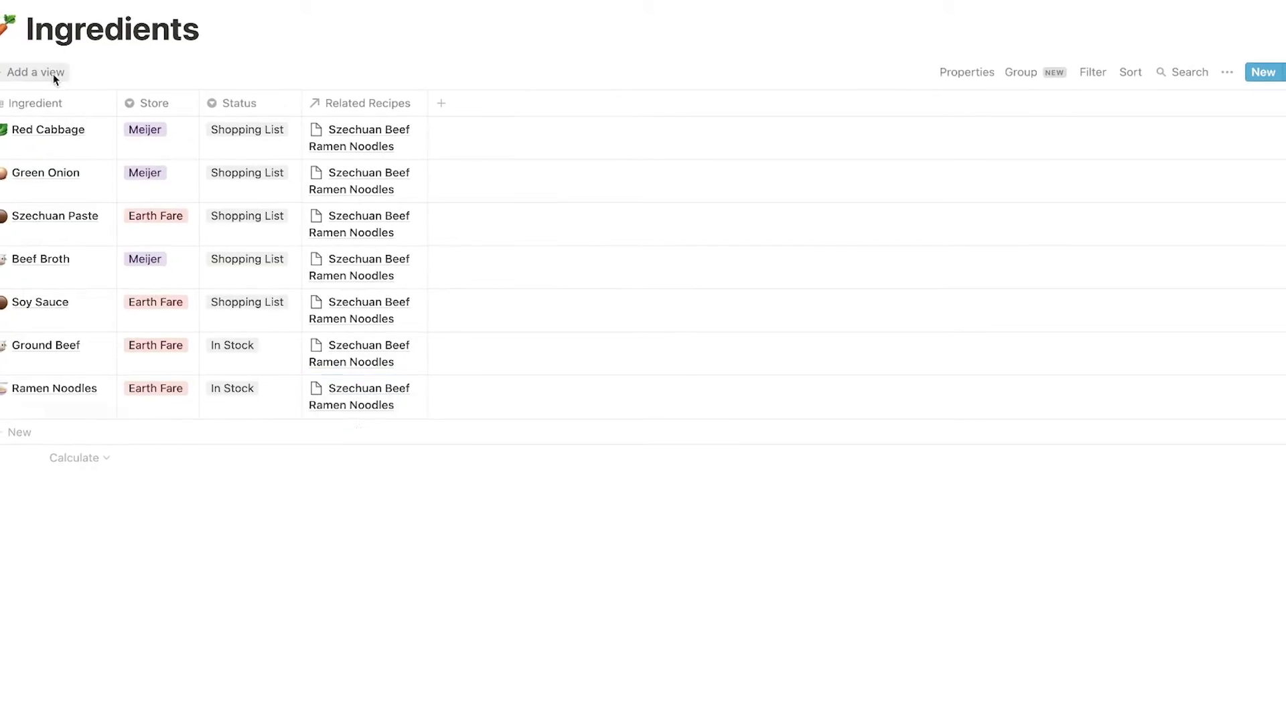
- Add a filtered Shopping List list view to the Ingredients database
left_click(41, 74)
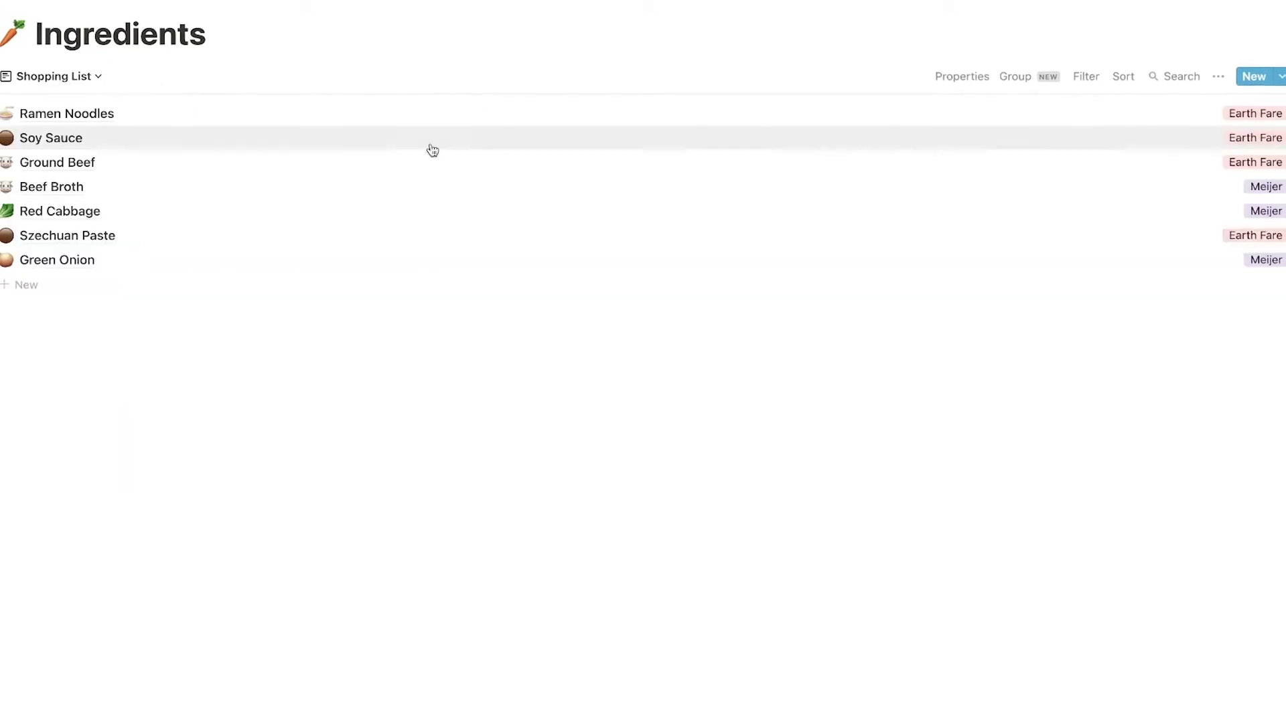
left_click(1089, 74)
left_click(918, 221)
left_click(924, 252)
left_click(970, 141)
left_click(942, 259)
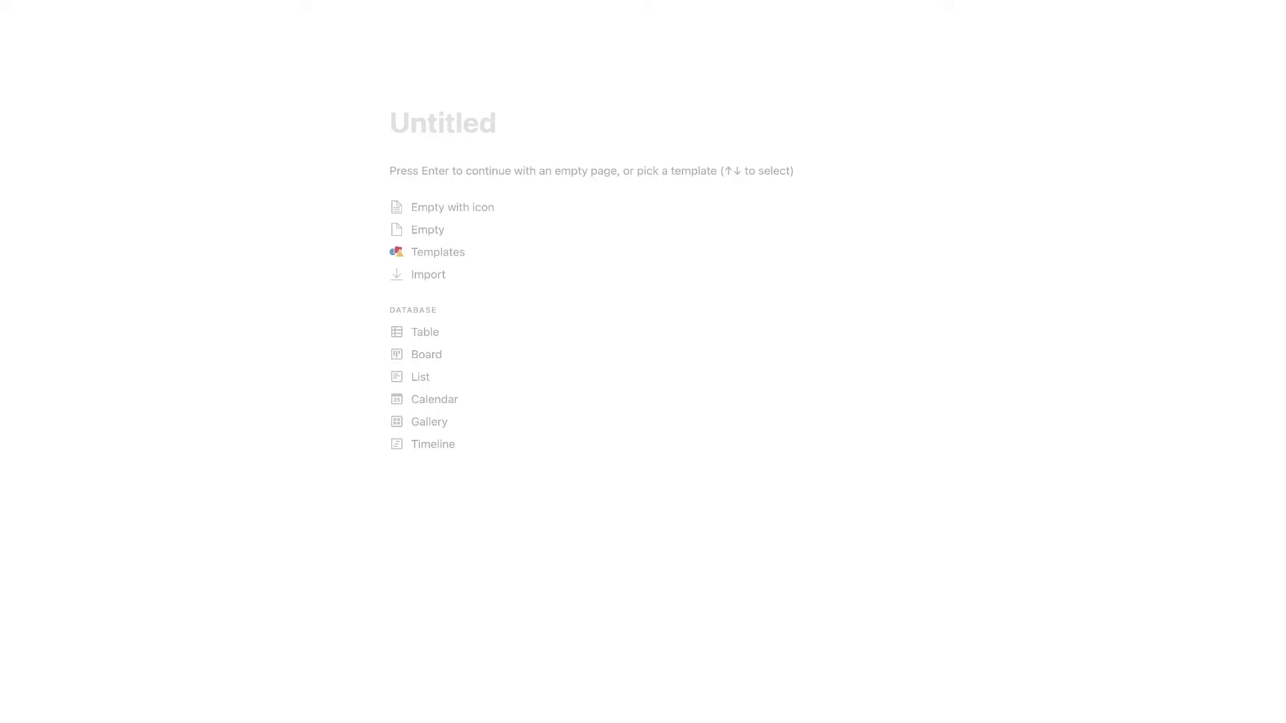
- Title the page Home and add an Ingredients sub-page set up as a table
type("Home")
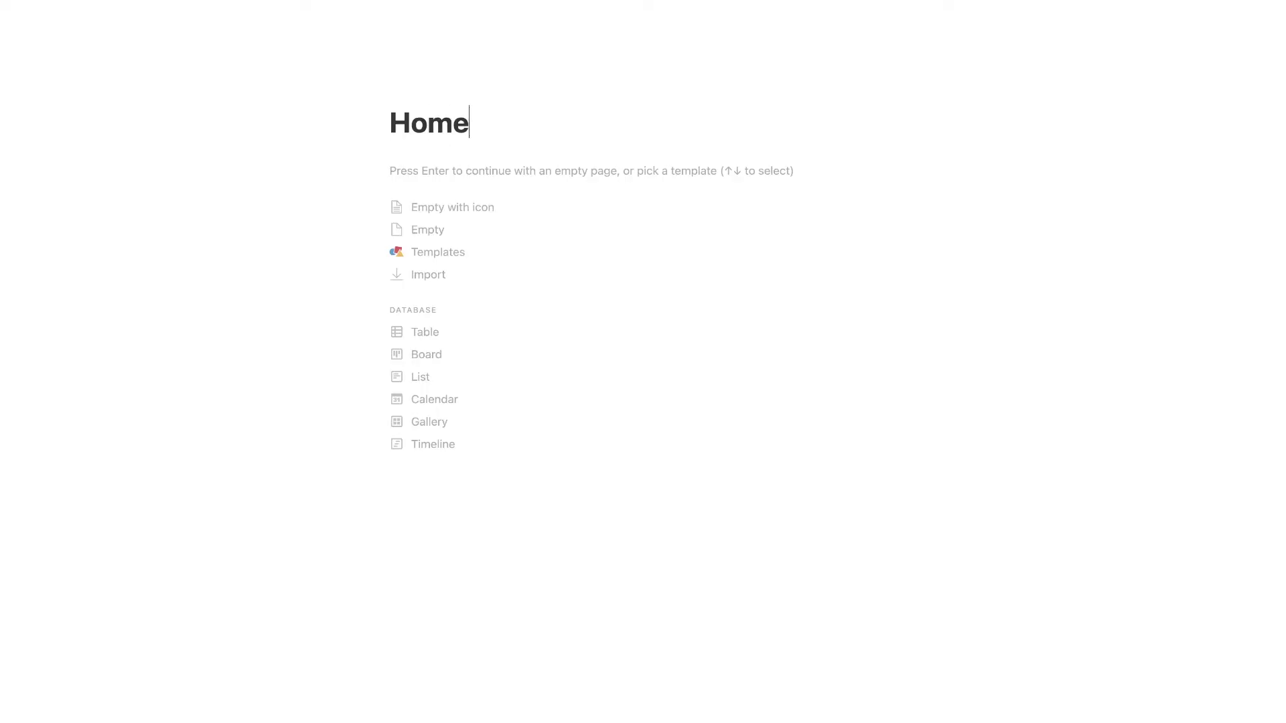
key("Return")
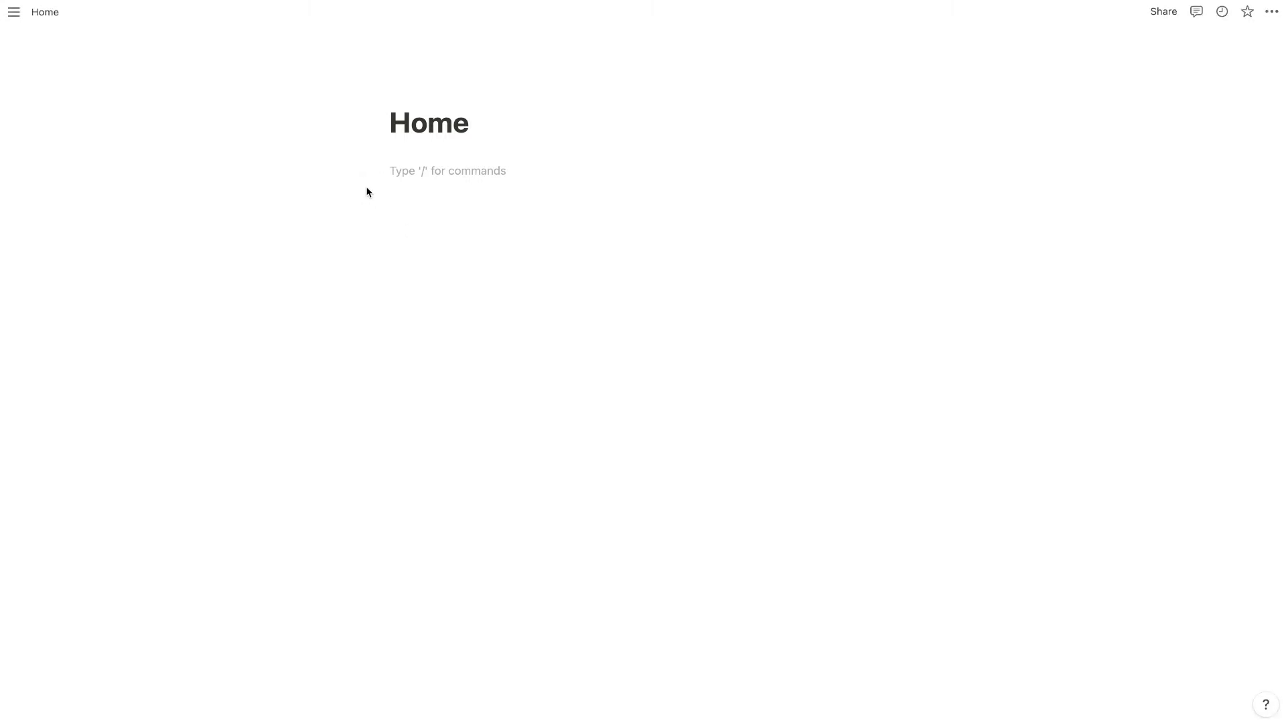
type("/")
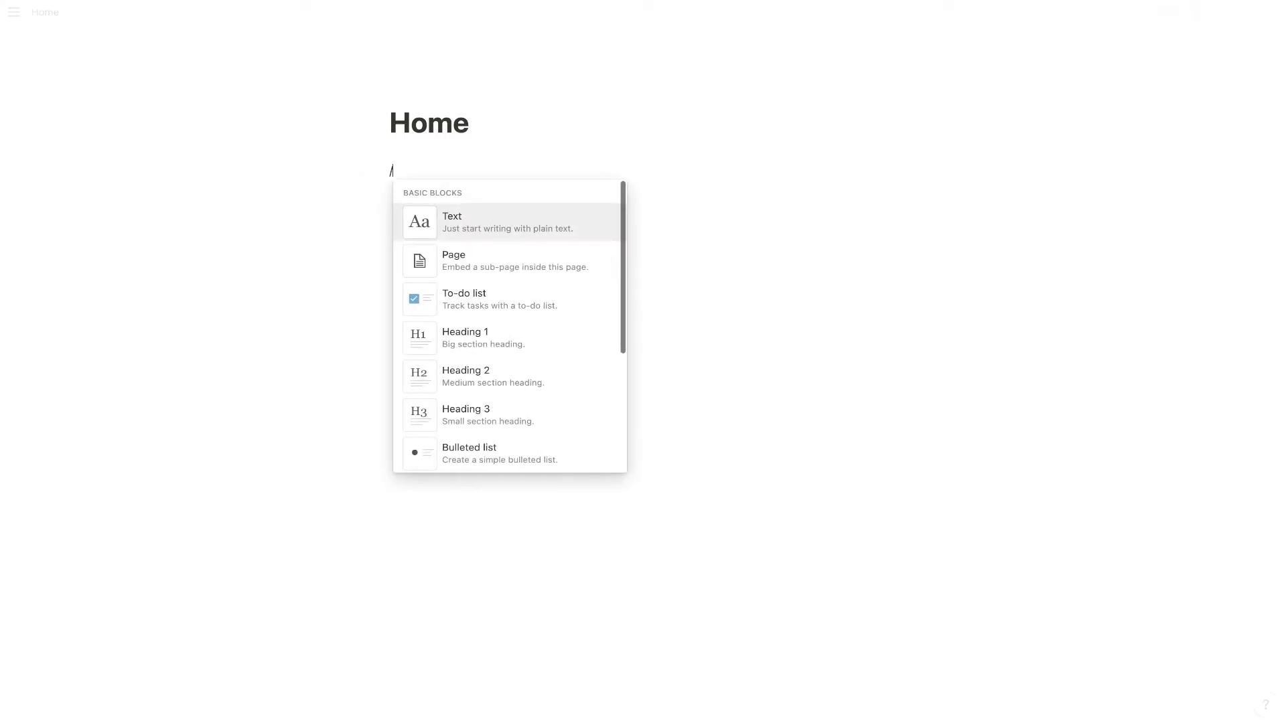
type("page")
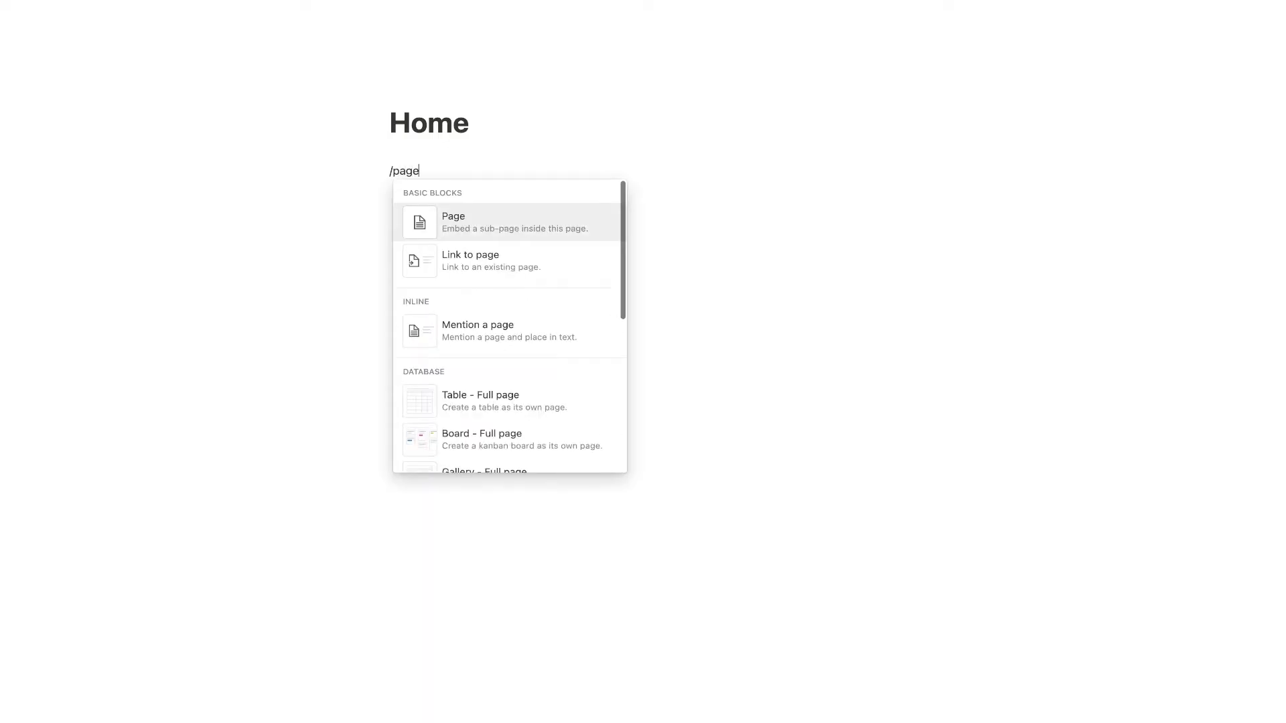
key("Return")
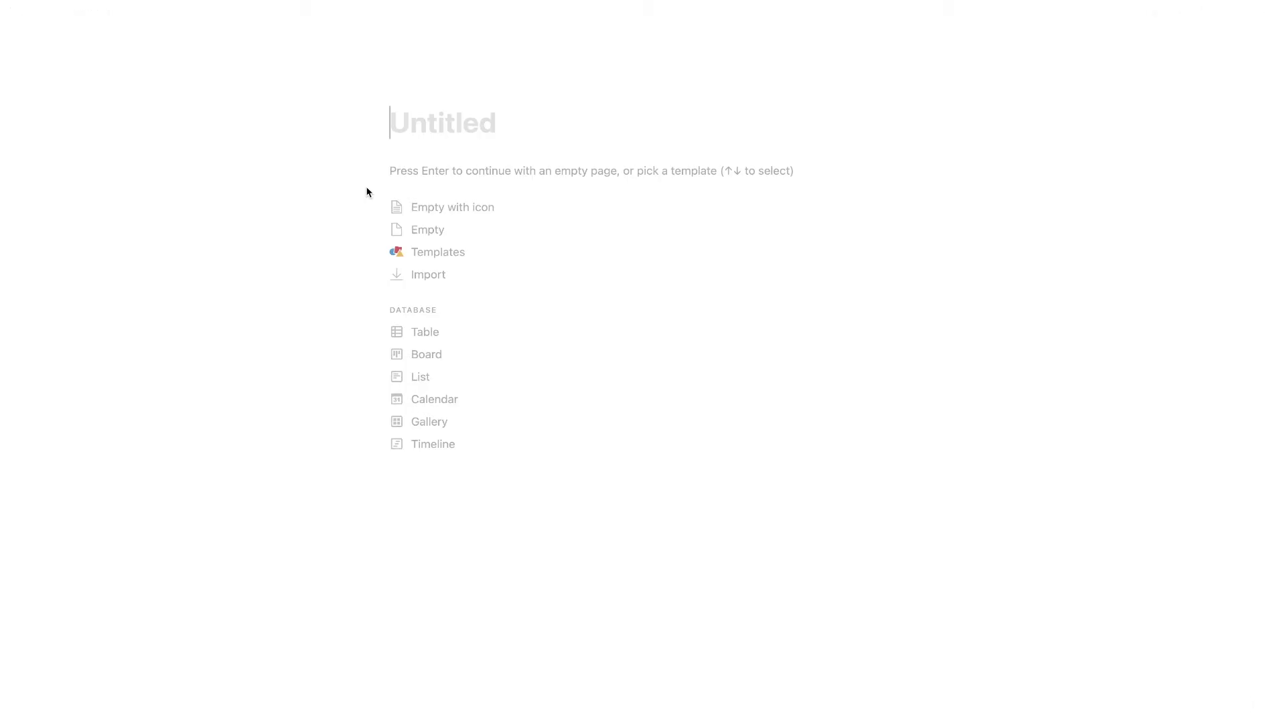
type("Ing")
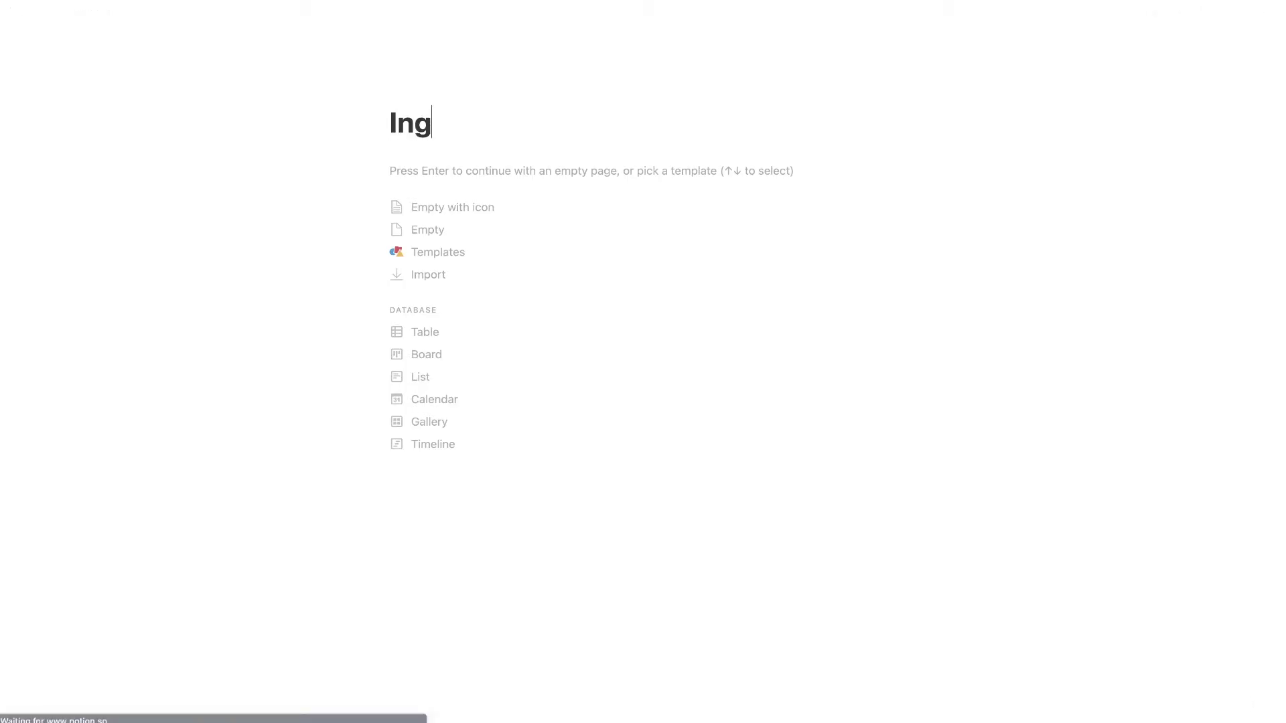
type("redients")
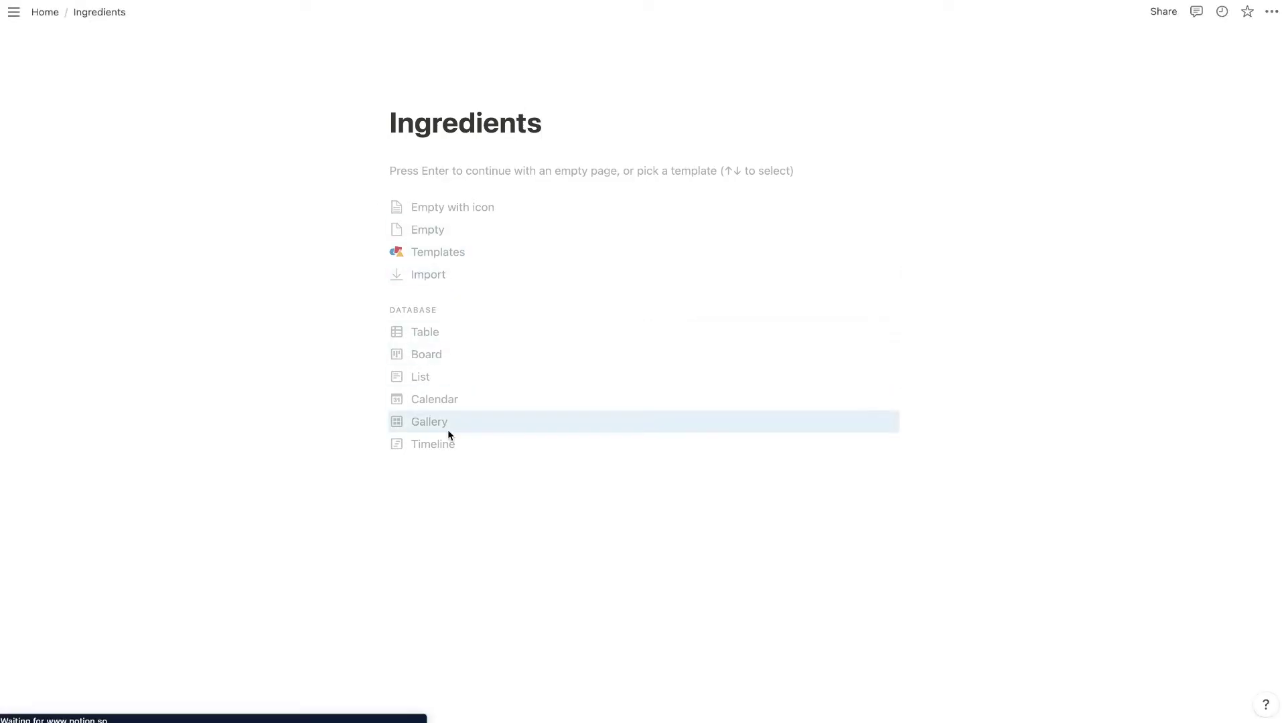
left_click(440, 337)
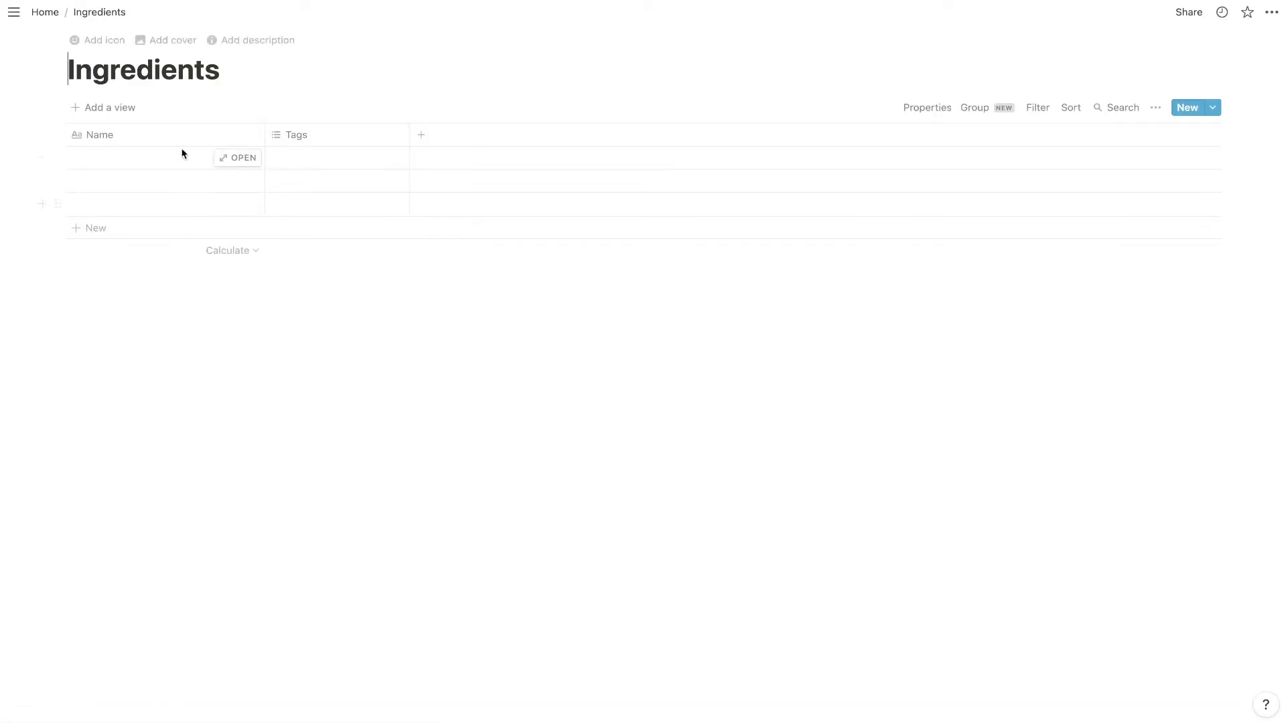
- Give the Ingredients page a carrot icon and return to Home
left_click(92, 41)
left_click(82, 69)
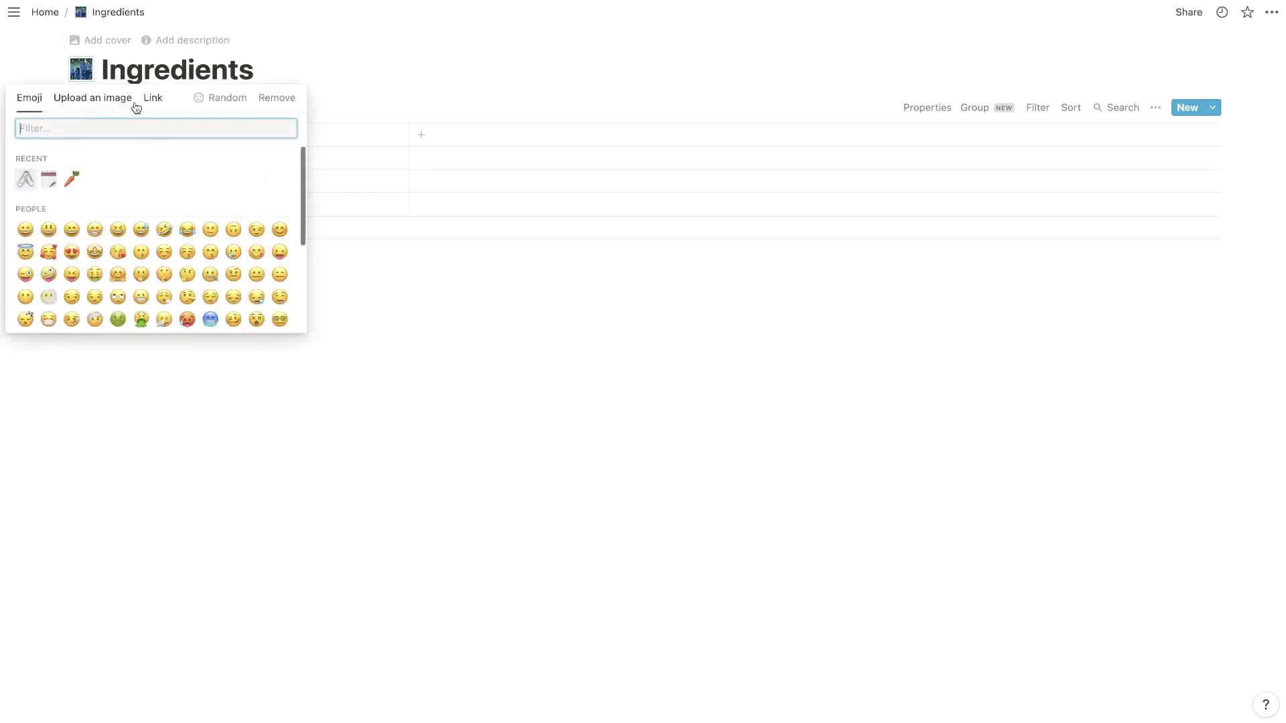
left_click(71, 177)
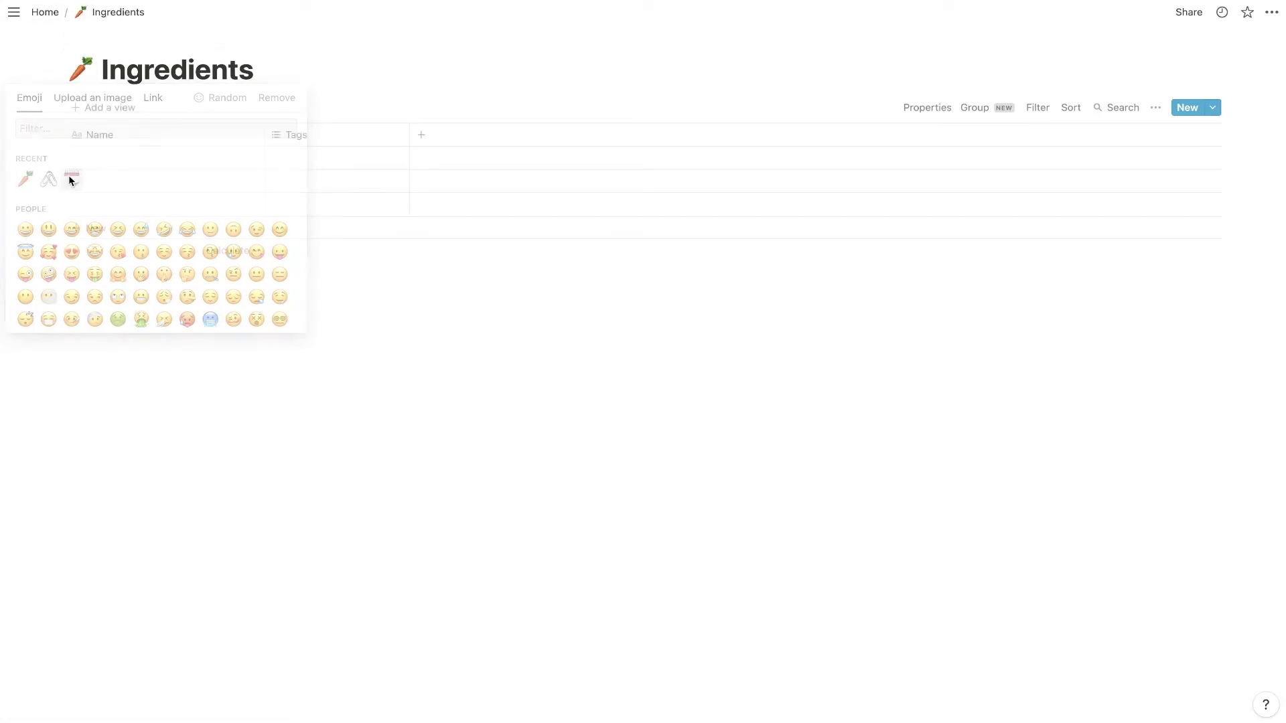
left_click(45, 12)
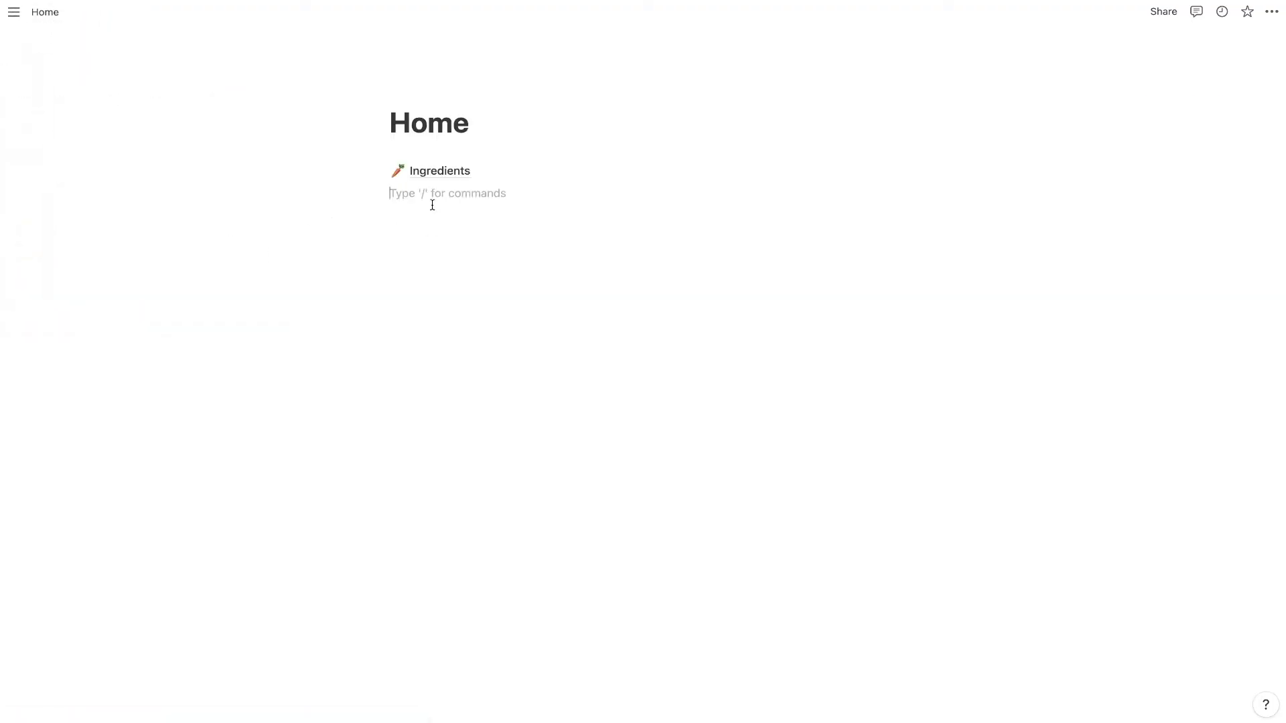
- Add a sub-page to Home titled 'Meal Plan' with capitalized words
type("/page")
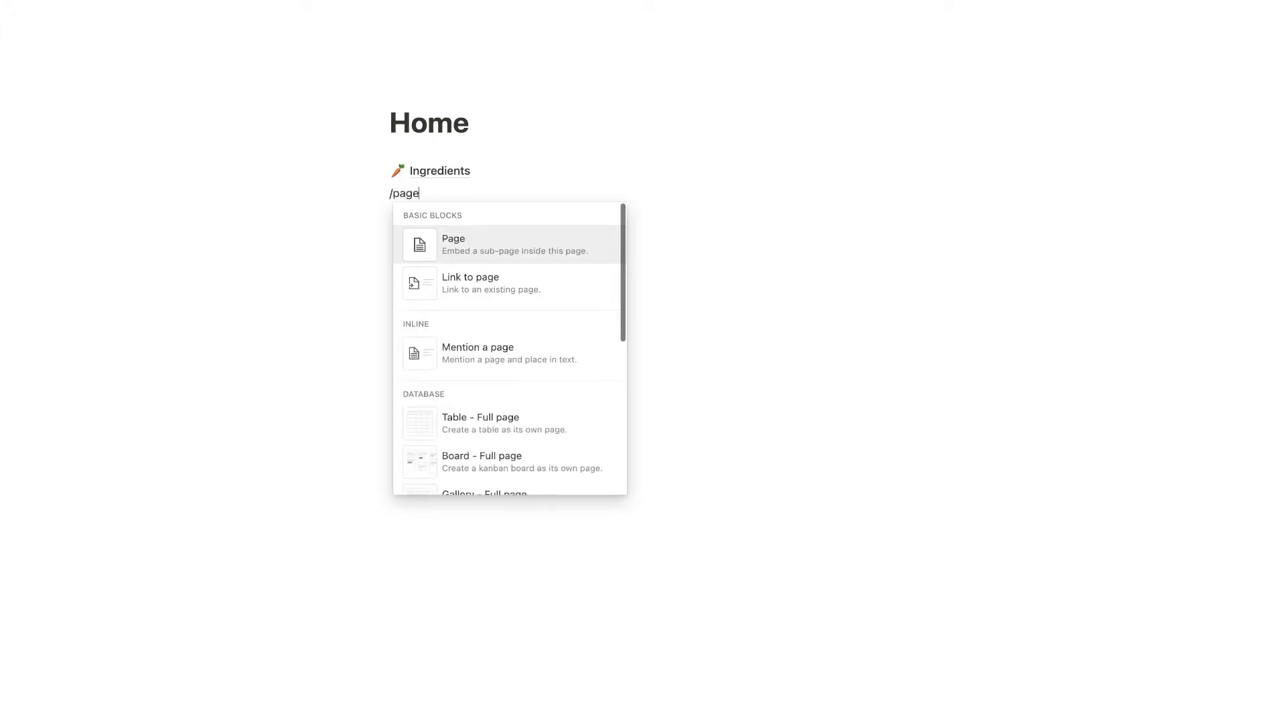
key("Return")
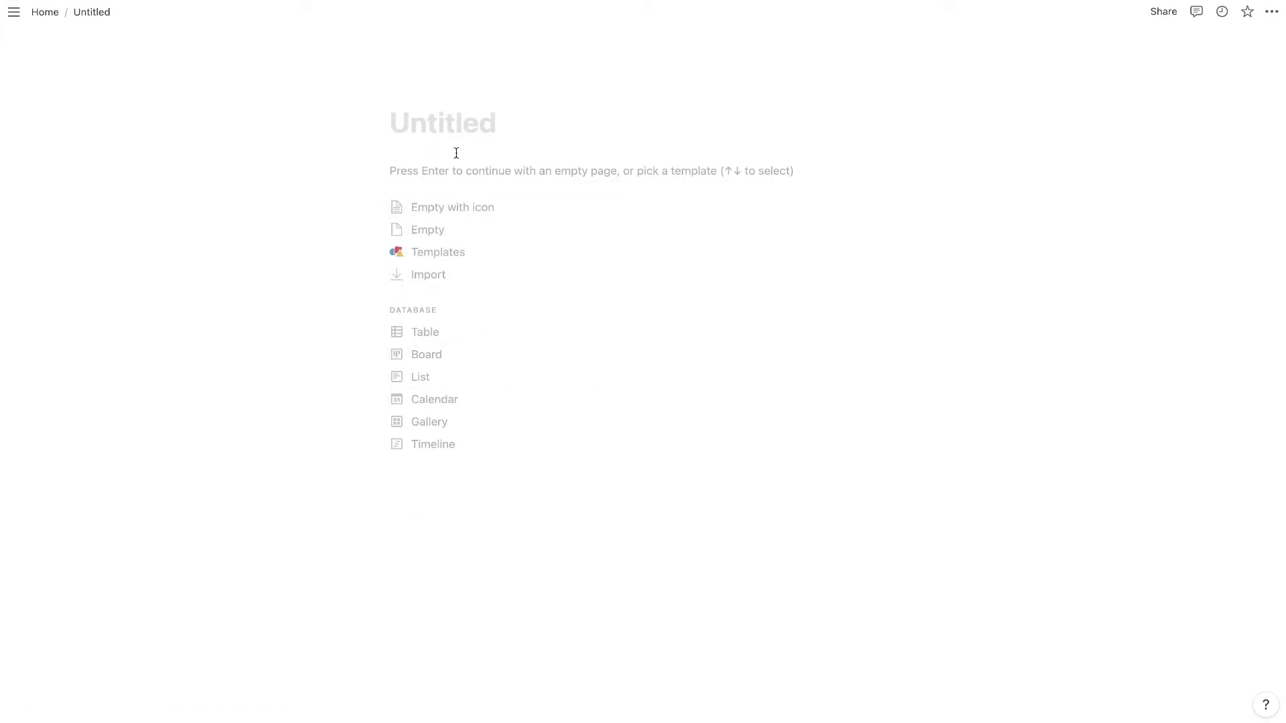
type("meal plan")
left_click(395, 127)
key("Delete")
type("M")
left_click(477, 121)
key("BackSpace")
type("Plan")
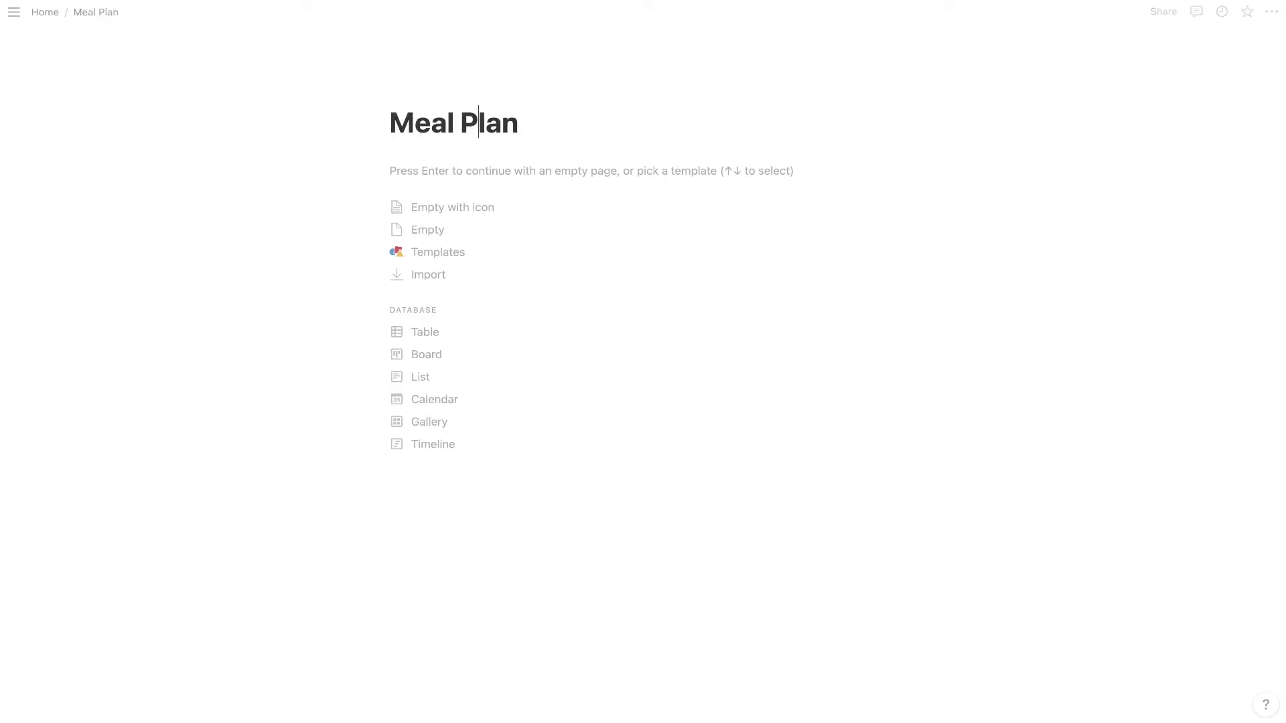
- Give Meal Plan a calendar emoji icon and return to Home
left_click(402, 93)
left_click(404, 148)
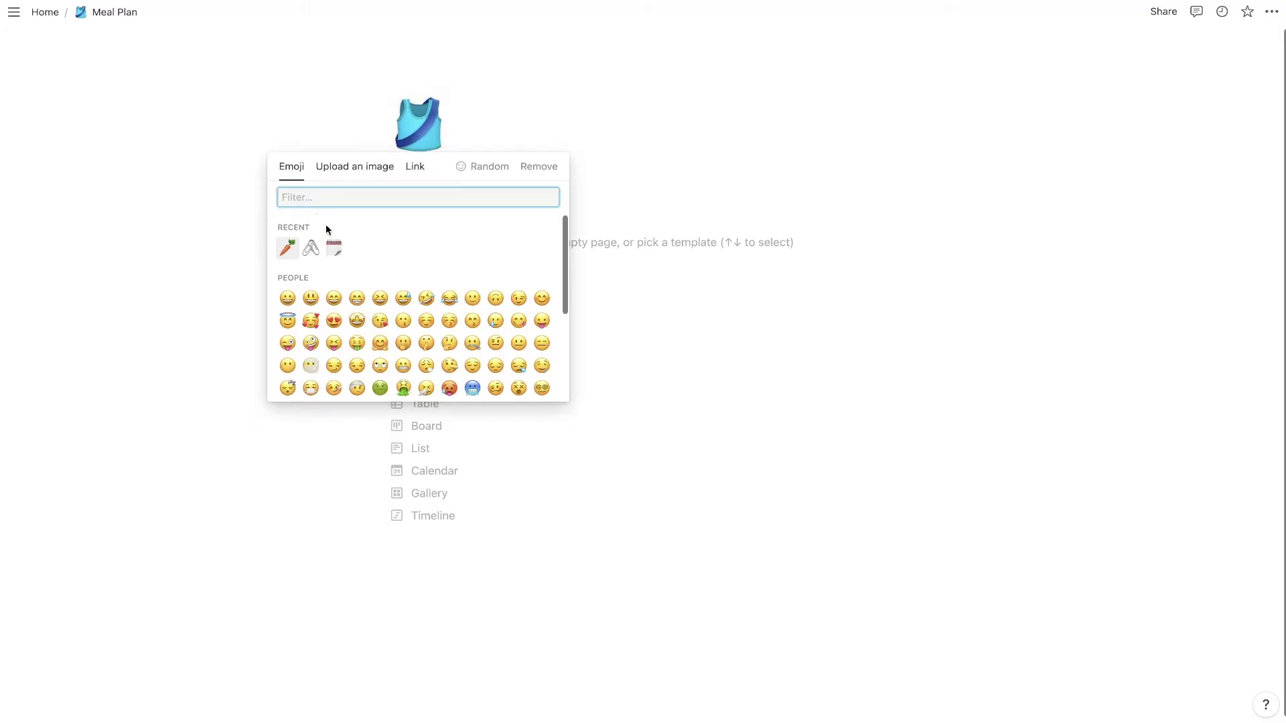
left_click(334, 248)
left_click(48, 12)
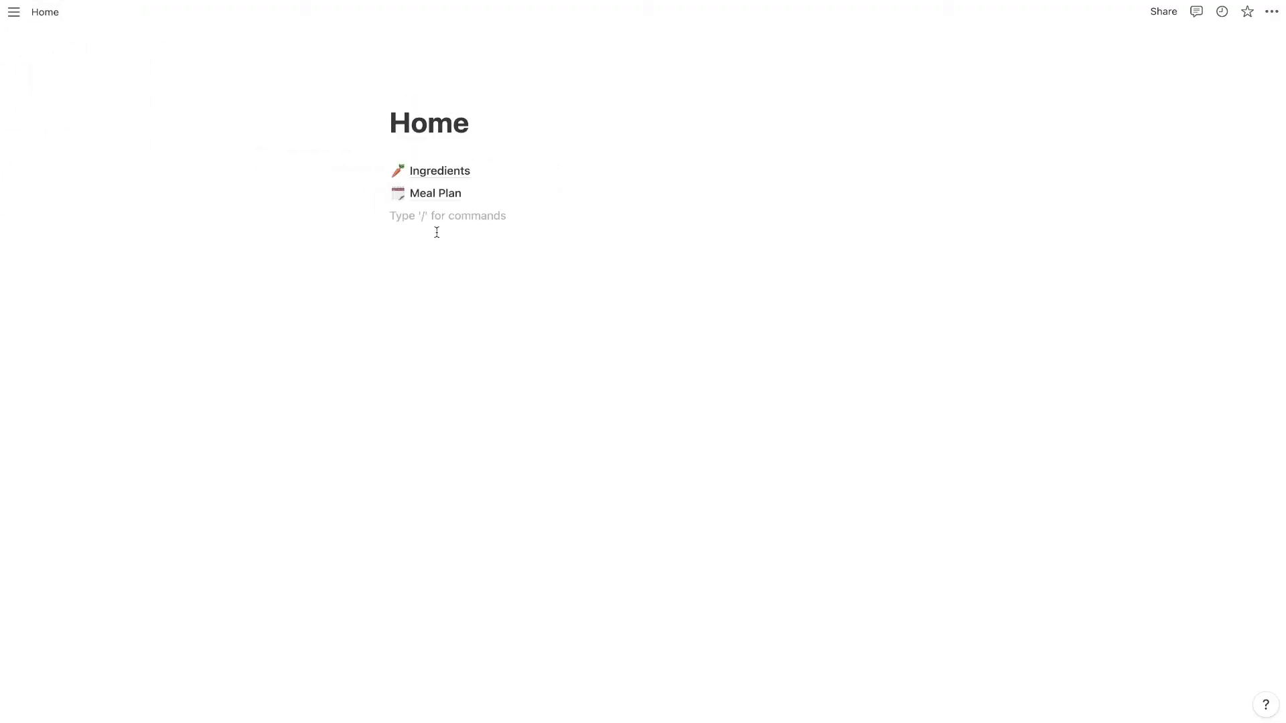
- Add a Recipes sub-page to Home with a paperclip icon
type("/pag")
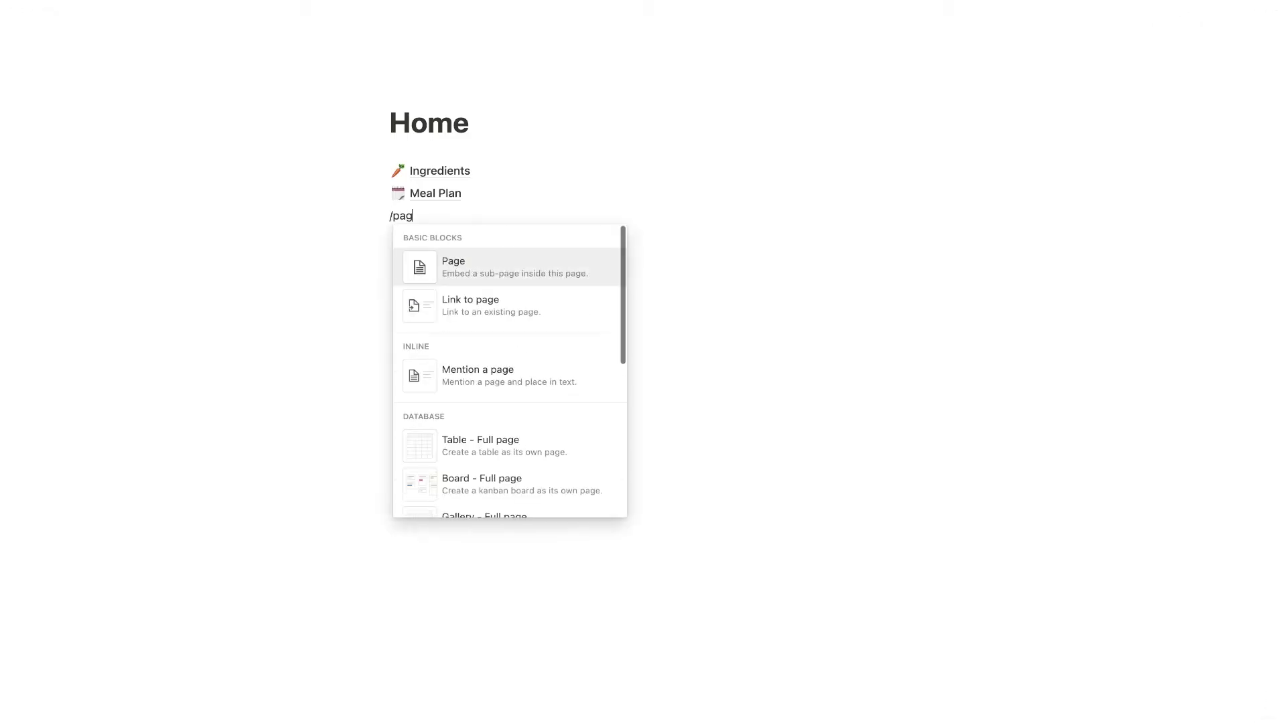
type("e")
key("Return")
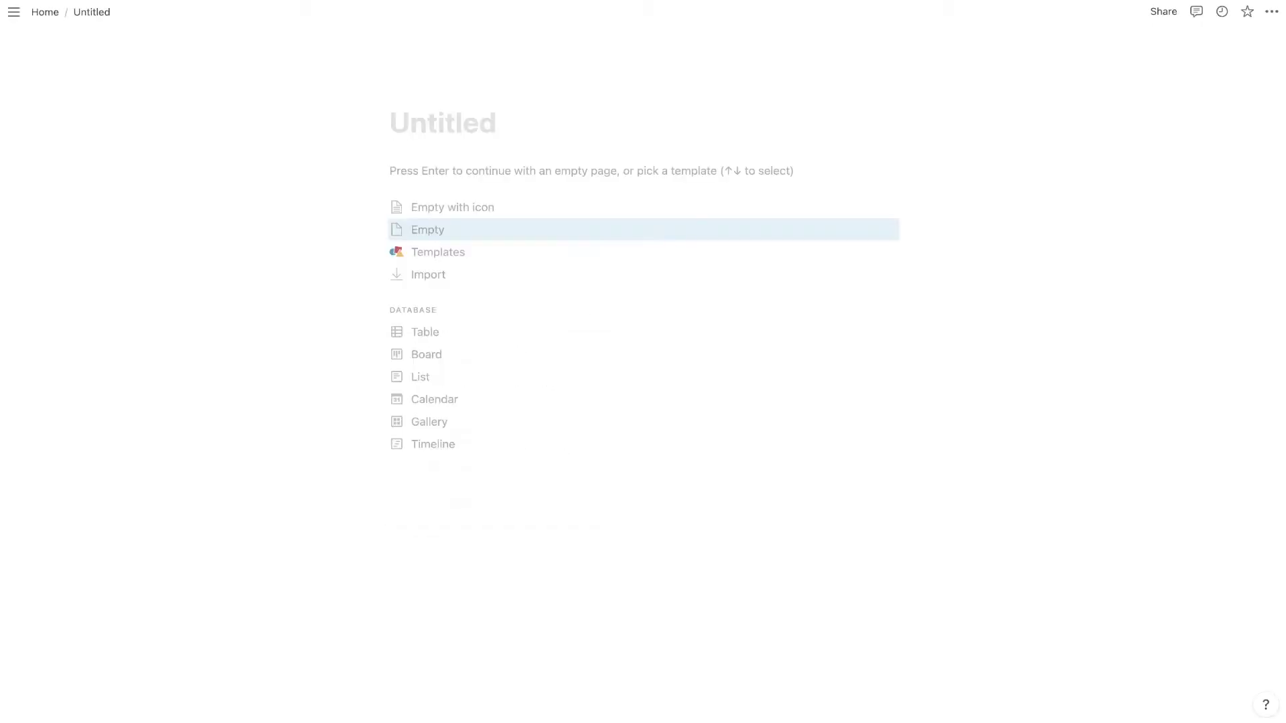
type("Recipes")
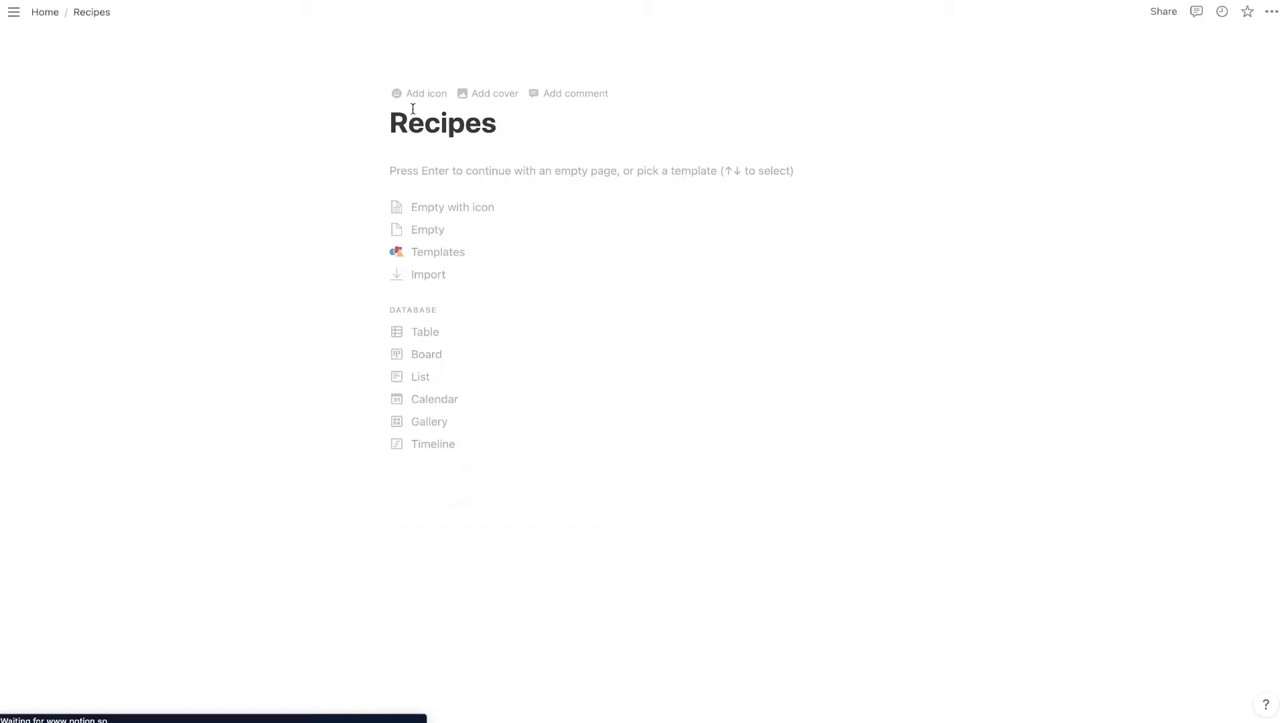
left_click(410, 93)
left_click(431, 139)
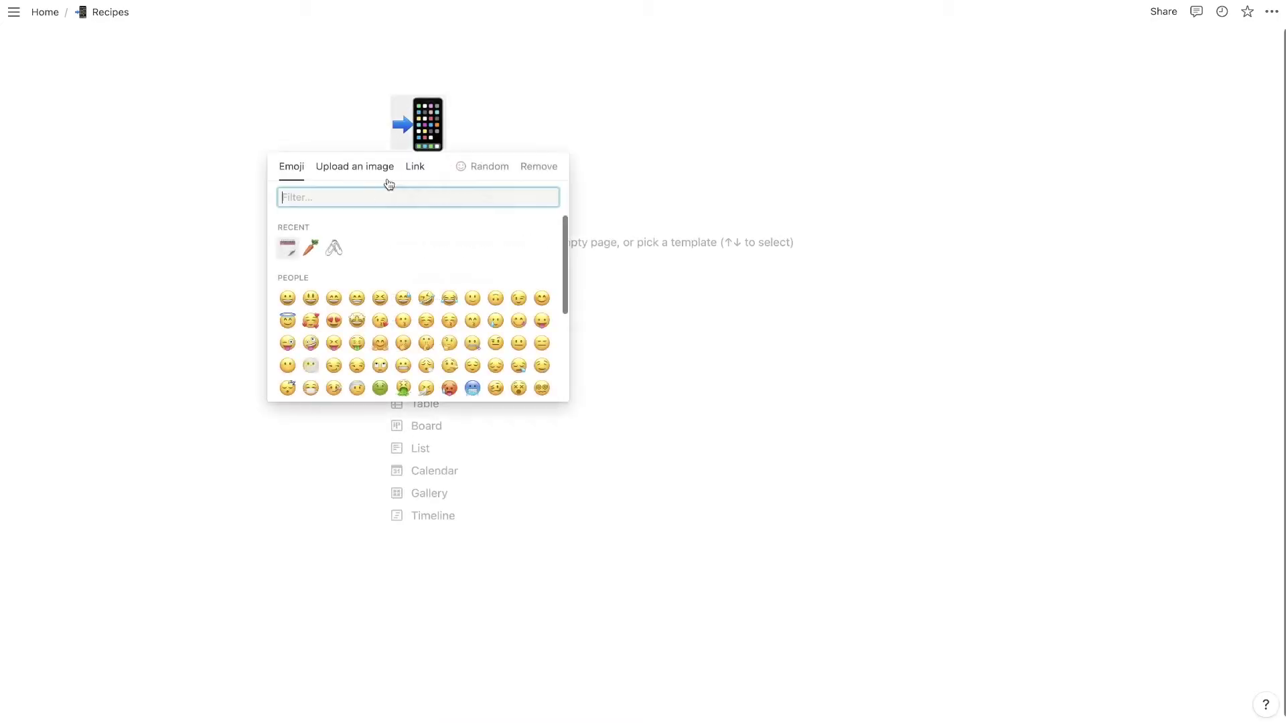
left_click(333, 249)
left_click(47, 12)
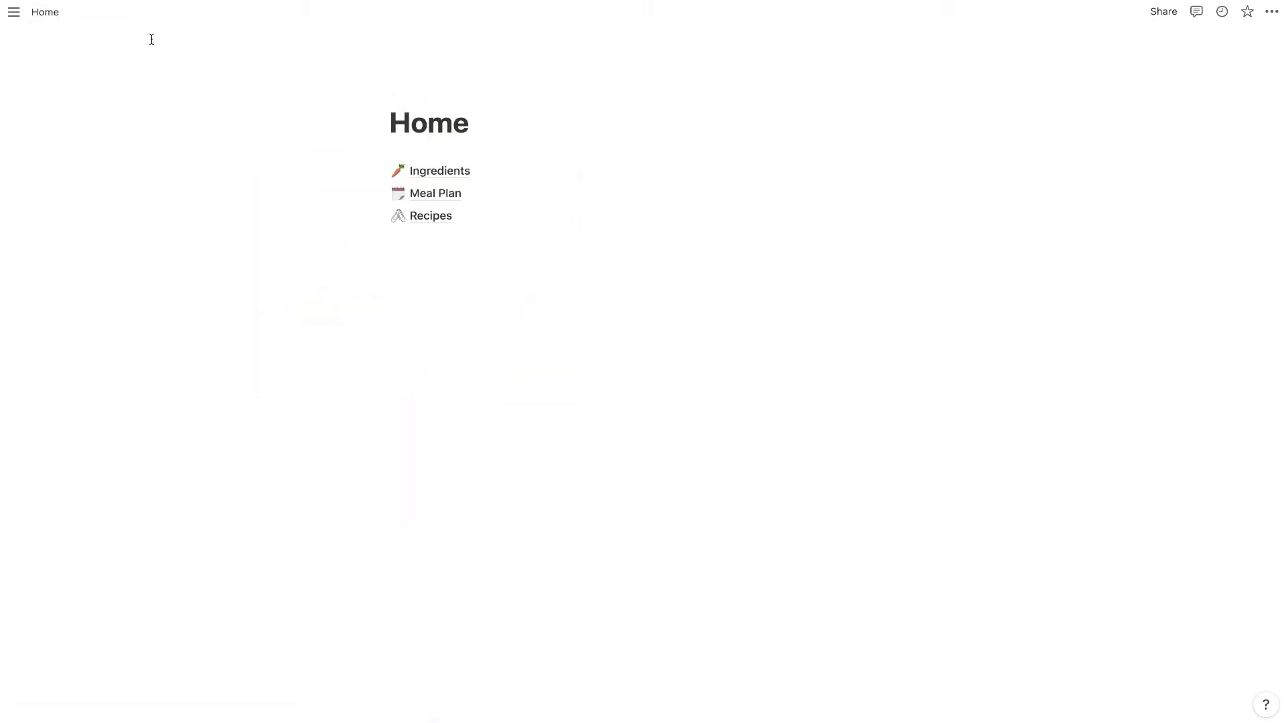
- Convert the Recipes and Meal Plan pages into table databases
left_click(432, 215)
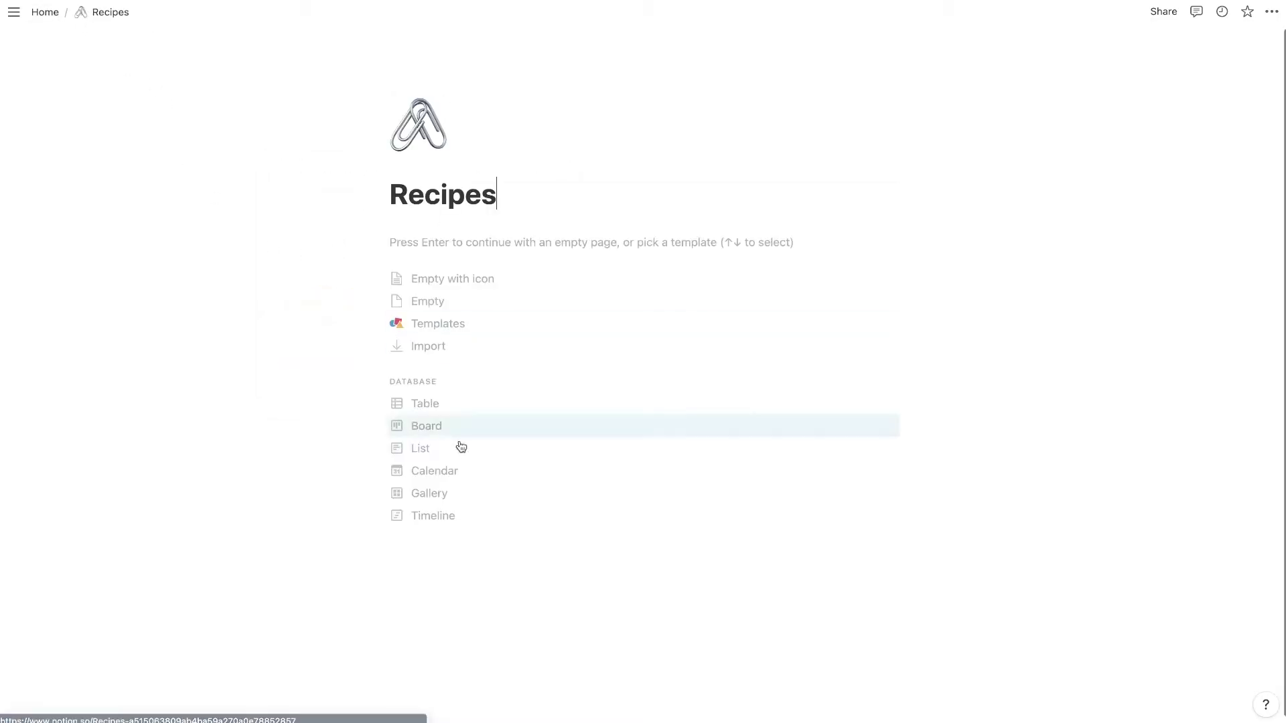
left_click(448, 407)
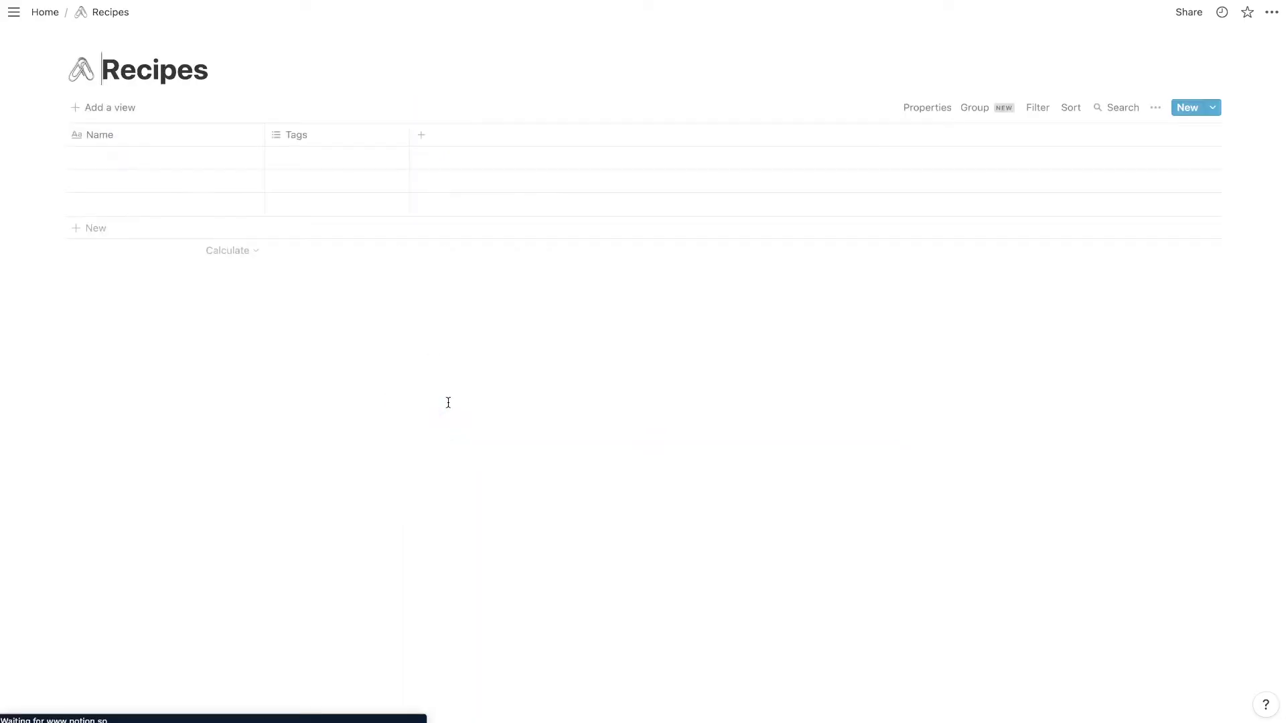
left_click(44, 12)
left_click(436, 172)
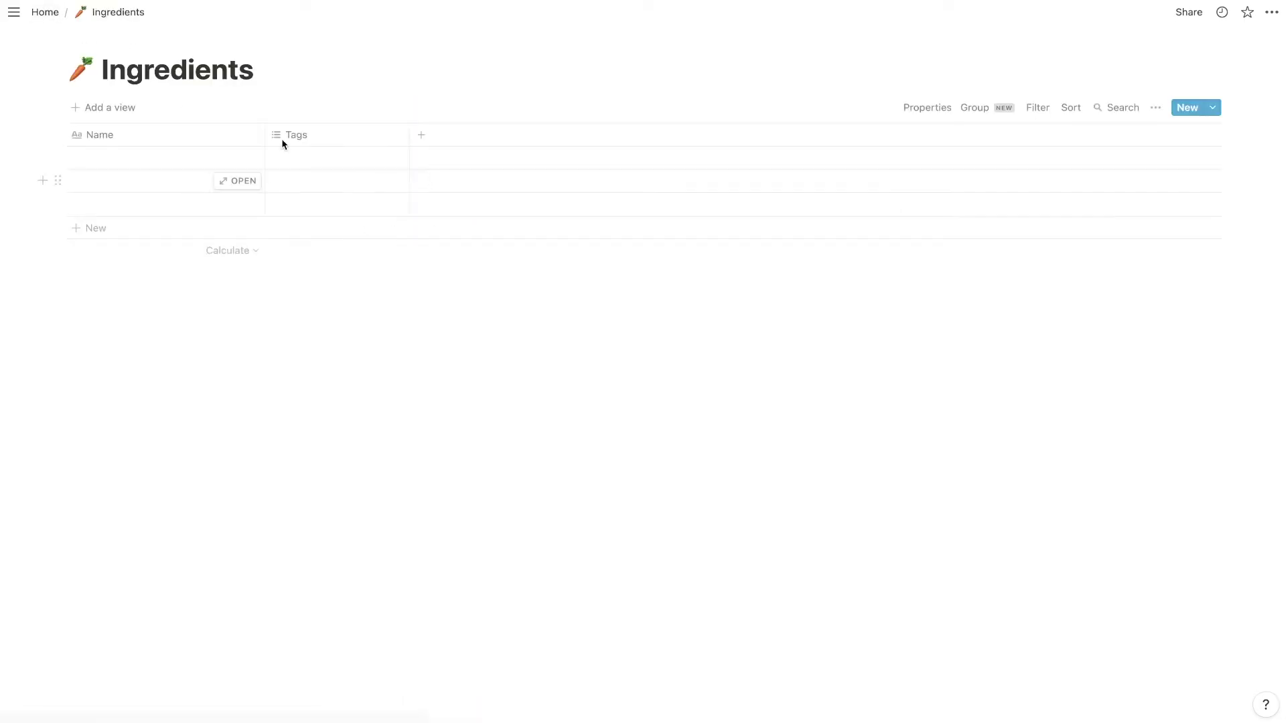
left_click(47, 14)
left_click(429, 194)
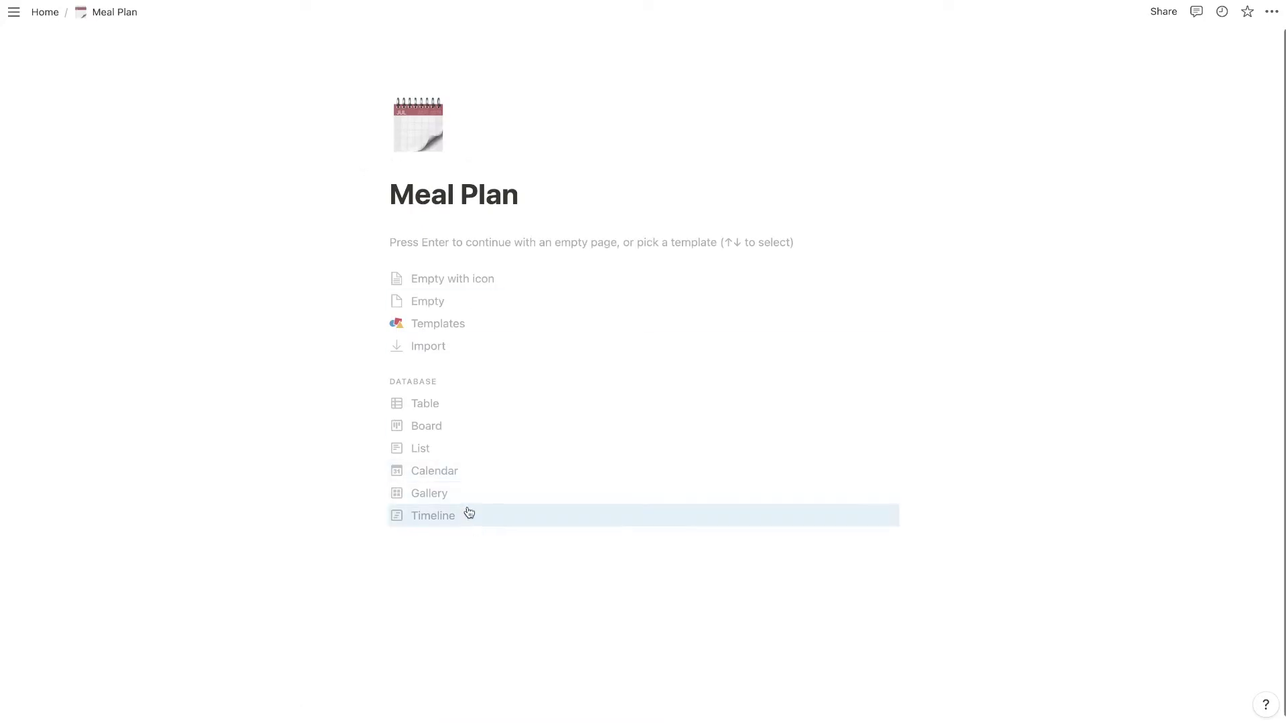
left_click(459, 409)
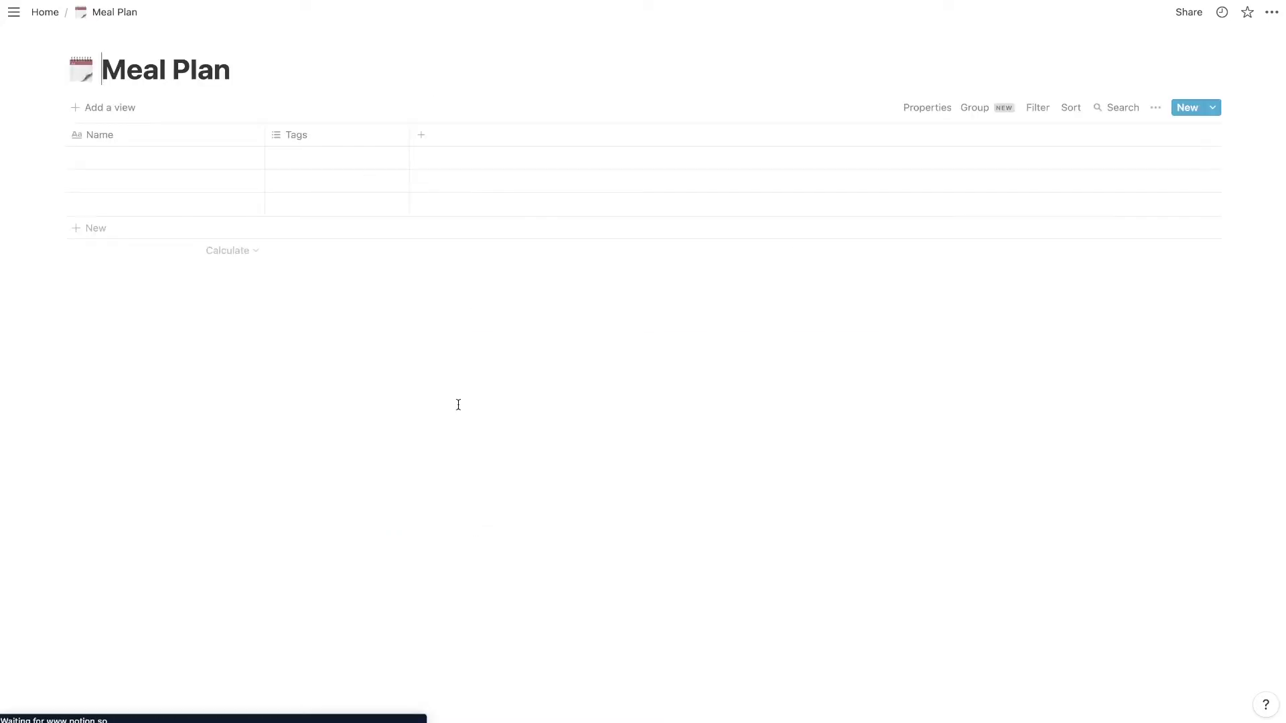
left_click(47, 23)
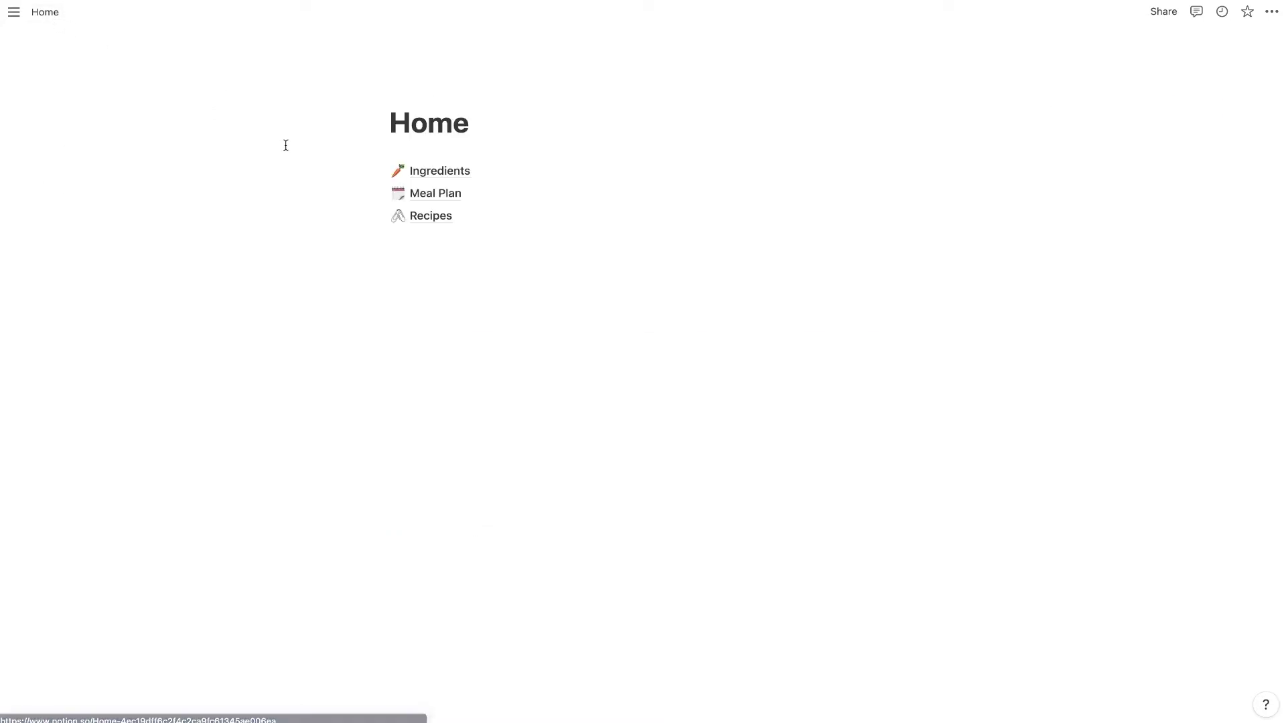
- Check the Ingredients, Meal Plan and Recipes tables, then open Ingredients
left_click(437, 178)
left_click(56, 10)
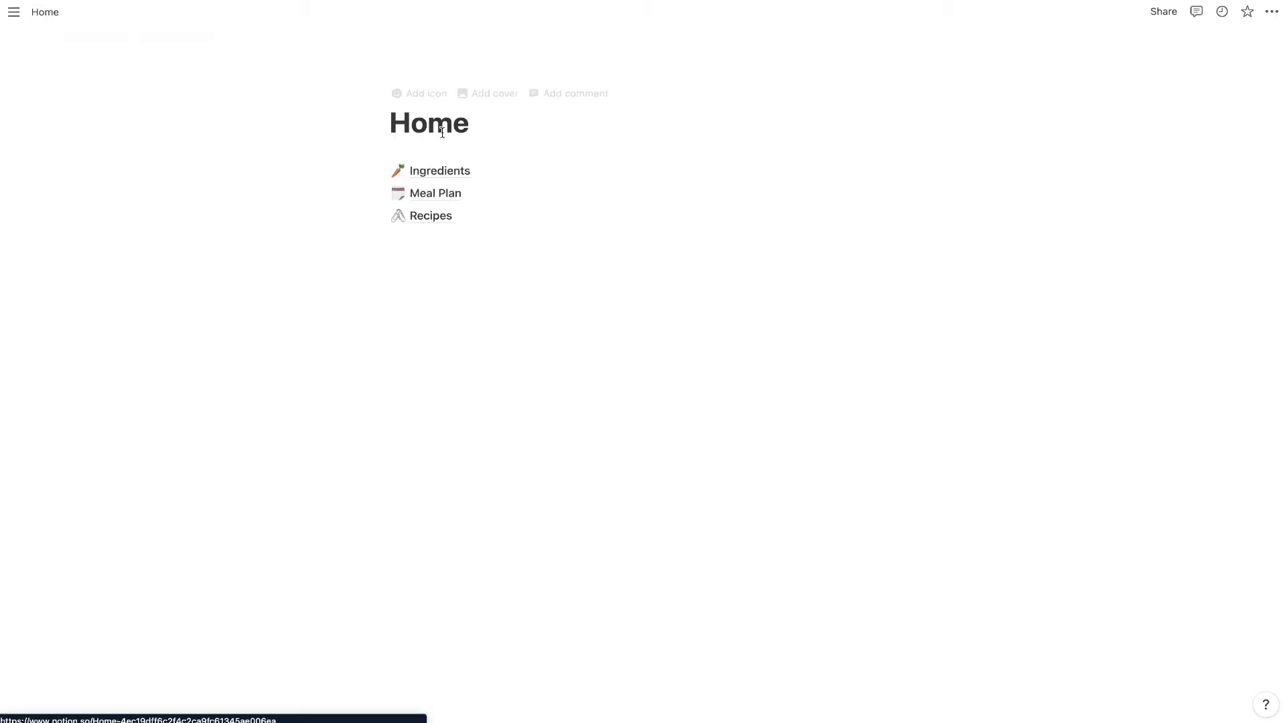
left_click(445, 193)
left_click(34, 16)
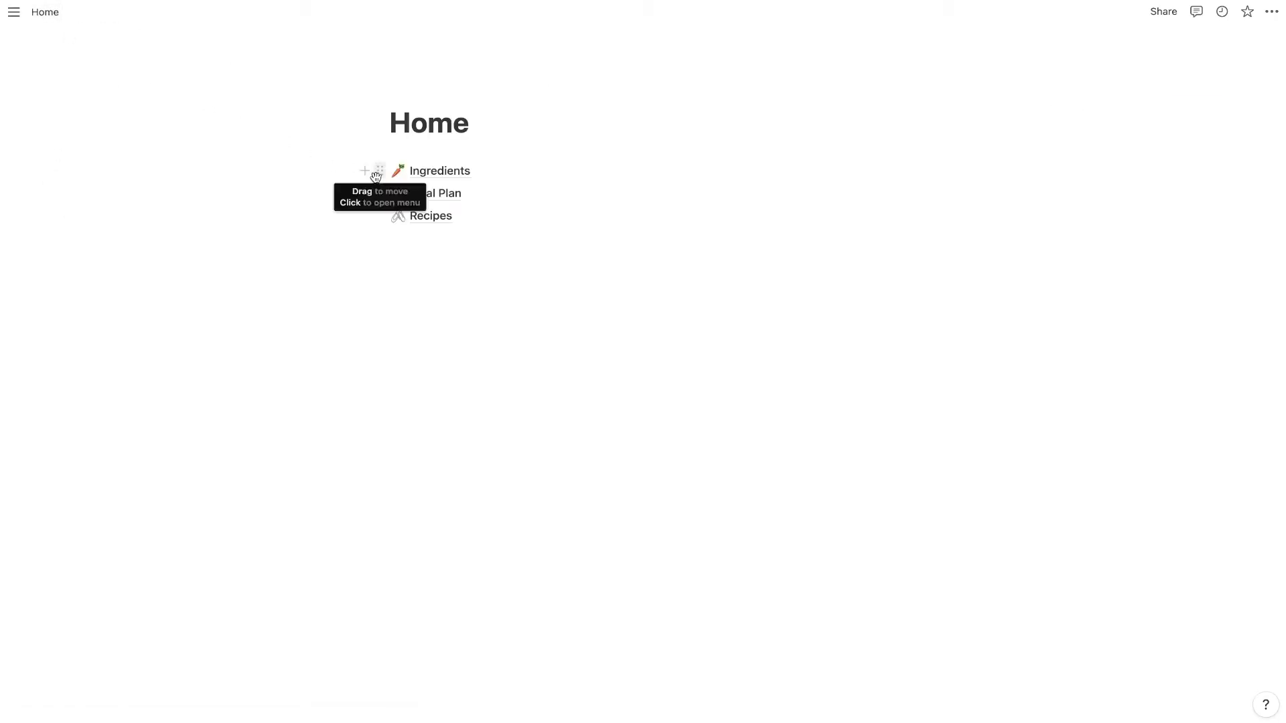
left_click(436, 216)
left_click(48, 14)
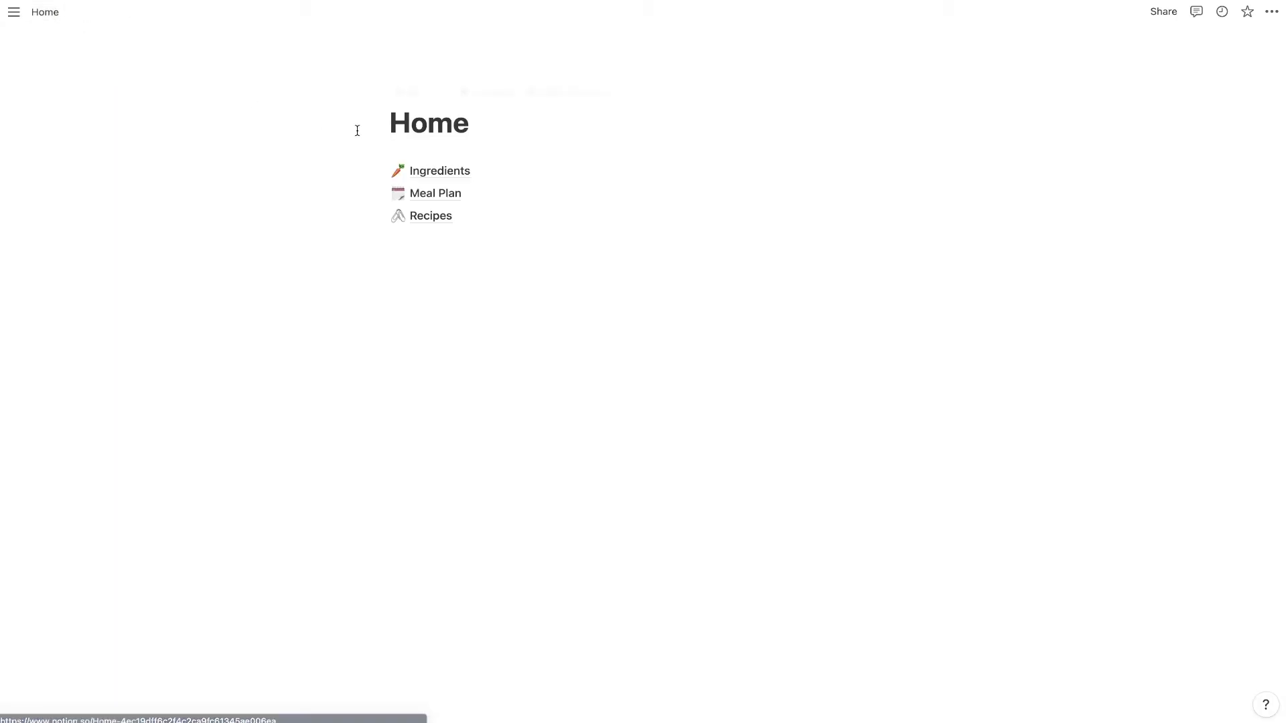
left_click(415, 176)
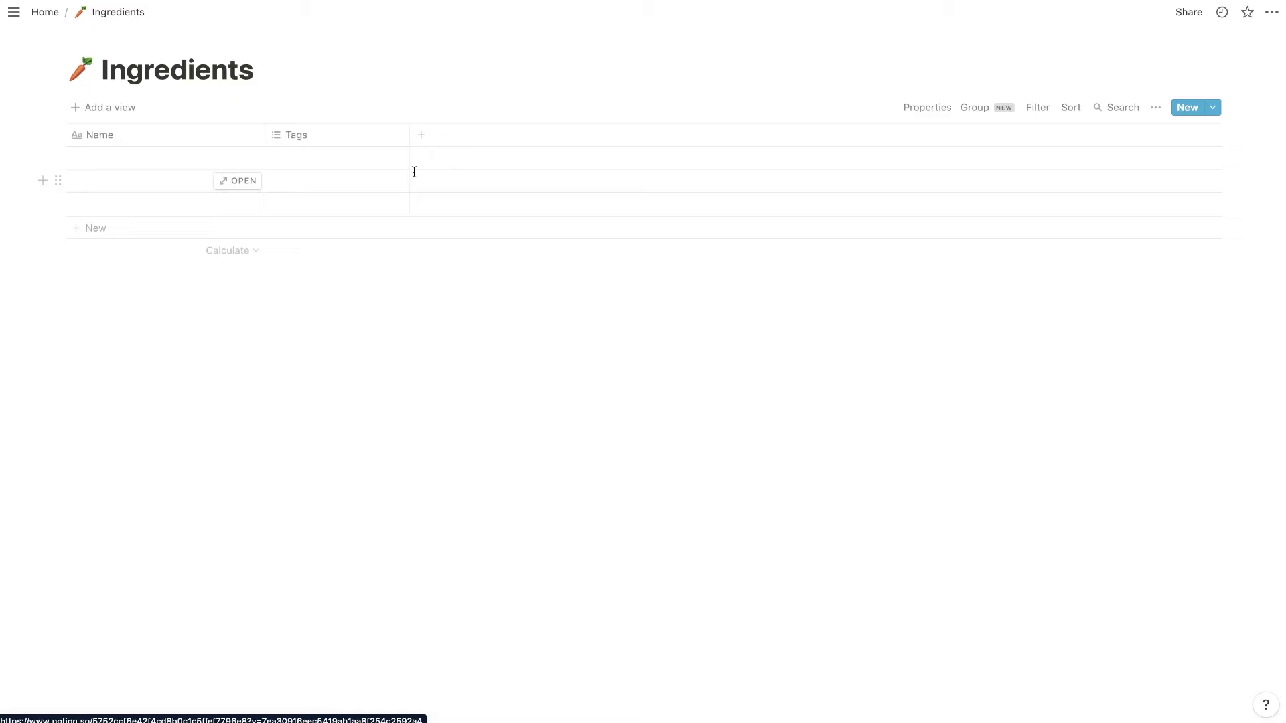
- Rename Name to Ingredient and turn Tags into a Select column named Store
left_click(174, 141)
key("BackSpace")
type("Ing")
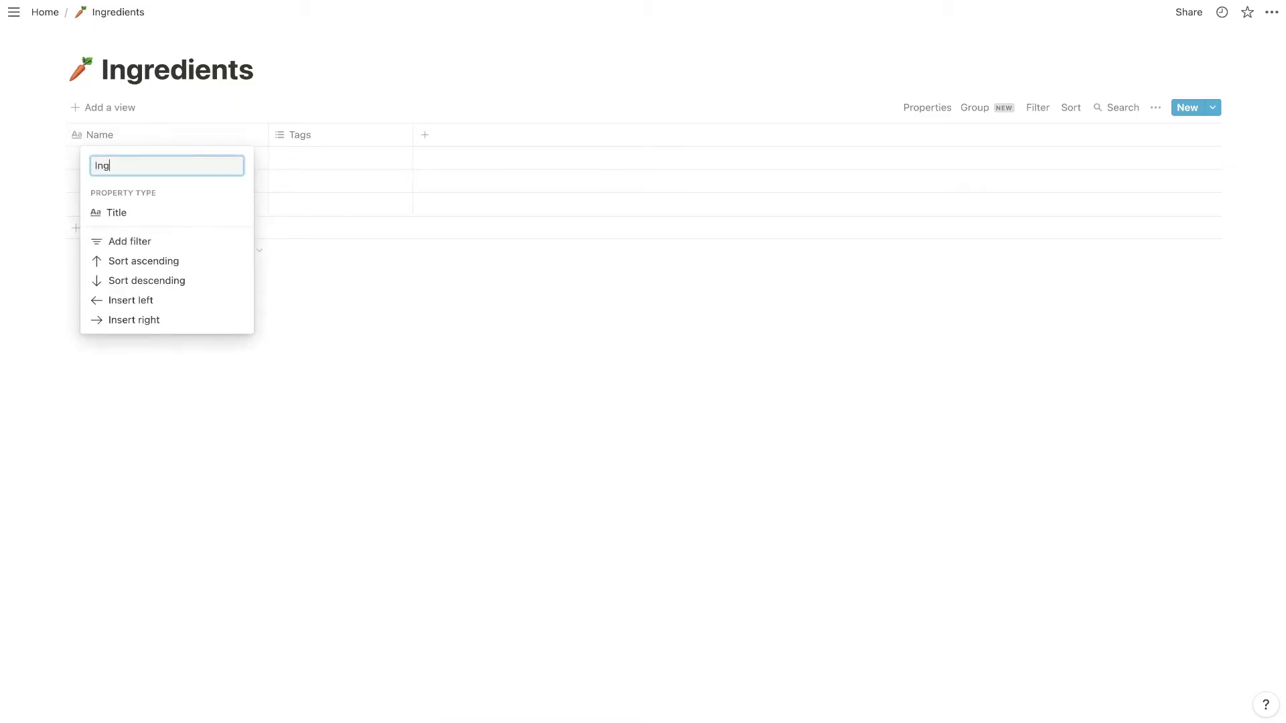
type("redient")
key("Return")
left_click(277, 138)
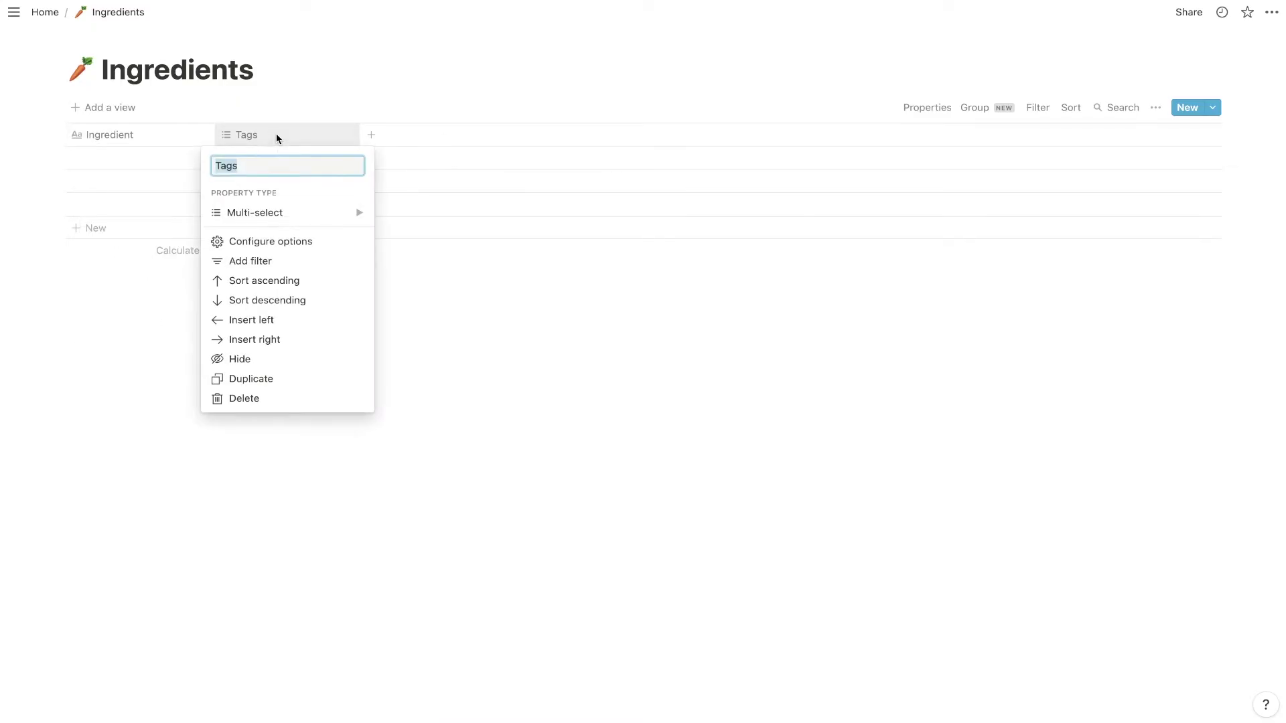
mouse_move(290, 219)
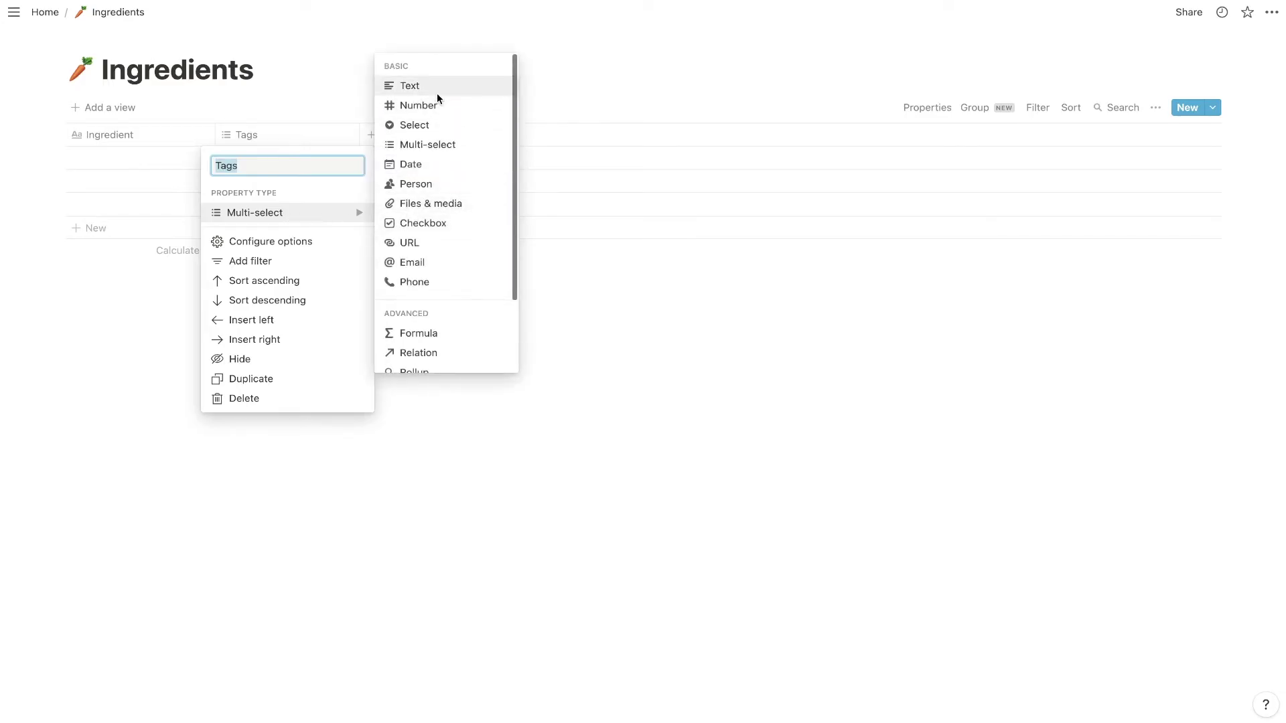
left_click(428, 126)
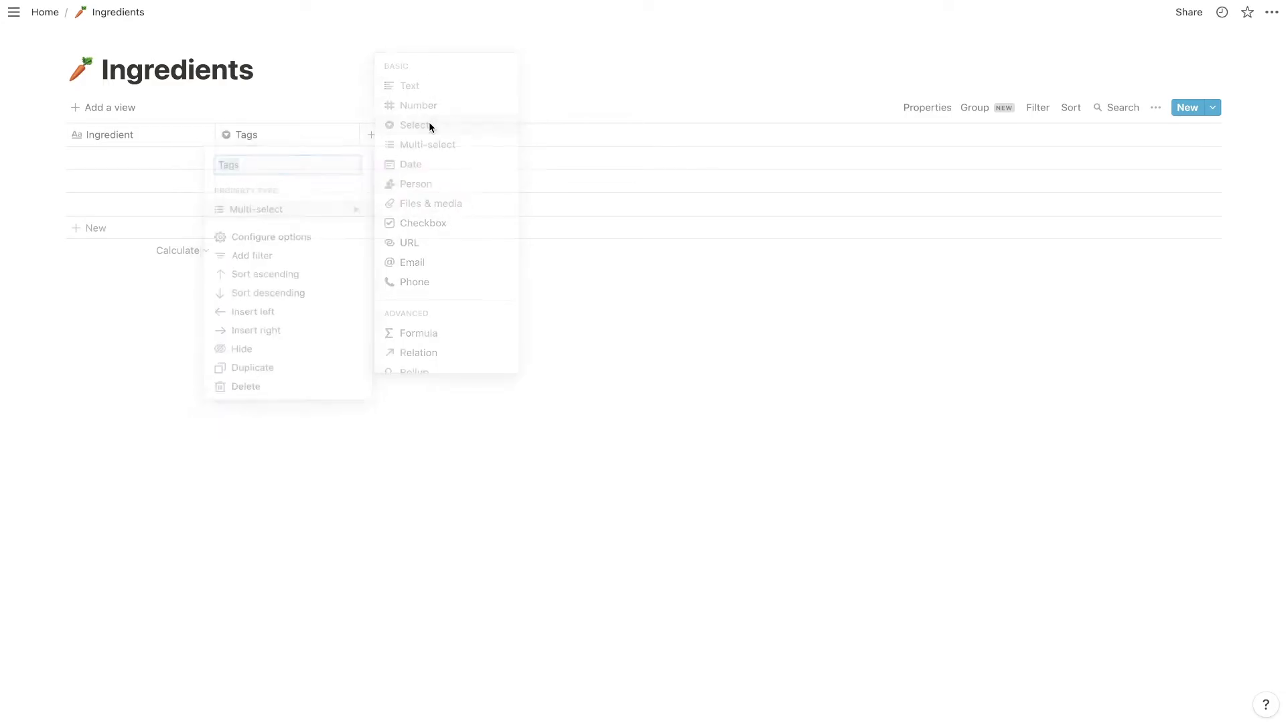
left_click(262, 138)
type("Sto")
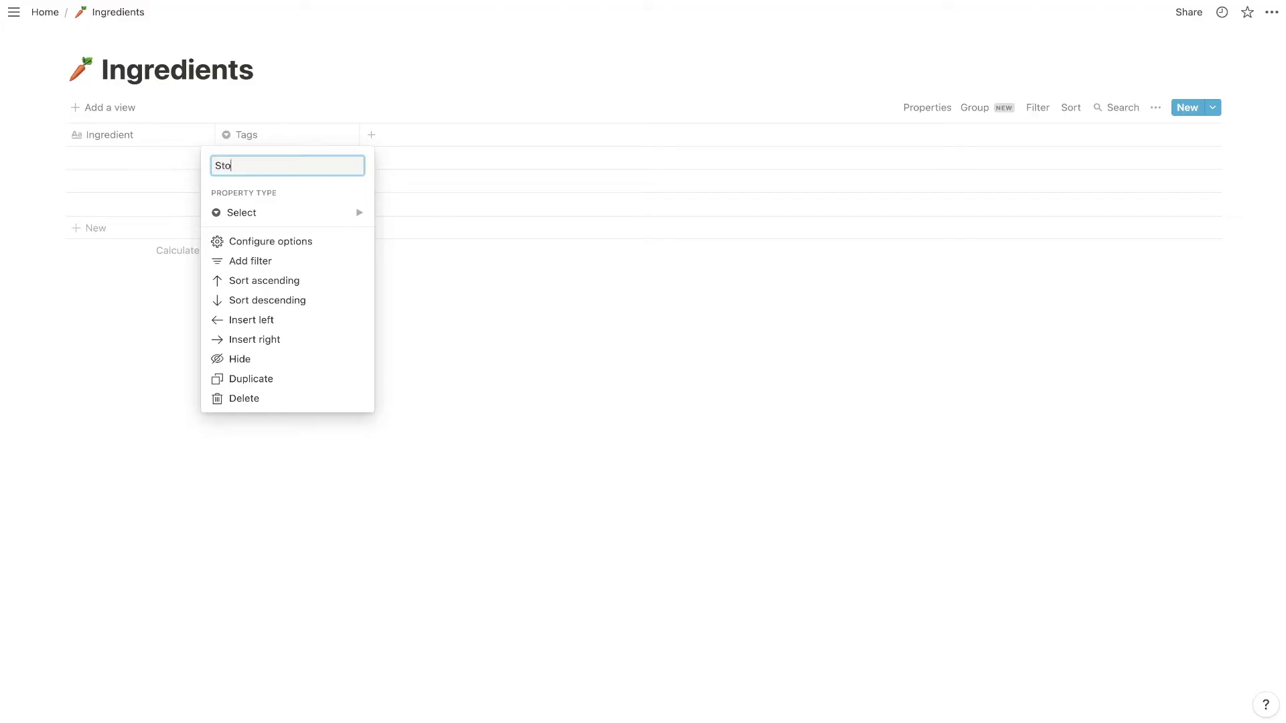
type("re")
key("Return")
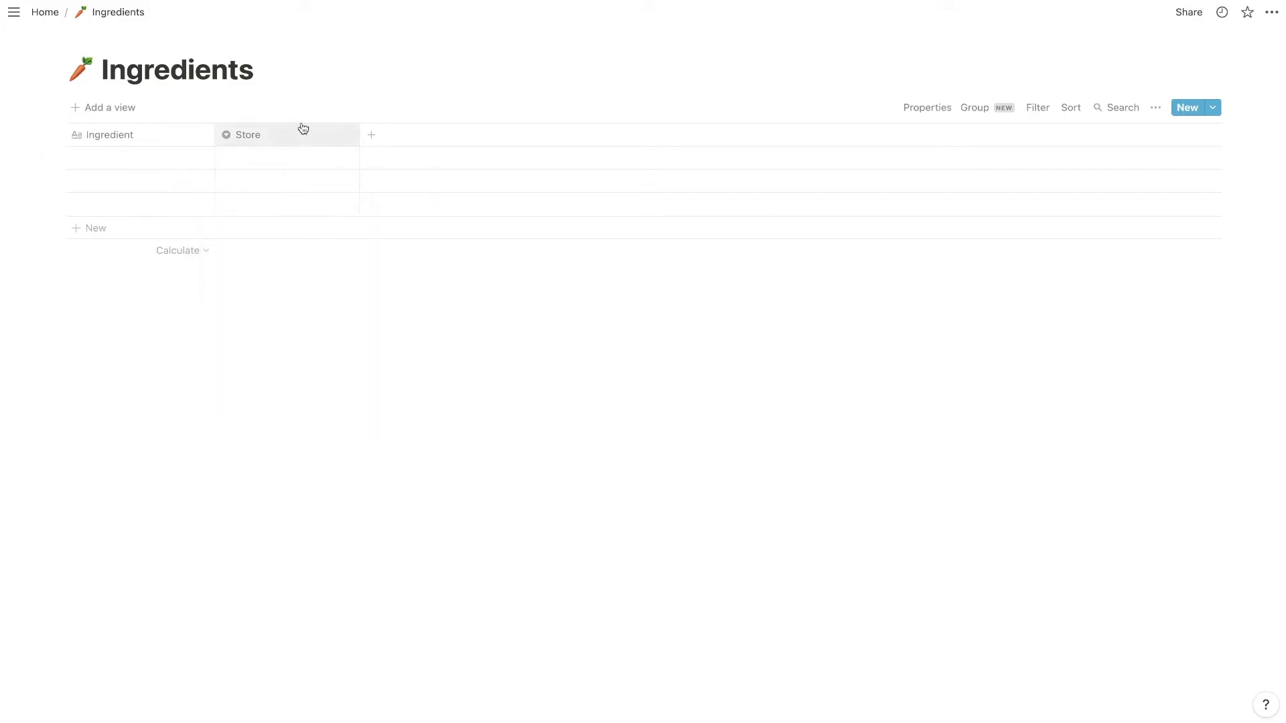
- Add a Select column named Aisle, then delete it
left_click(371, 138)
mouse_move(424, 216)
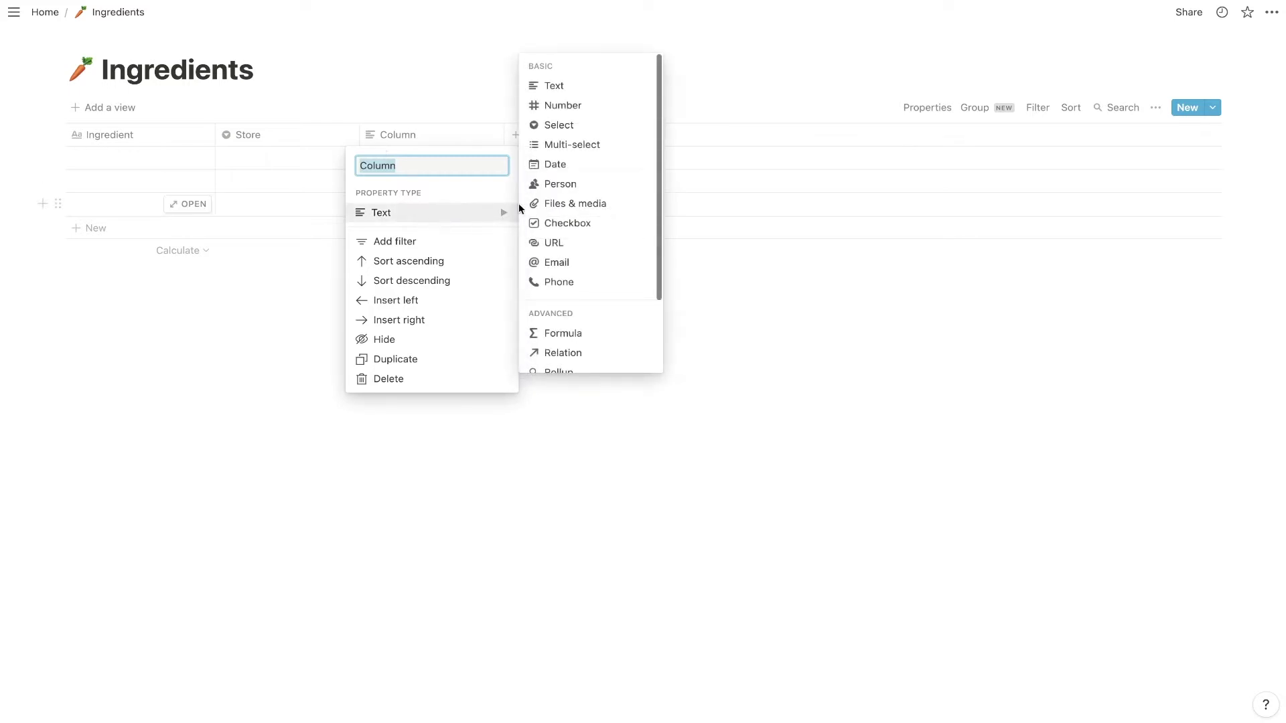
left_click(562, 125)
left_click(417, 135)
type("Aisle")
key("Return")
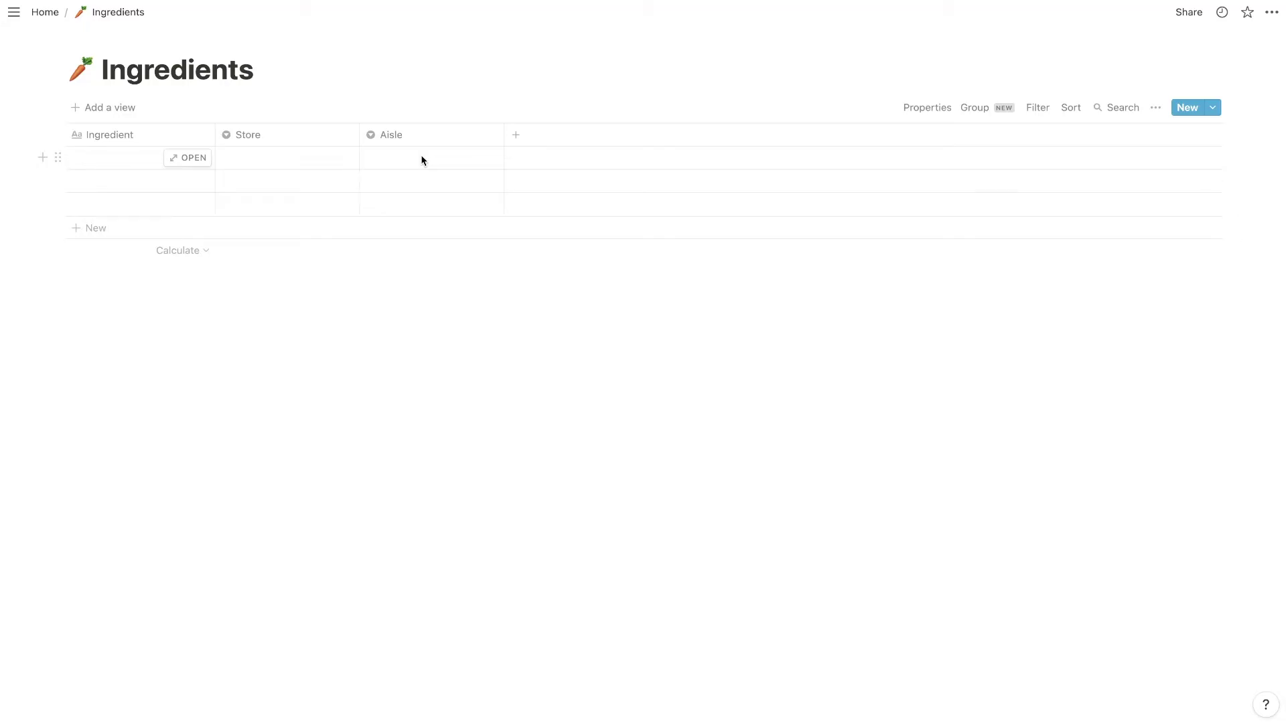
left_click(391, 138)
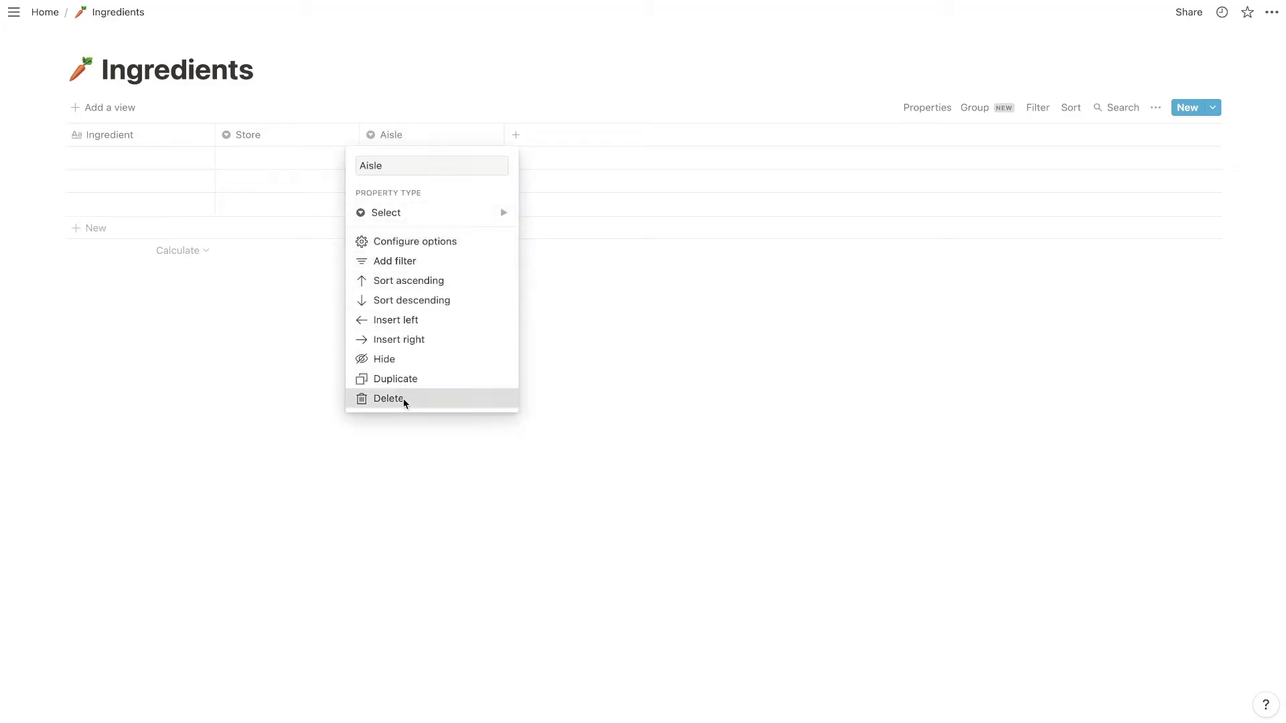
left_click(388, 398)
left_click(721, 373)
- Create Store options Aldi, Earth Fare, WalMart and Dollar General
left_click(299, 153)
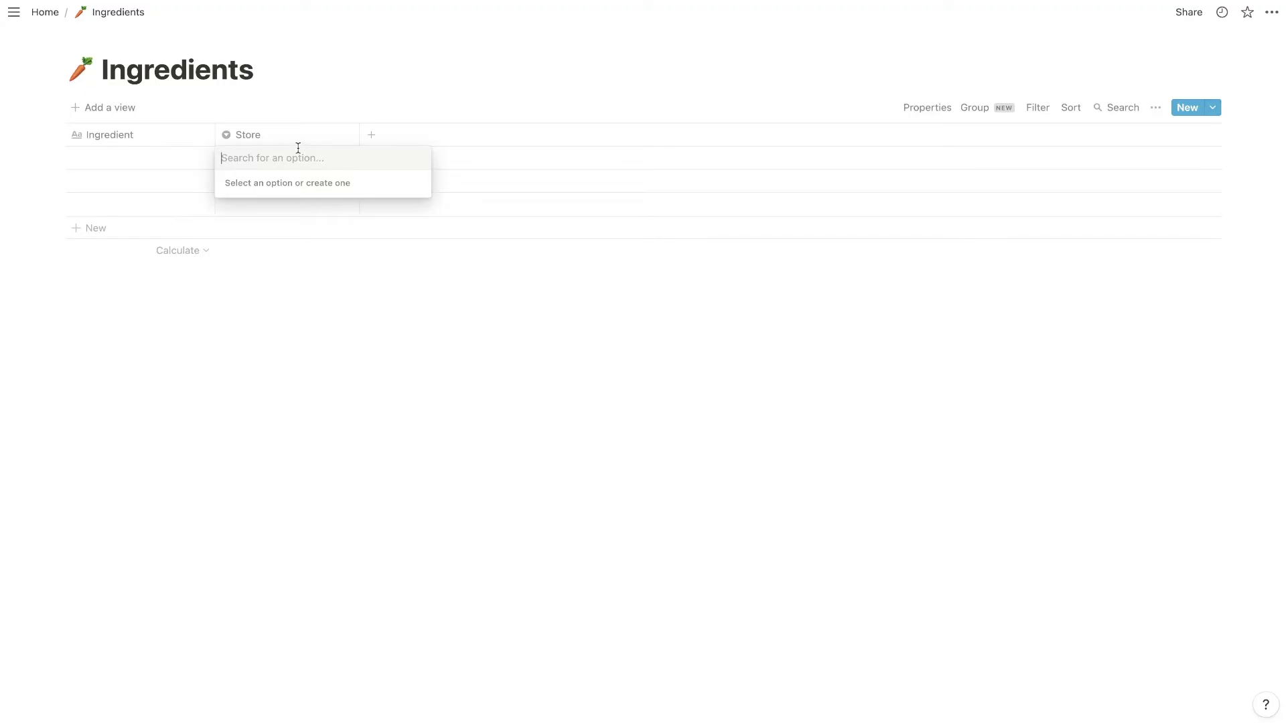
type("Aldi")
key("Return")
left_click(297, 152)
type("Earth Fare")
key("Return")
type("WalMart")
key("Return")
type("Dollar General")
key("Return")
left_click(416, 223)
key("Escape")
key("Escape")
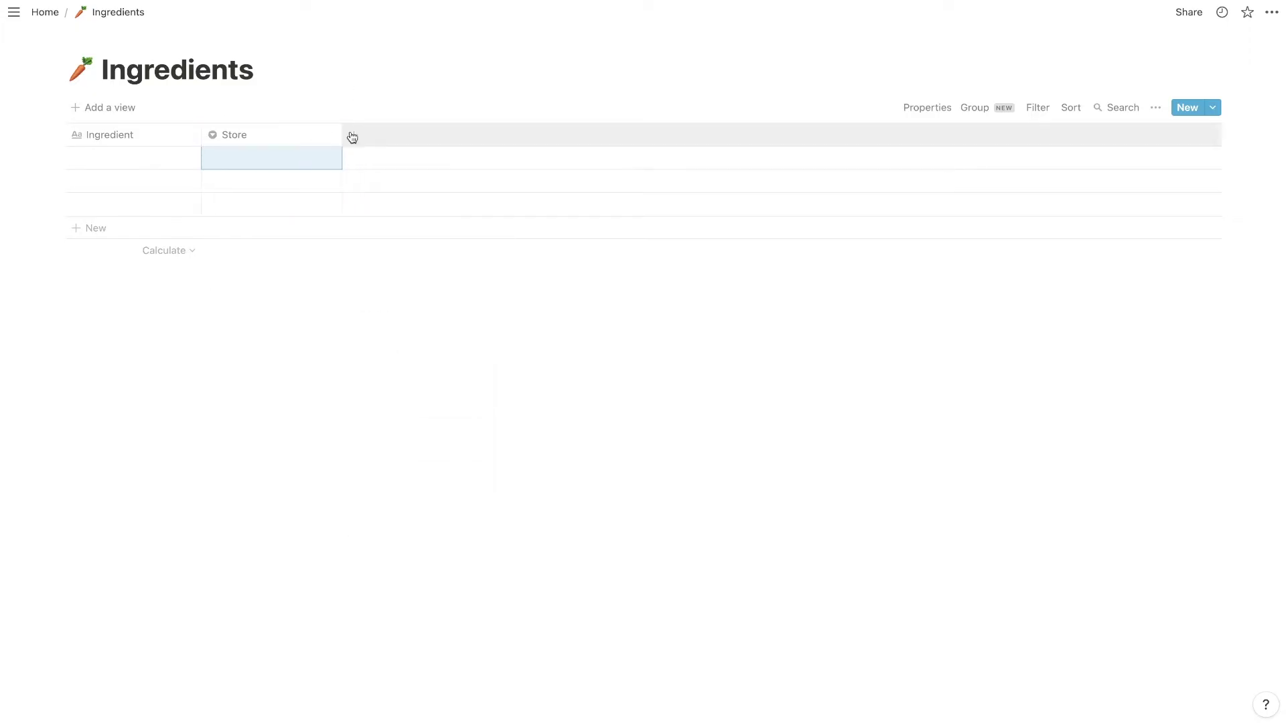
- Add a Select column named Status and place it between Ingredient and Store
left_click(351, 135)
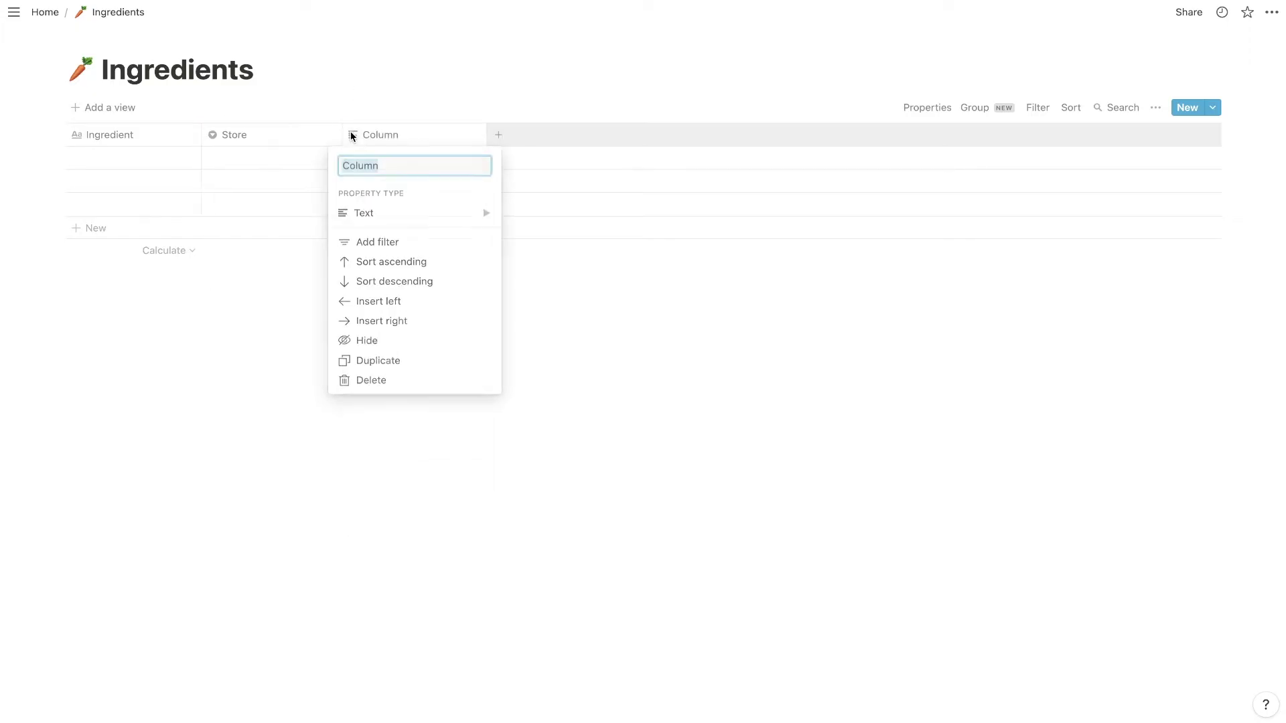
mouse_move(425, 224)
left_click(574, 125)
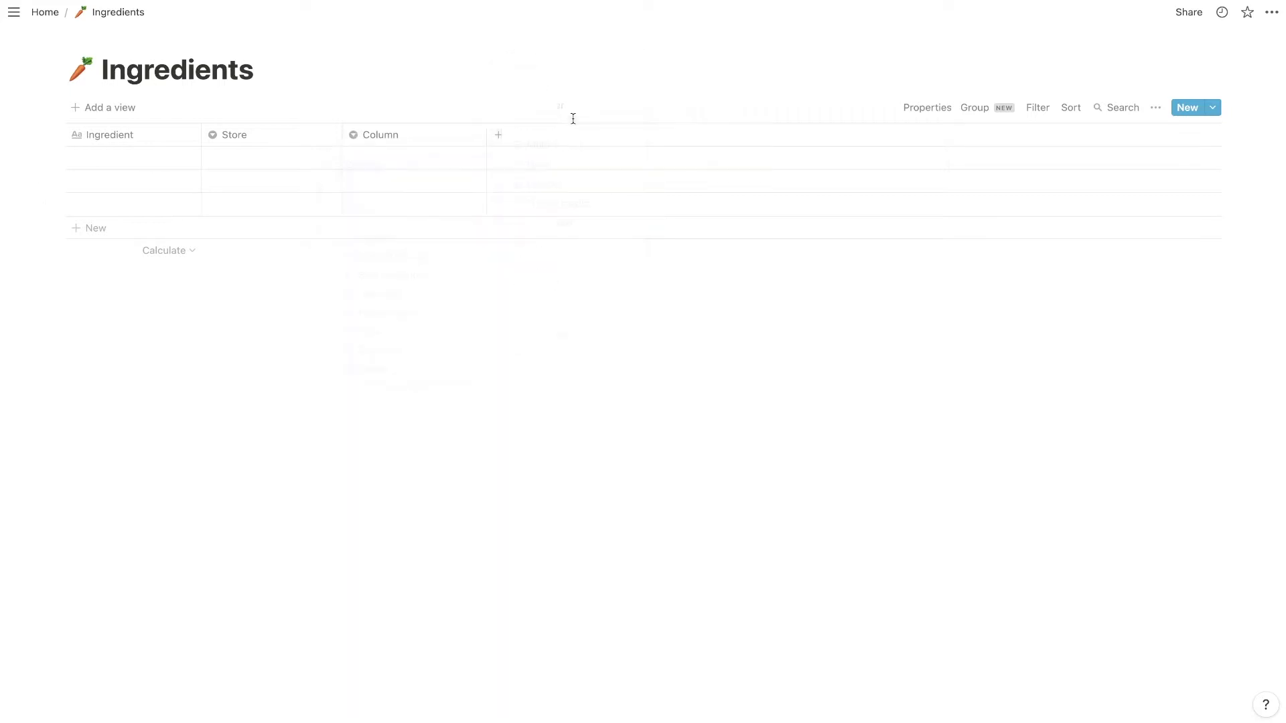
left_click(392, 134)
type("Status")
key("Return")
left_click_drag(423, 131, 249, 117)
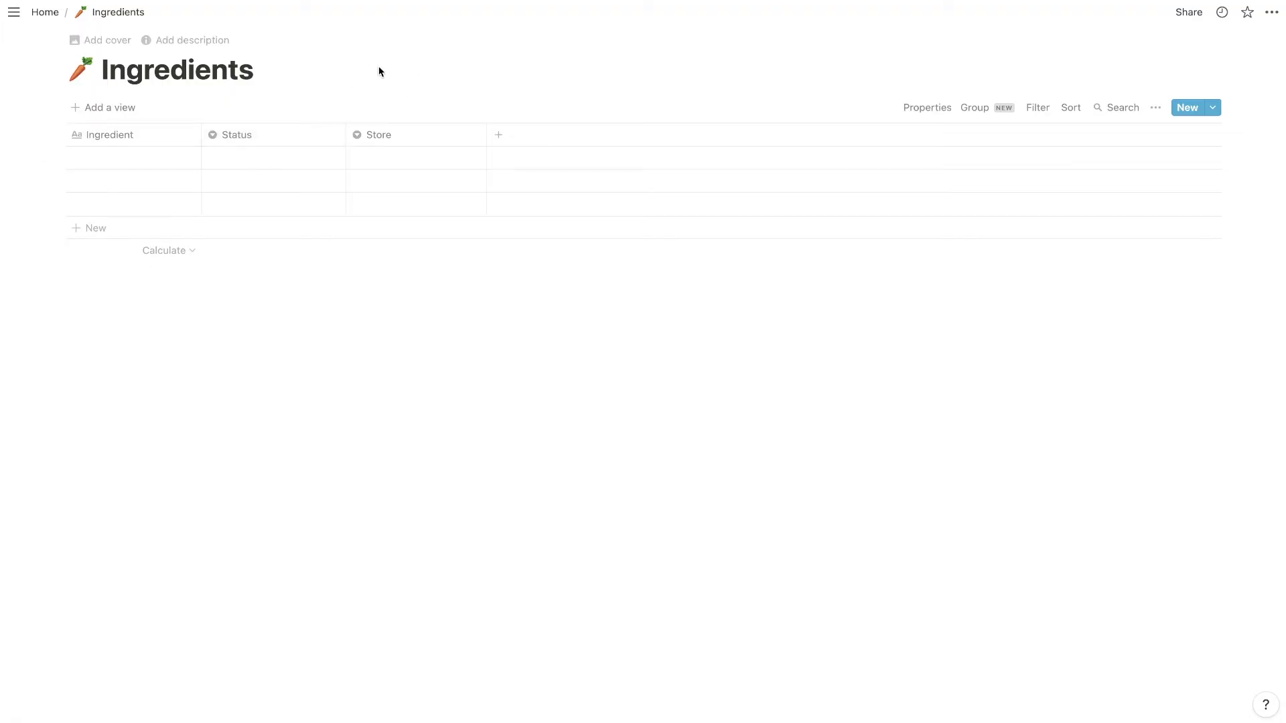
left_click(253, 158)
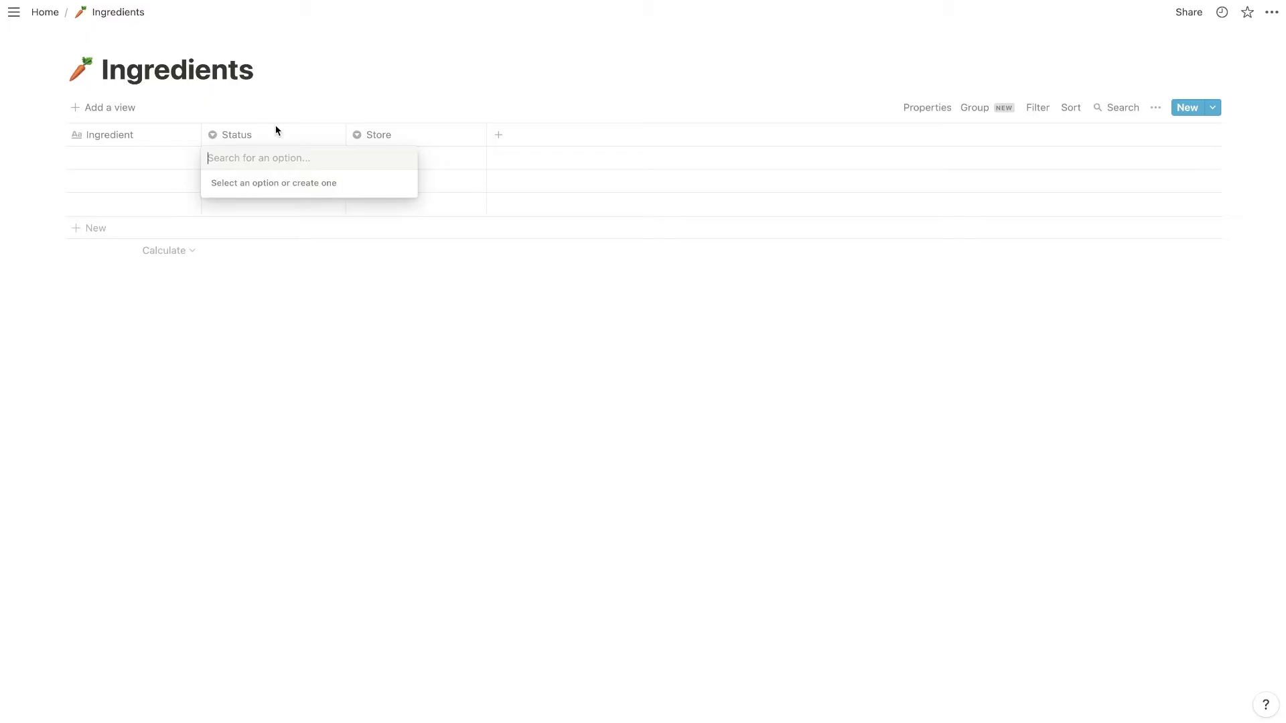
- Create a light gray Out of Stock status option
type("Out ")
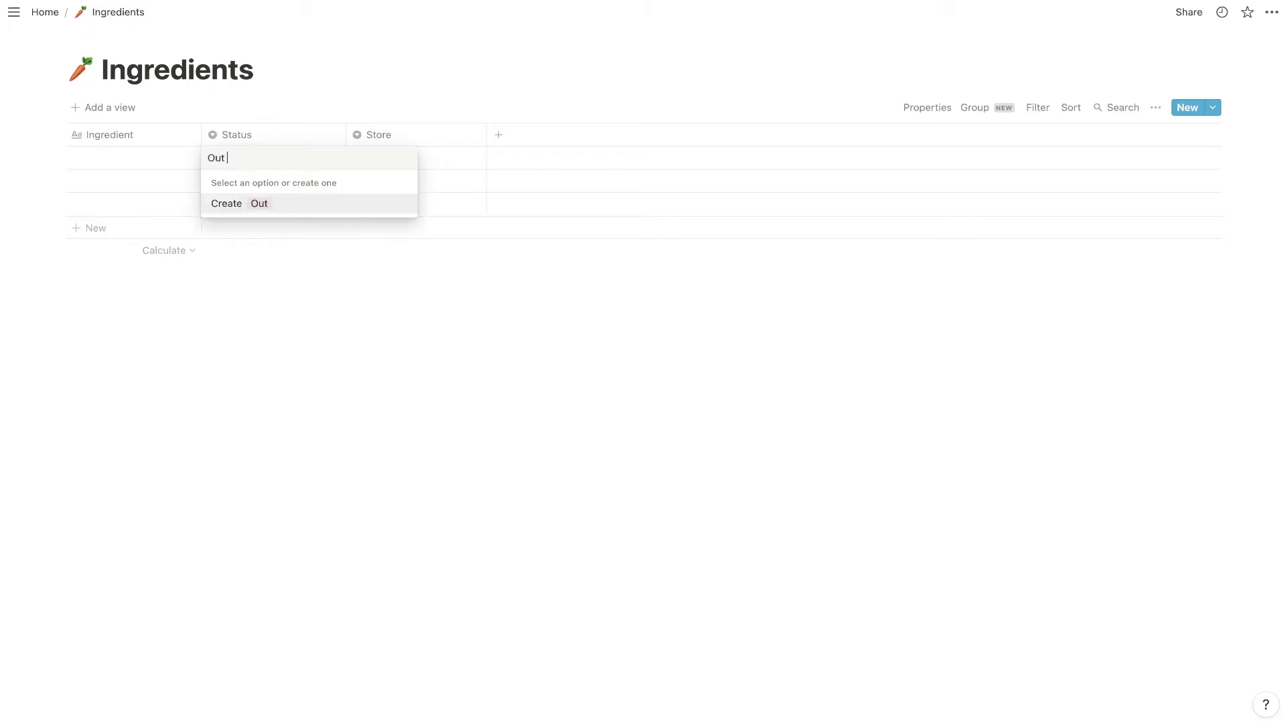
type("of Stock")
key("Return")
left_click(302, 155)
left_click(403, 203)
left_click(398, 310)
left_click(323, 153)
- Create a light gray In Stock option placed above Out of Stock
type("In Stock")
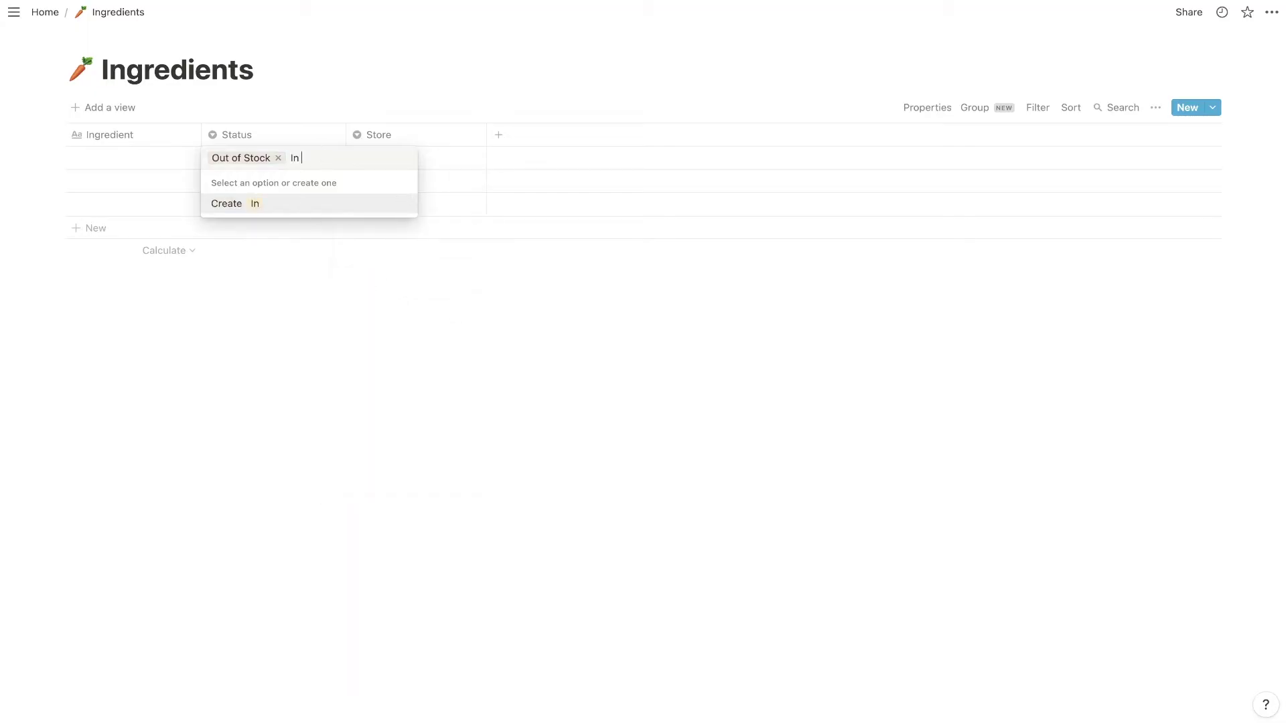
key("Return")
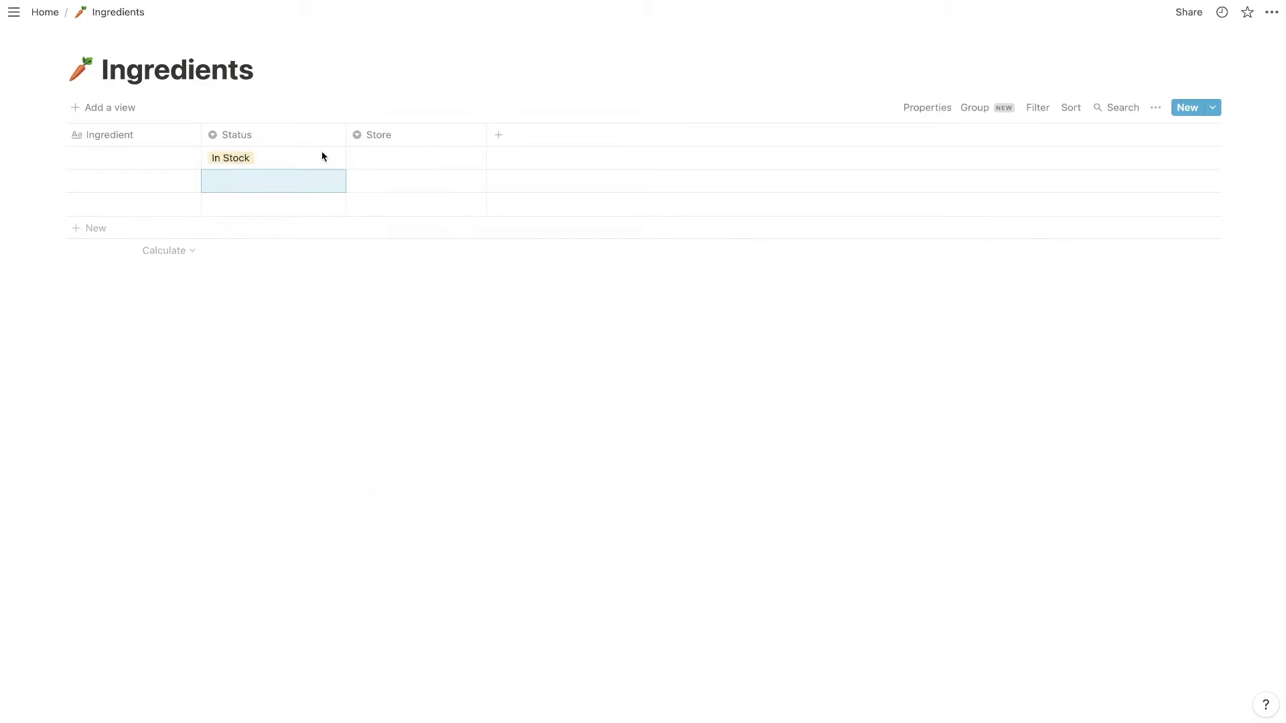
left_click(321, 156)
left_click(404, 227)
left_click(388, 331)
left_click(215, 226)
left_click_drag(216, 226, 212, 201)
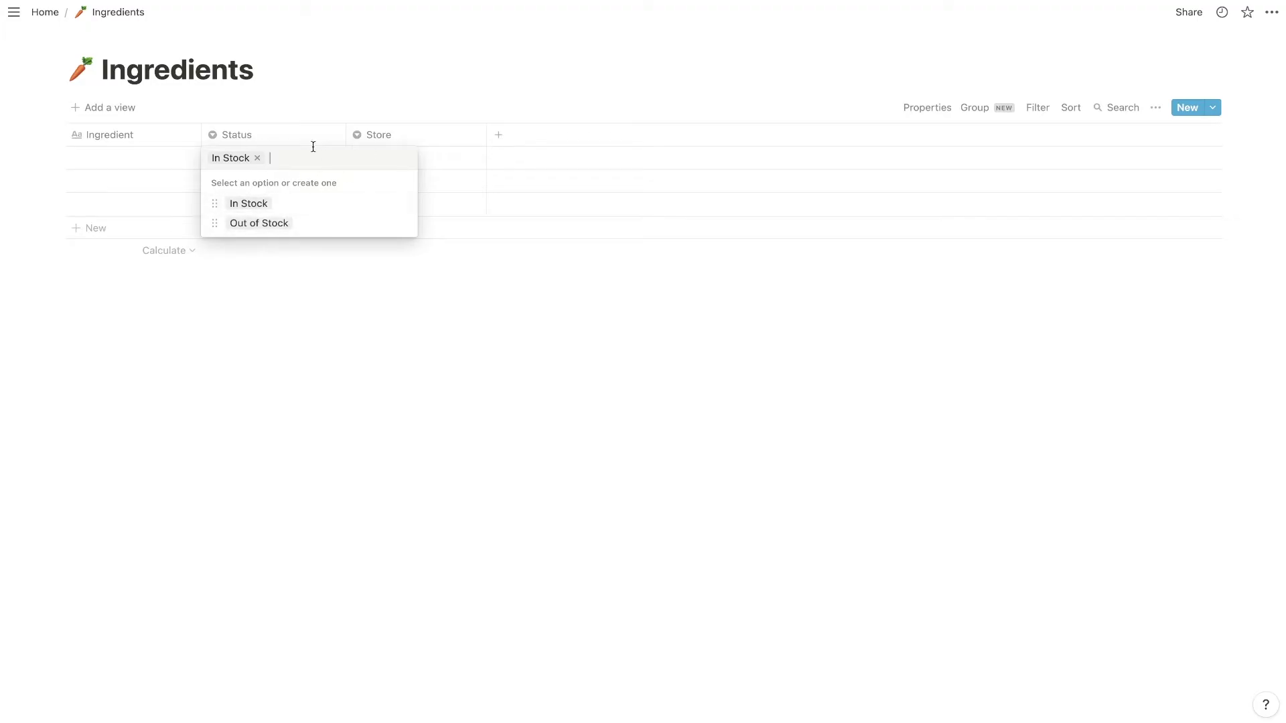
- Add a light gray Shopping List option above Out of Stock; set row one to Out of Stock
type("Shopping List")
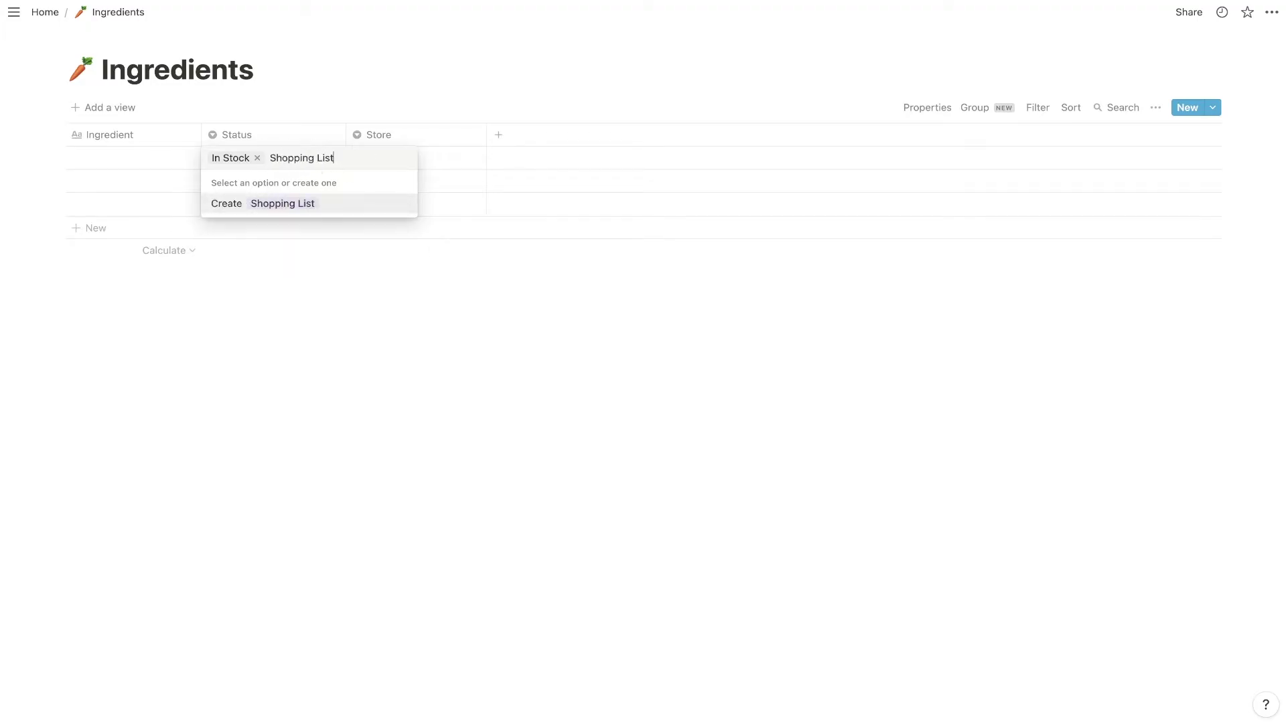
key("Return")
left_click(321, 161)
left_click(402, 243)
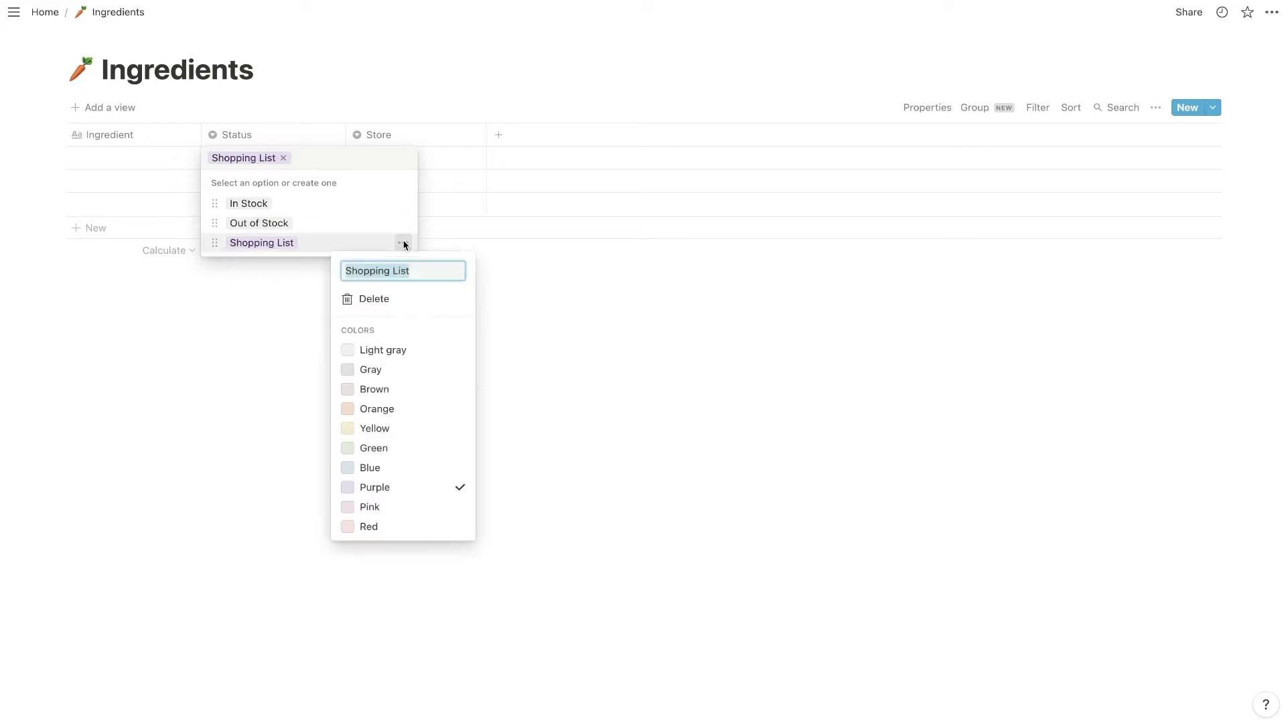
left_click(395, 351)
left_click_drag(215, 242, 215, 222)
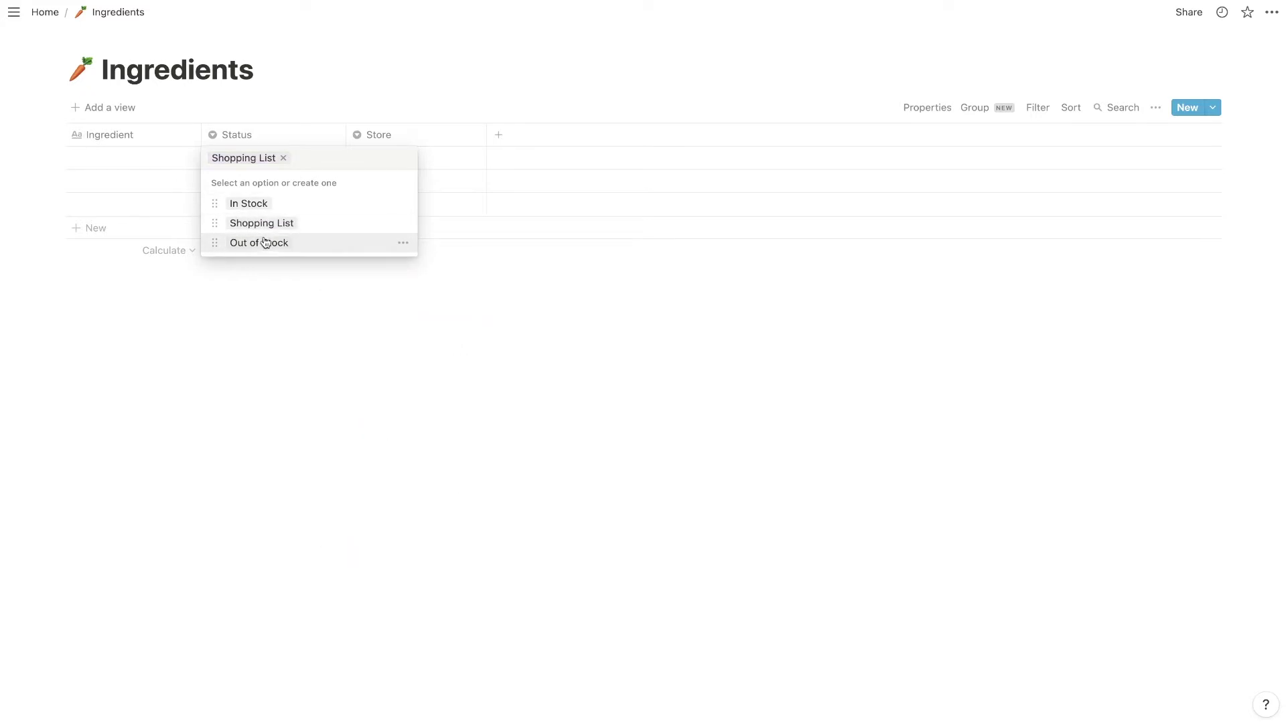
left_click(262, 243)
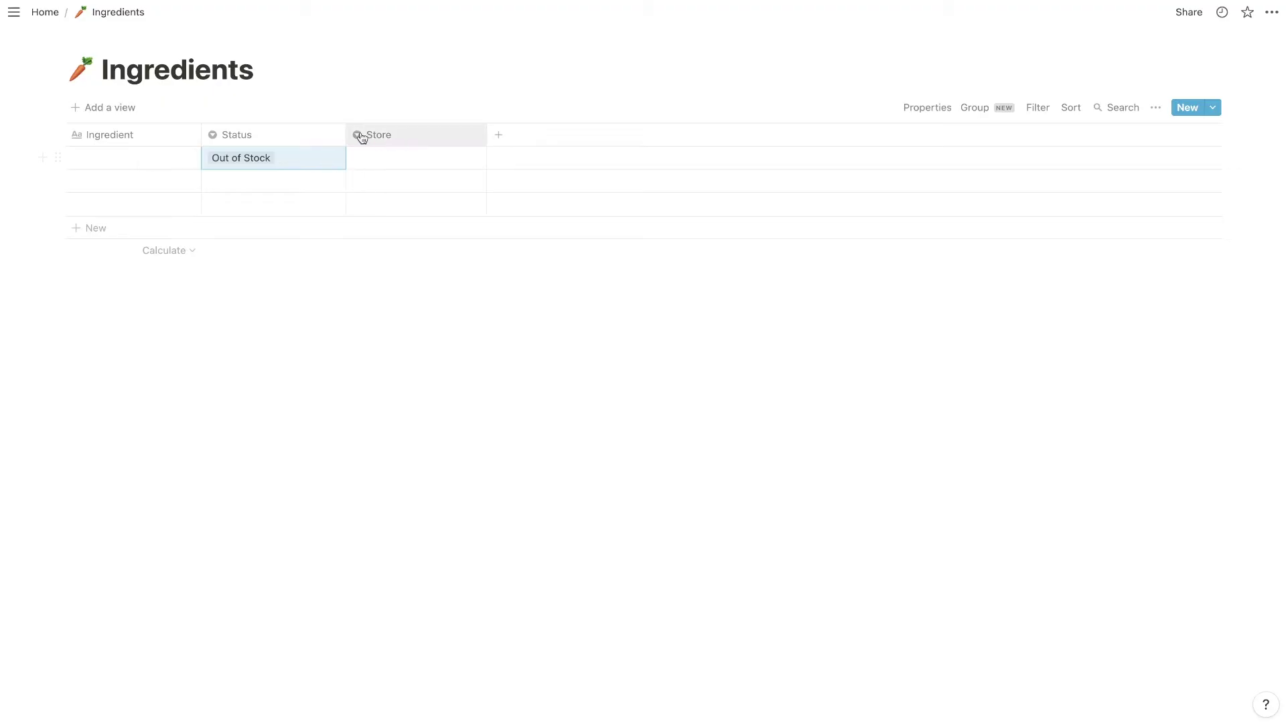
- Narrow the Status column and try Out of Stock, Shopping List and In Stock on row one
left_click_drag(345, 135, 340, 135)
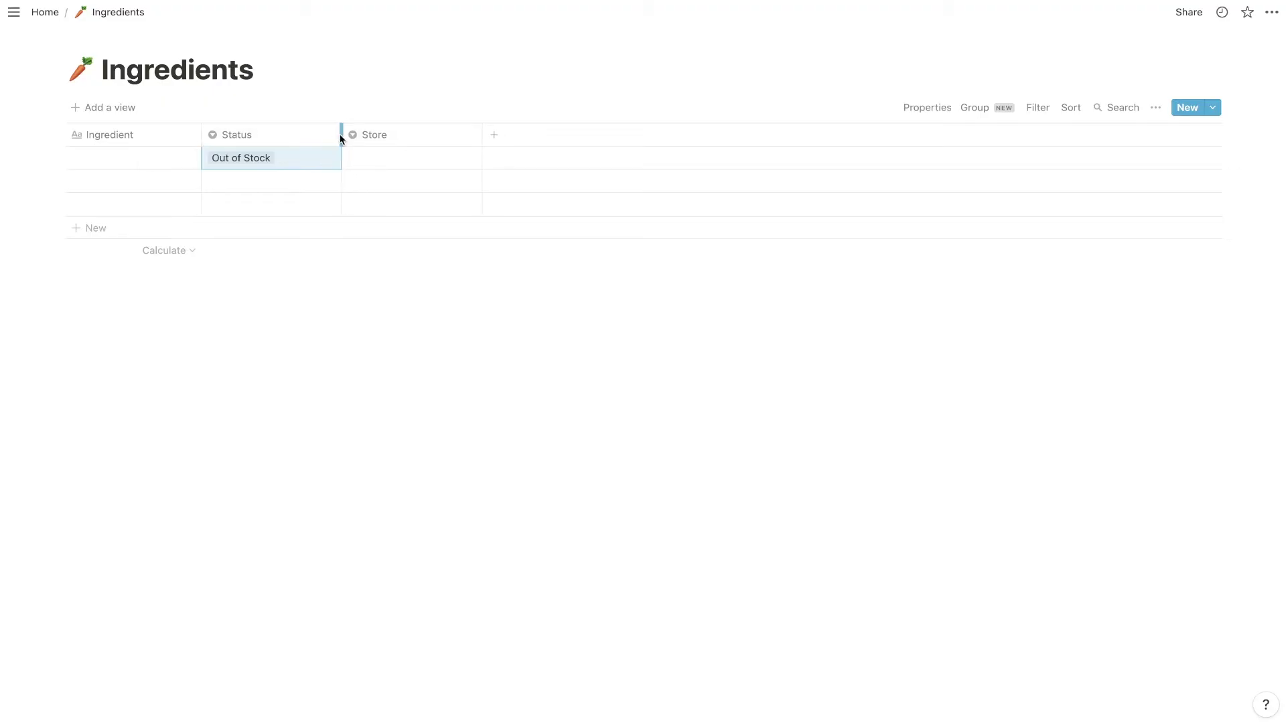
left_click(305, 155)
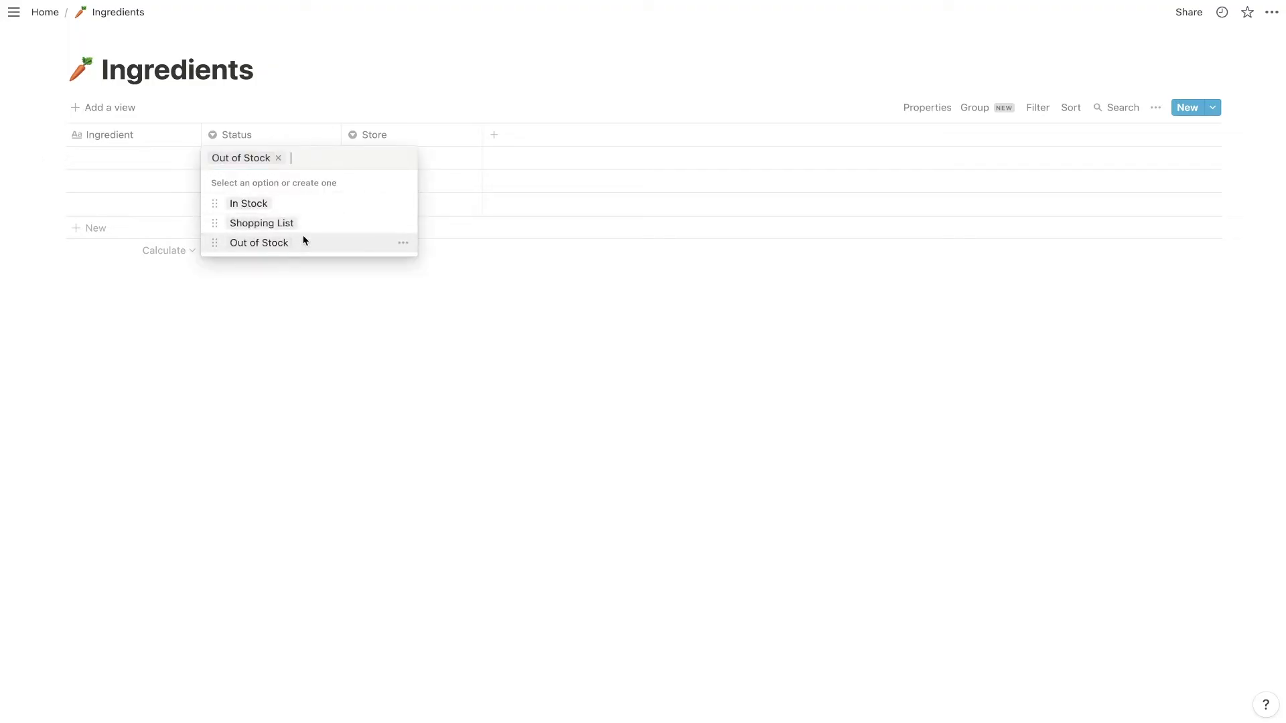
left_click(304, 241)
left_click(310, 154)
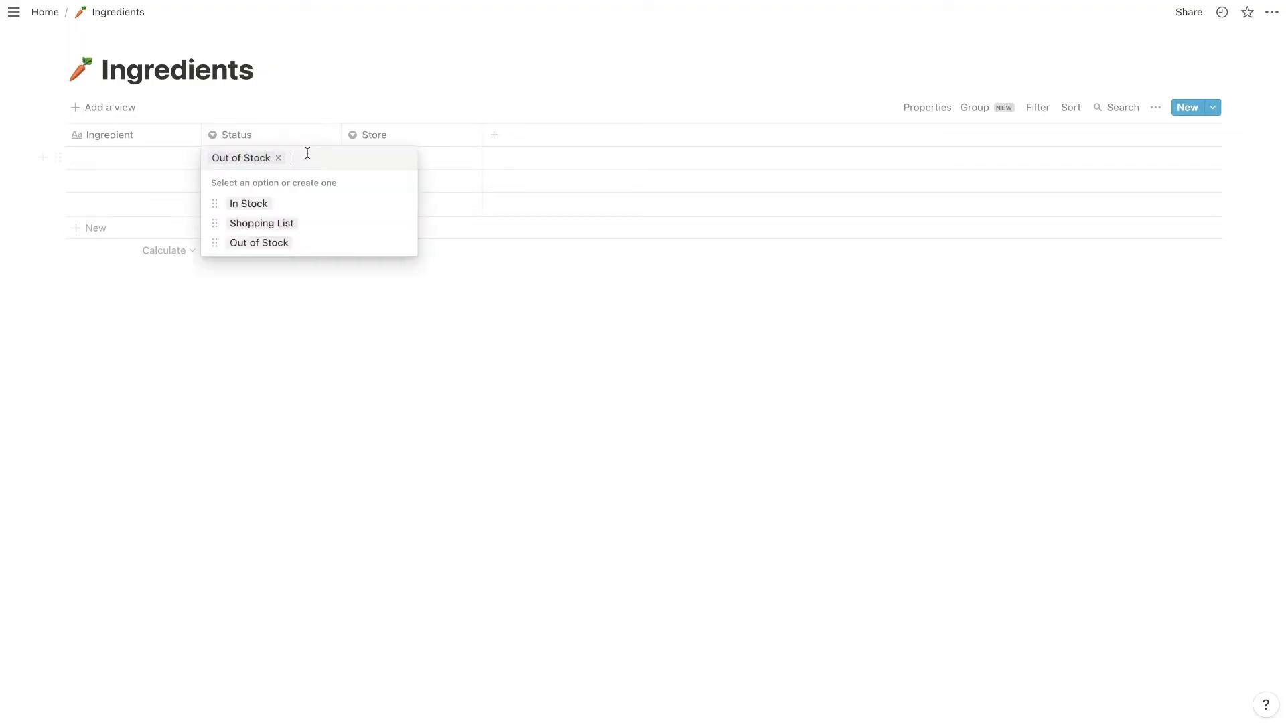
left_click(324, 225)
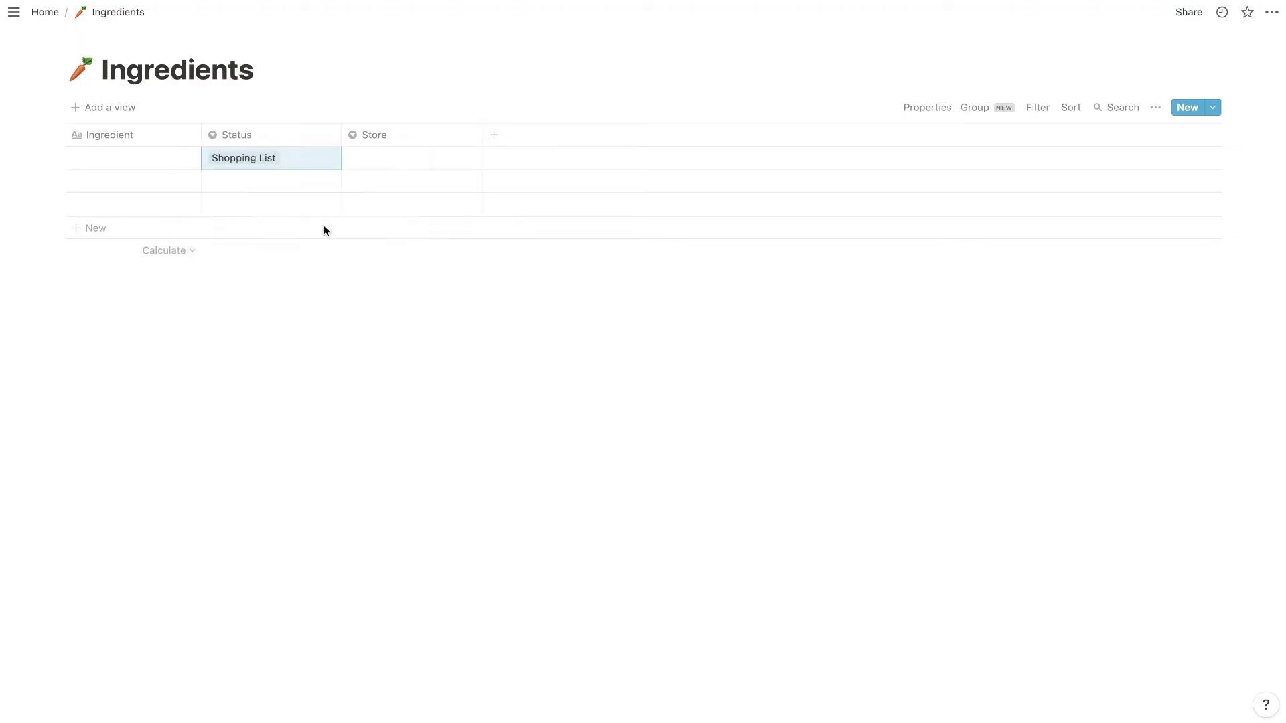
left_click(327, 159)
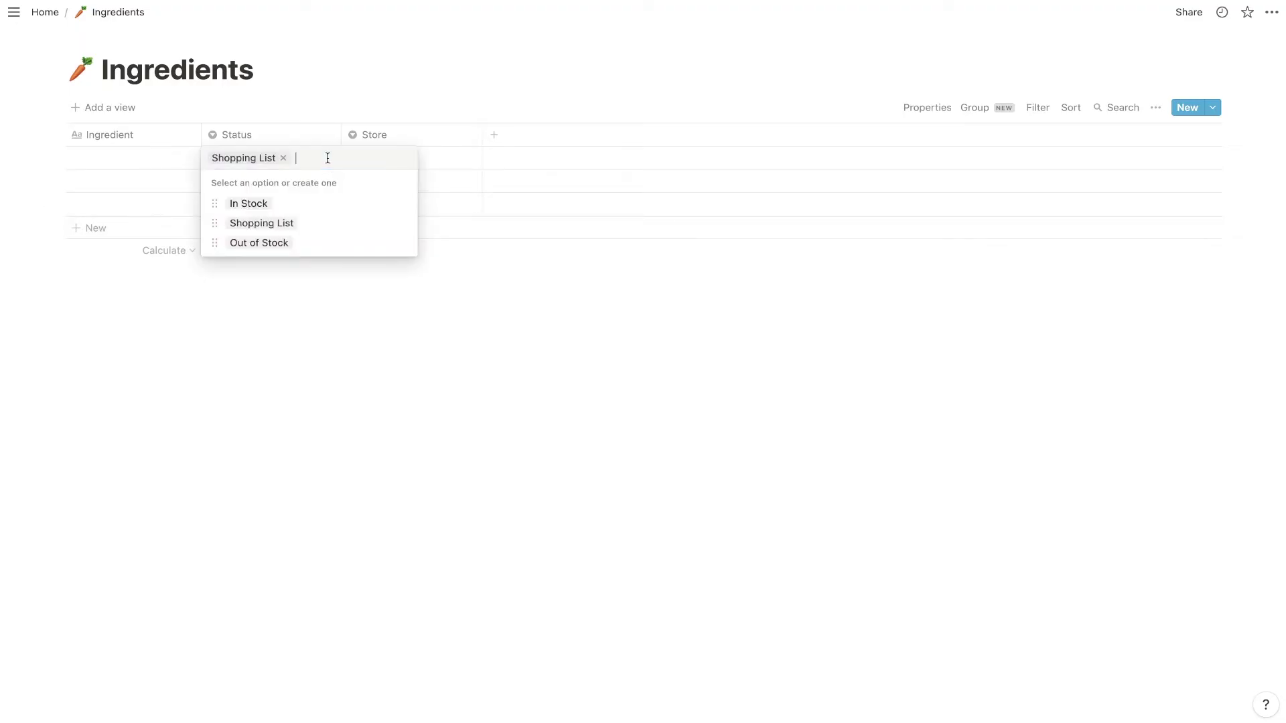
left_click(323, 203)
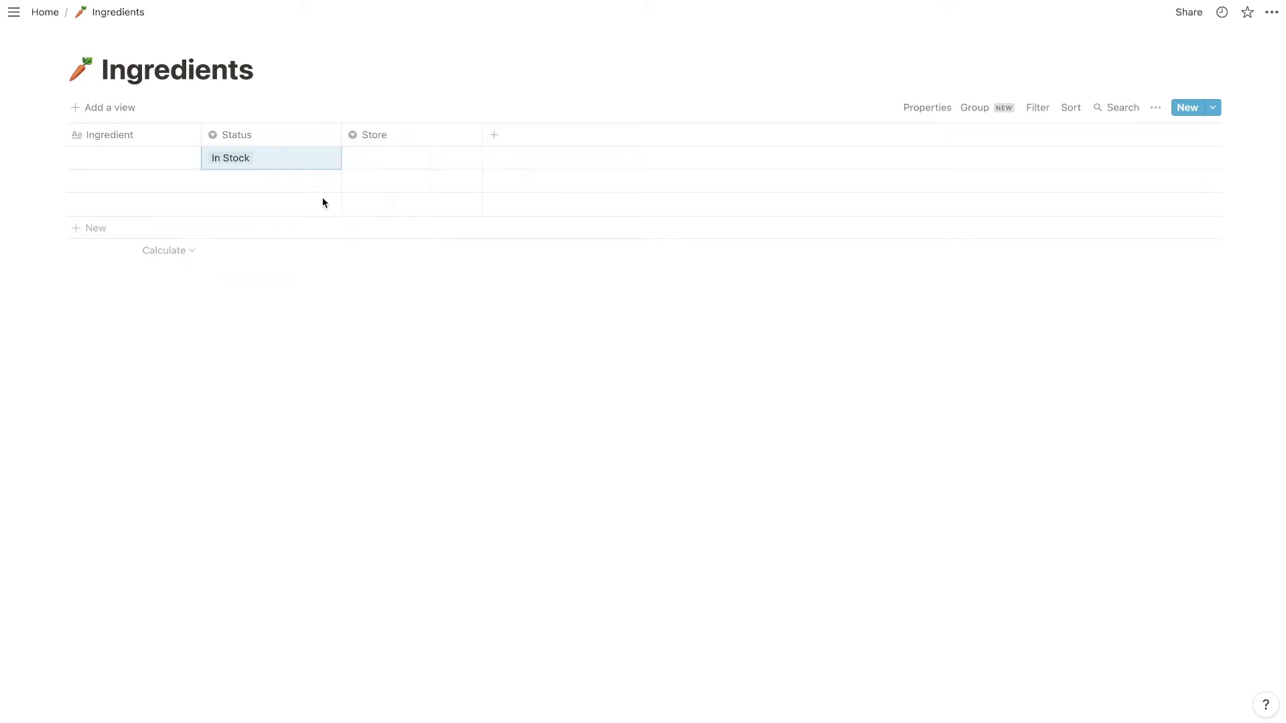
left_click(310, 82)
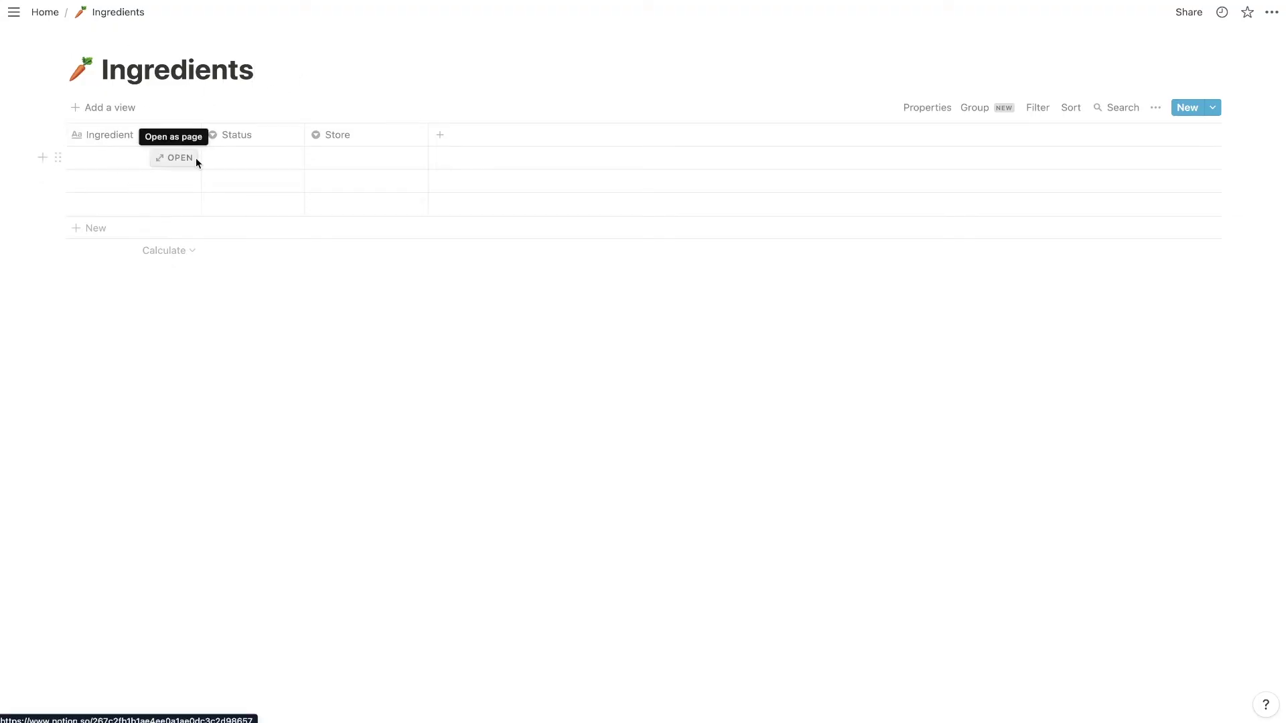
- Open Recipes, rename its title column to Recipe, and begin entering the first recipe name
left_click(45, 14)
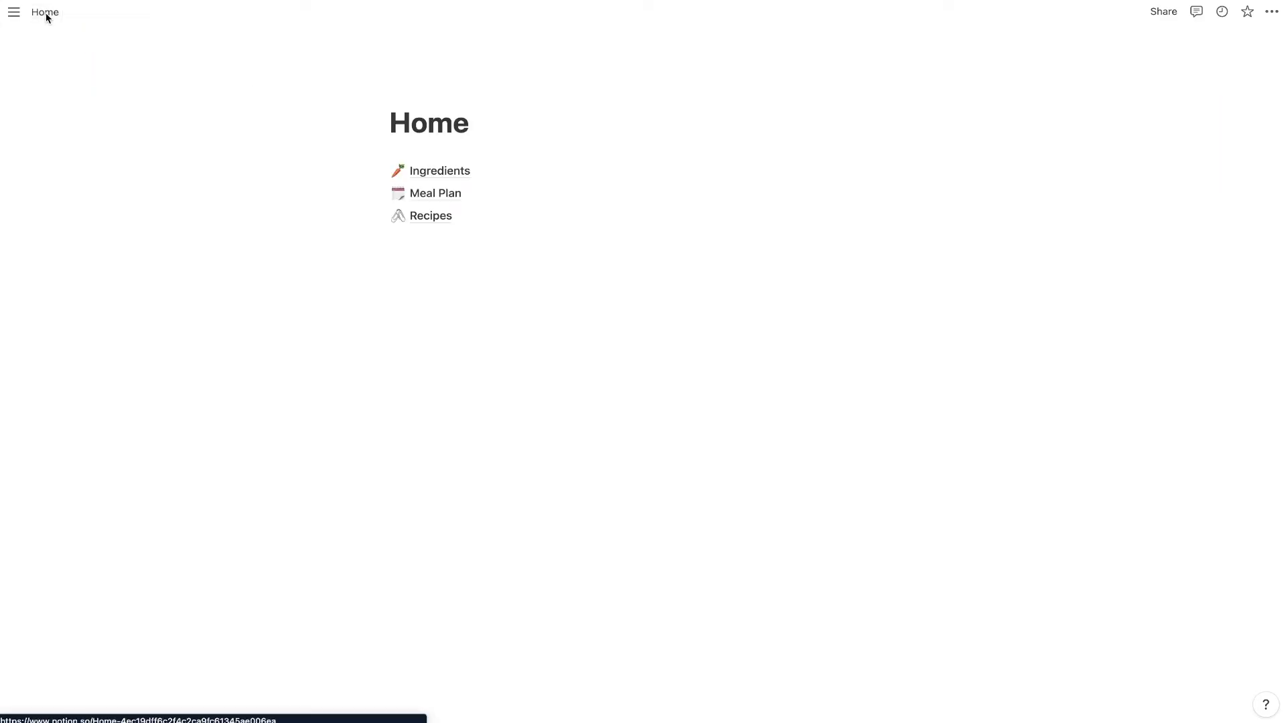
left_click(436, 222)
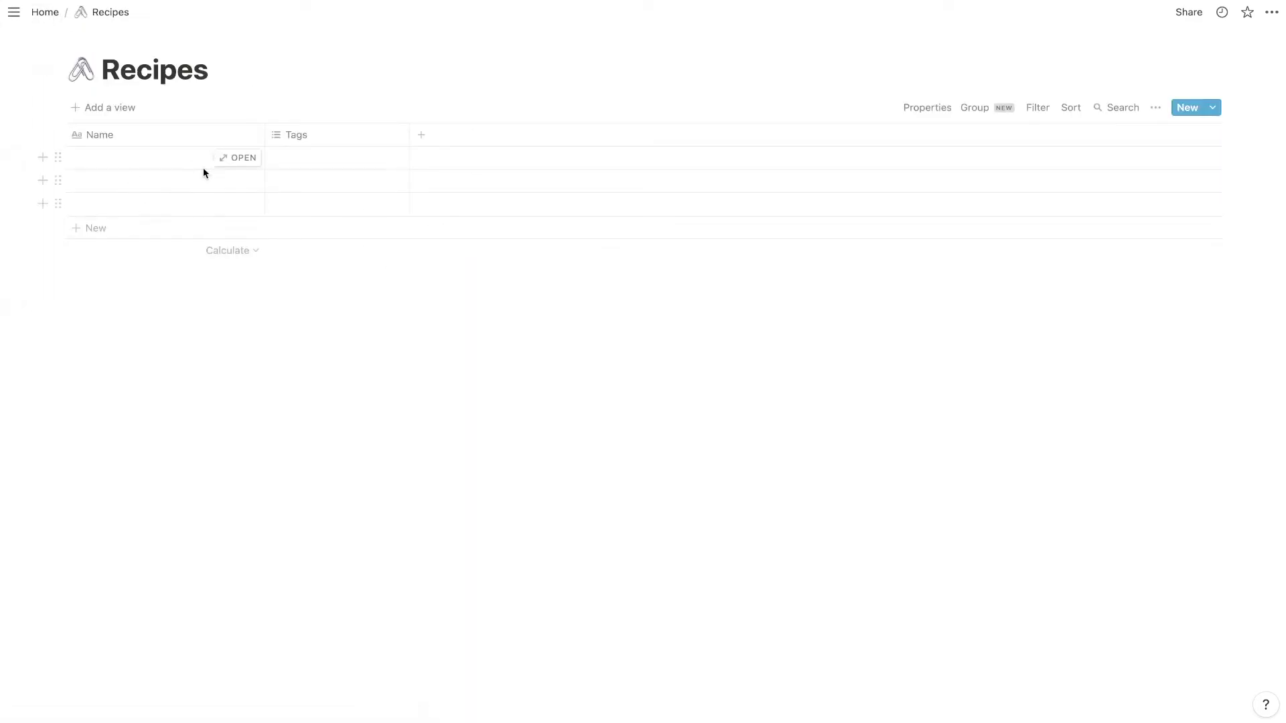
left_click(223, 131)
type("Re")
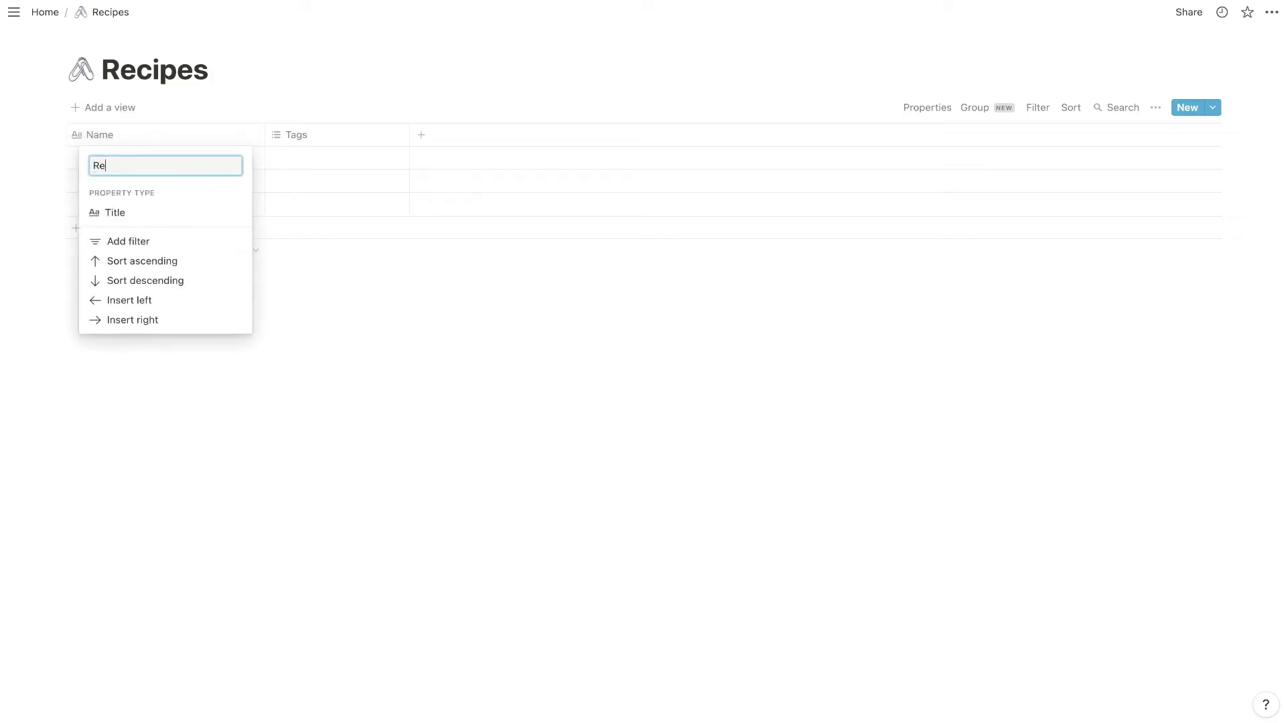
type("cipe")
key("Return")
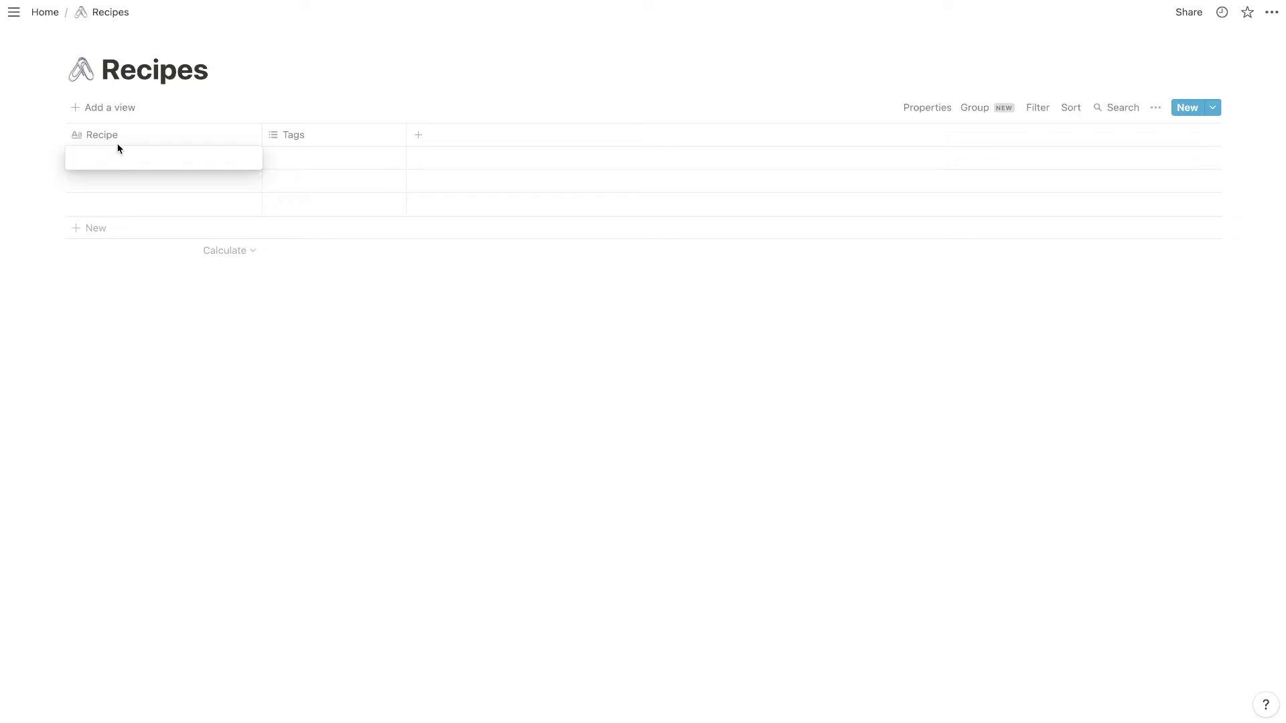
type("f")
type("Sz")
- Change the Tags property to a Select type and rename it Meal Type
left_click(258, 135)
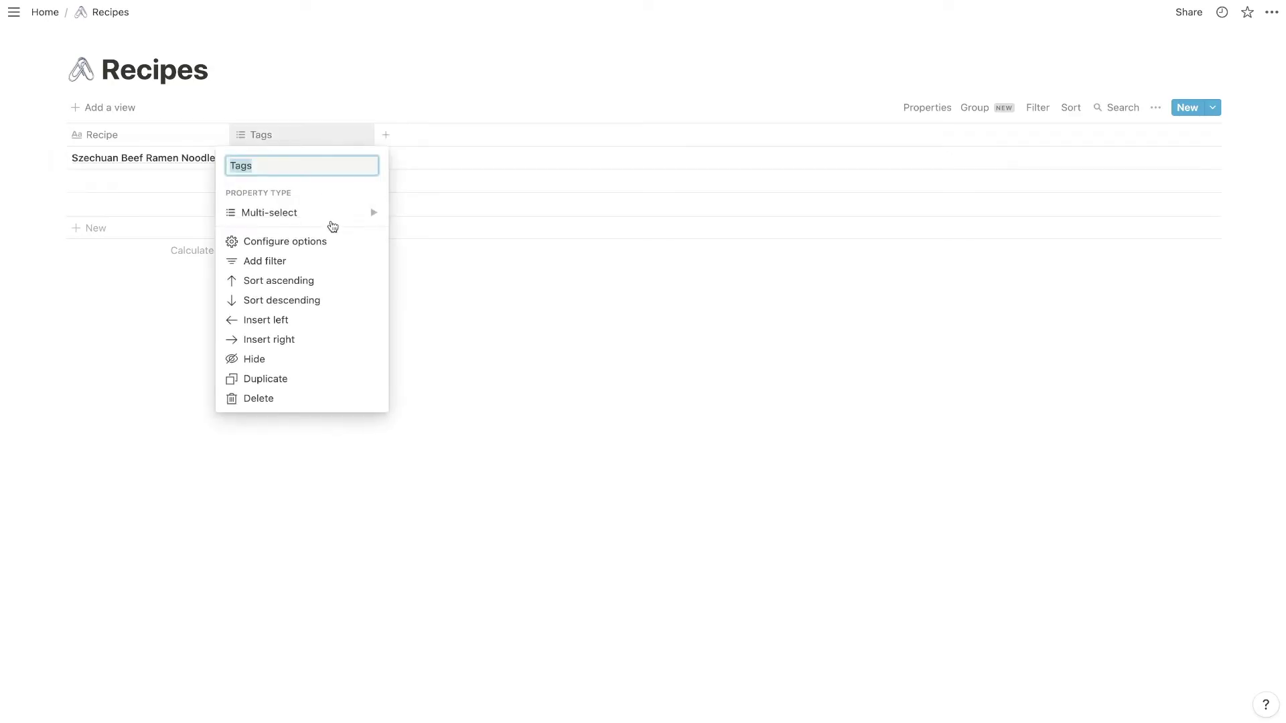
left_click(321, 209)
left_click(453, 126)
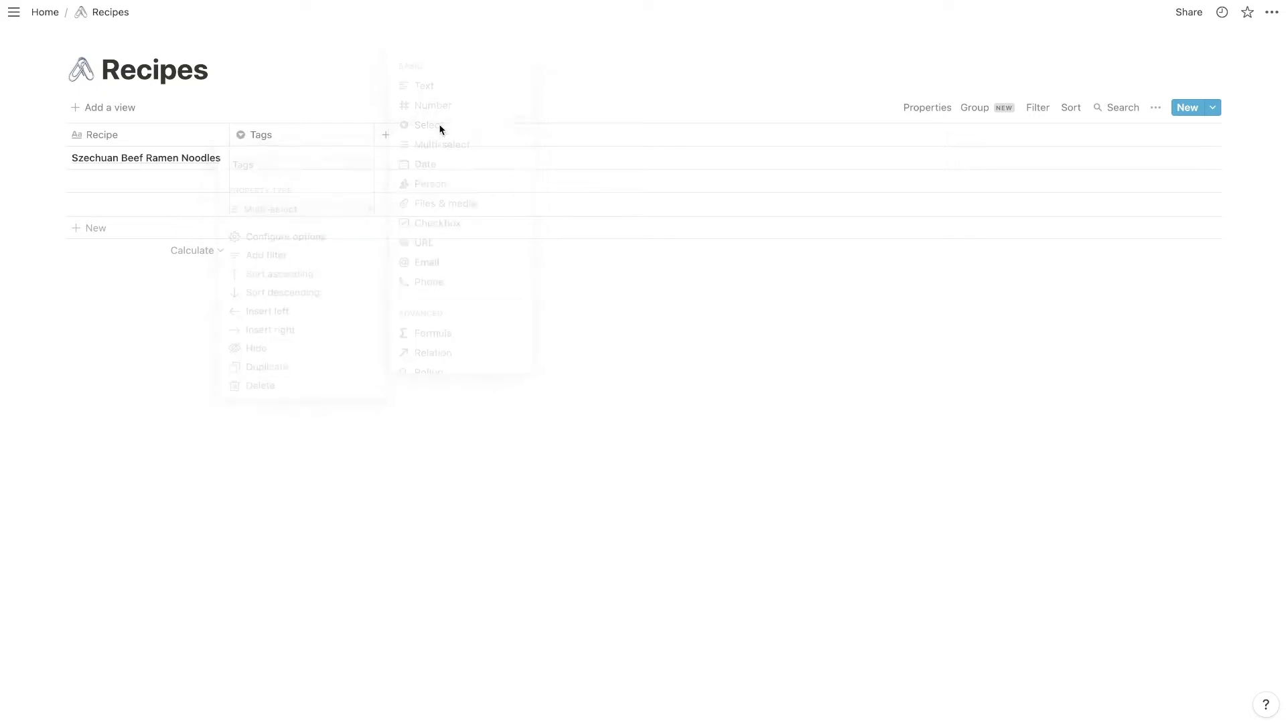
left_click(335, 132)
type("Meal Type")
key("Return")
- Create Breakfast, Lunch and Dinner options, leaving the ramen recipe set to Dinner
left_click(294, 179)
key("Escape")
left_click(296, 157)
type("Breakfast")
key("Return")
left_click(298, 161)
type("Lun")
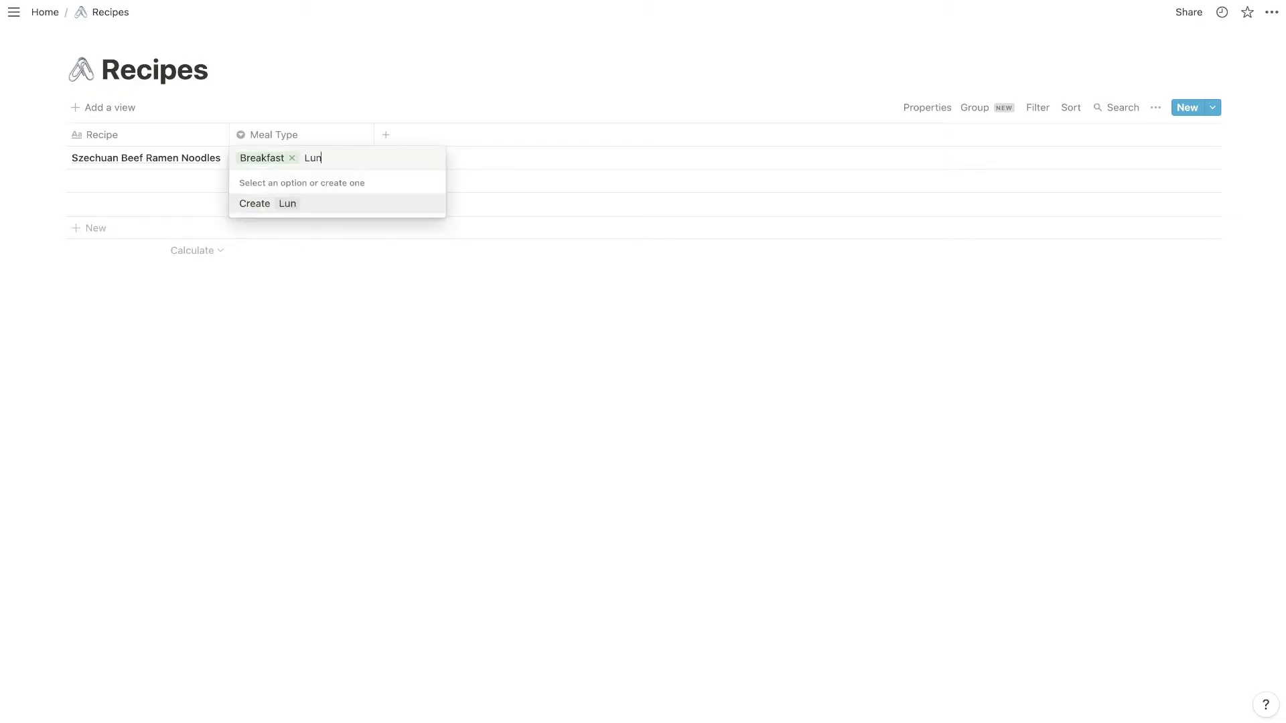
type("ch")
key("Return")
left_click(296, 155)
type("Dinner")
key("Return")
- Recolour the Lunch and Dinner options light gray
left_click(431, 203)
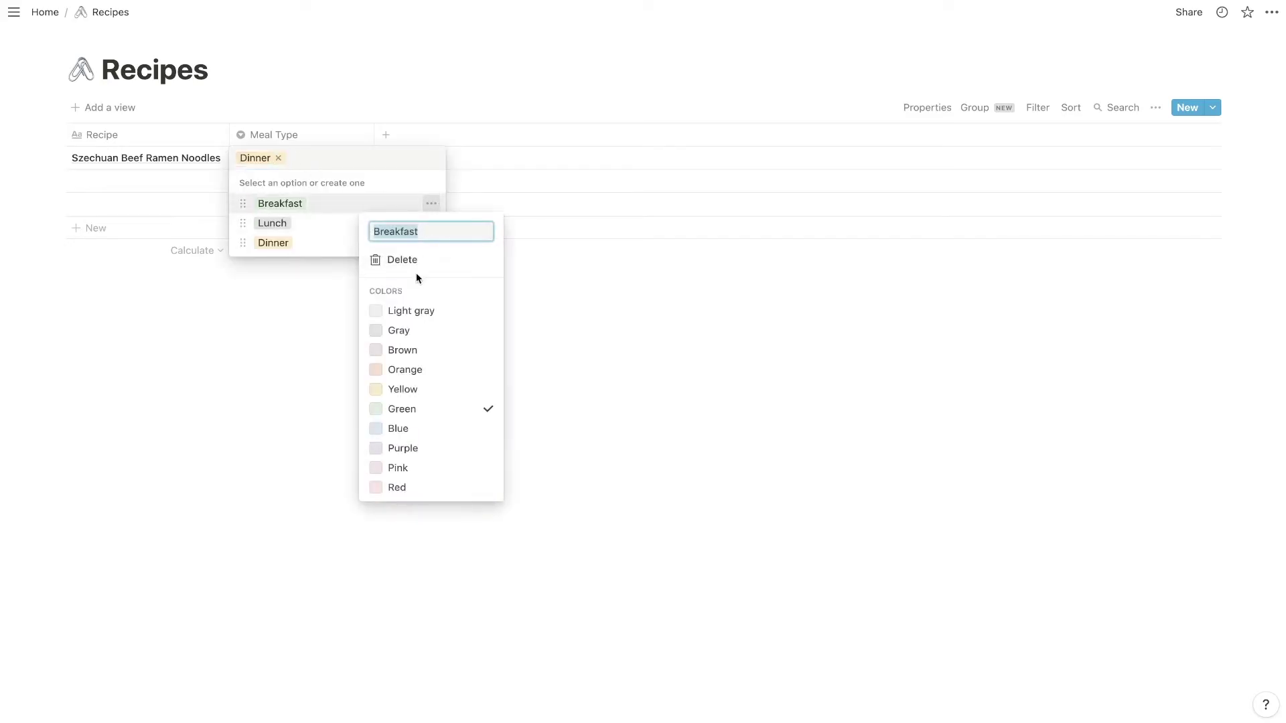
left_click(319, 235)
left_click(433, 223)
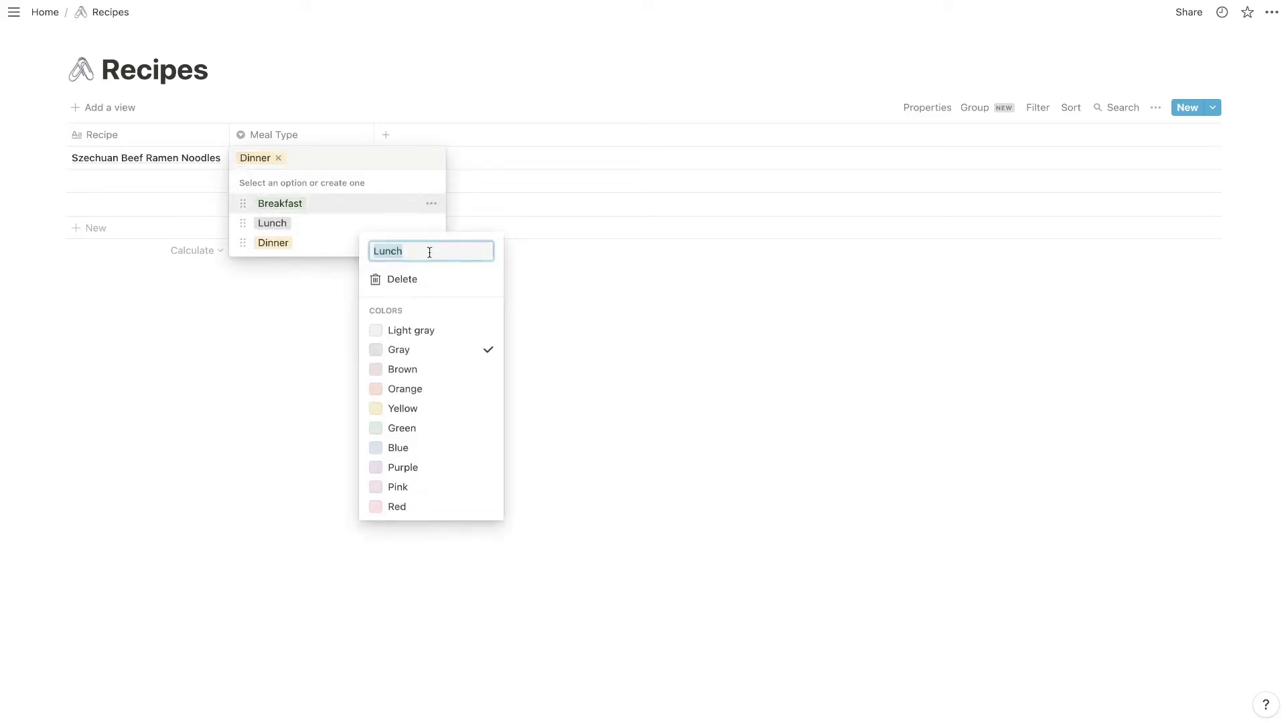
left_click(410, 329)
left_click(323, 239)
left_click(431, 243)
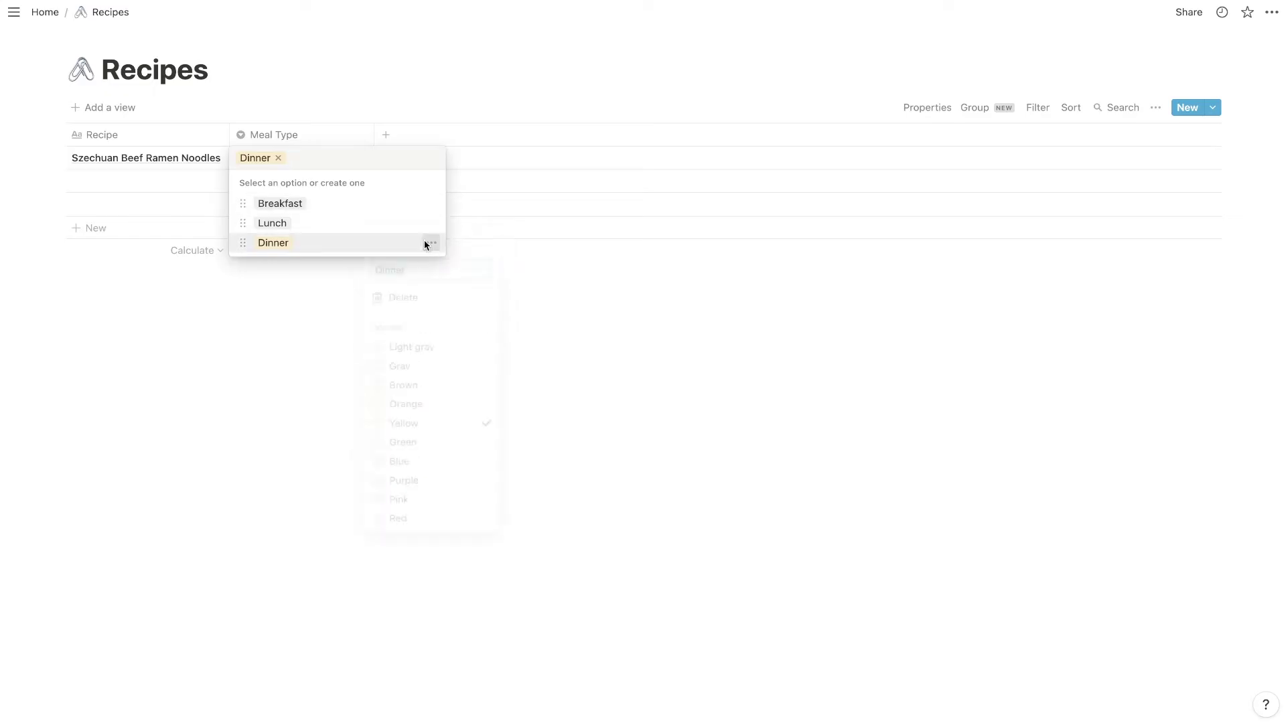
left_click(421, 348)
left_click(259, 289)
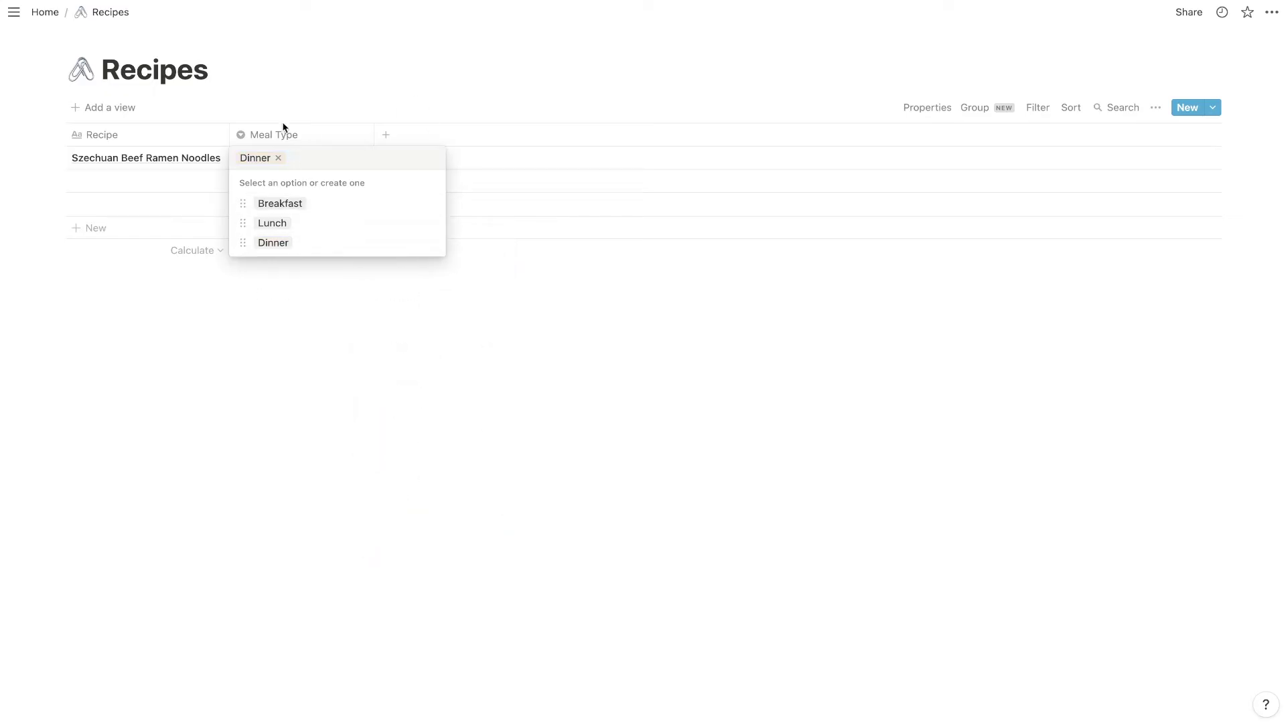
key("Escape")
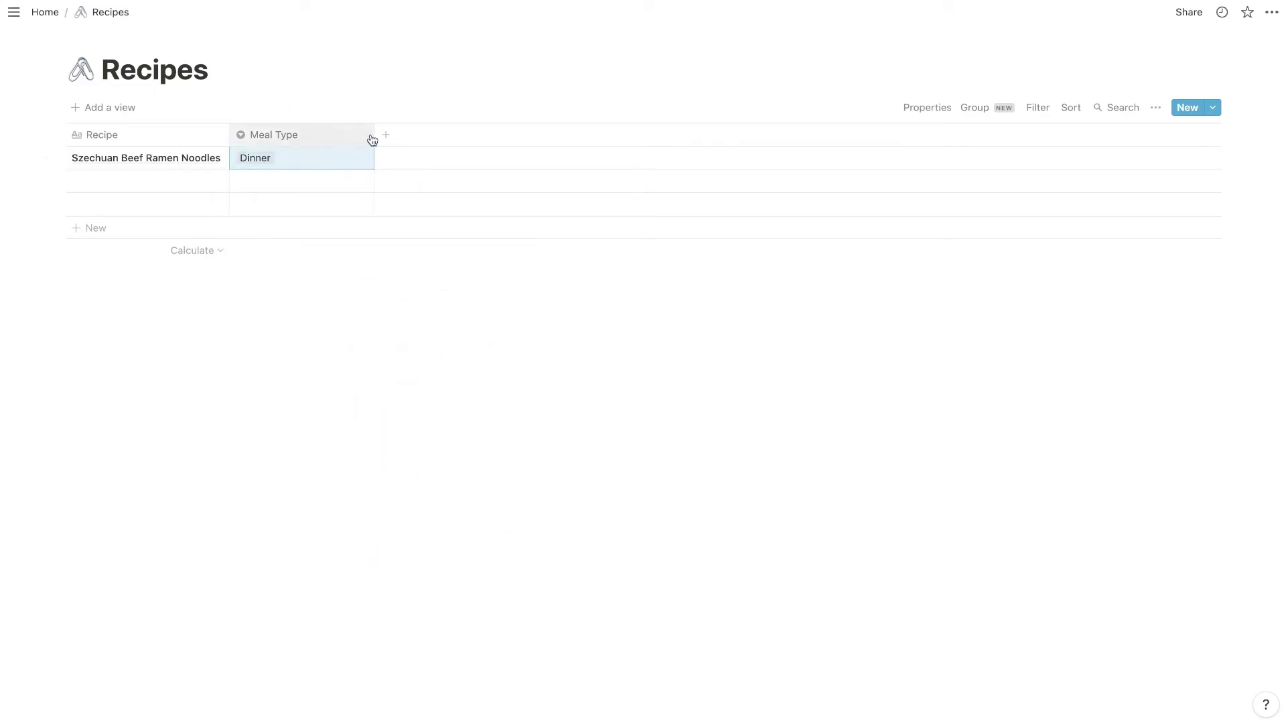
- Narrow Meal Type and add a new Select property named Status
left_click_drag(373, 135, 318, 135)
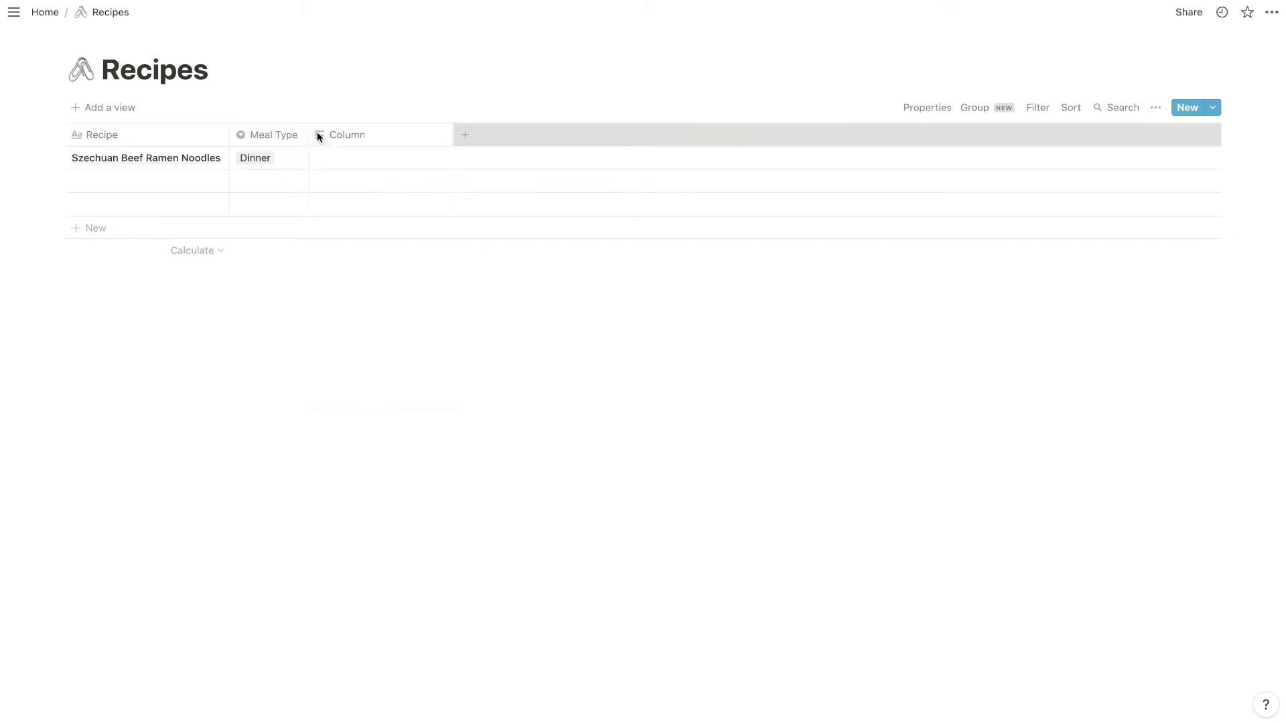
left_click(317, 136)
left_click(401, 213)
left_click(507, 126)
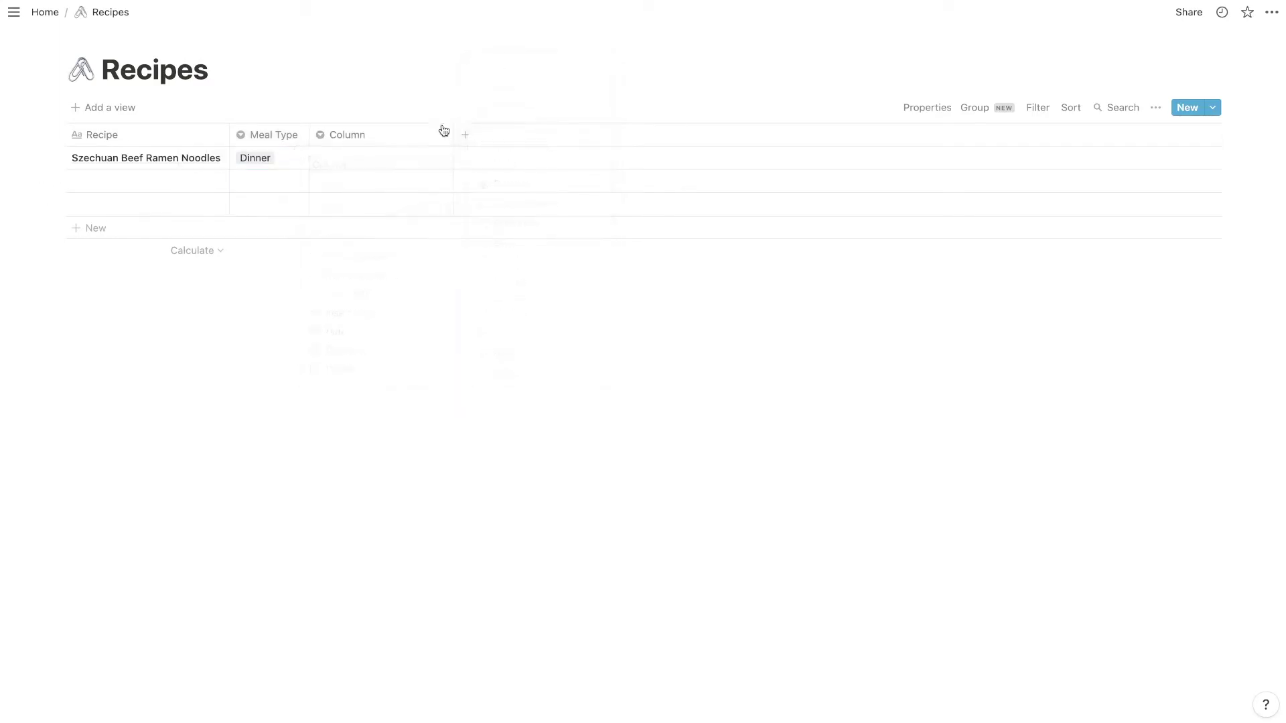
left_click(378, 129)
type("Status")
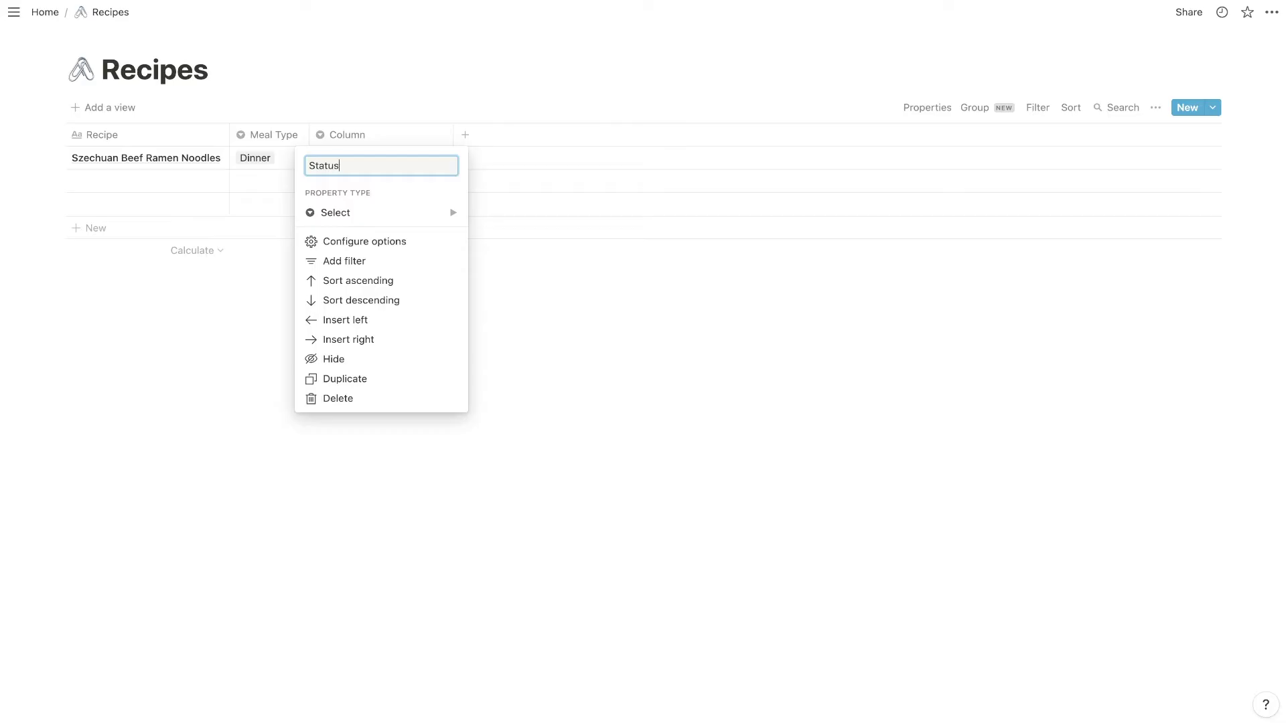
key("Return")
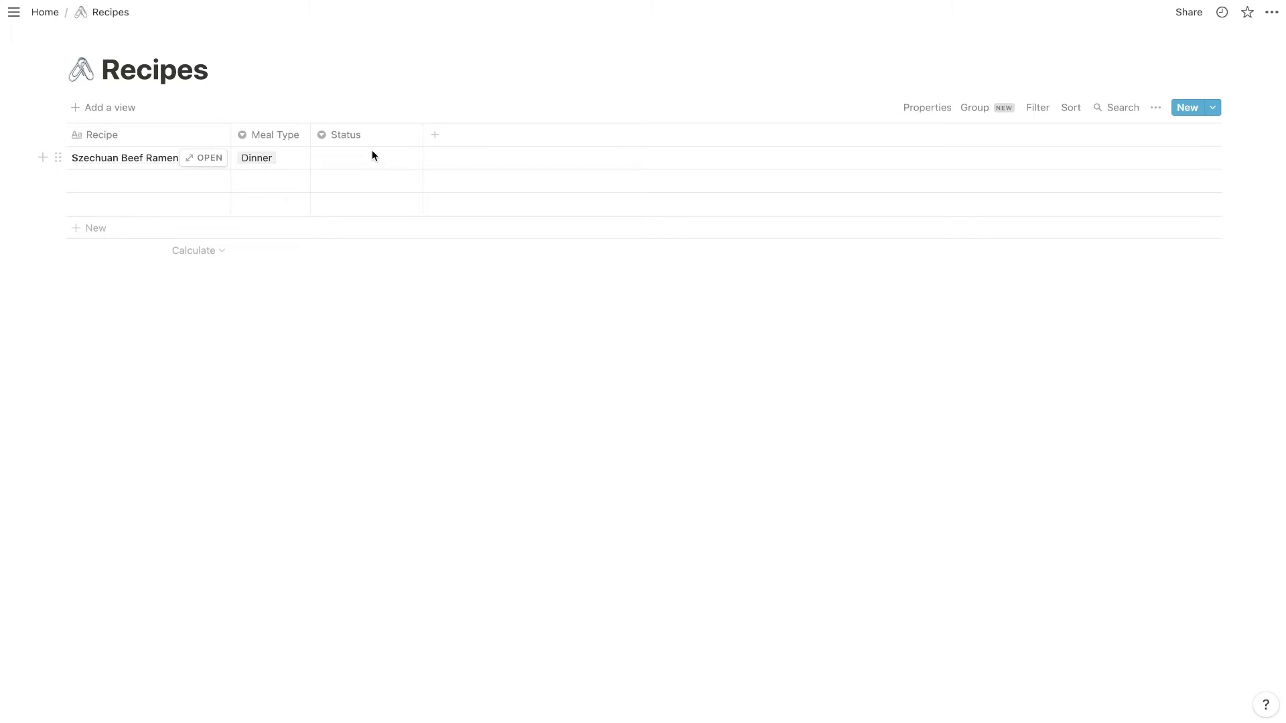
- Create a light gray Wishlist status option on the first recipe
left_click(372, 156)
type("Wishlist")
key("Return")
left_click(372, 156)
left_click(512, 203)
left_click(485, 312)
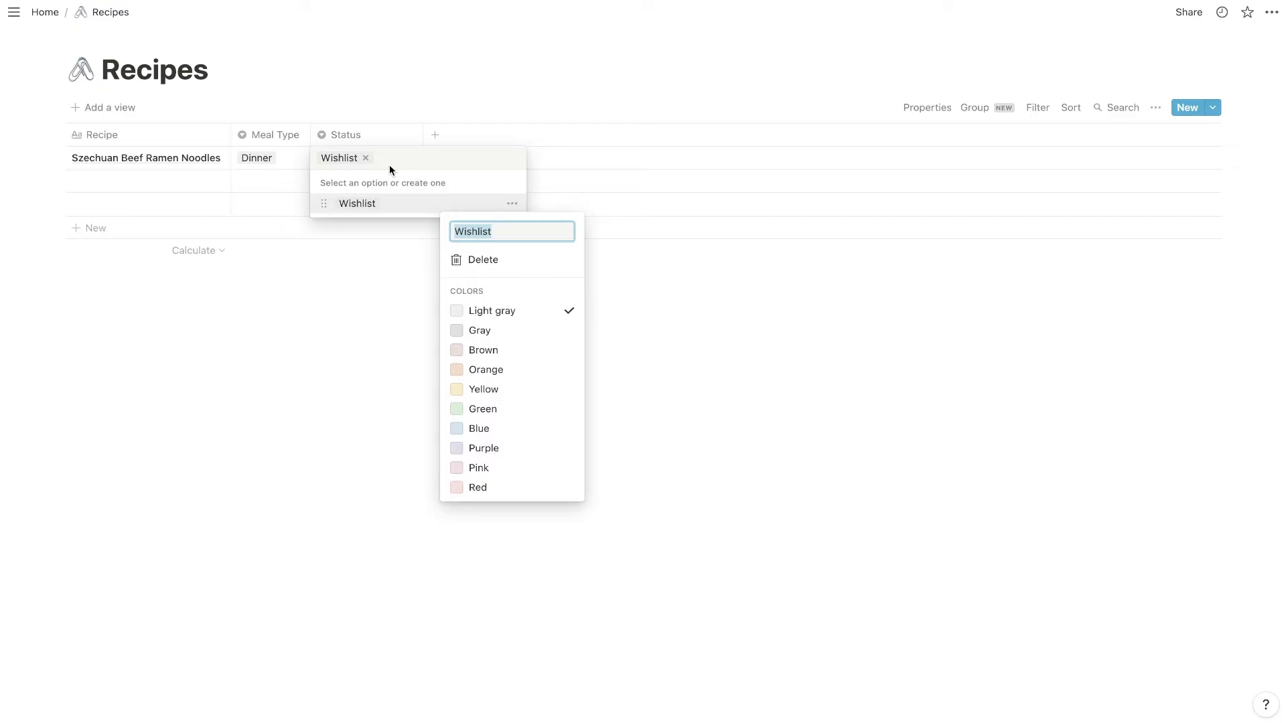
left_click(415, 156)
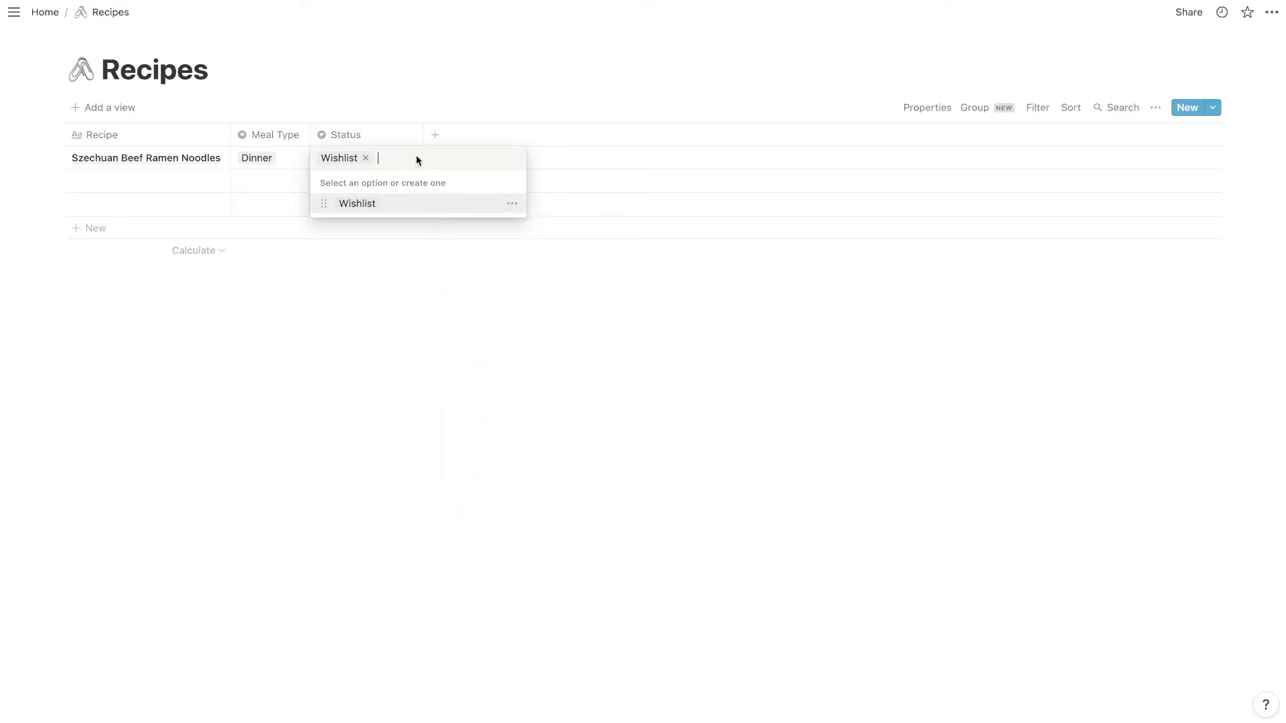
- Add a Tried and True option, assign it, and move it above Wishlist
type("Tried and True")
left_click(440, 204)
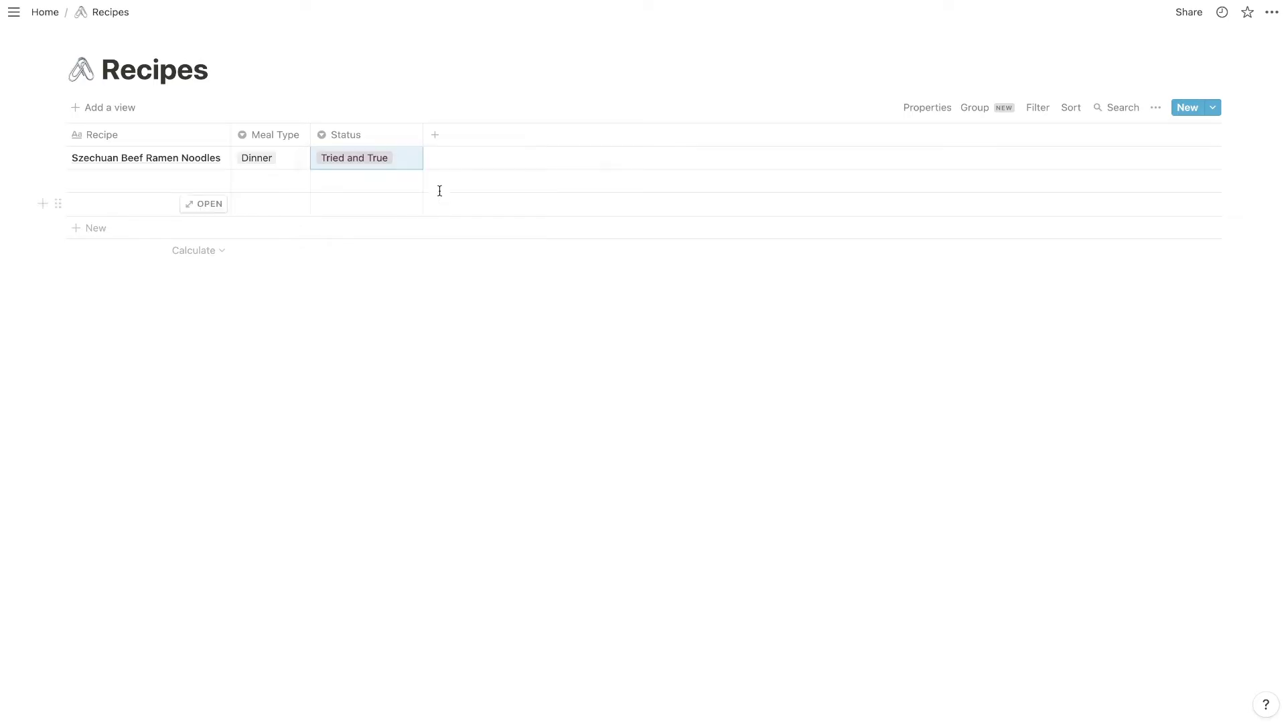
left_click(413, 156)
left_click(512, 223)
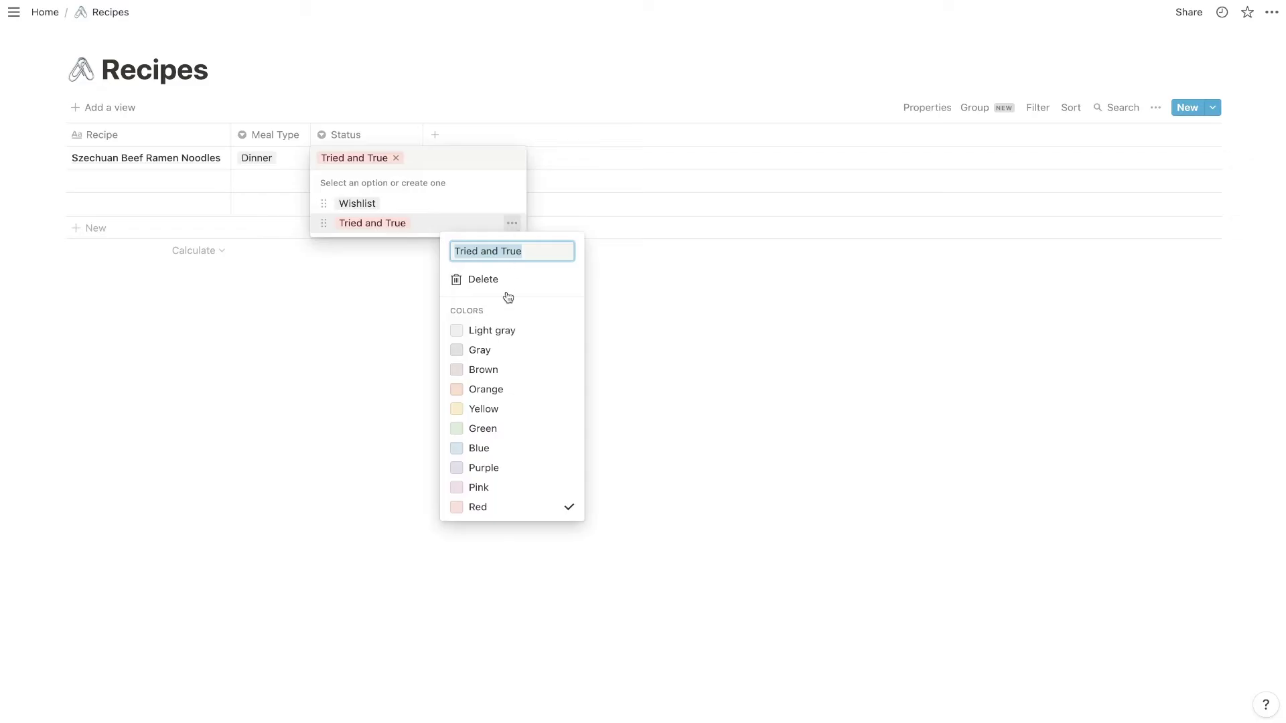
left_click_drag(324, 223, 330, 184)
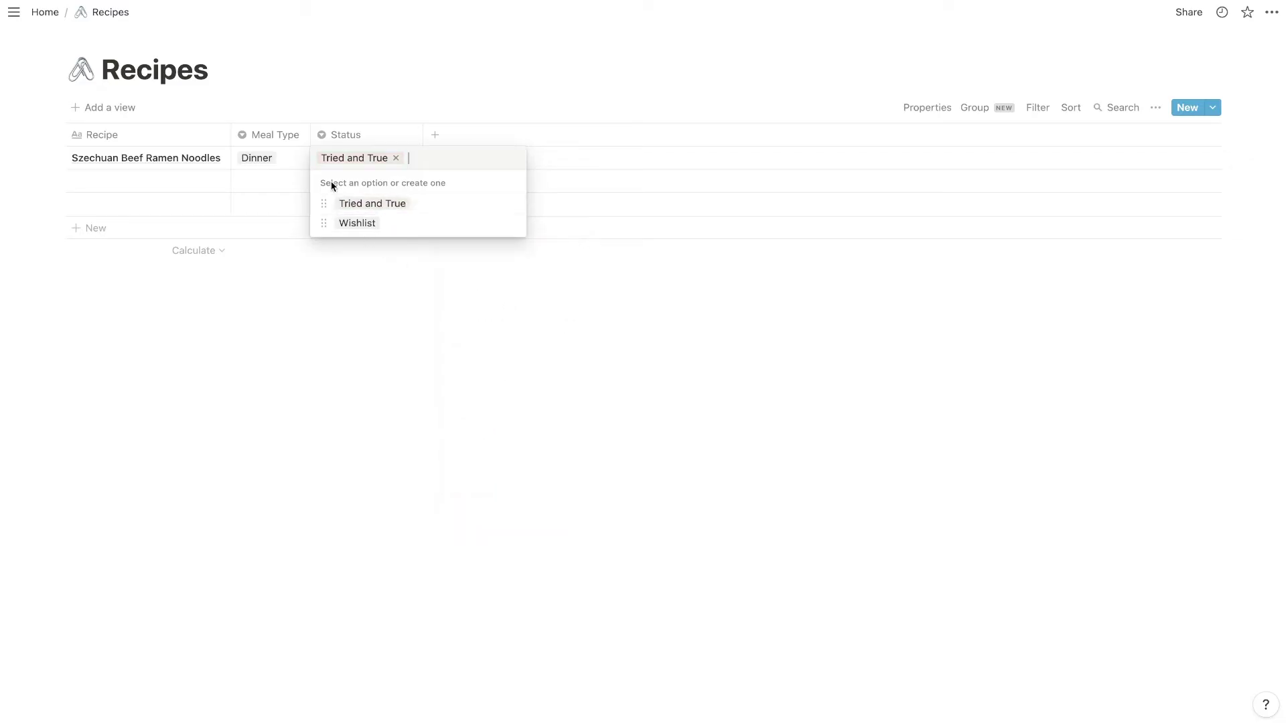
left_click(414, 276)
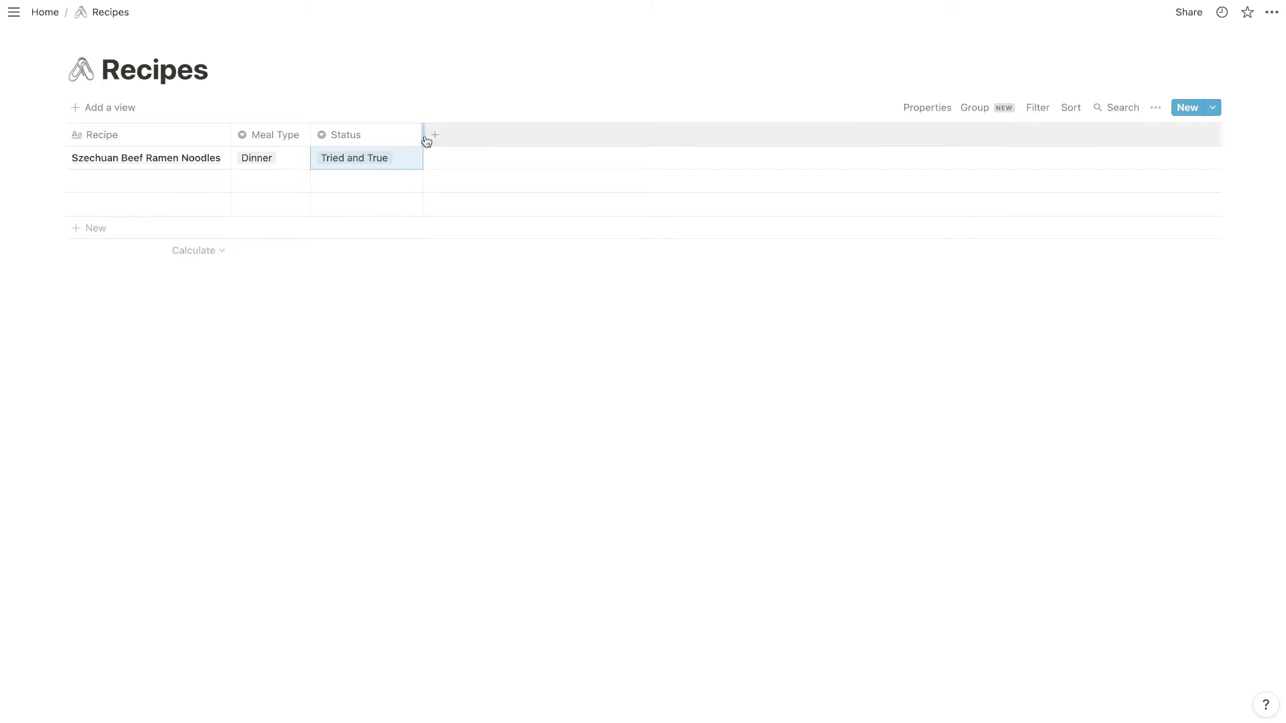
- Narrow the Status column, then close the Filter popup without adding a filter
left_click_drag(423, 135, 403, 134)
left_click(1035, 114)
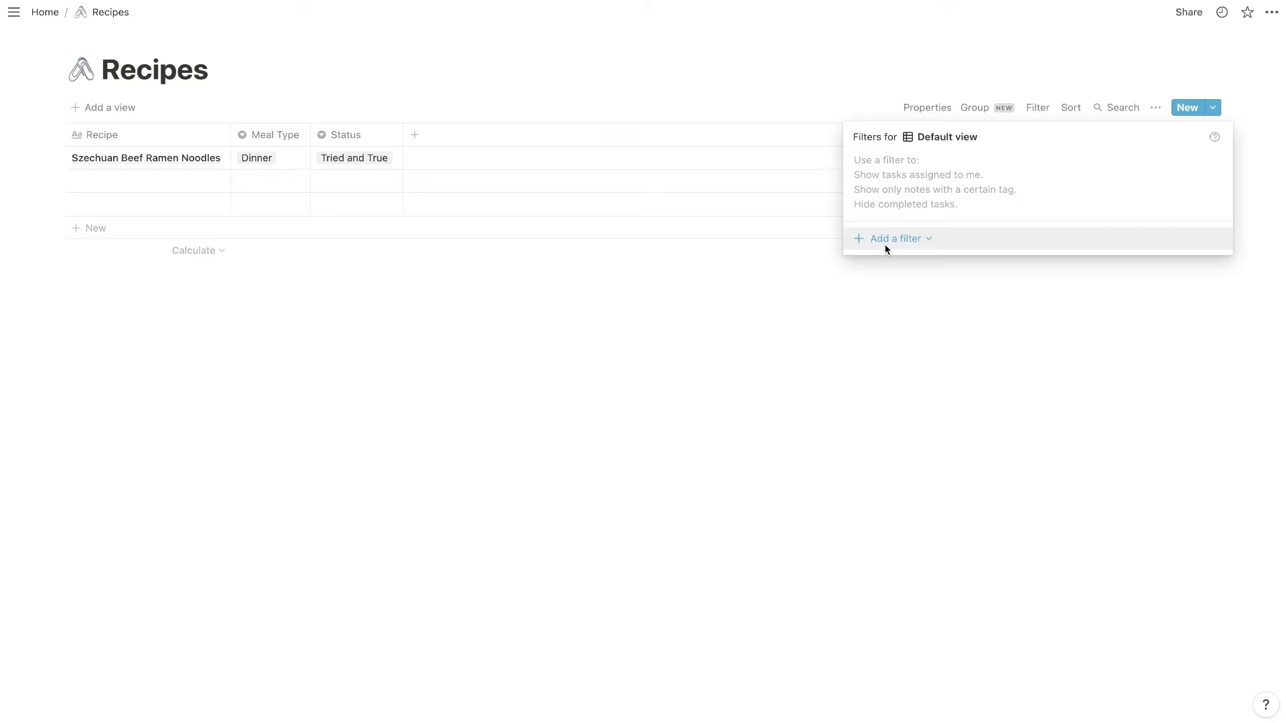
left_click(663, 212)
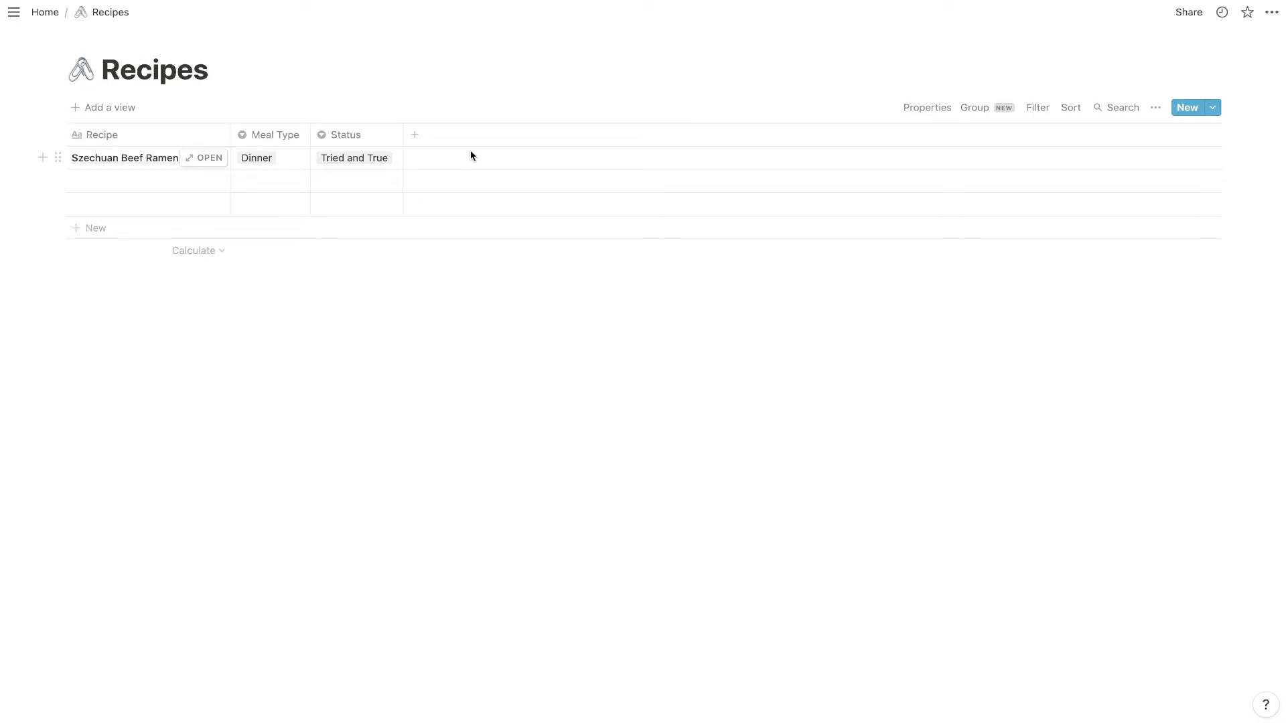
- Add a Relation property linking the Recipes table to the Ingredients database
left_click(416, 134)
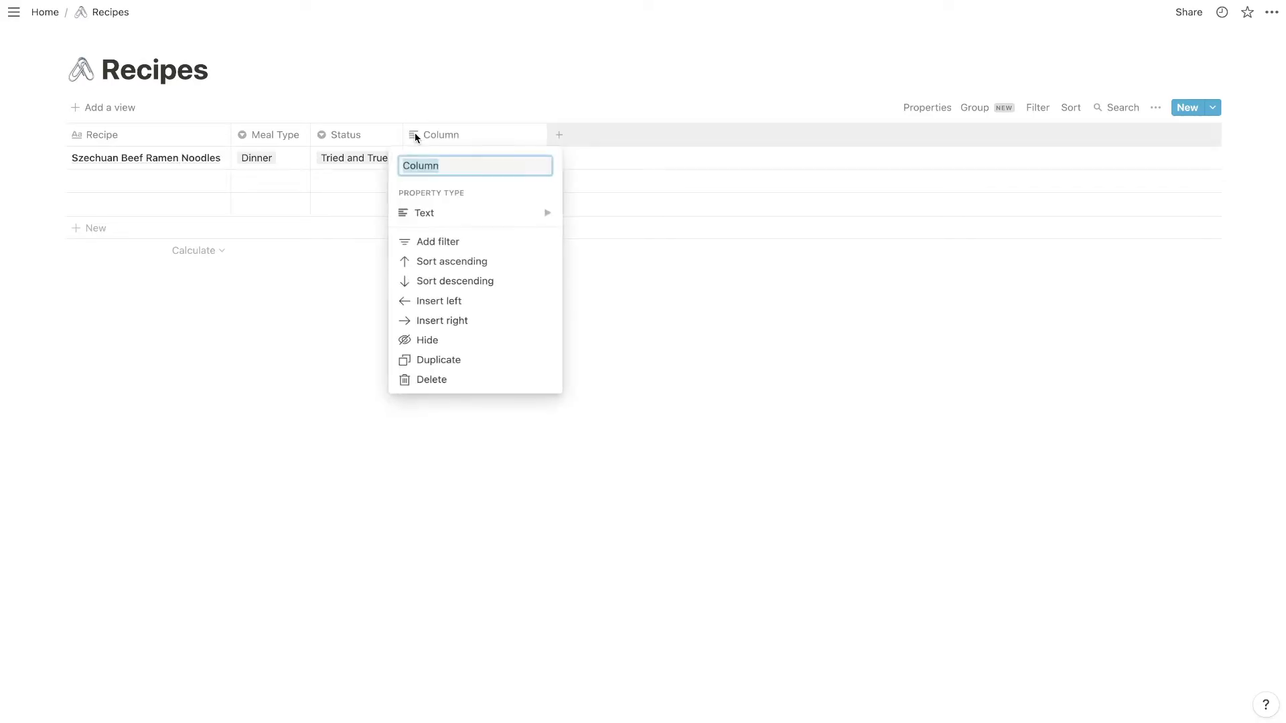
mouse_move(457, 213)
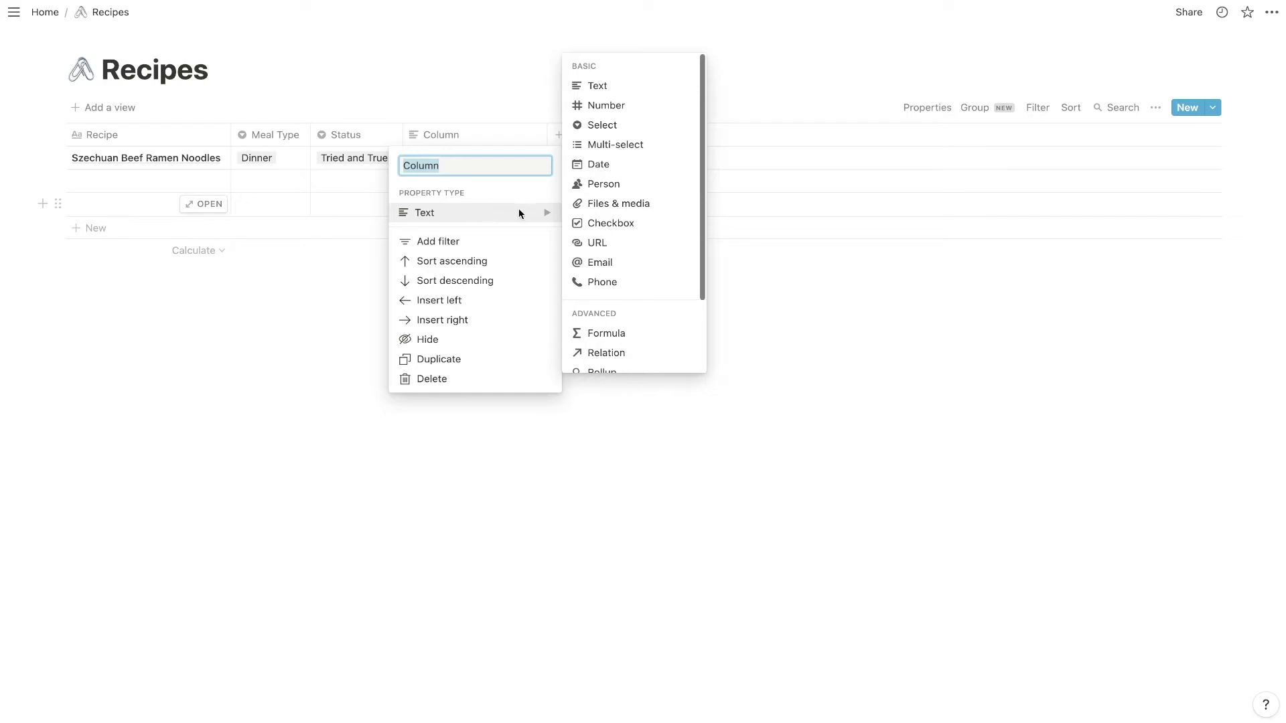
scroll(624, 225, "down", 1)
left_click(601, 305)
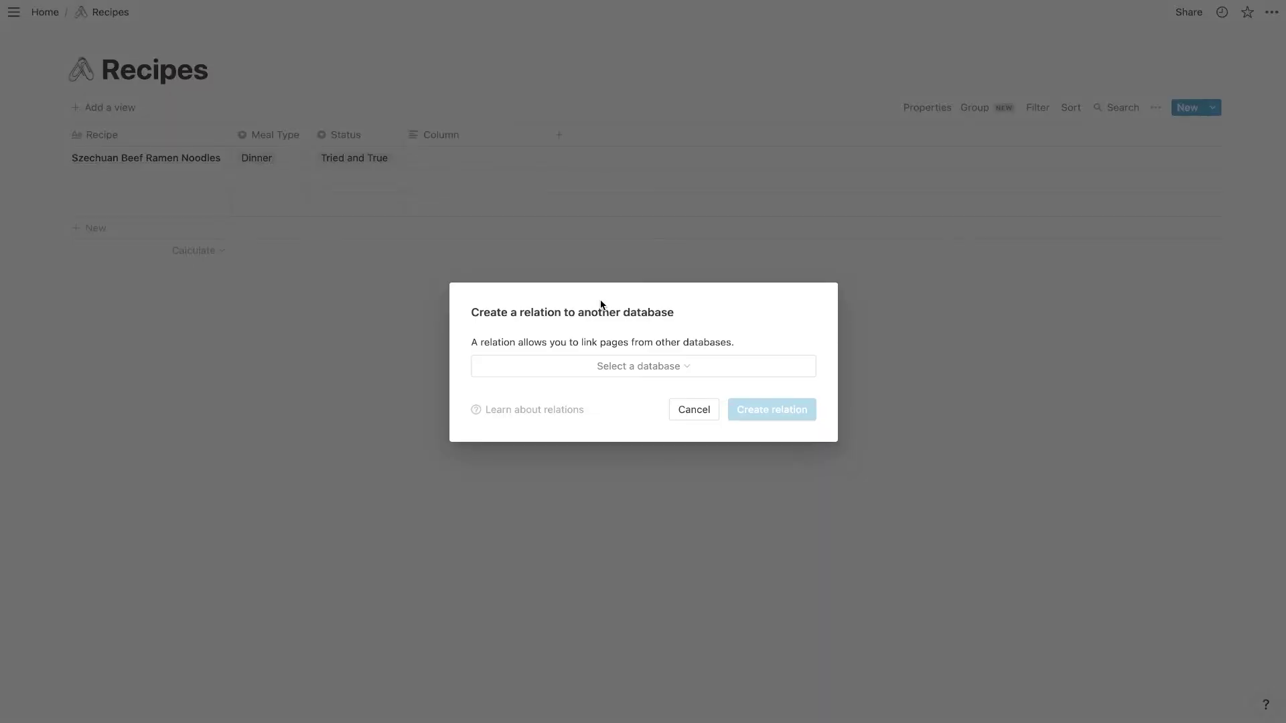
left_click(599, 368)
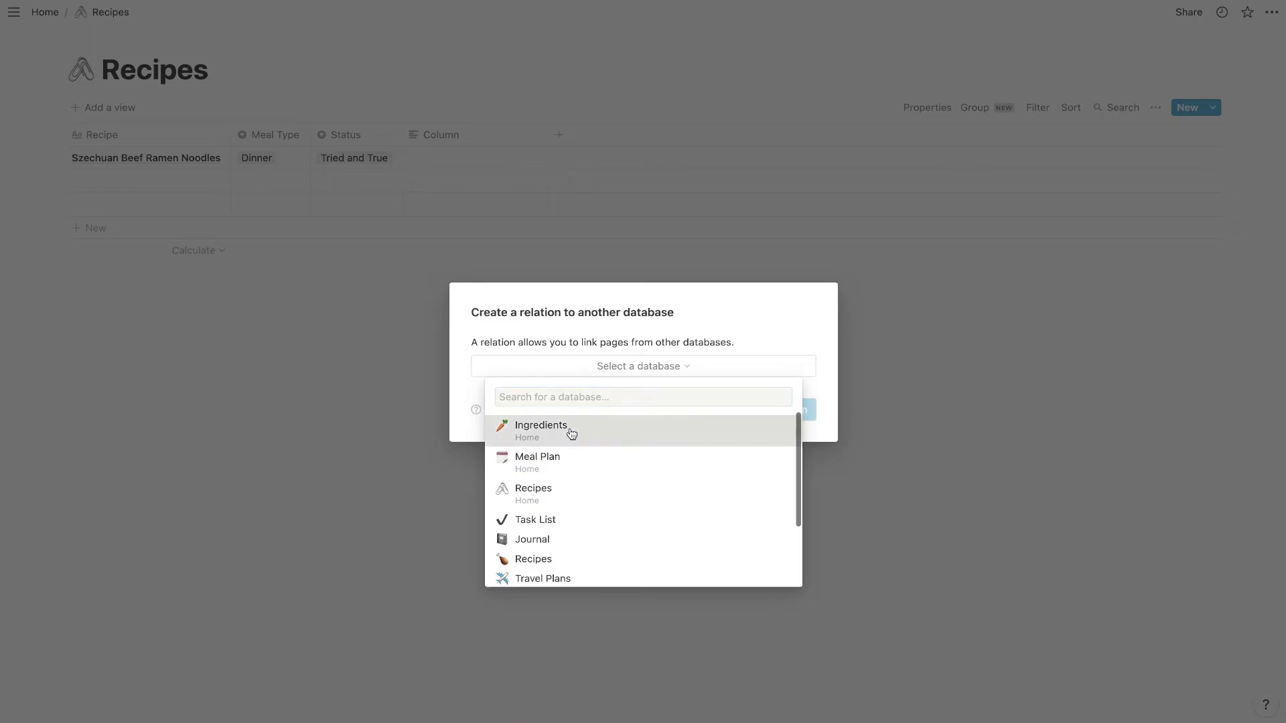
left_click(572, 397)
type("in")
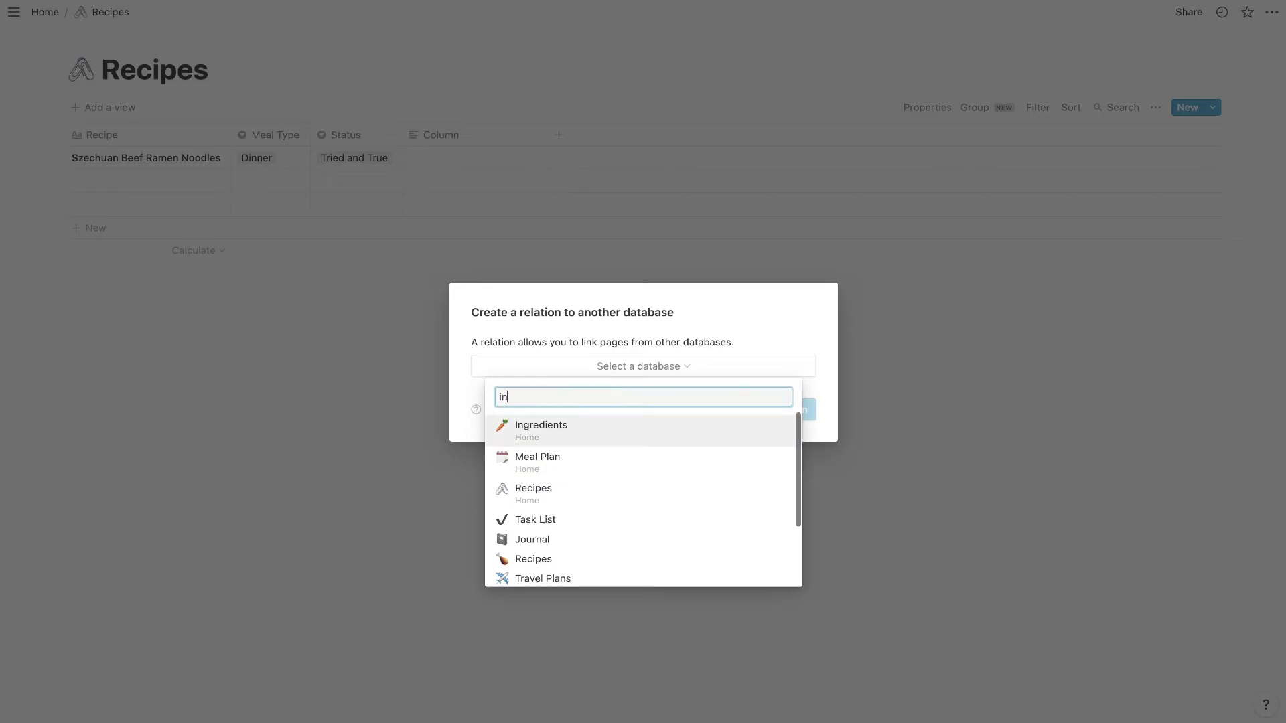
type("gredients")
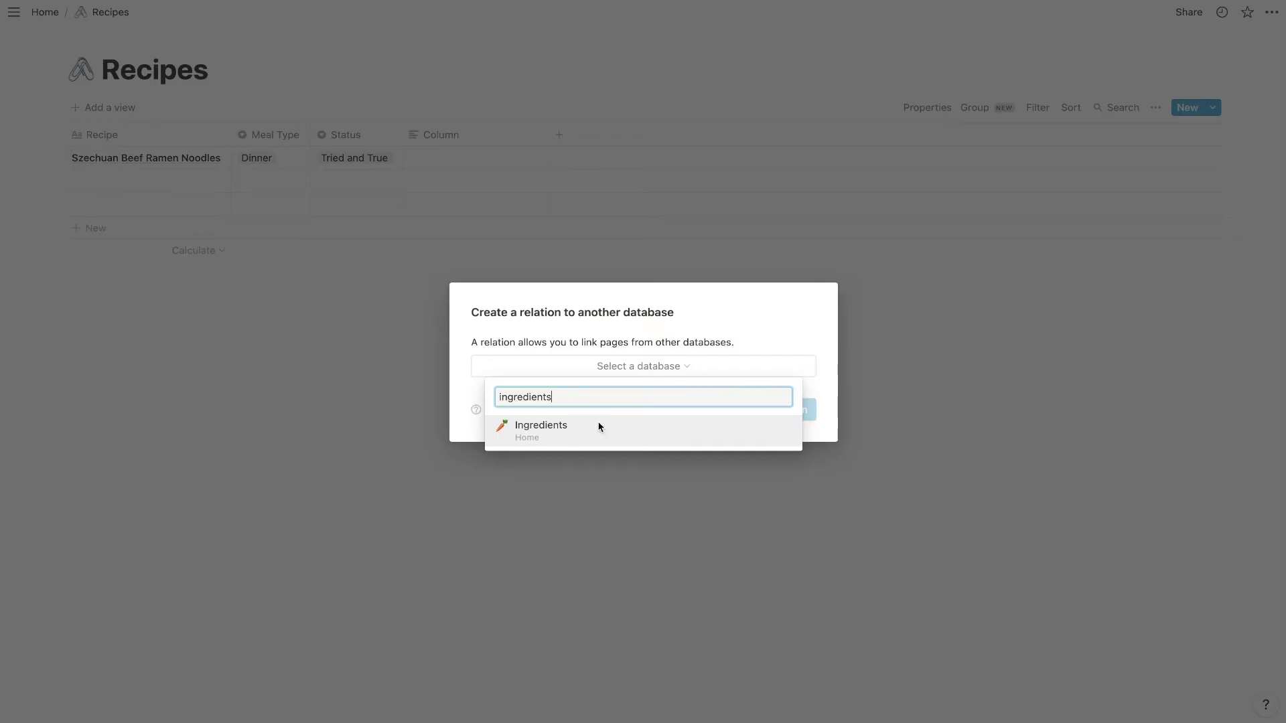
left_click(598, 426)
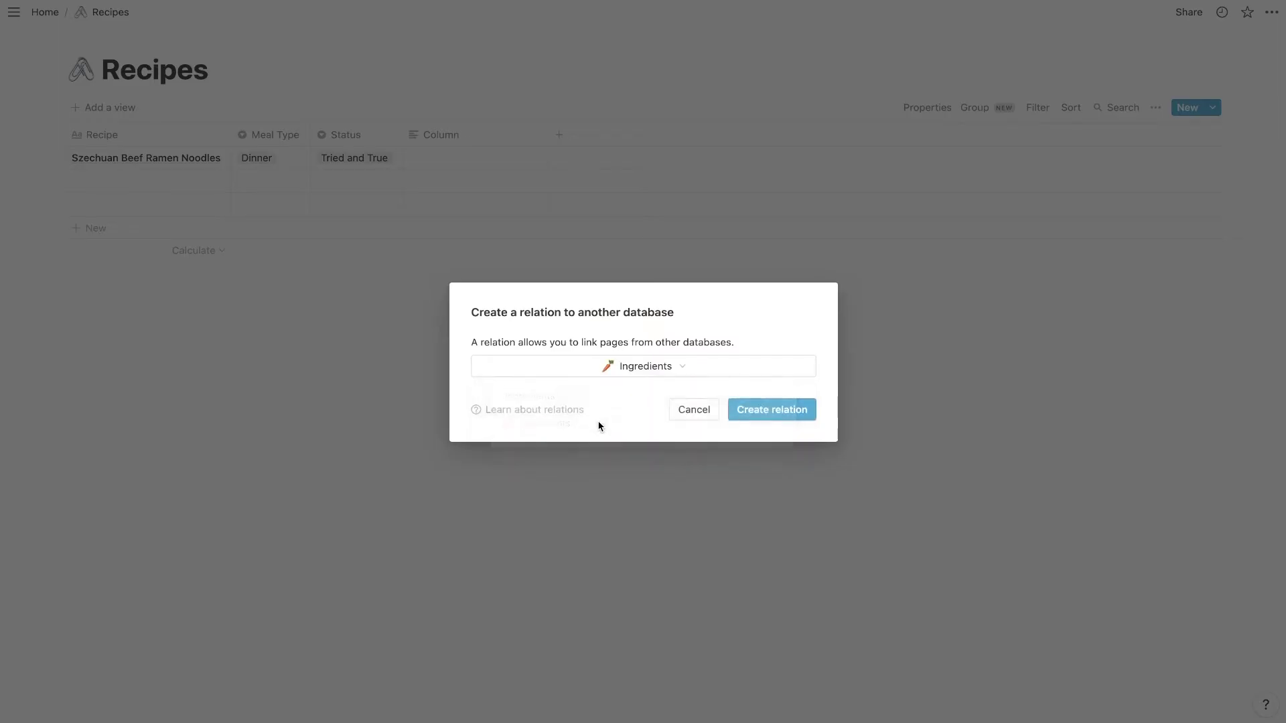
left_click(779, 420)
- Rename the relation column Ingredients, then return Home and open the Ingredients database
left_click(497, 140)
mouse_move(480, 216)
type("Ingredients")
key("Return")
left_click(436, 155)
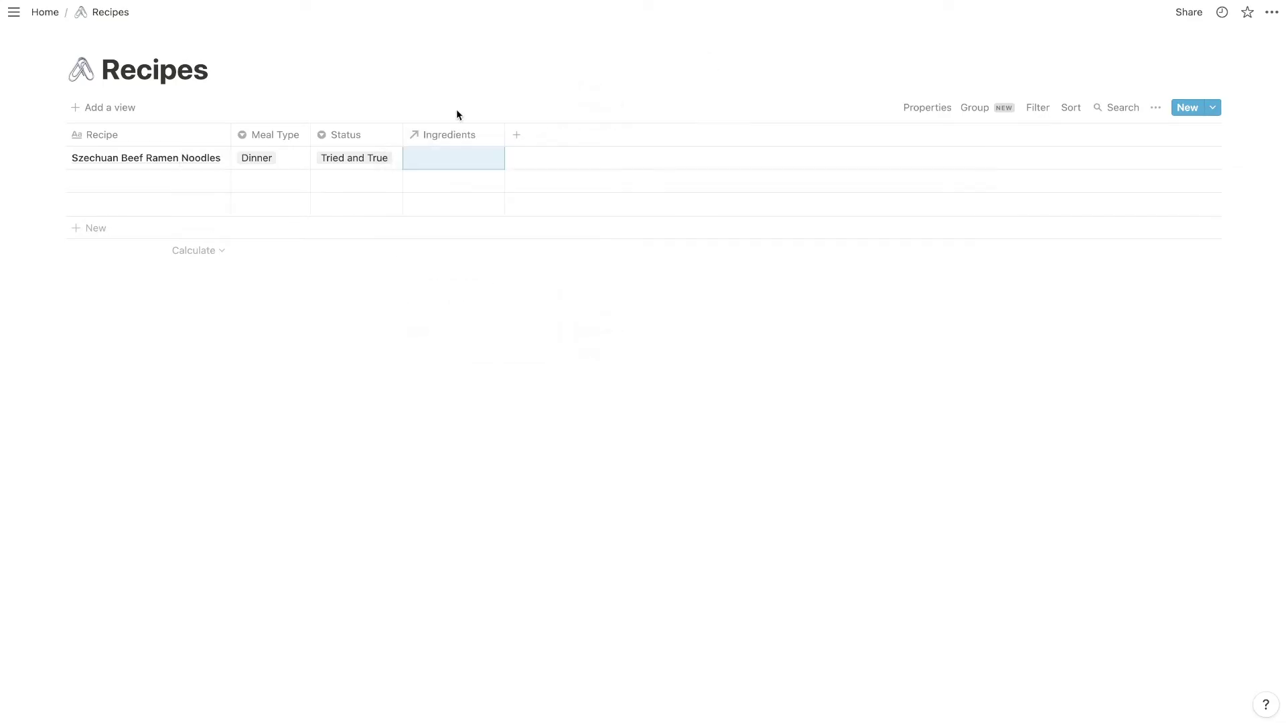
left_click(35, 15)
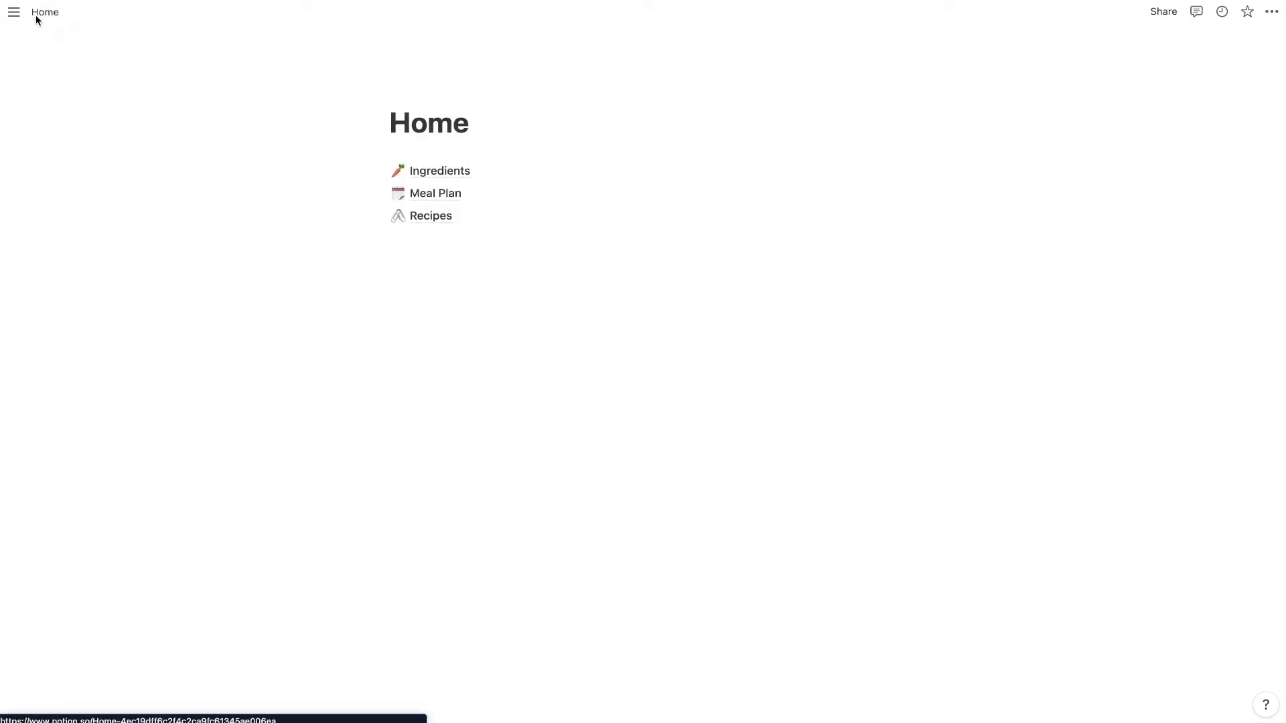
left_click(417, 173)
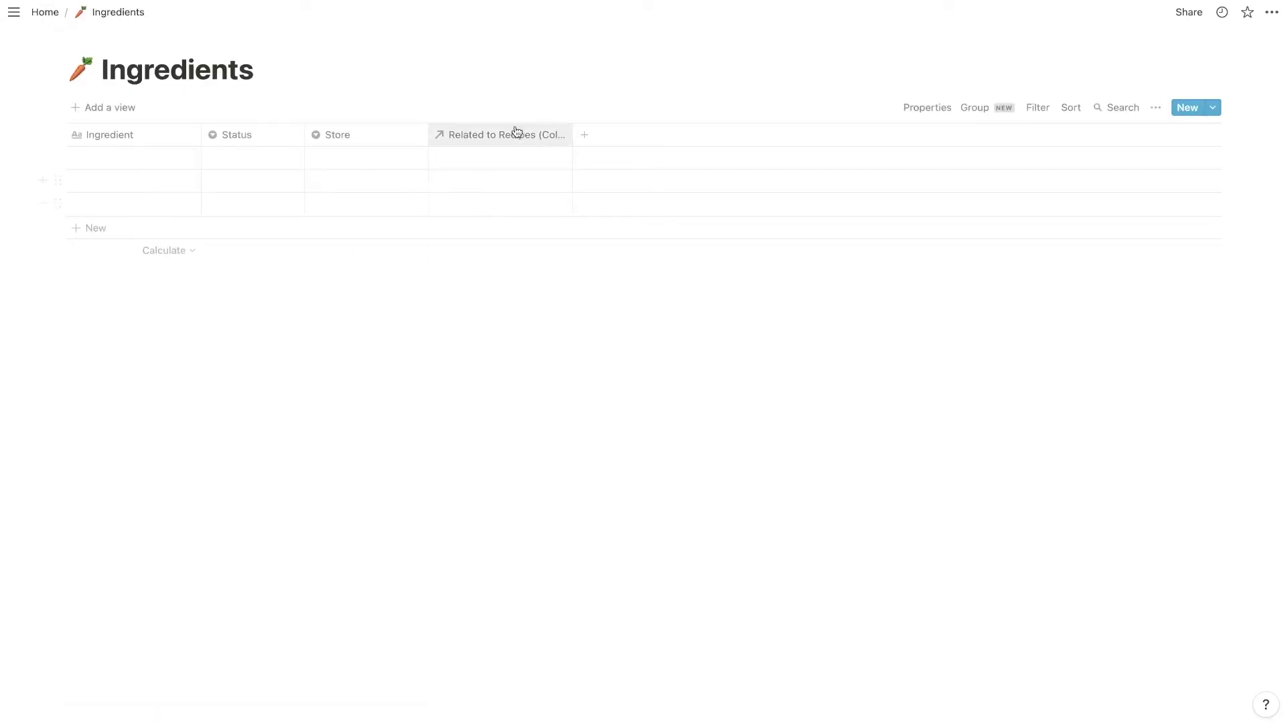
- Widen the relation column and rename 'Related to Recipes (Column)' to 'Related Recipes'
left_click_drag(571, 129, 612, 134)
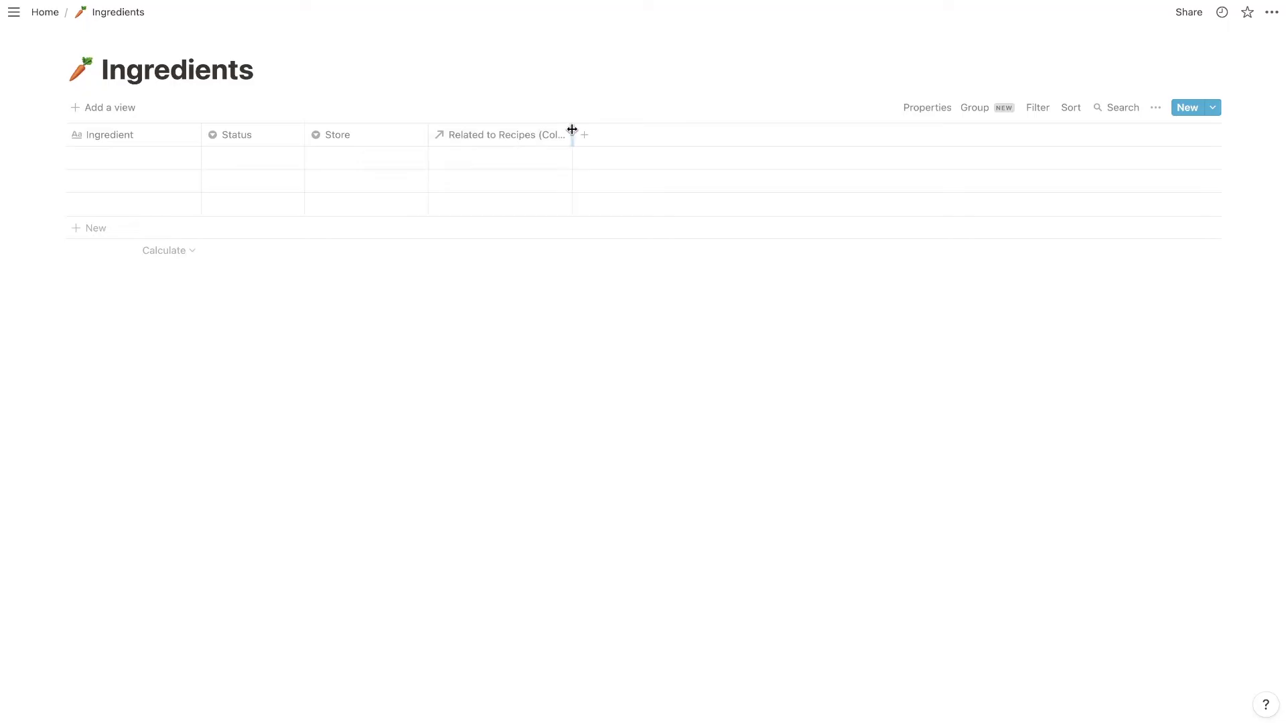
left_click(527, 135)
key("Home")
left_click_drag(497, 169, 407, 172)
key("BackSpace")
type("Related")
left_click_drag(521, 166, 571, 166)
key("BackSpace")
left_click(669, 319)
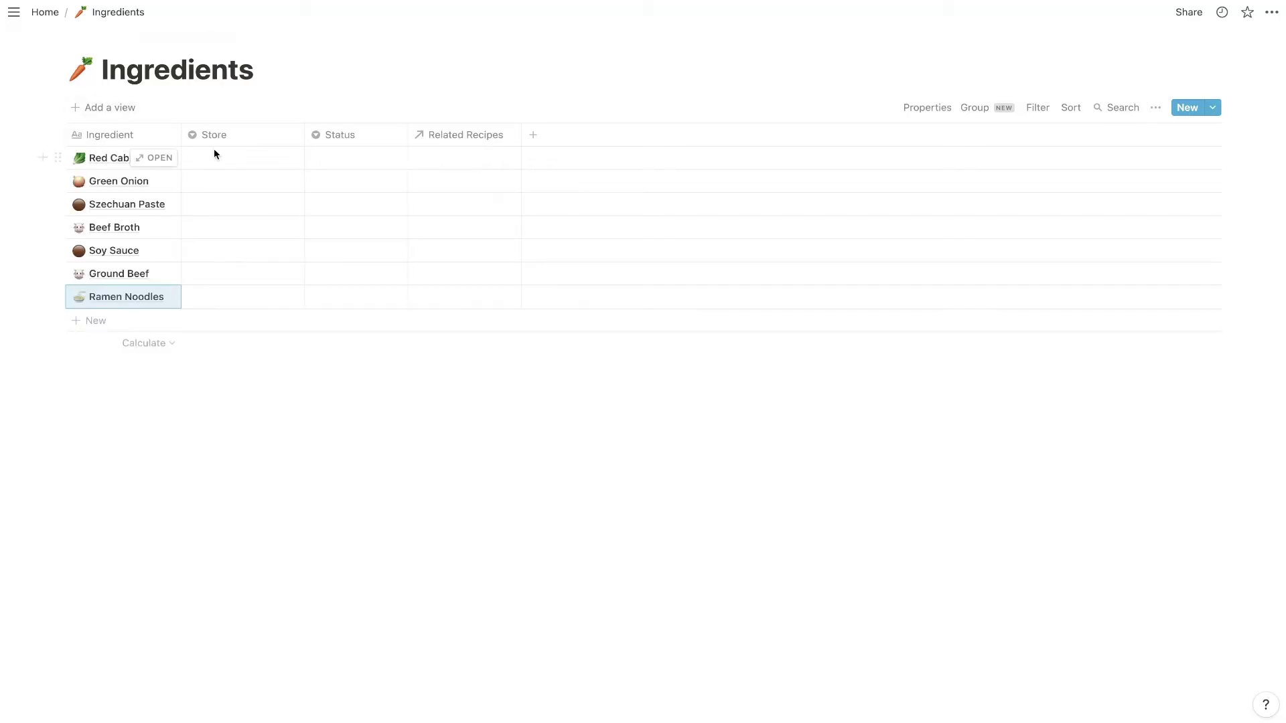
left_click(214, 160)
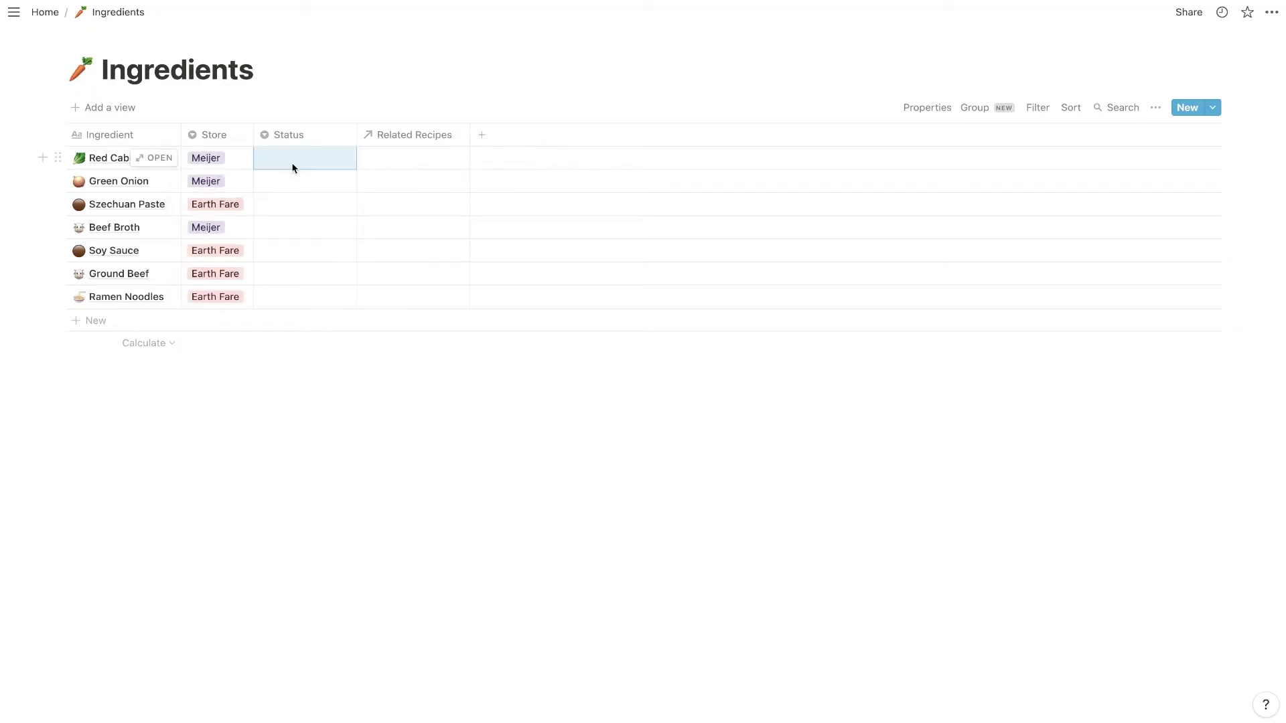
- Set Ramen Noodles and Ground Beef to In Stock
left_click(292, 167)
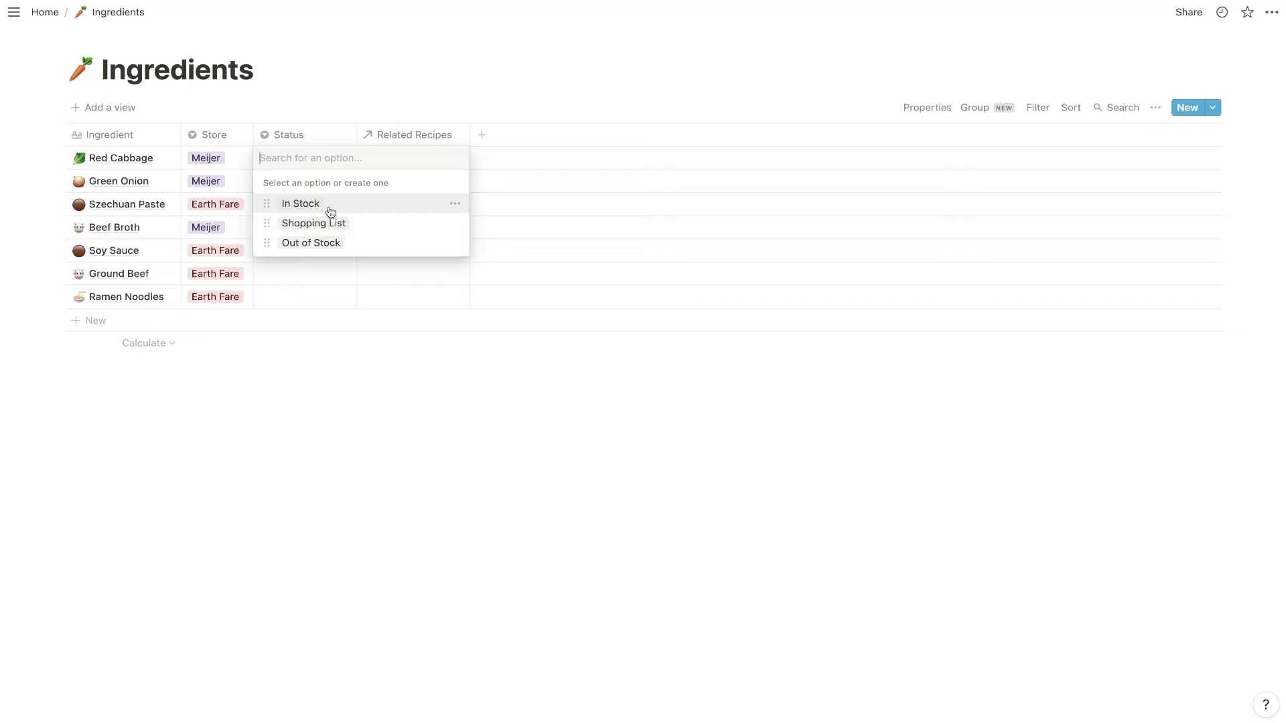
key("Escape")
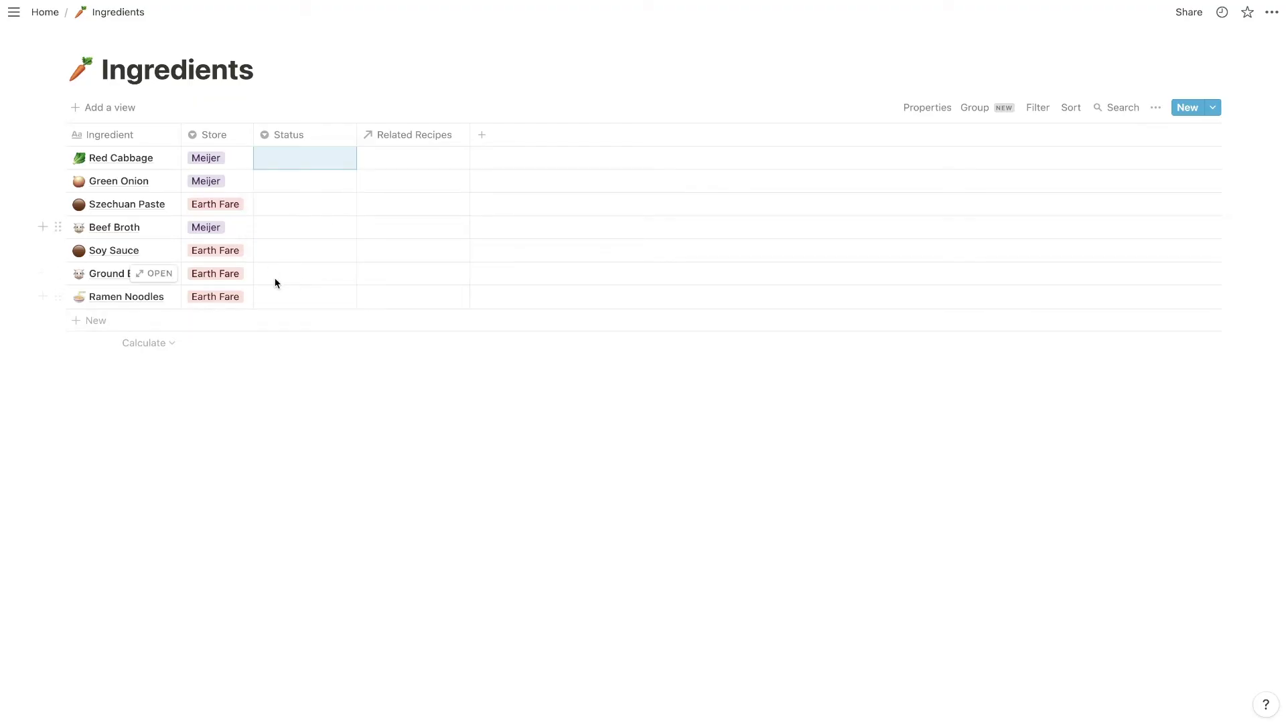
left_click(293, 295)
left_click(298, 343)
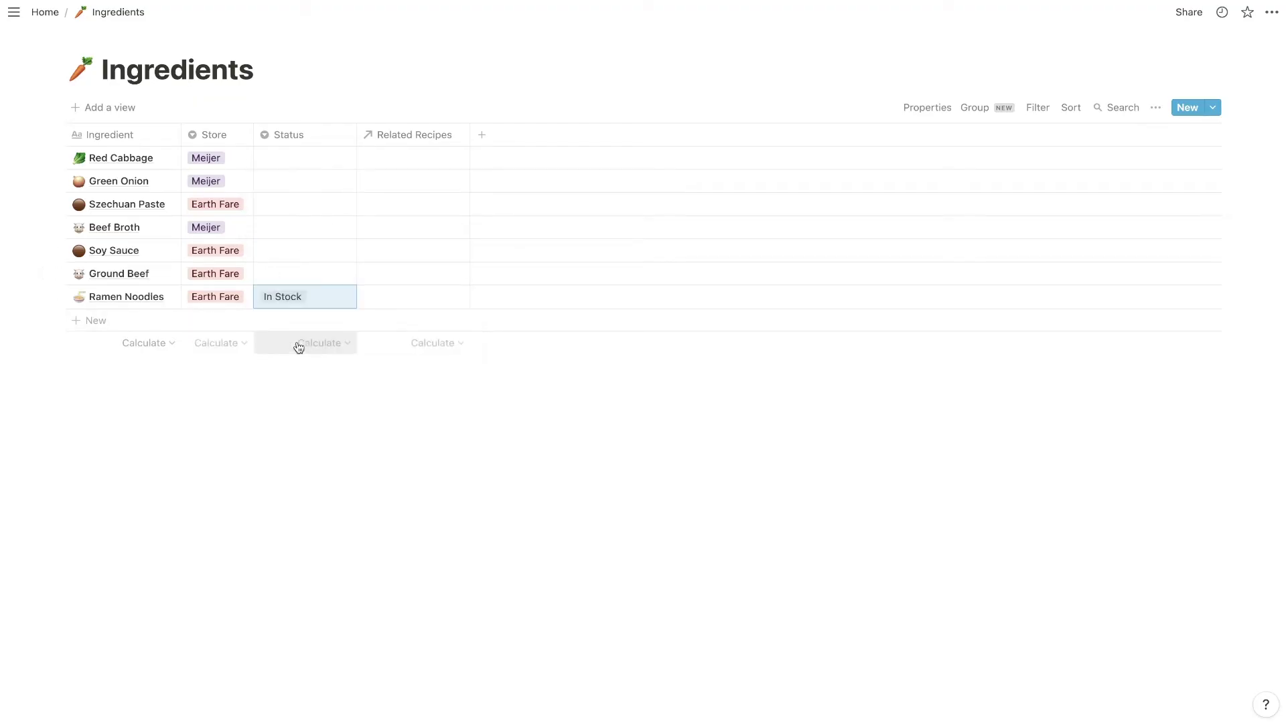
left_click(290, 273)
left_click(290, 316)
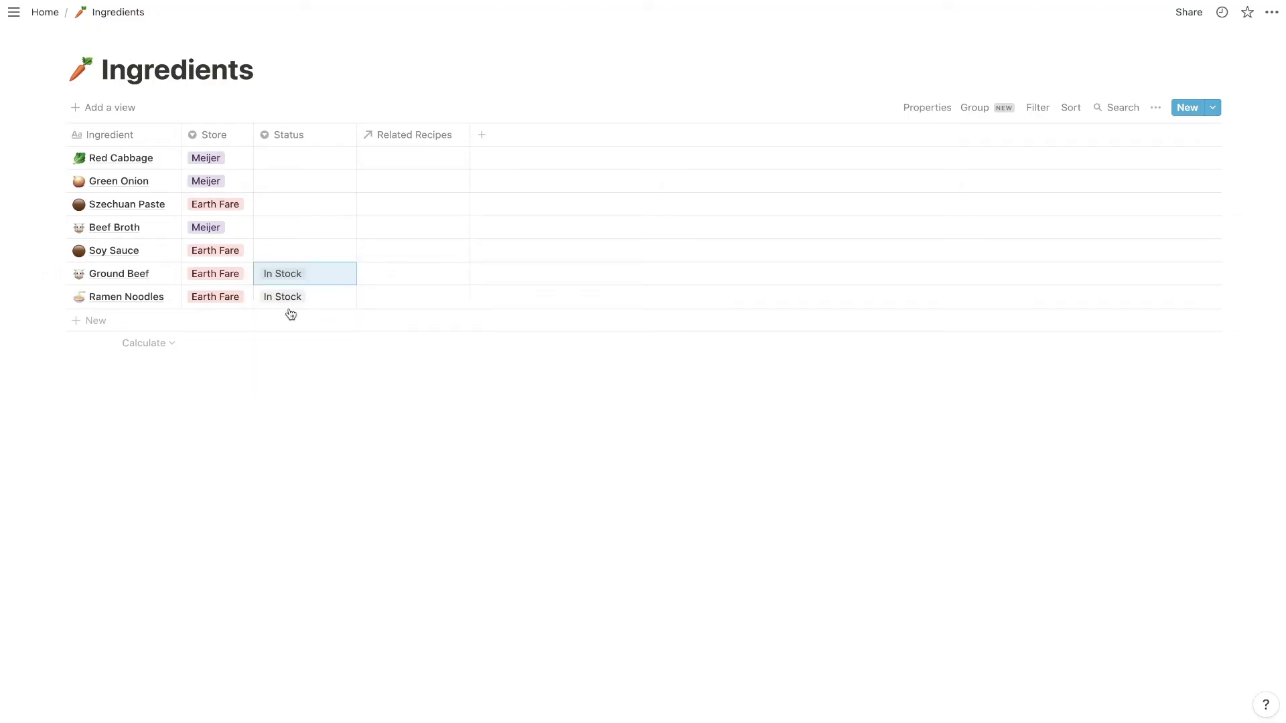
- Set Soy Sauce, Beef Broth, Szechuan Paste, Green Onion and Red Cabbage to Shopping List
left_click(288, 250)
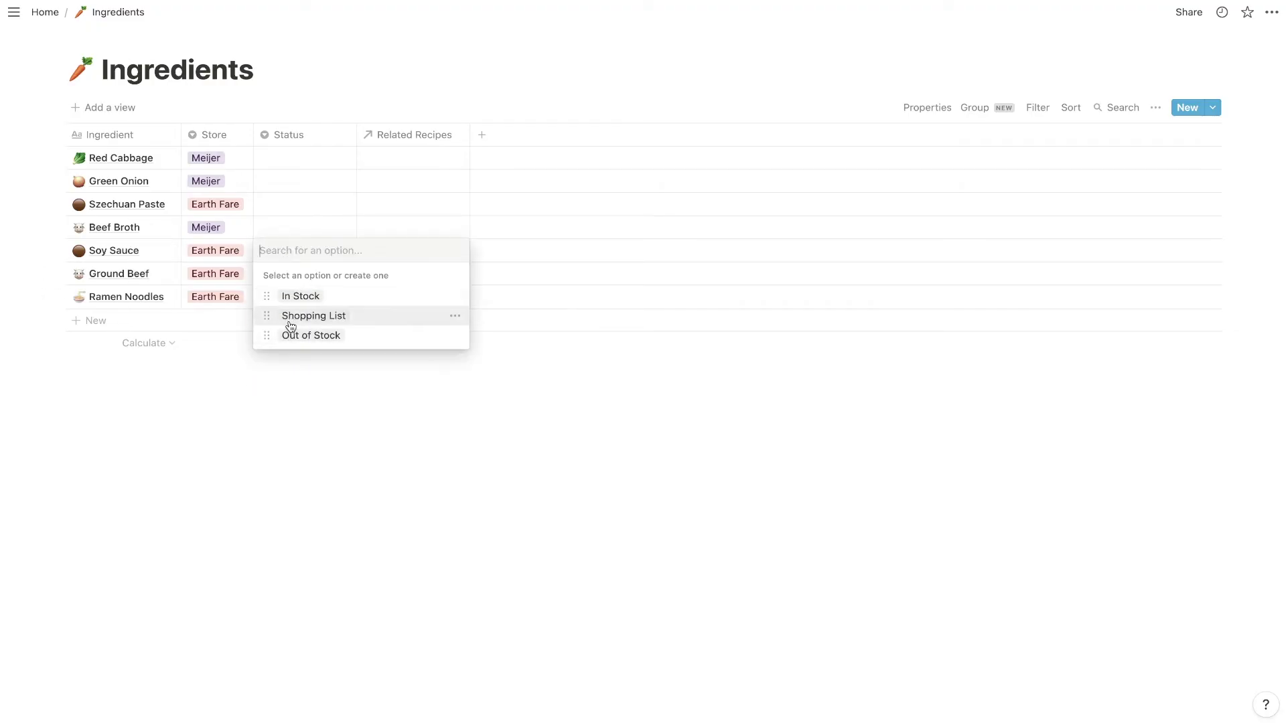
left_click(300, 118)
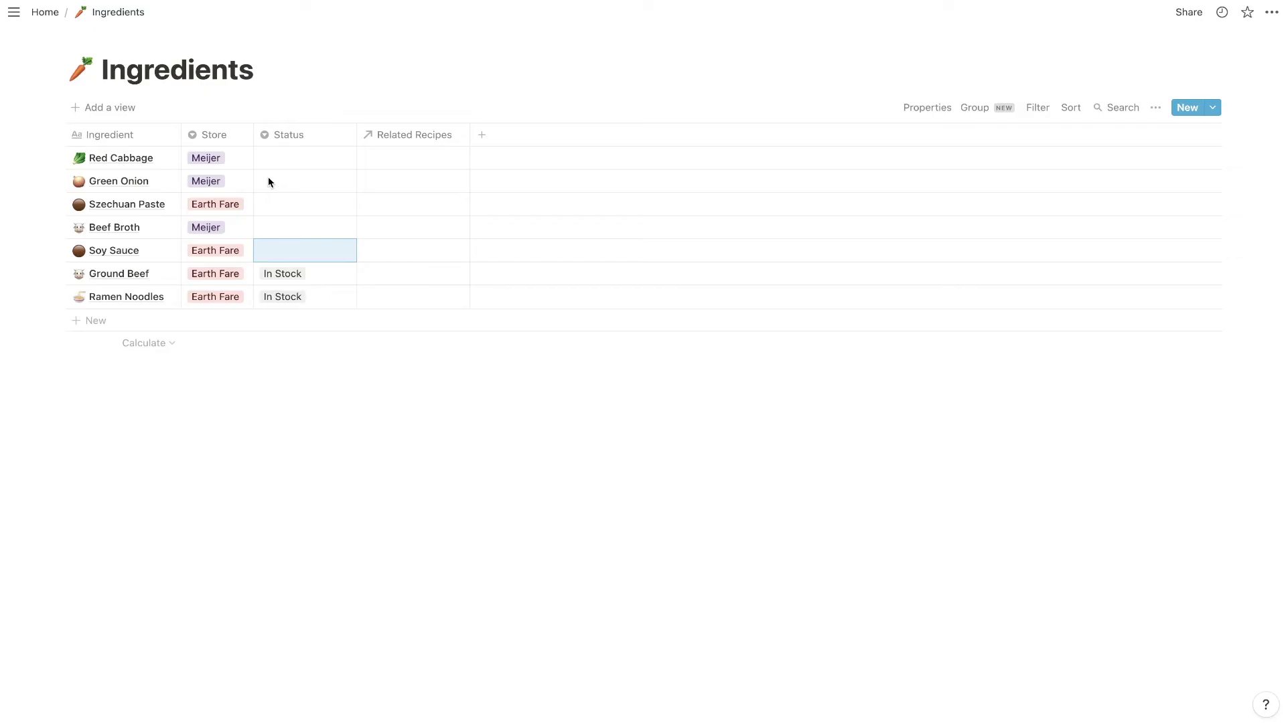
left_click(307, 251)
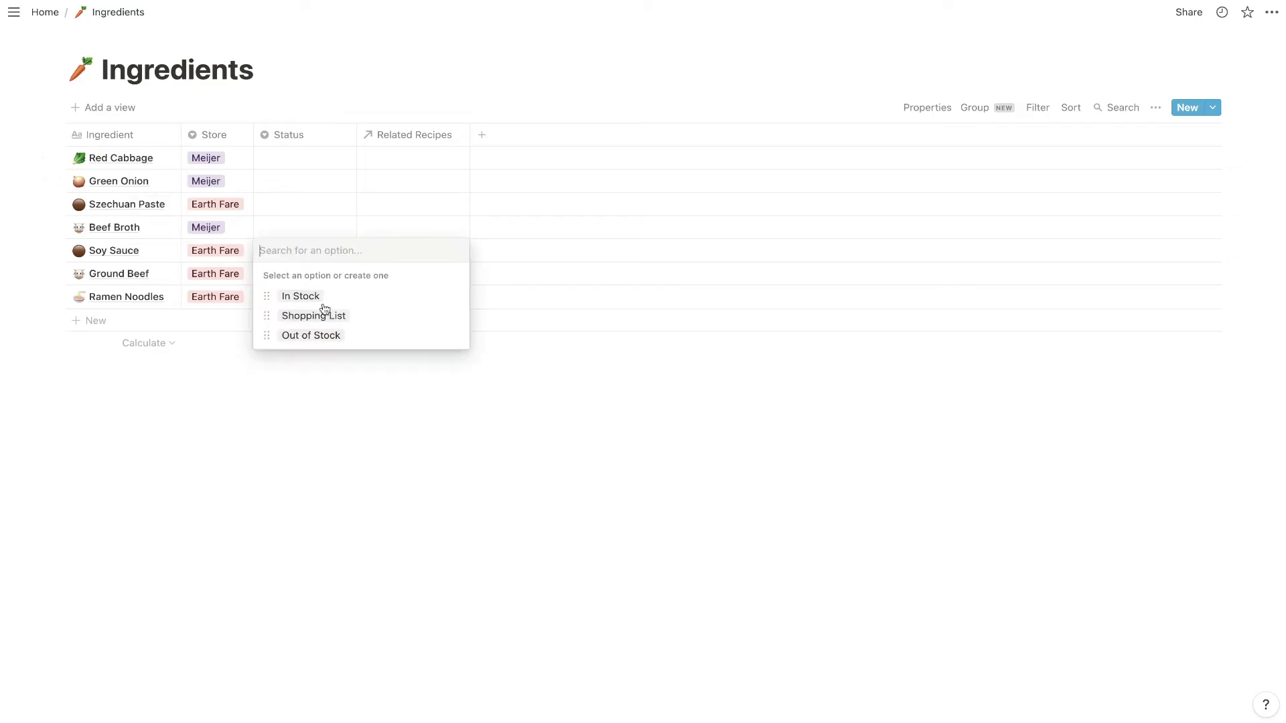
left_click(327, 318)
left_click(314, 232)
left_click(314, 294)
left_click(321, 204)
left_click(351, 271)
left_click(329, 176)
left_click(329, 245)
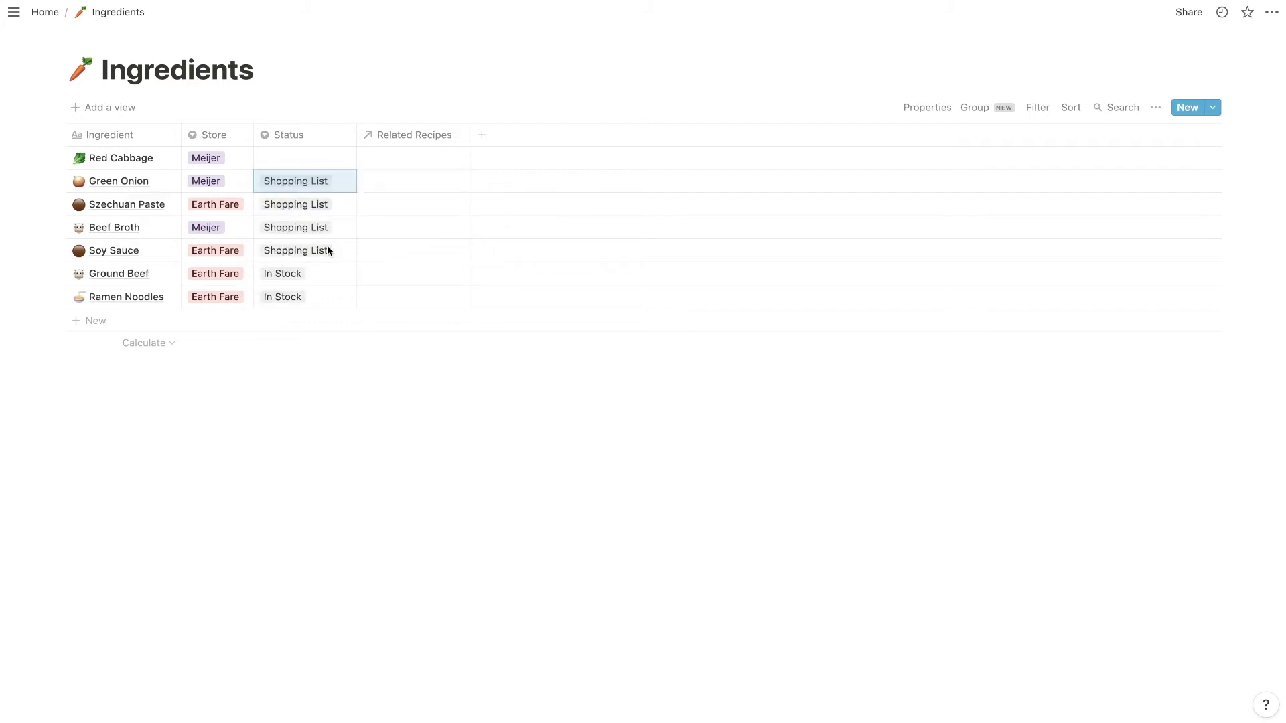
left_click(322, 163)
left_click(328, 223)
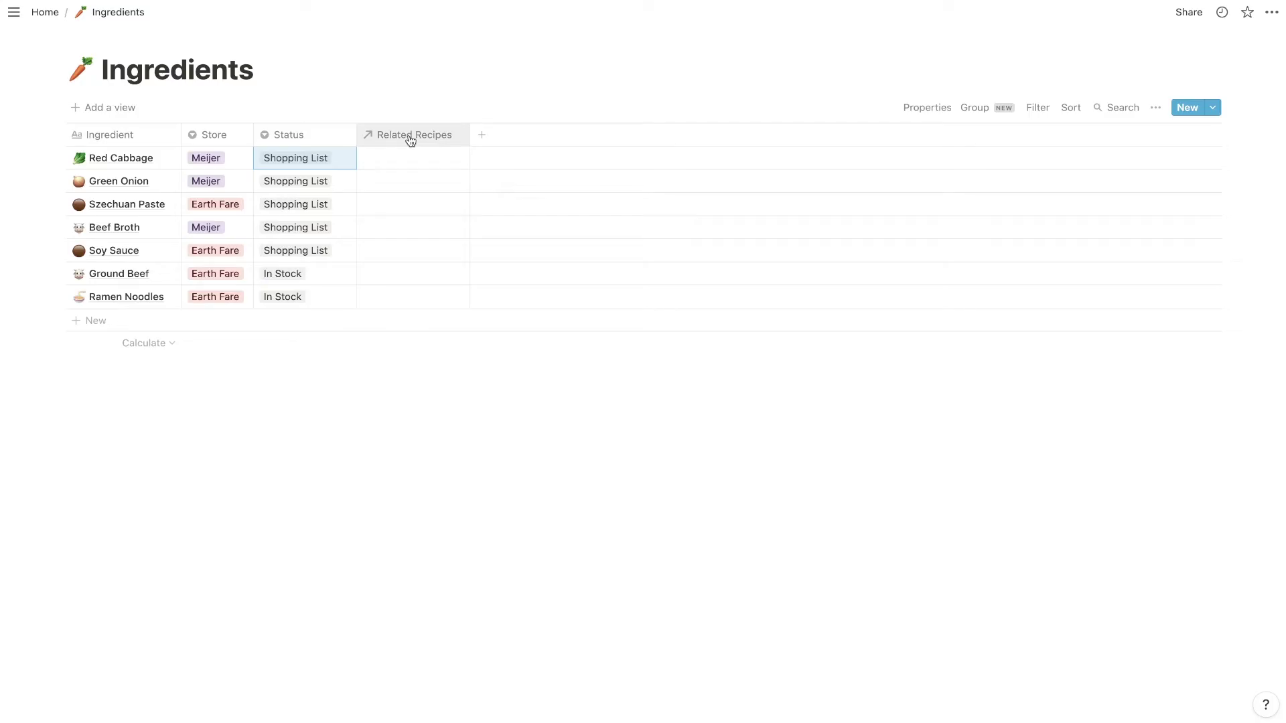
- Link Red Cabbage to Szechuan Beef Ramen Noodles, then start a new List view
left_click_drag(356, 135, 343, 134)
left_click(395, 157)
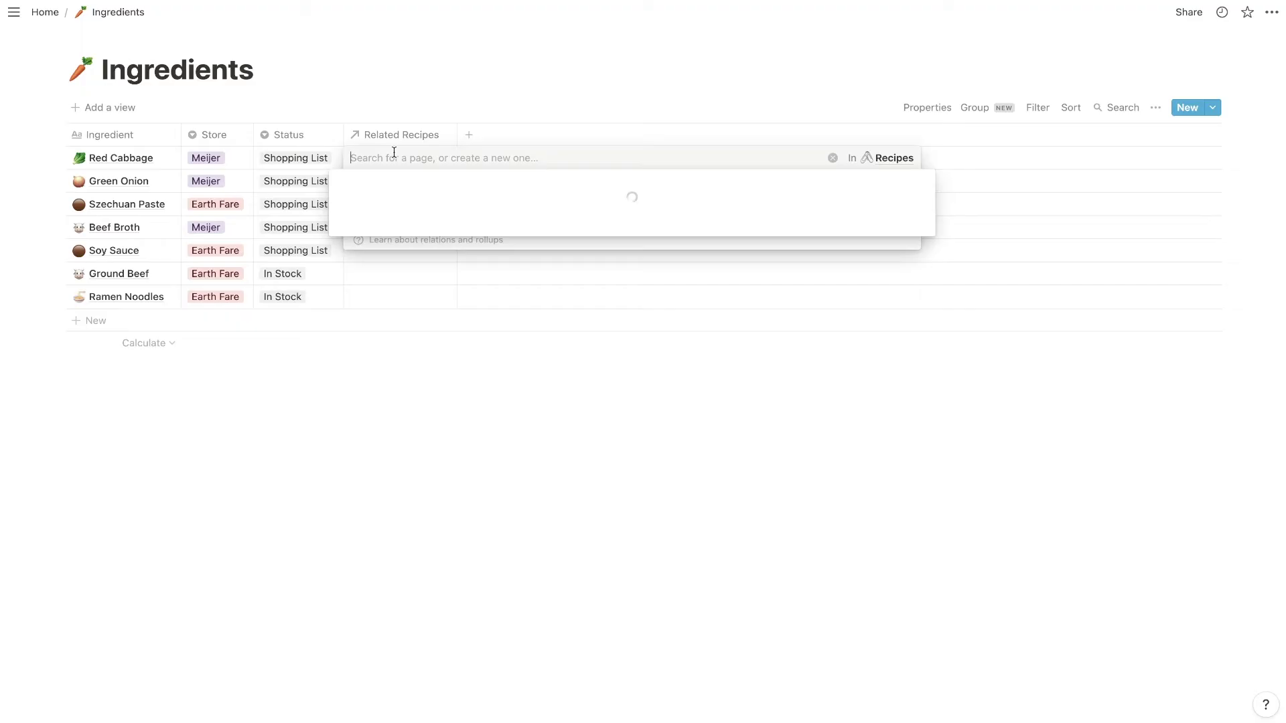
left_click(345, 228)
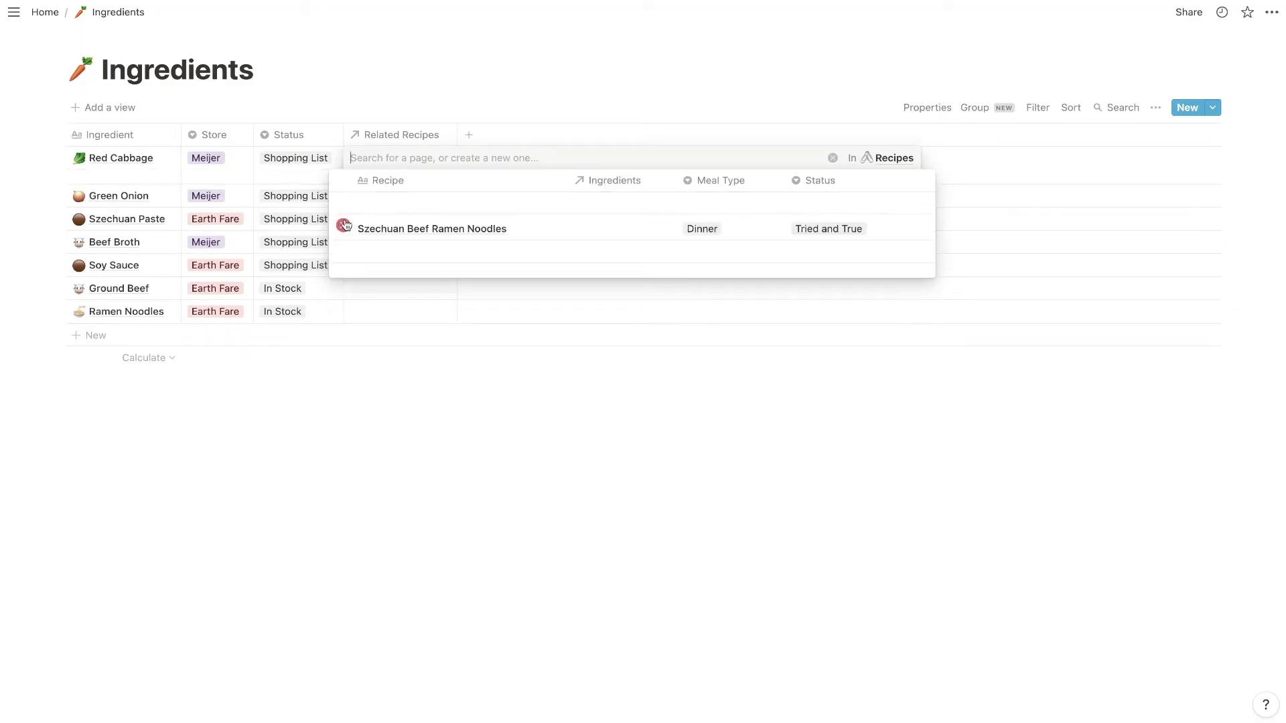
key("Escape")
left_click(383, 198)
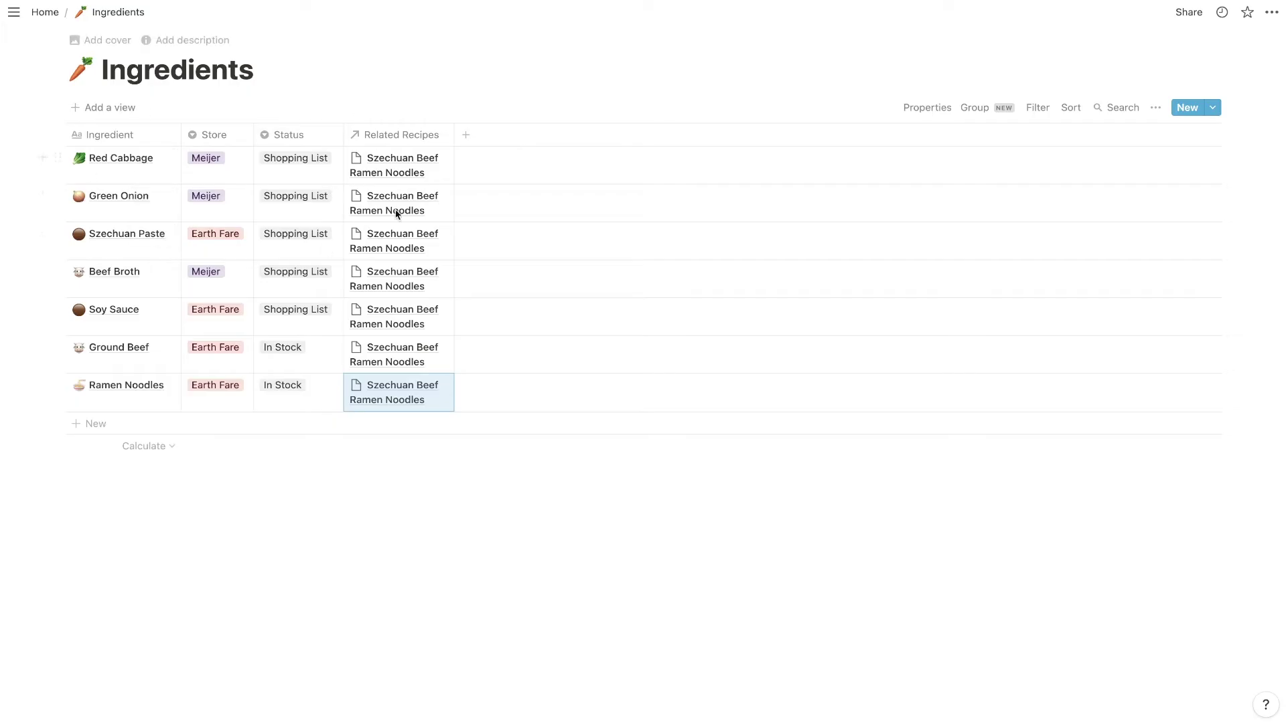
left_click(127, 113)
left_click(117, 338)
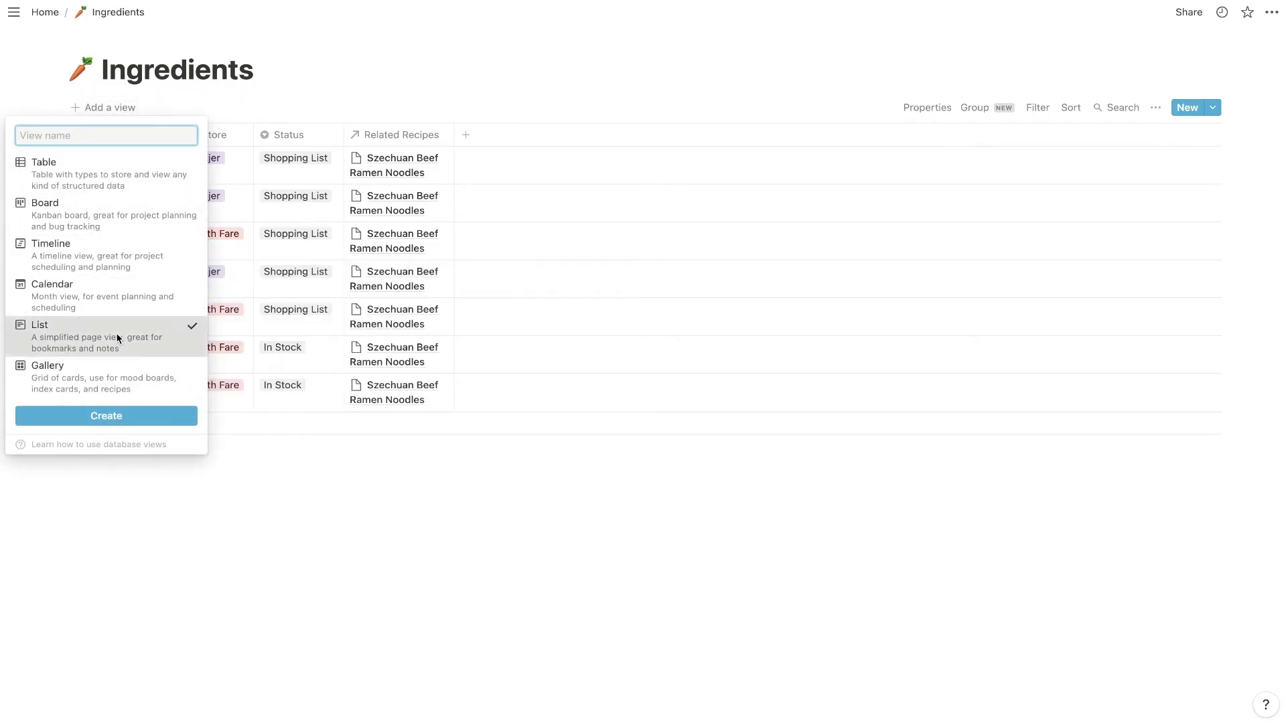
- Create the Shopping List list view, filtered to Status is Shopping List
left_click(120, 423)
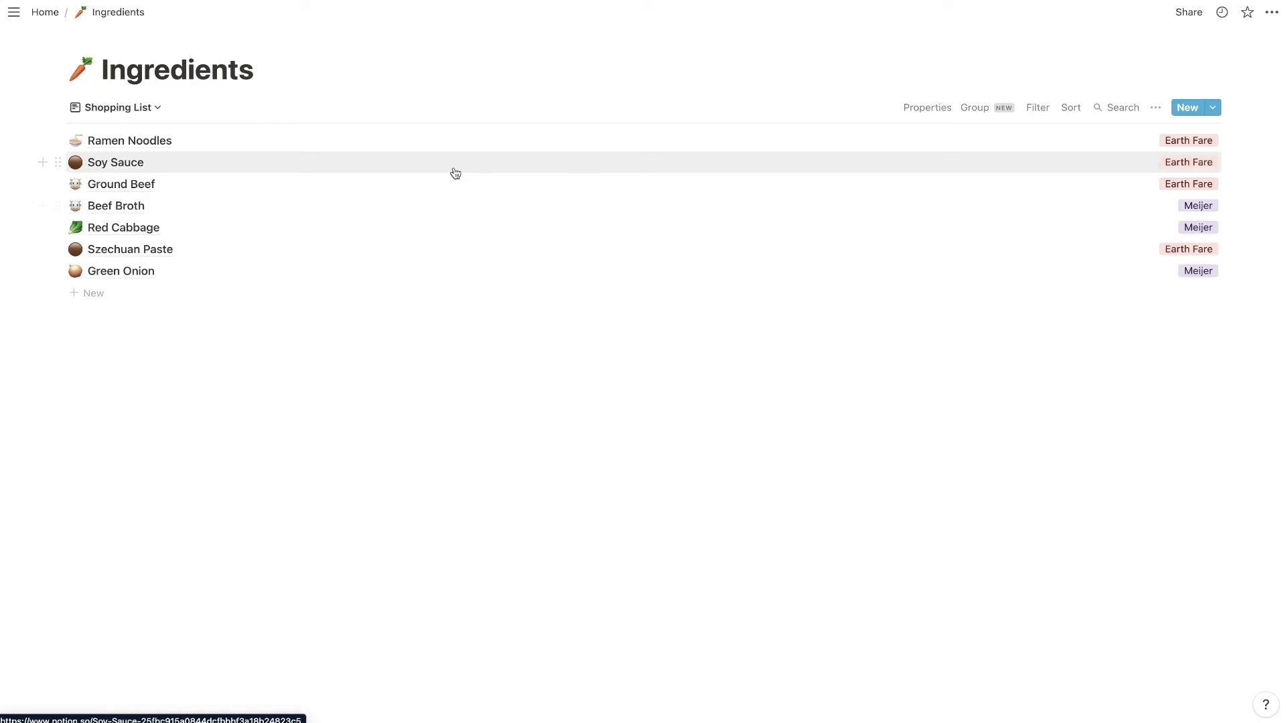
left_click(1038, 107)
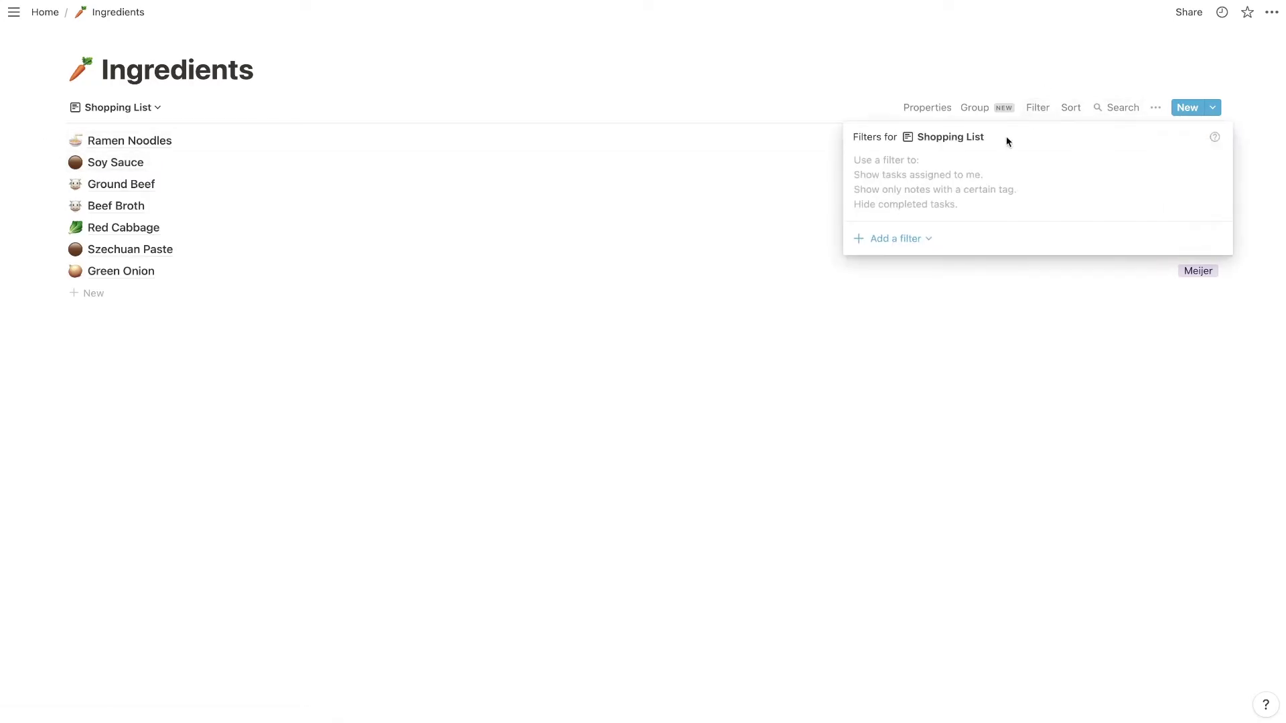
left_click(892, 240)
left_click(891, 261)
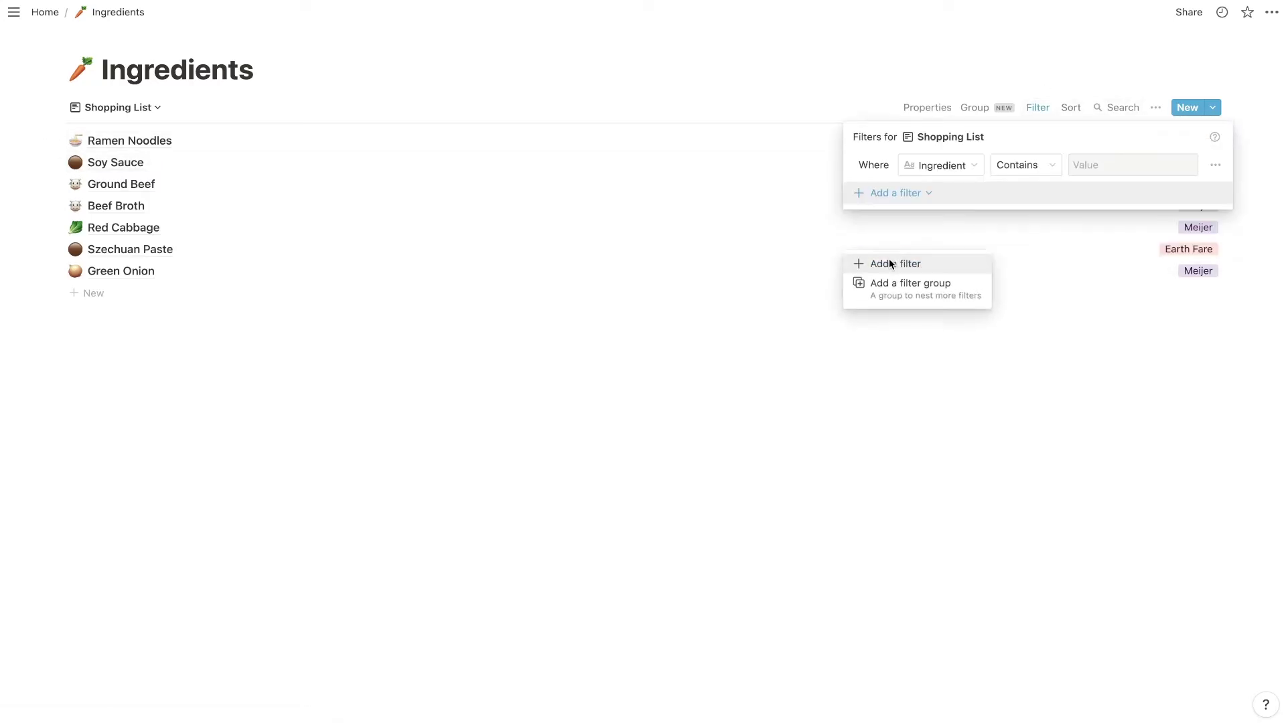
left_click(942, 171)
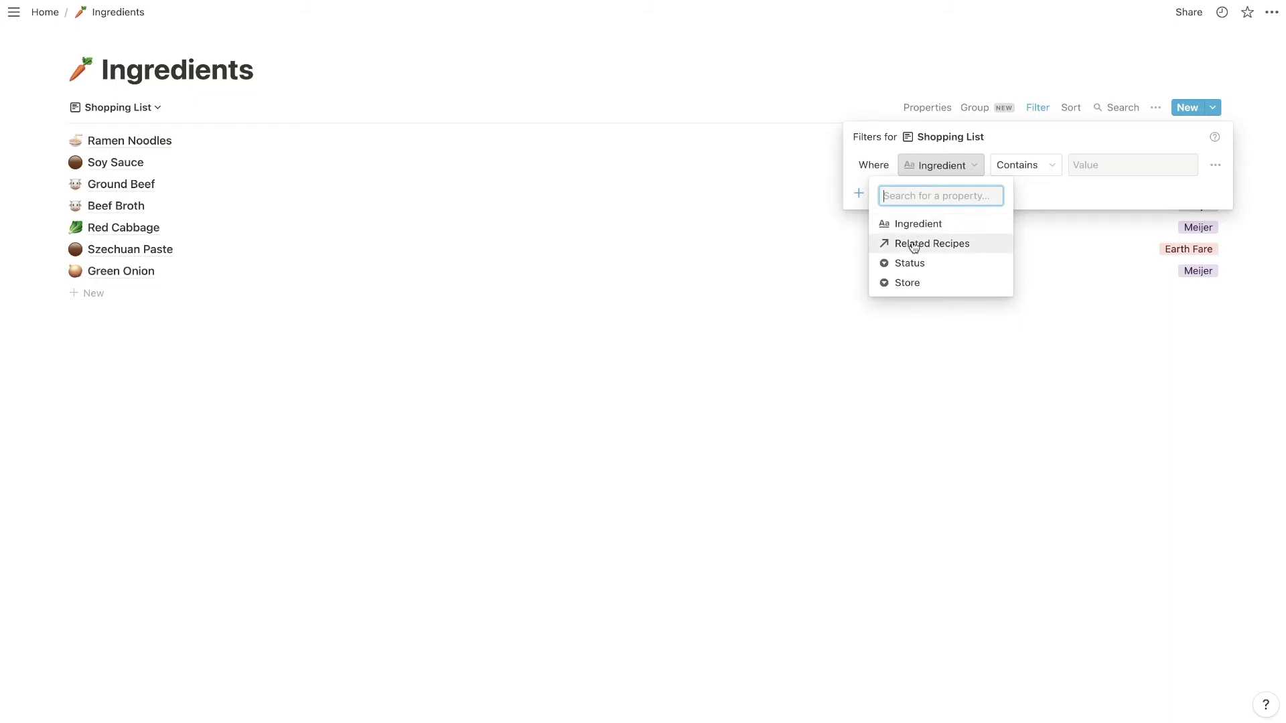
left_click(911, 265)
left_click(1093, 170)
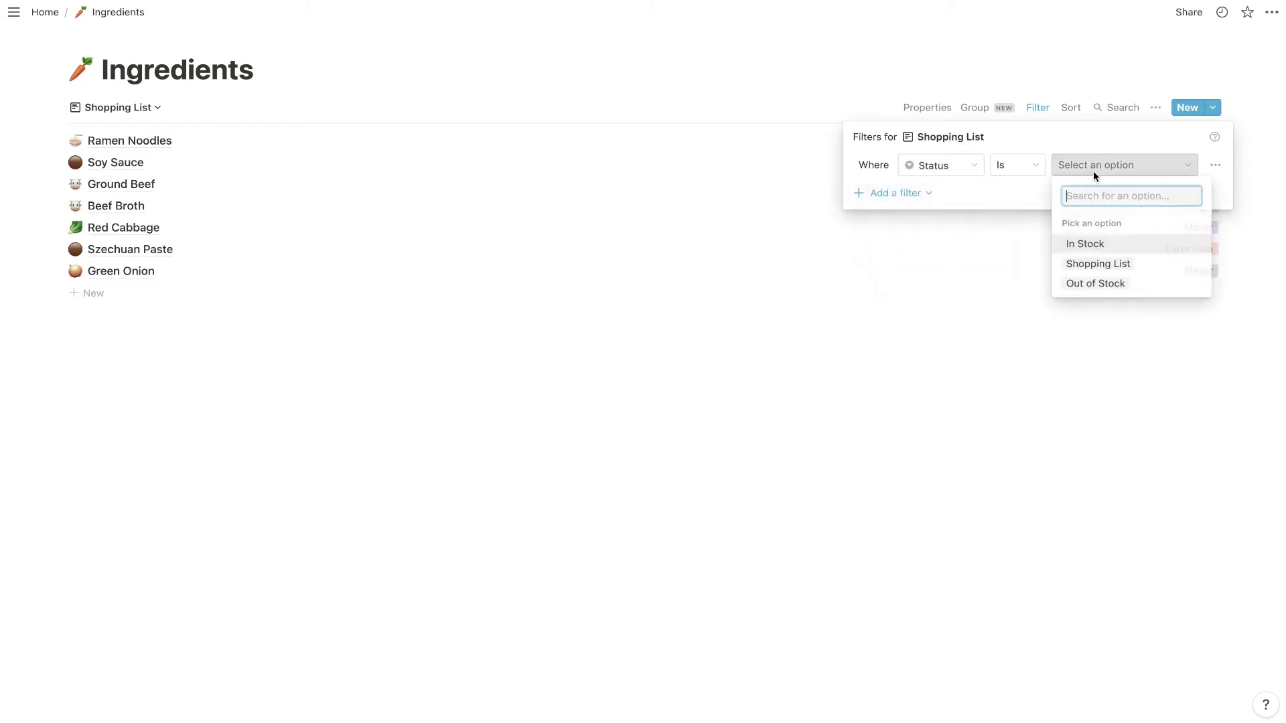
left_click(1109, 261)
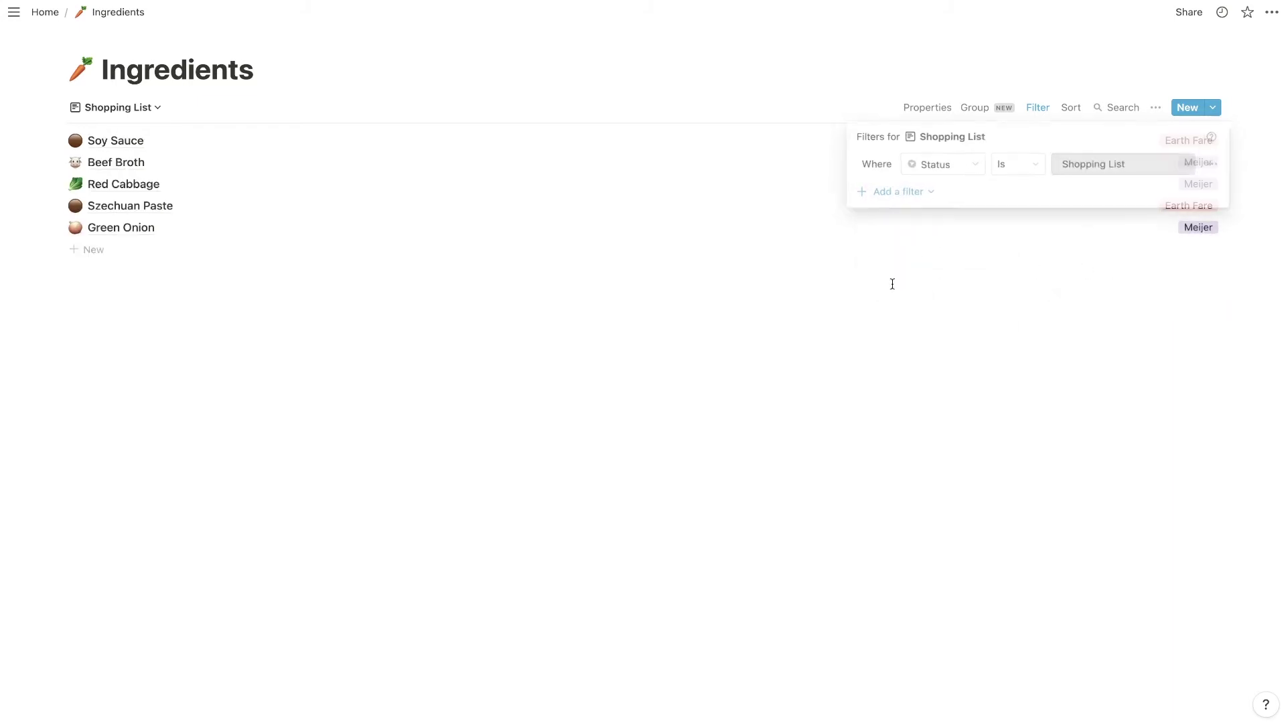
left_click(867, 219)
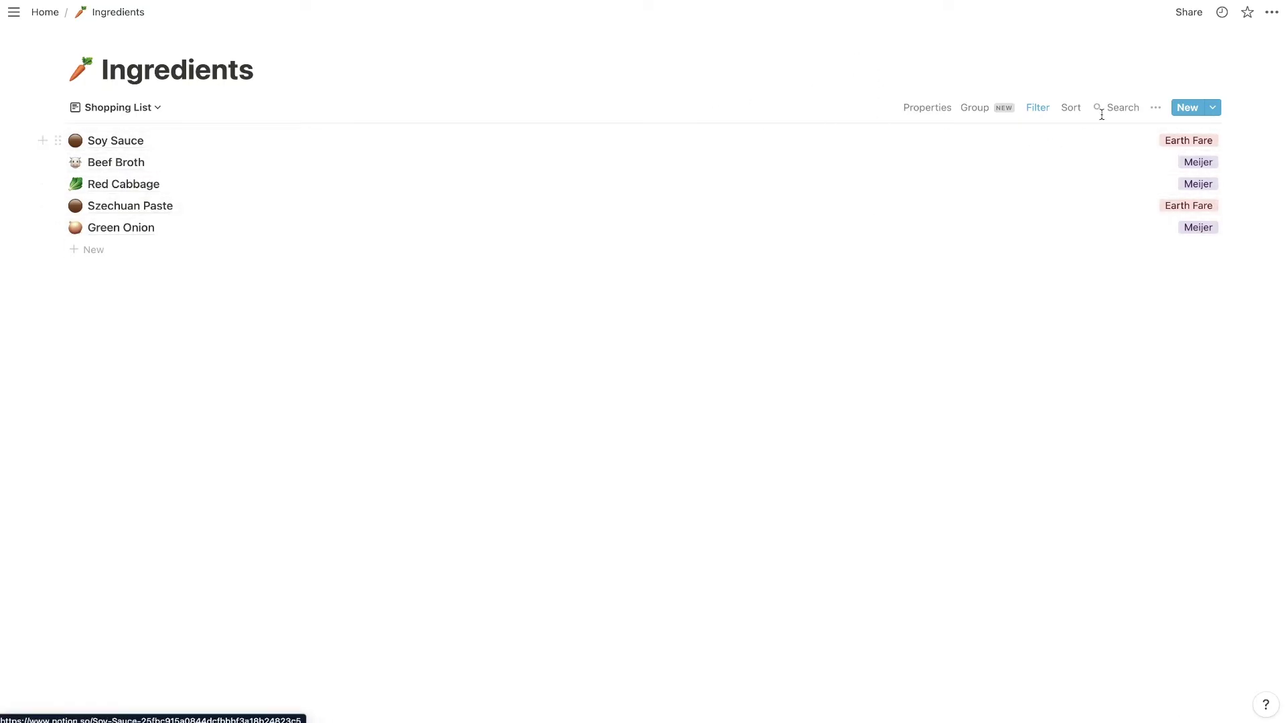
- Show Related Recipes and Status on each Shopping List row
left_click(1156, 107)
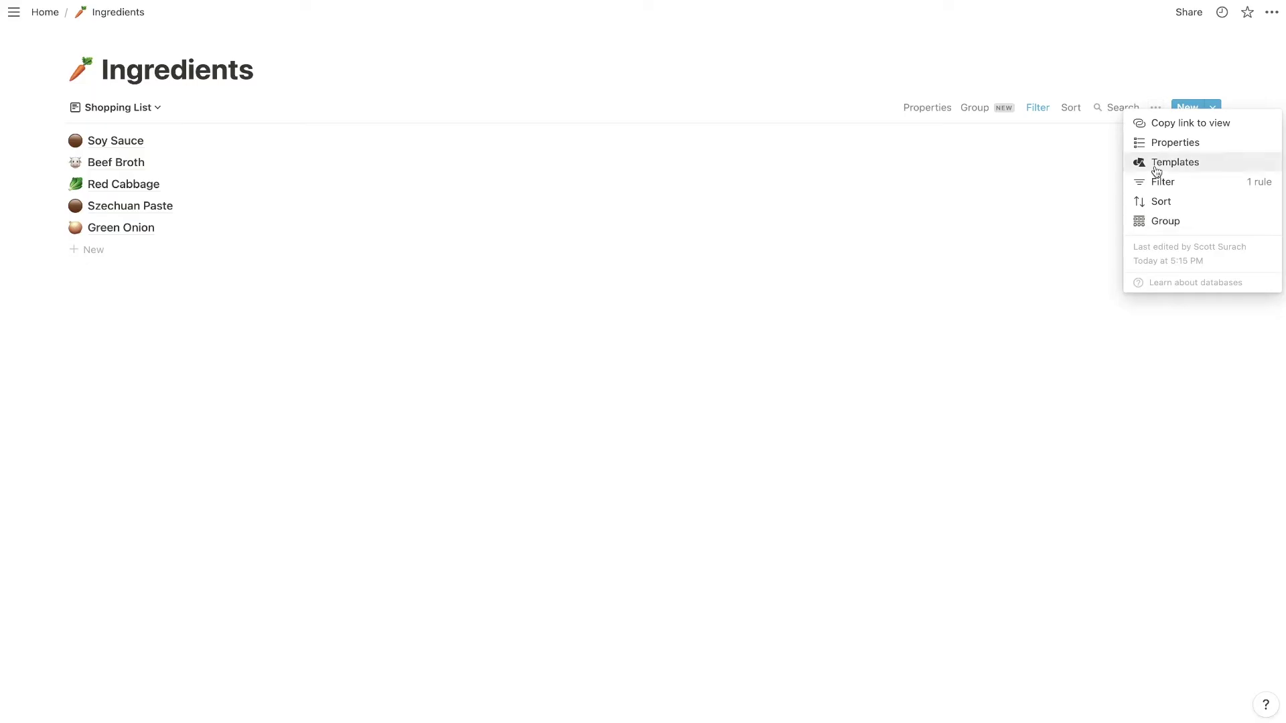
left_click(1163, 143)
left_click(1051, 204)
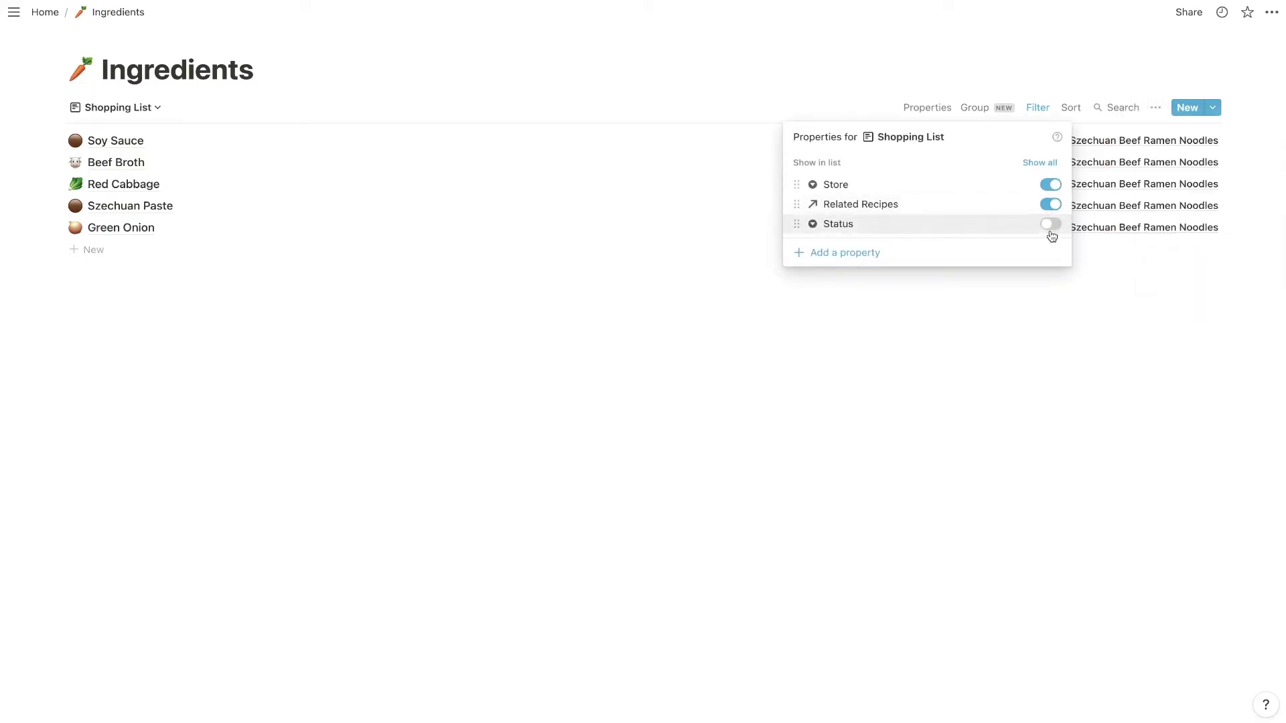
left_click(1012, 225)
left_click(1050, 223)
left_click(1050, 224)
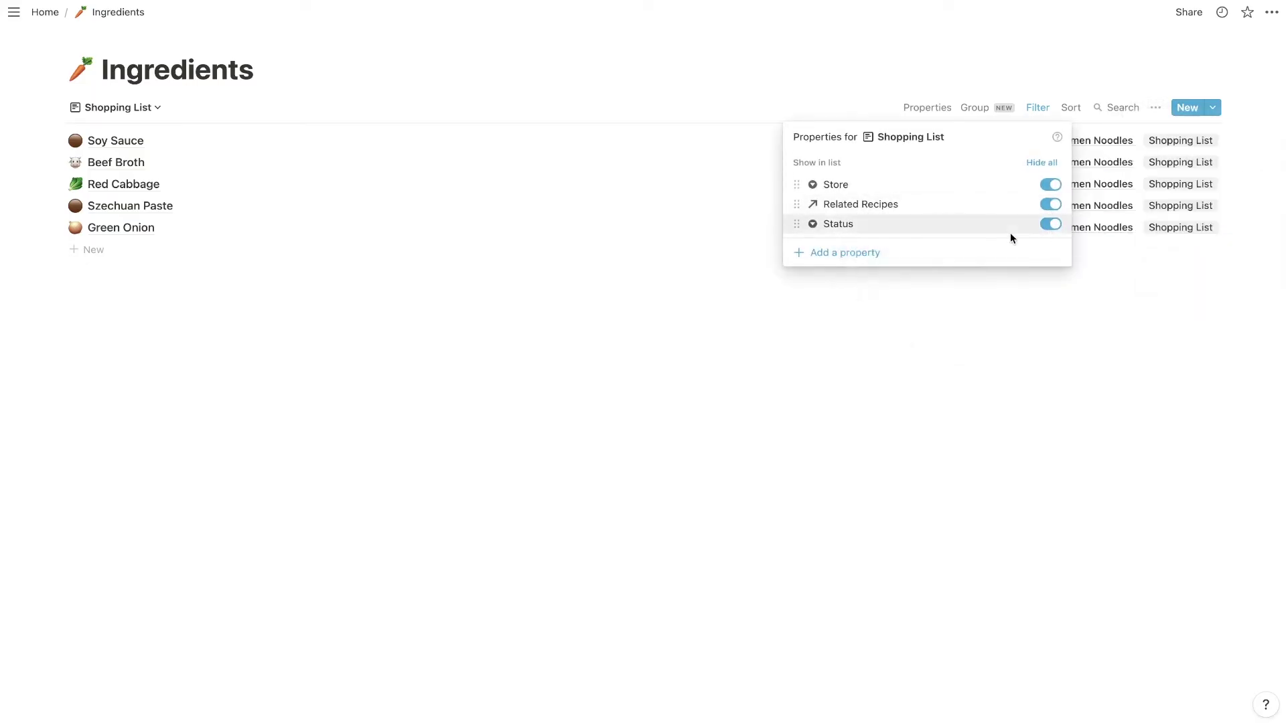
left_click(1141, 295)
- Move Status to the top of the list's property order
left_click(1155, 107)
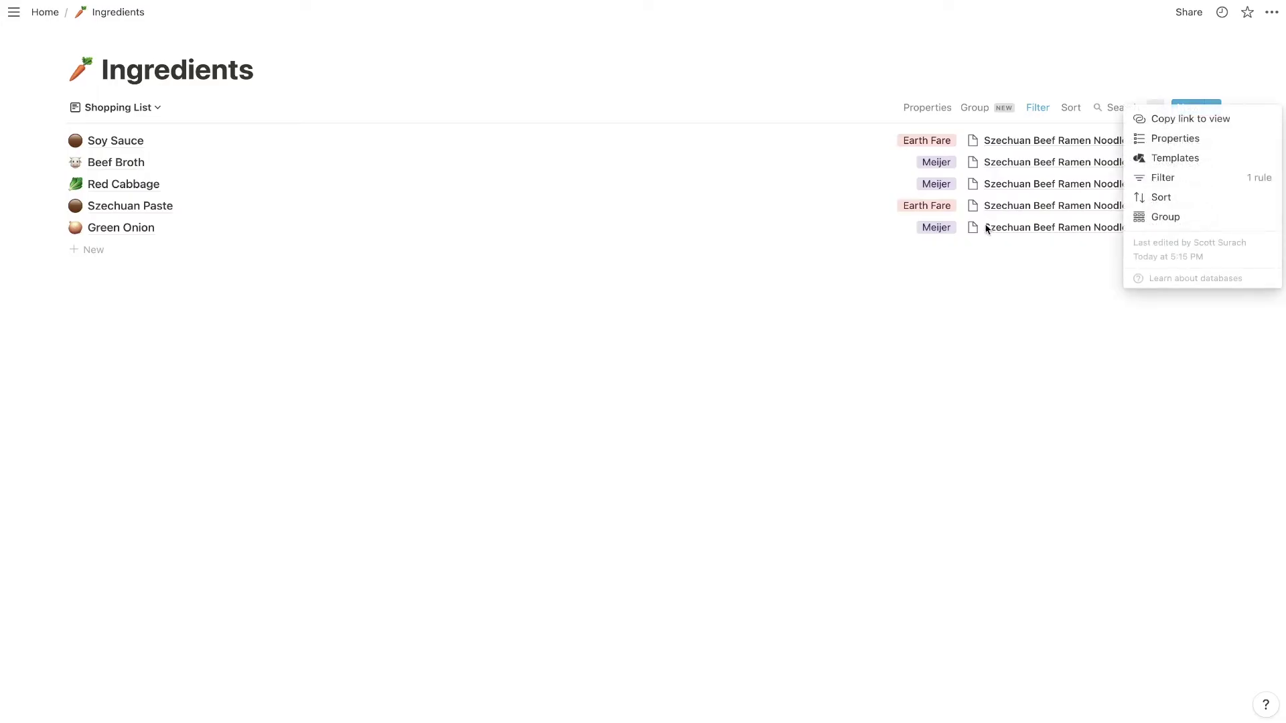
left_click(1168, 139)
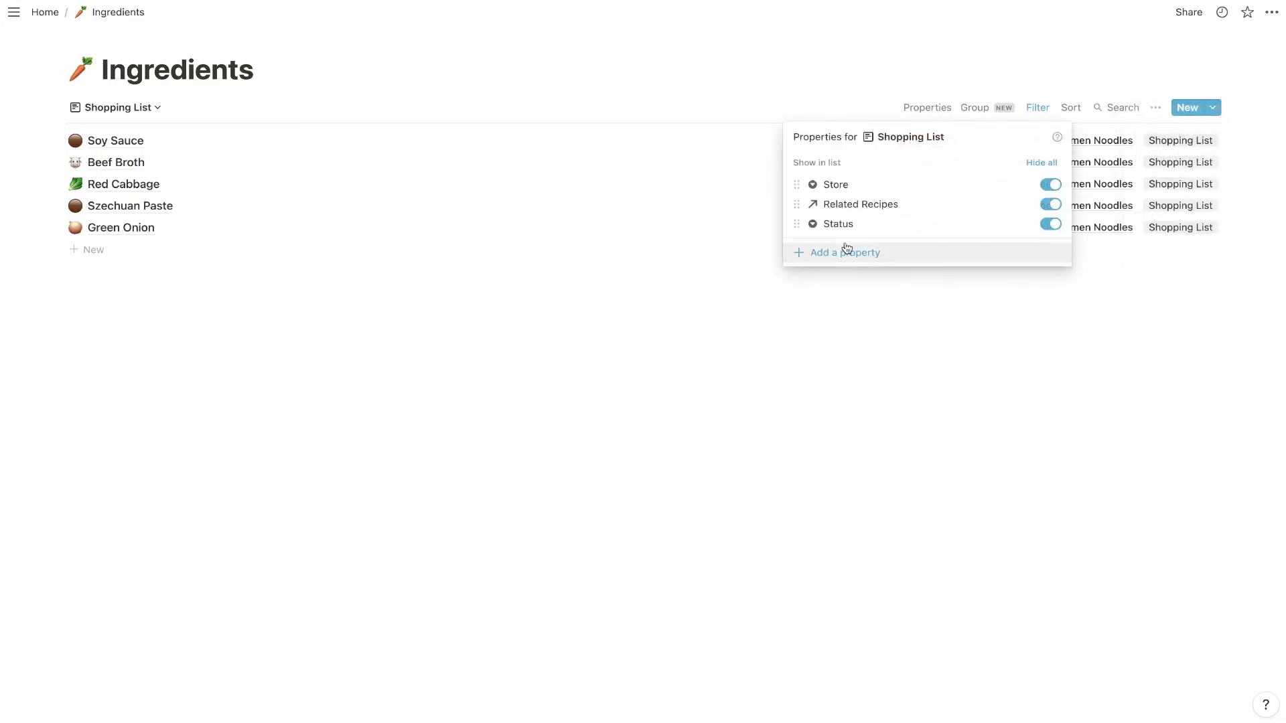
left_click_drag(791, 228, 790, 185)
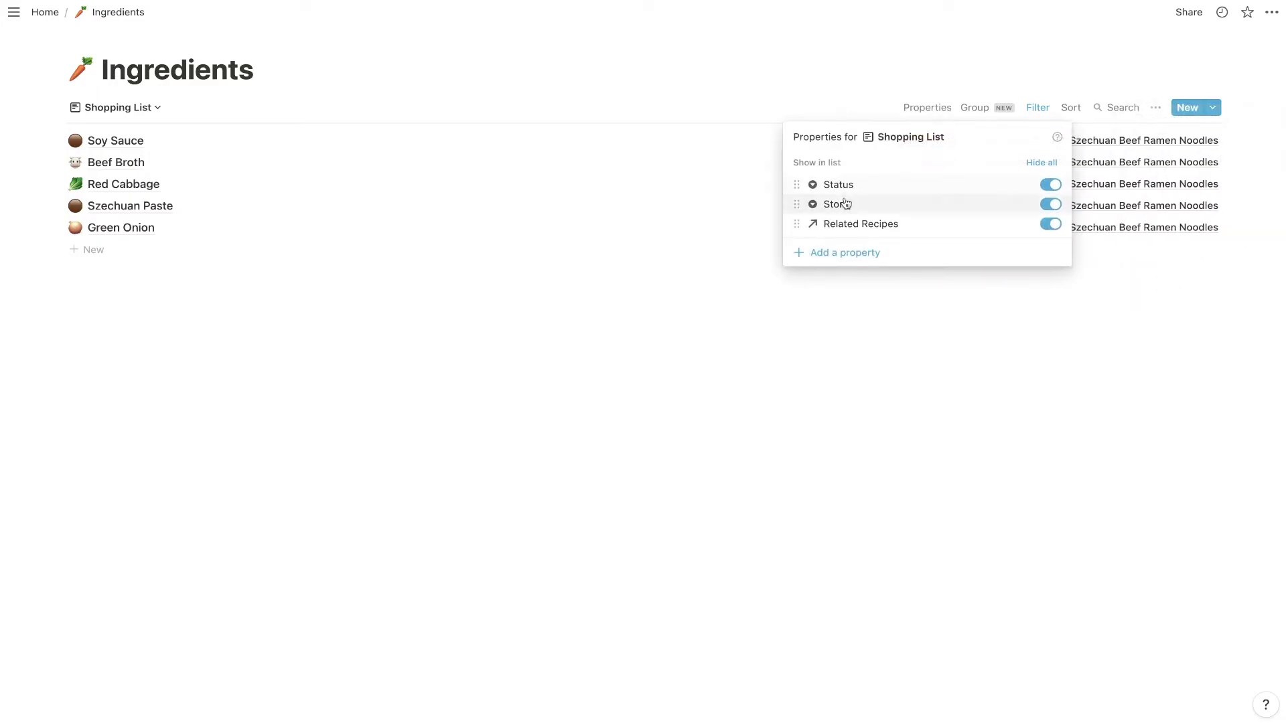
left_click(1035, 314)
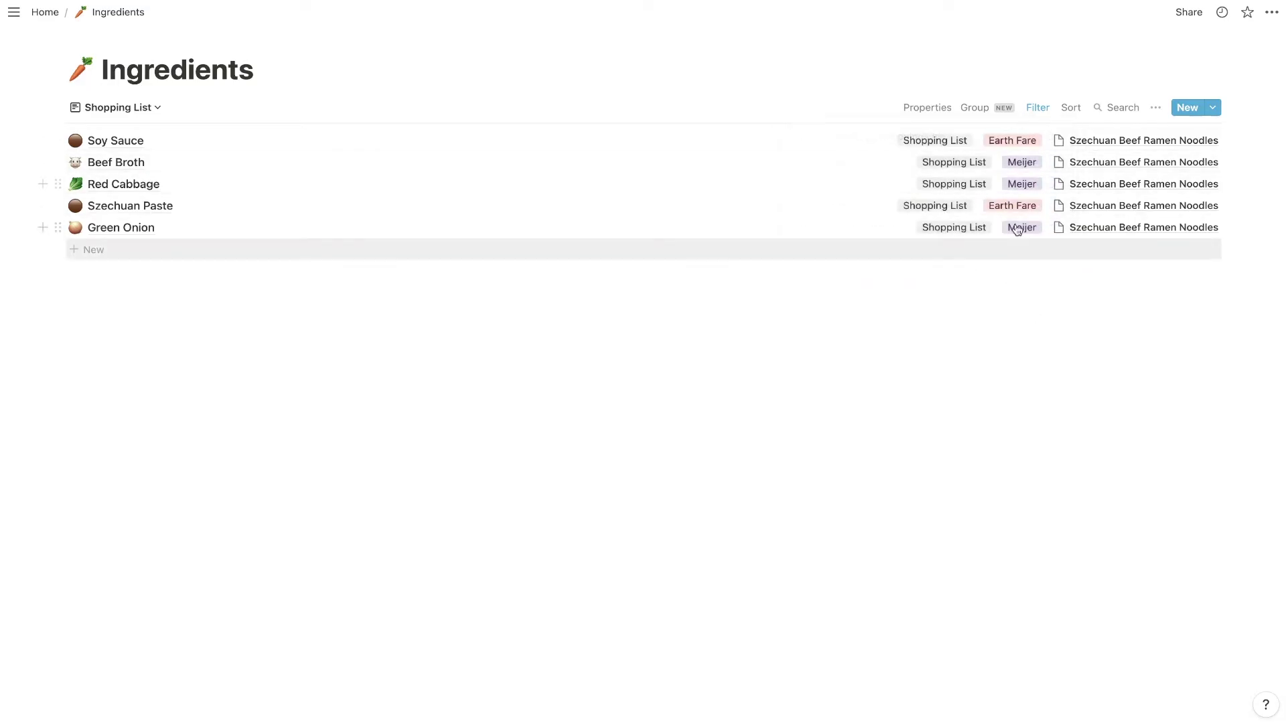
left_click(1156, 107)
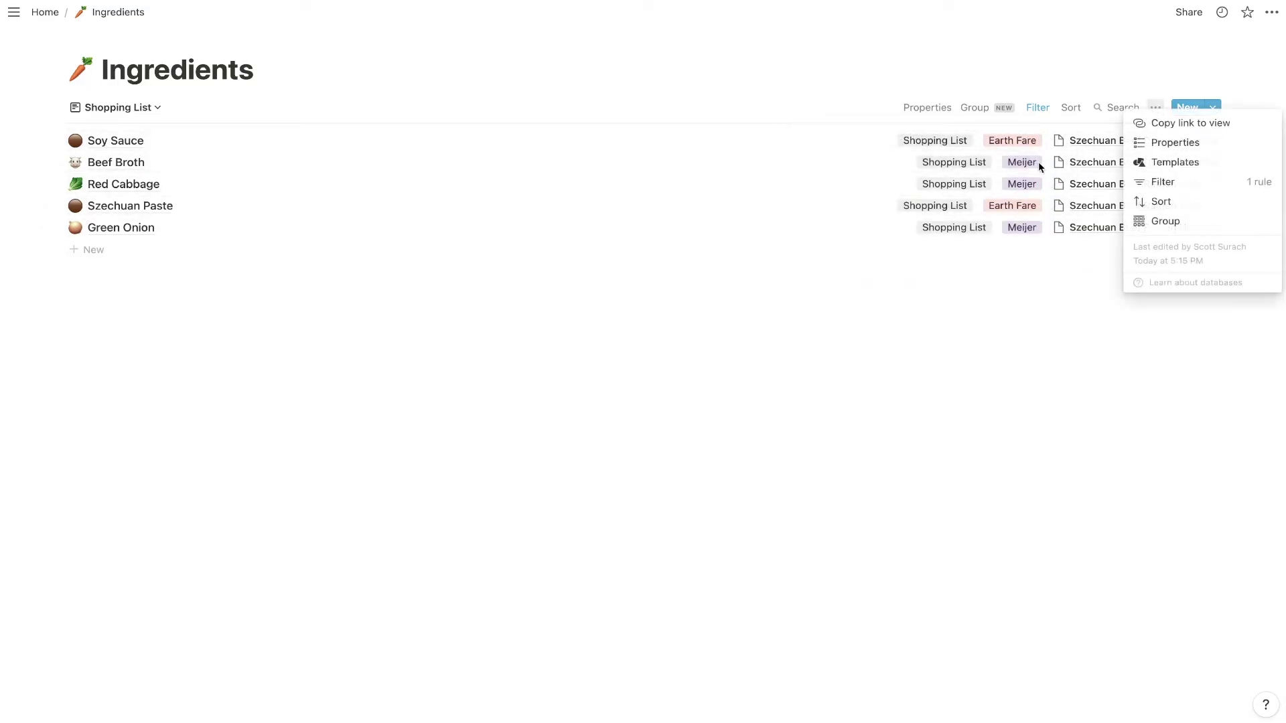
left_click(941, 281)
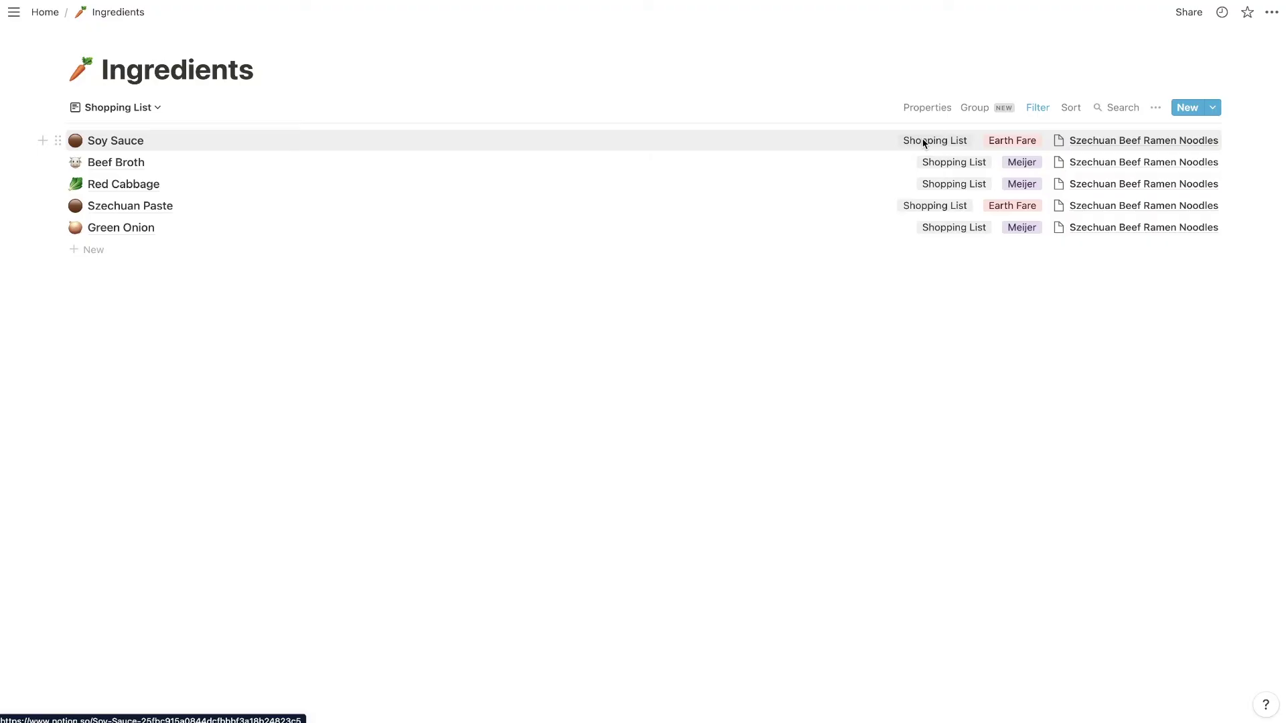
- Set Soy Sauce's Status to In Stock so it leaves the shopping list
left_click(923, 141)
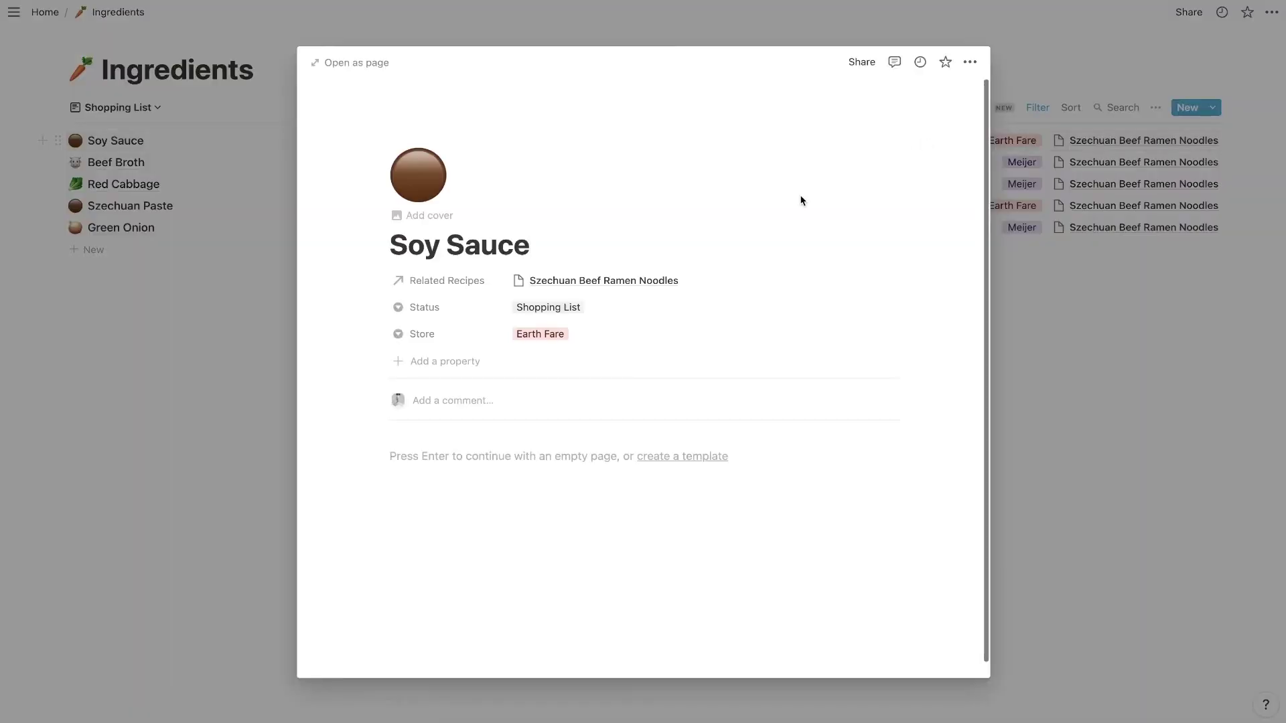
left_click(578, 308)
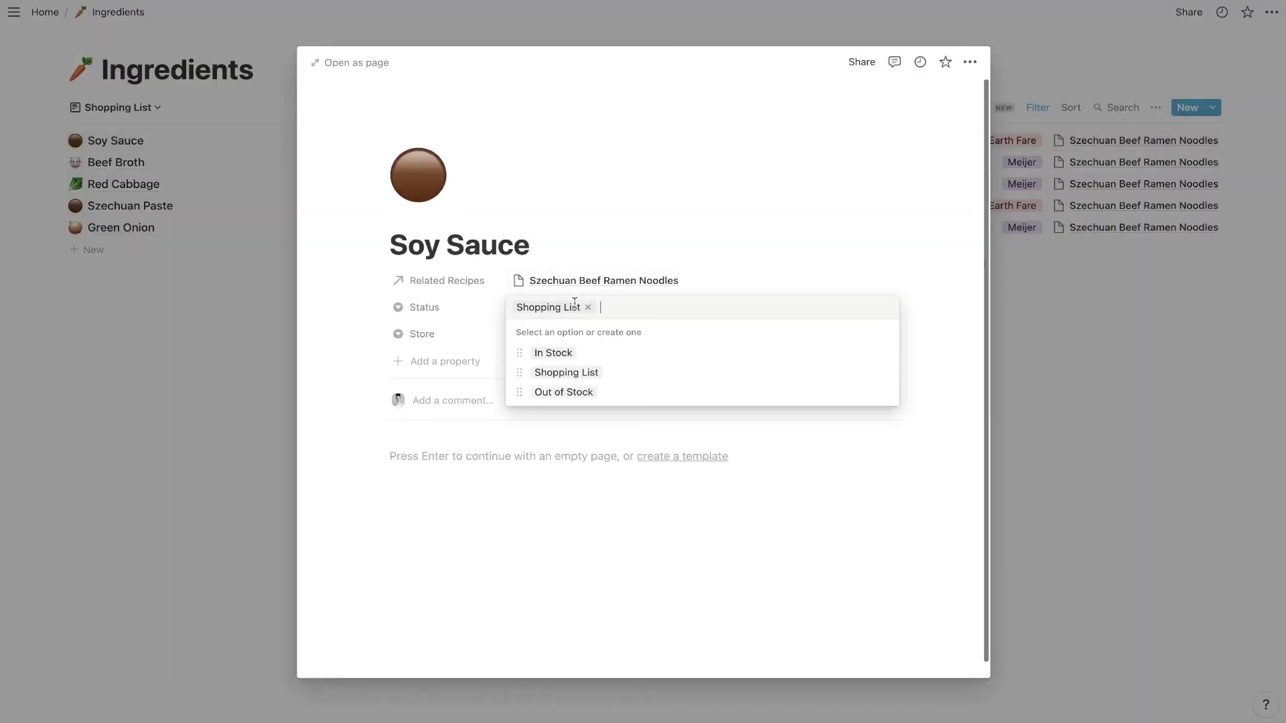
left_click(550, 352)
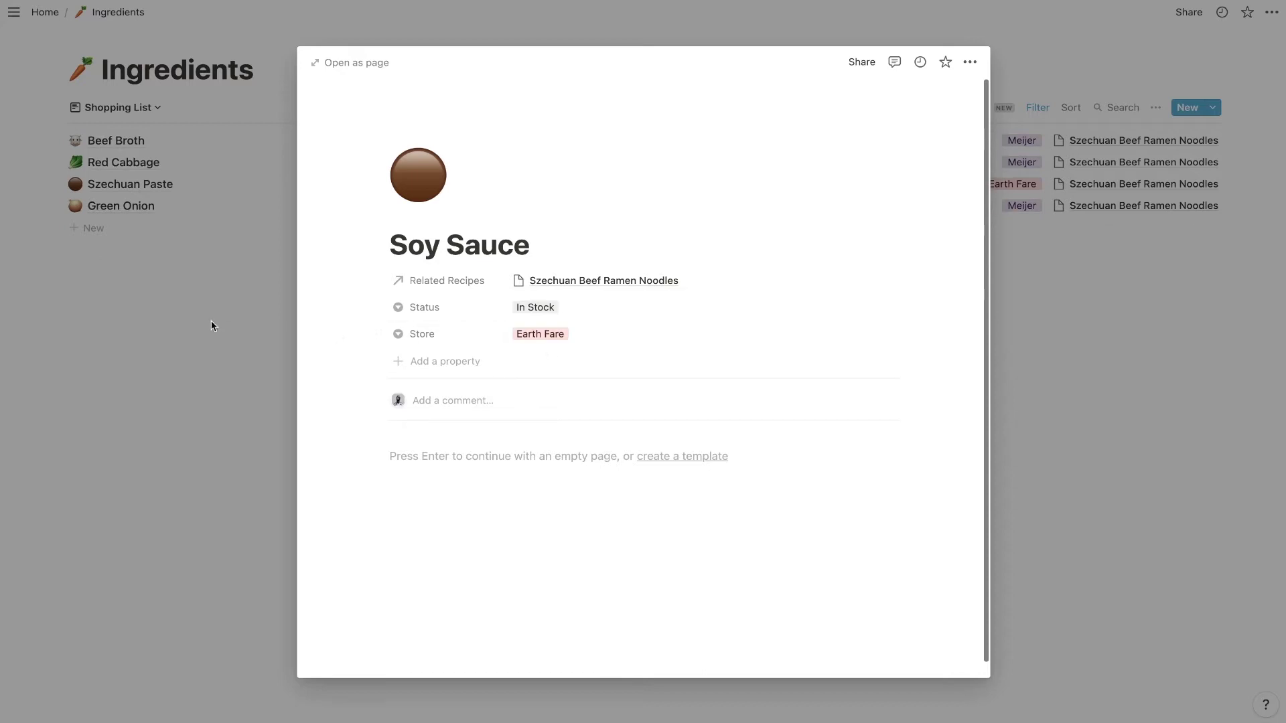
left_click(223, 324)
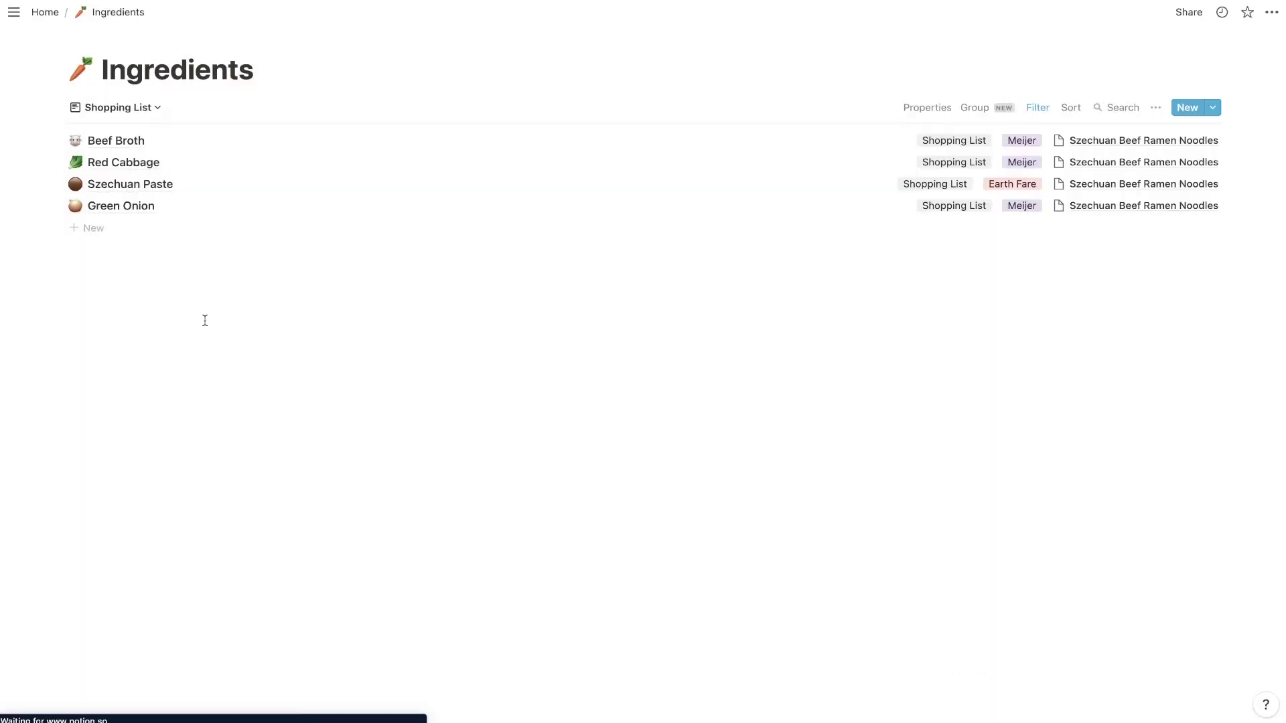
- Switch Ingredients to its Default view, then go back to the Home page
left_click(160, 106)
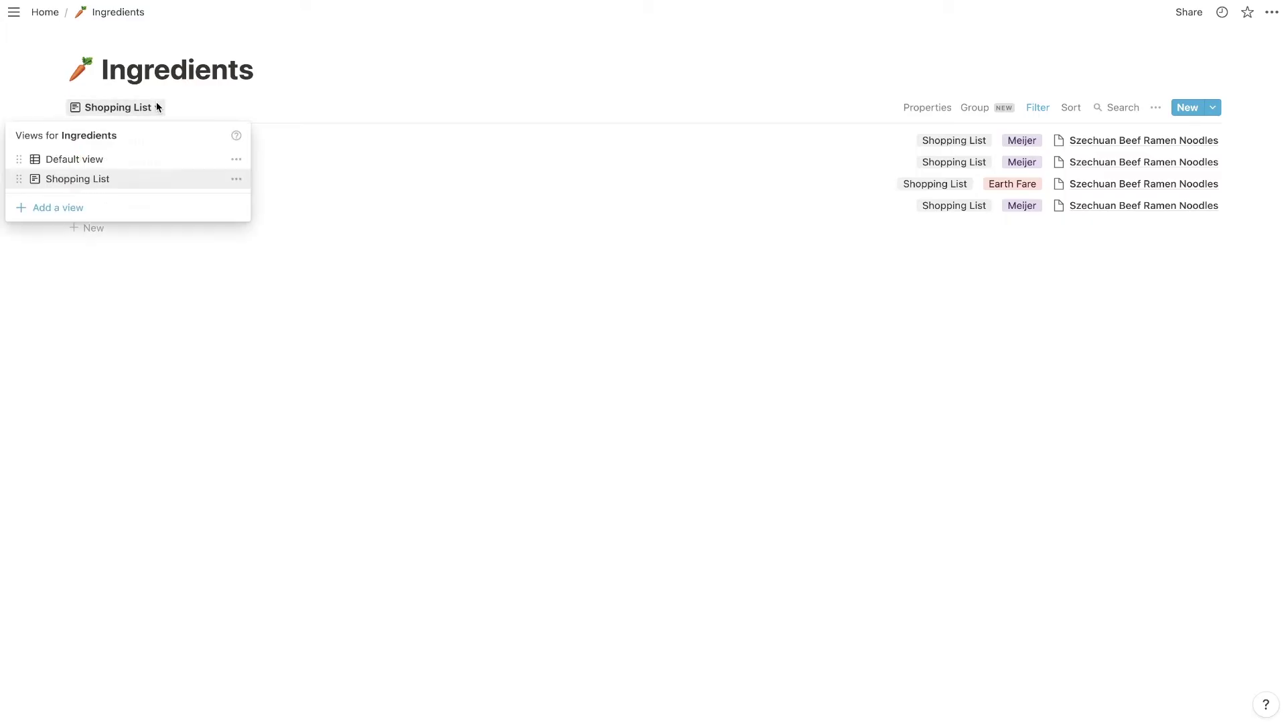
left_click(135, 161)
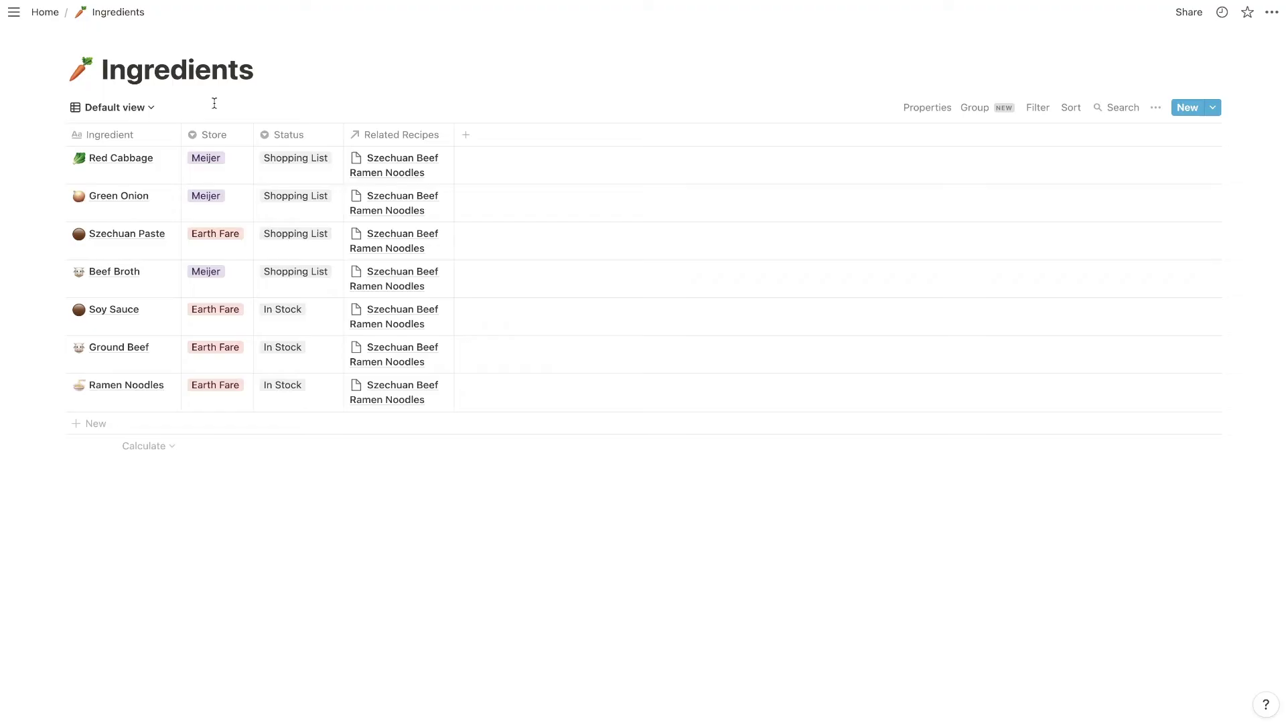
key("super+bracketleft")
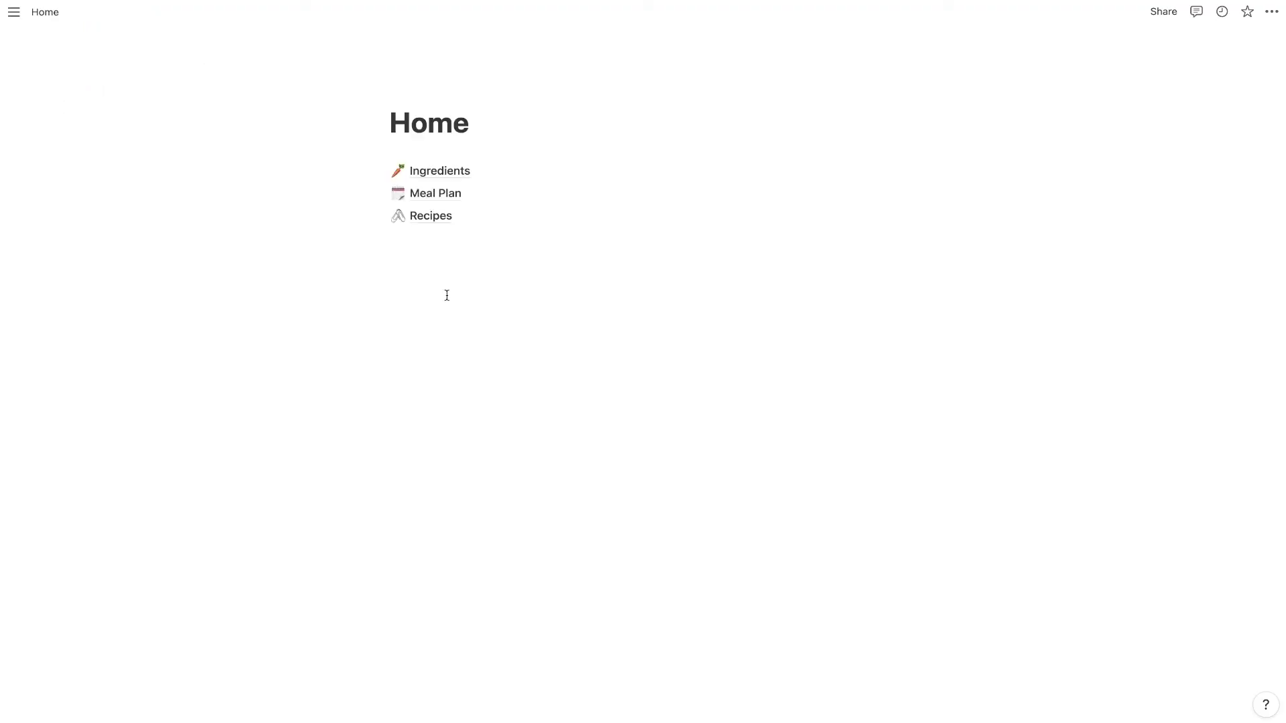
- In the Meal Plan database, rename the Name column to Meal and Tags to Meal Type
left_click(435, 193)
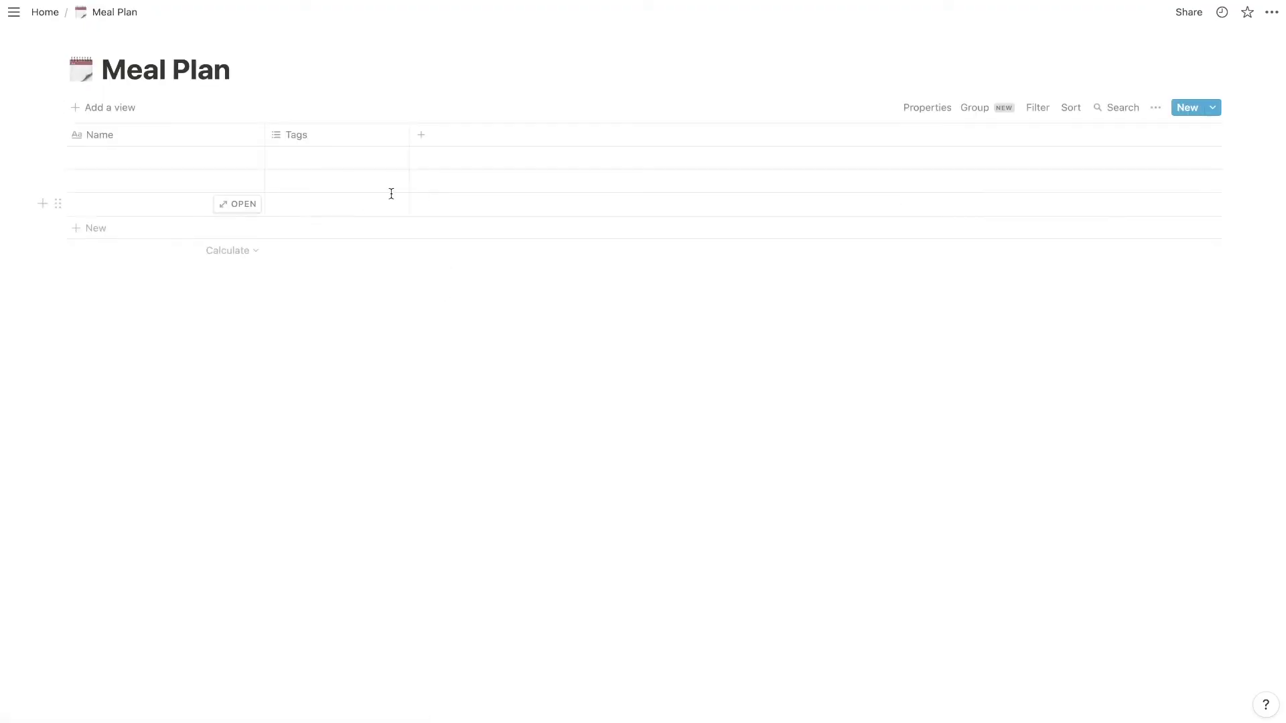
left_click(139, 134)
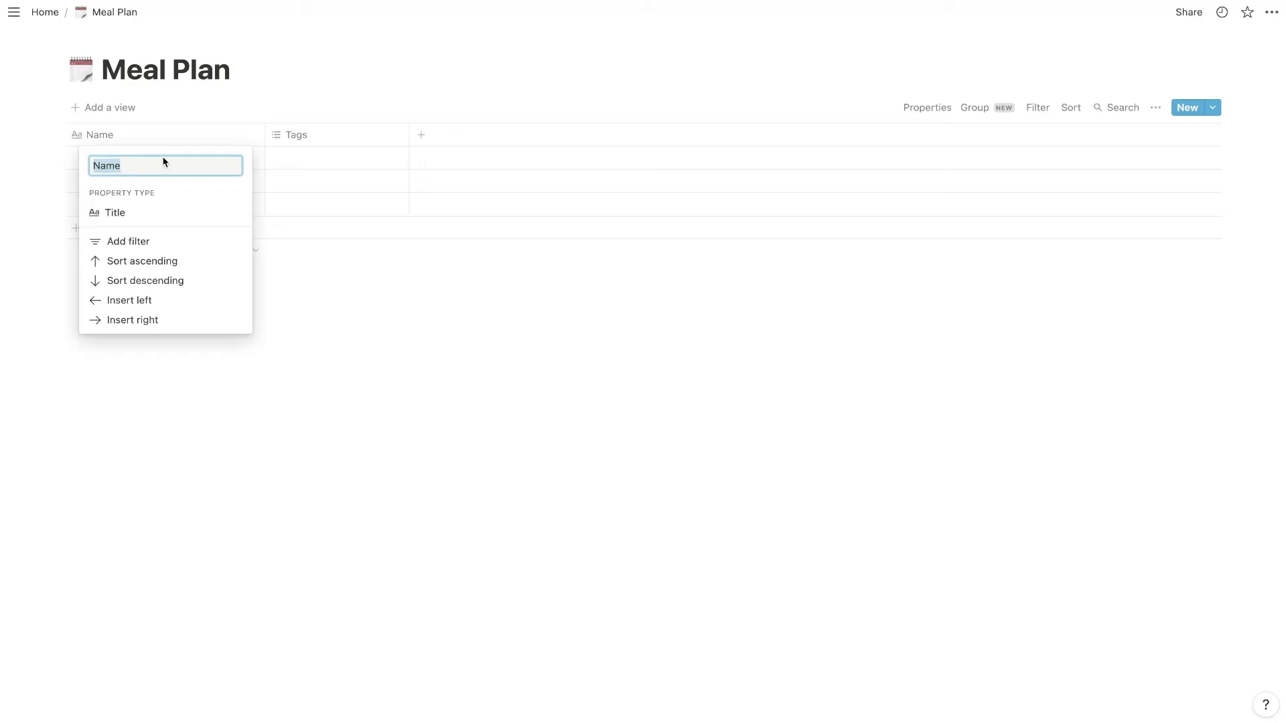
type("Meal")
key("Return")
left_click(301, 134)
mouse_move(325, 221)
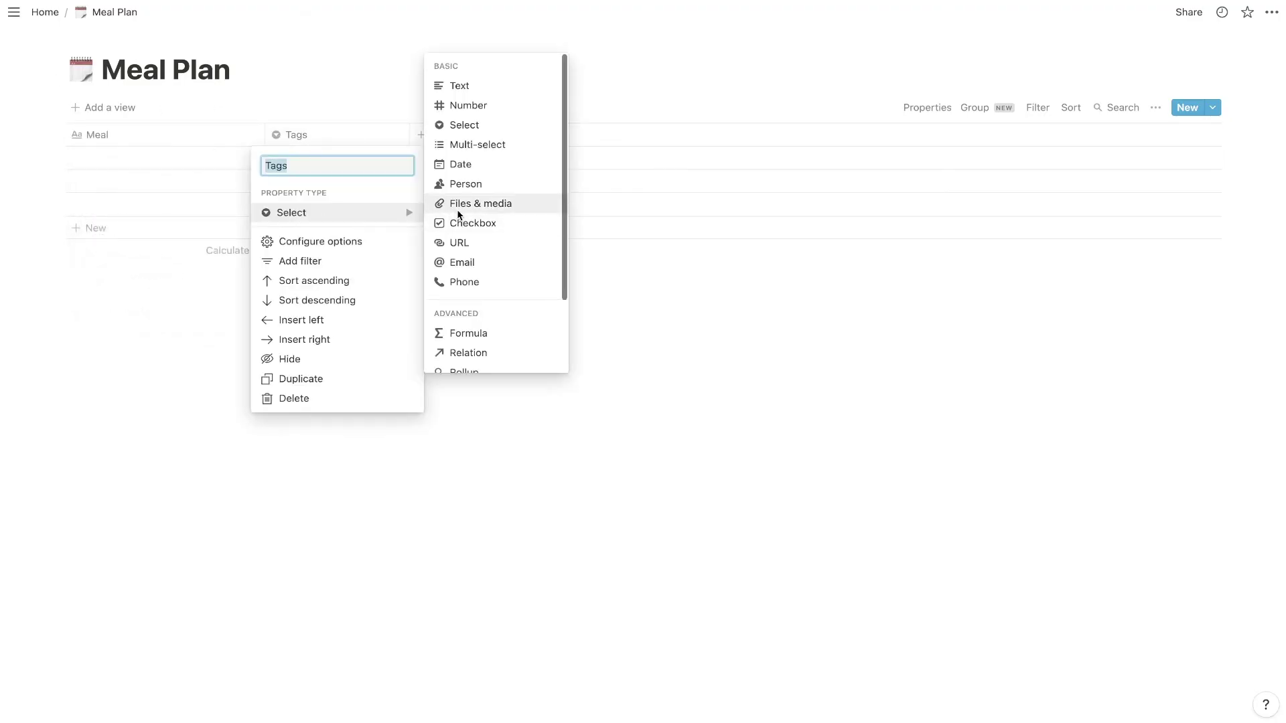
key("BackSpace")
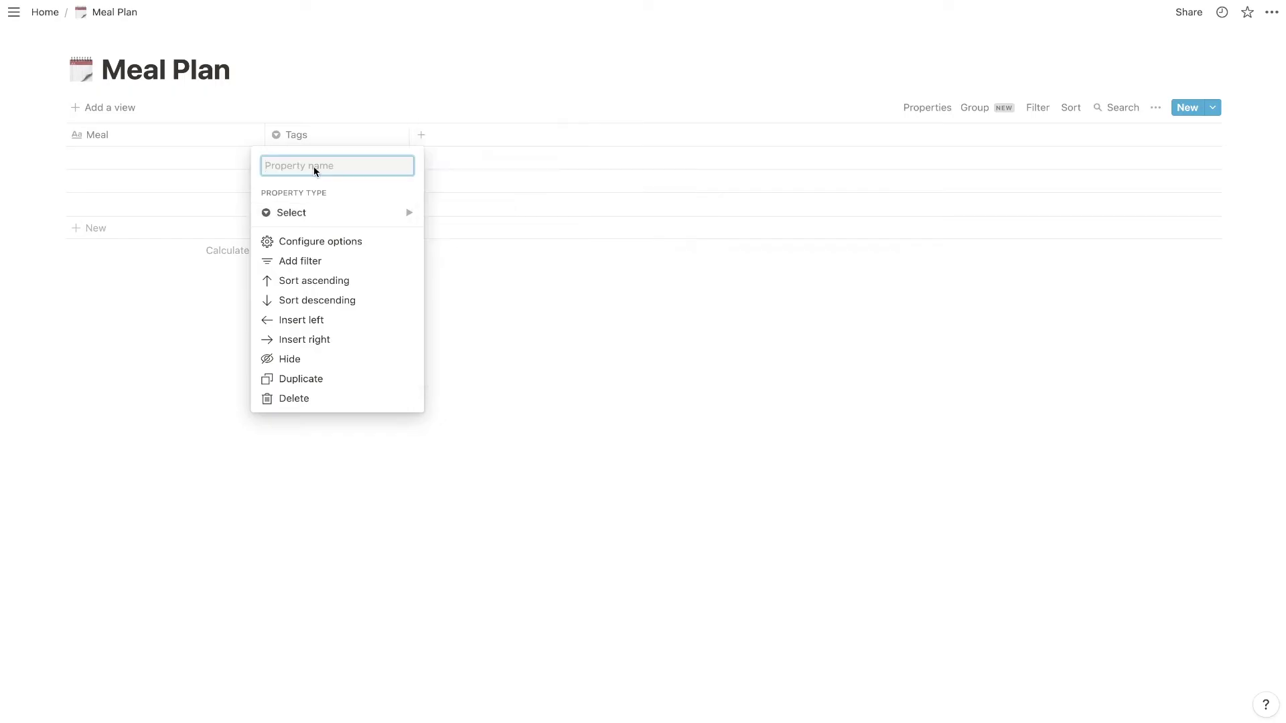
type("Meal Type")
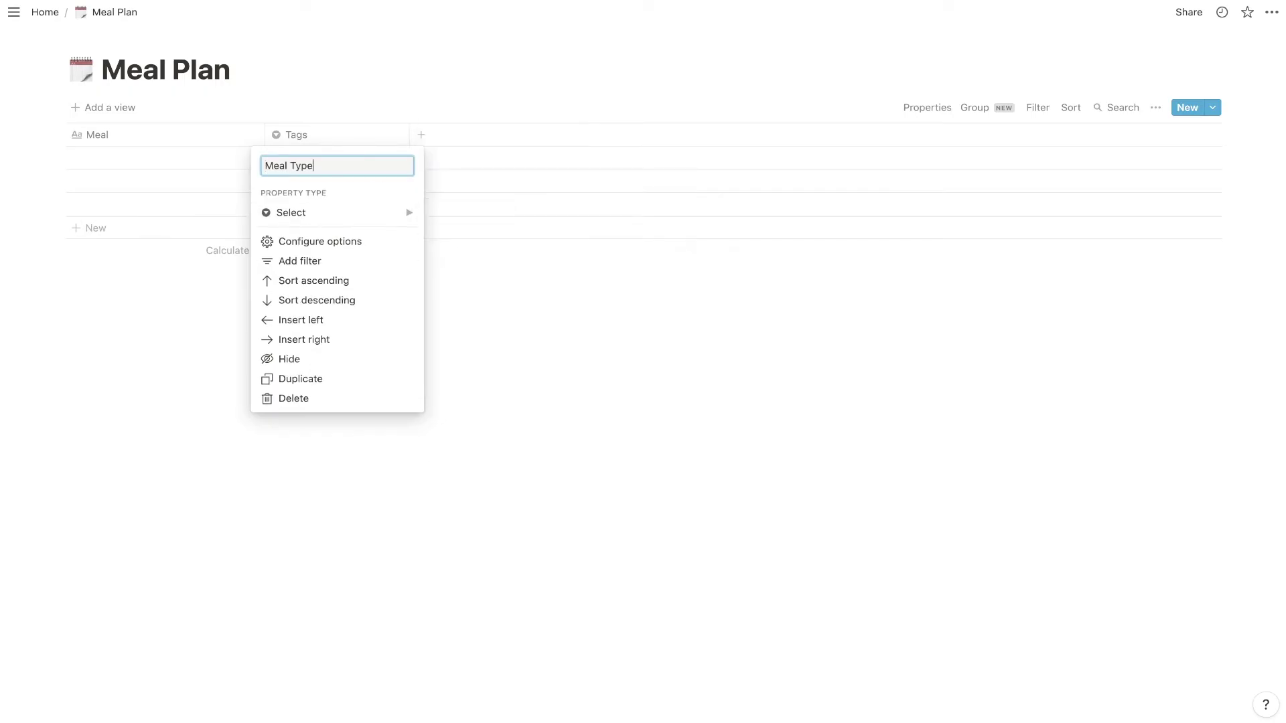
key("Return")
- Create breakfast, lunch and dinner options for the Meal Type column
left_click(314, 166)
type("breakfast")
key("Return")
key("Return")
type("lunch")
key("Return")
key("Return")
type("dinner")
key("Return")
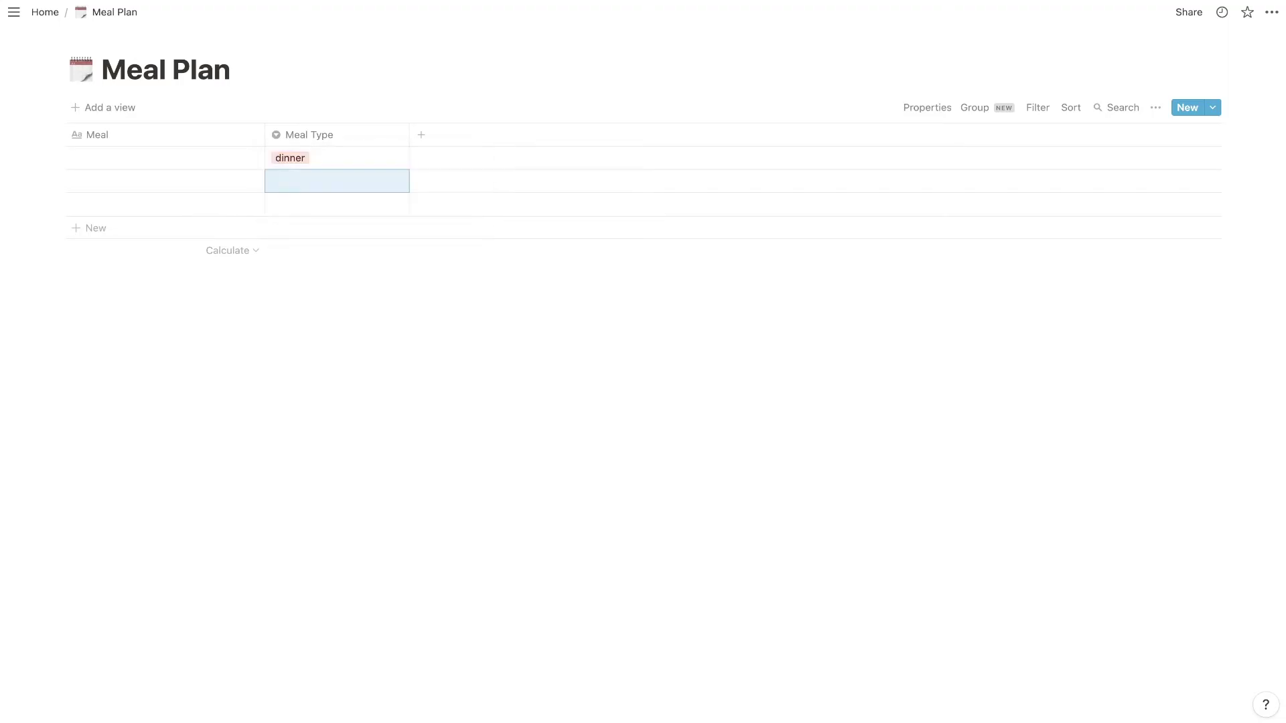
key("Return")
left_click(108, 109)
- Add a Calendar view to the database and name it Meal Plan
left_click(107, 109)
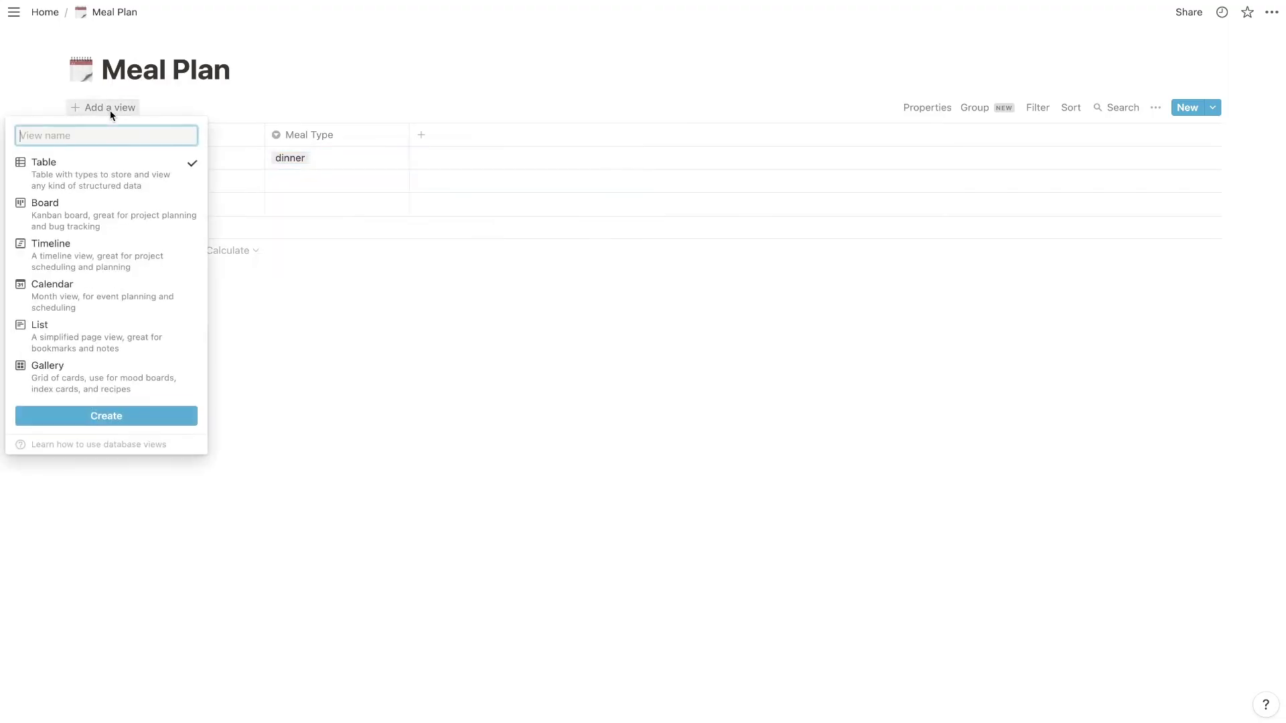
left_click(124, 305)
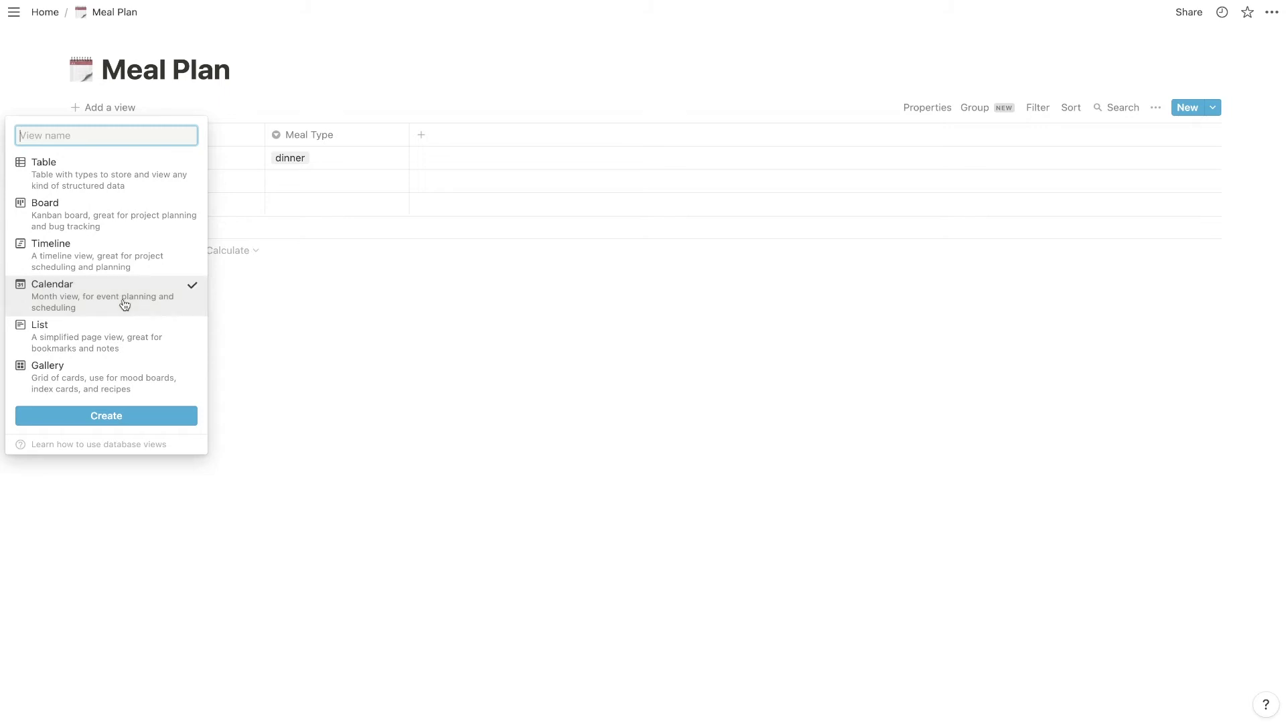
left_click(134, 416)
left_click(236, 179)
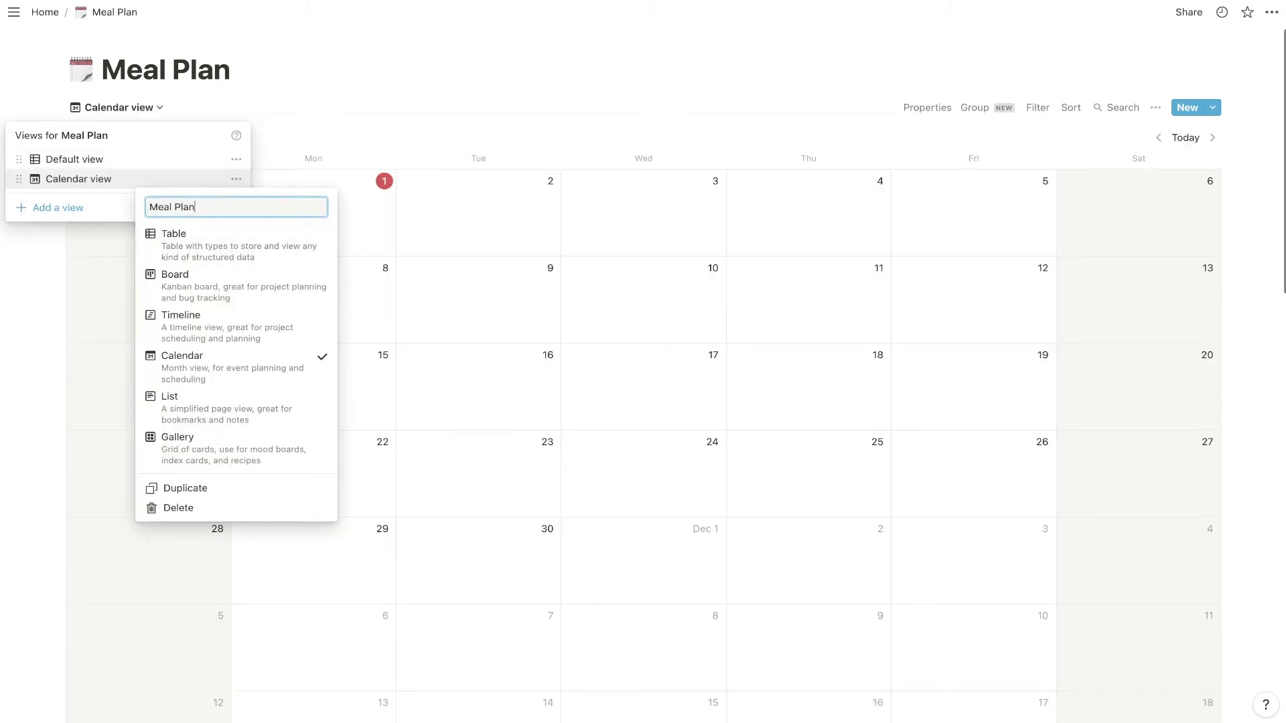
key("Return")
left_click(404, 199)
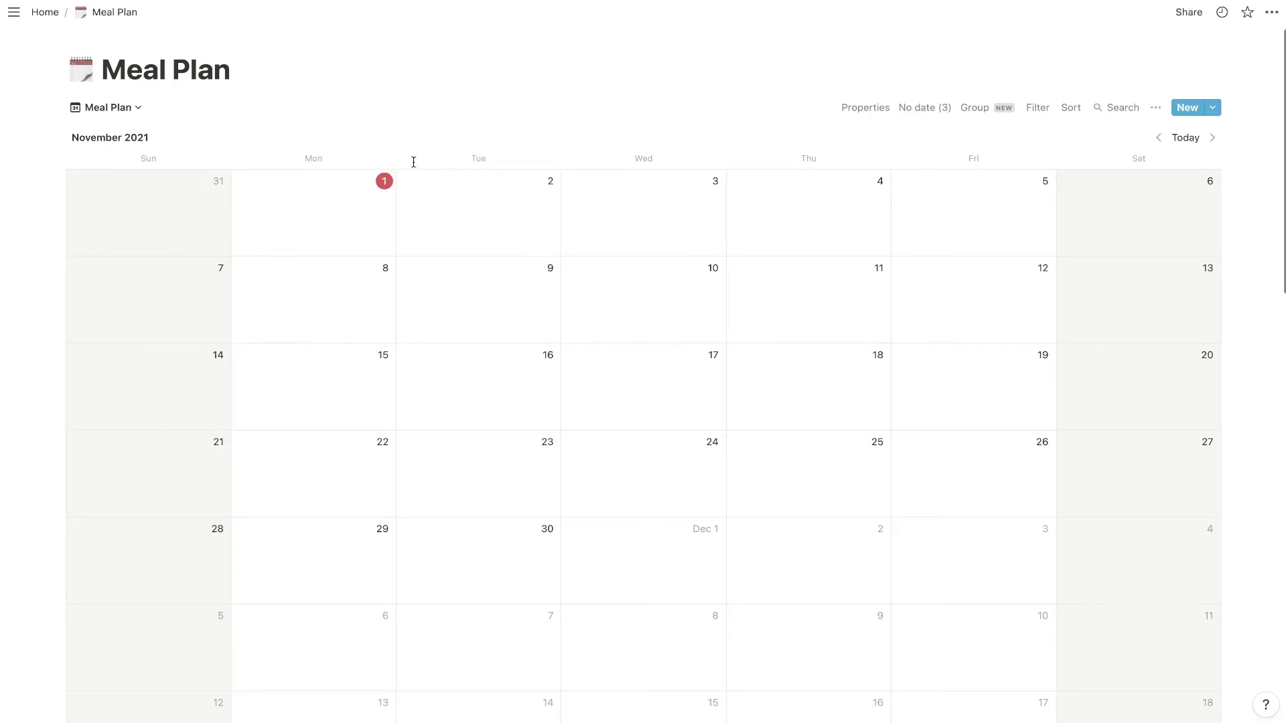
- Create three November 2 meal pages titled Breakfast, Lunch and Dinner, then reopen Dinner
left_click(410, 183)
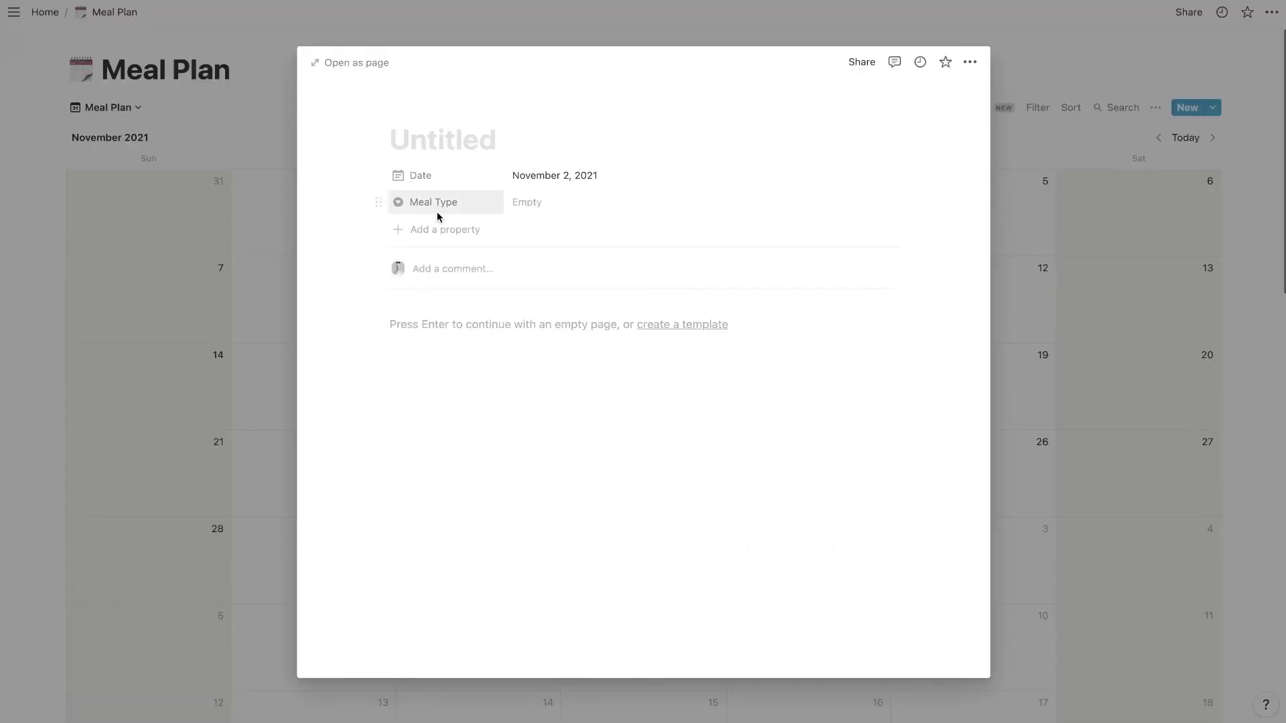
type("Breakfast")
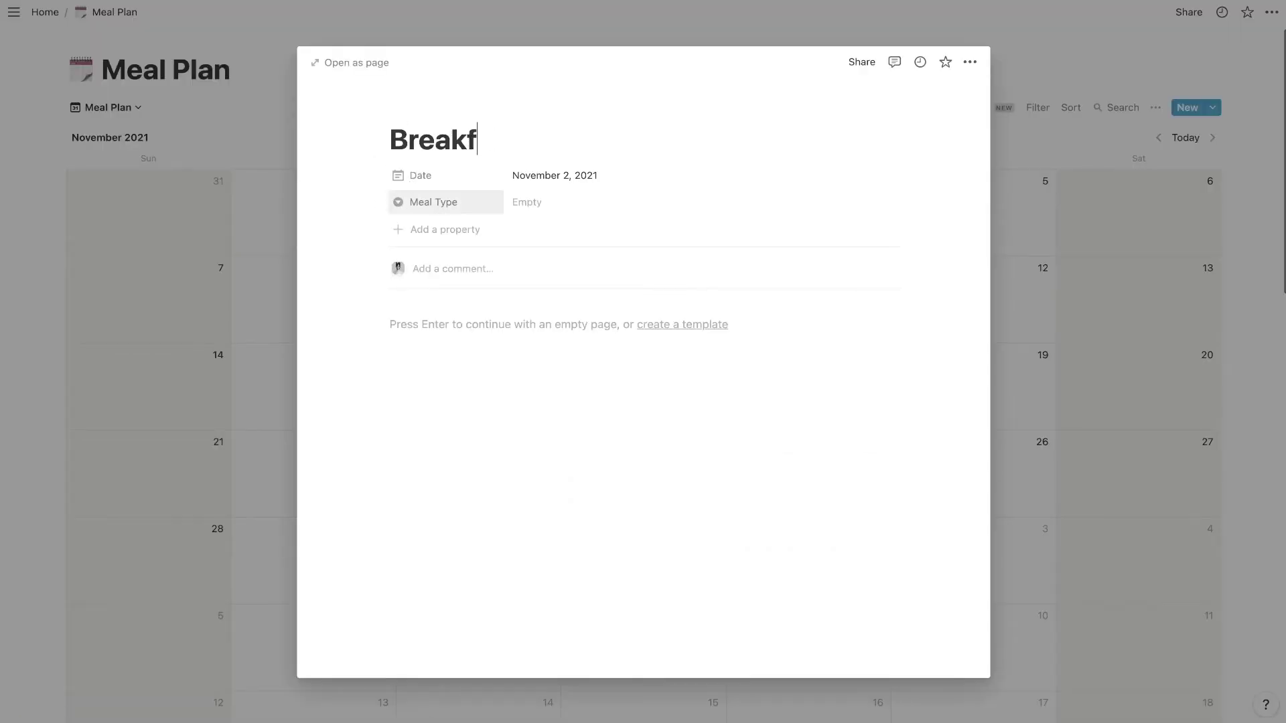
left_click(221, 227)
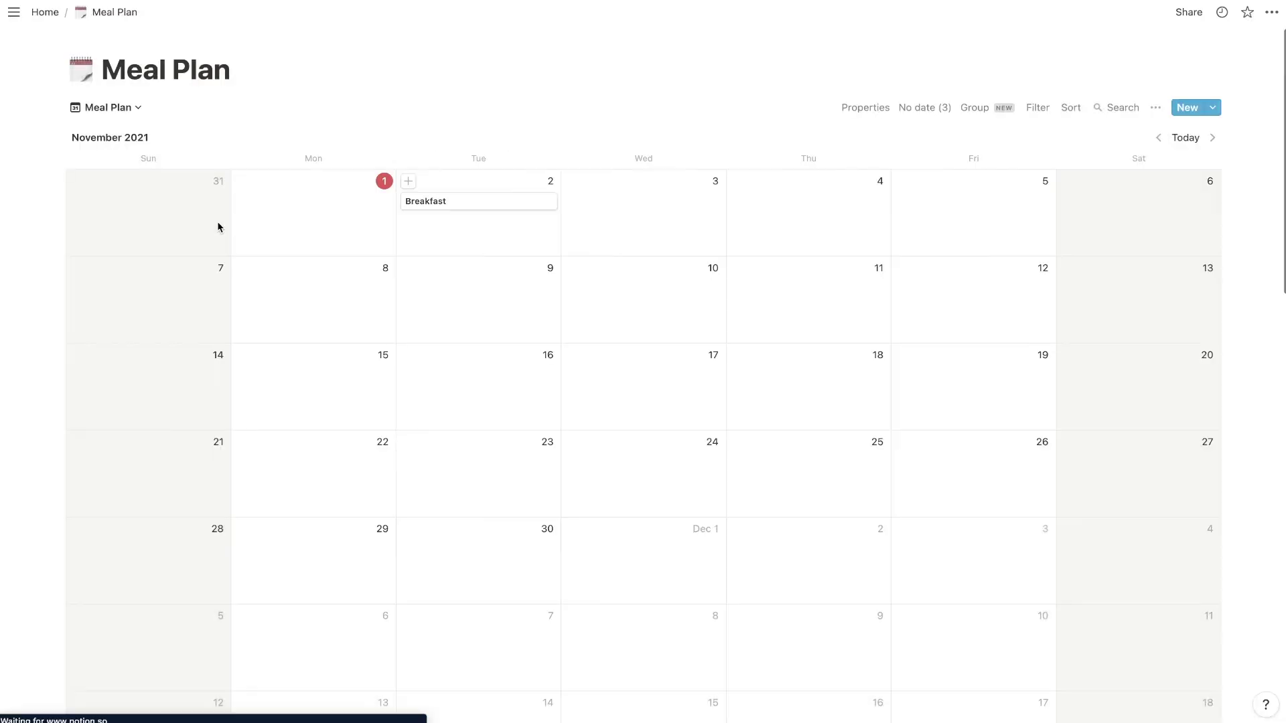
left_click(408, 181)
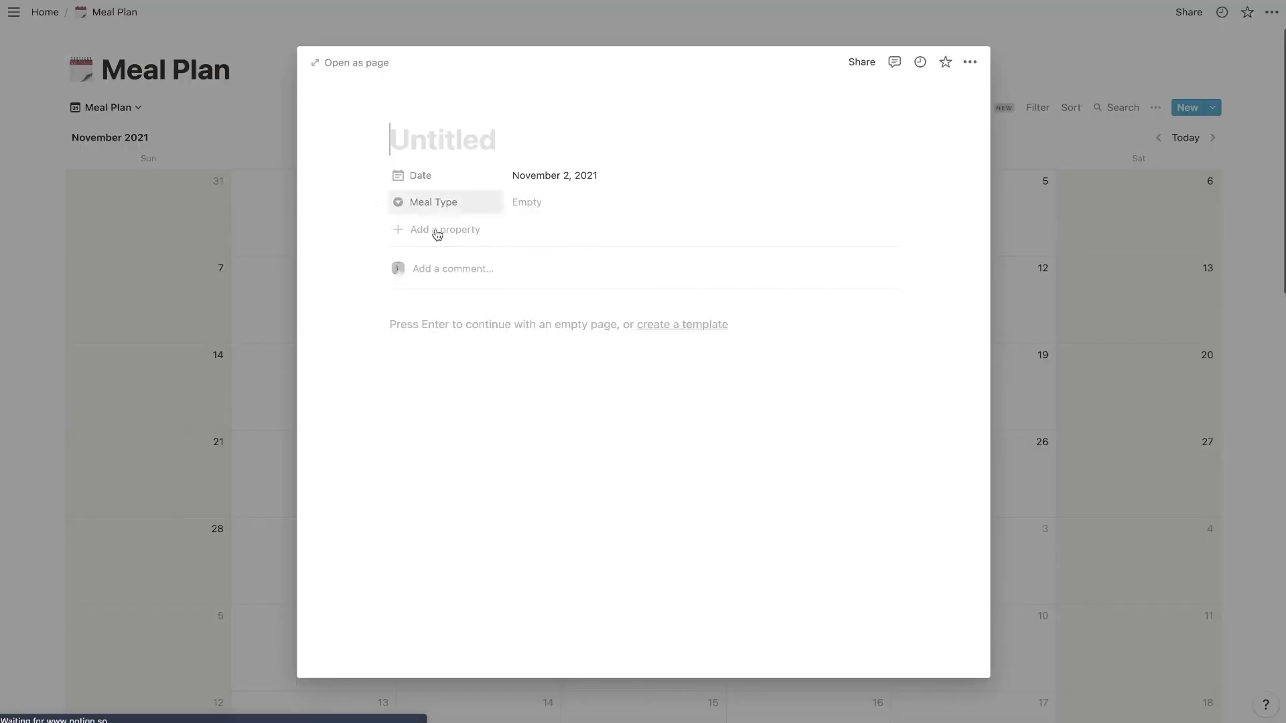
type("Lunch")
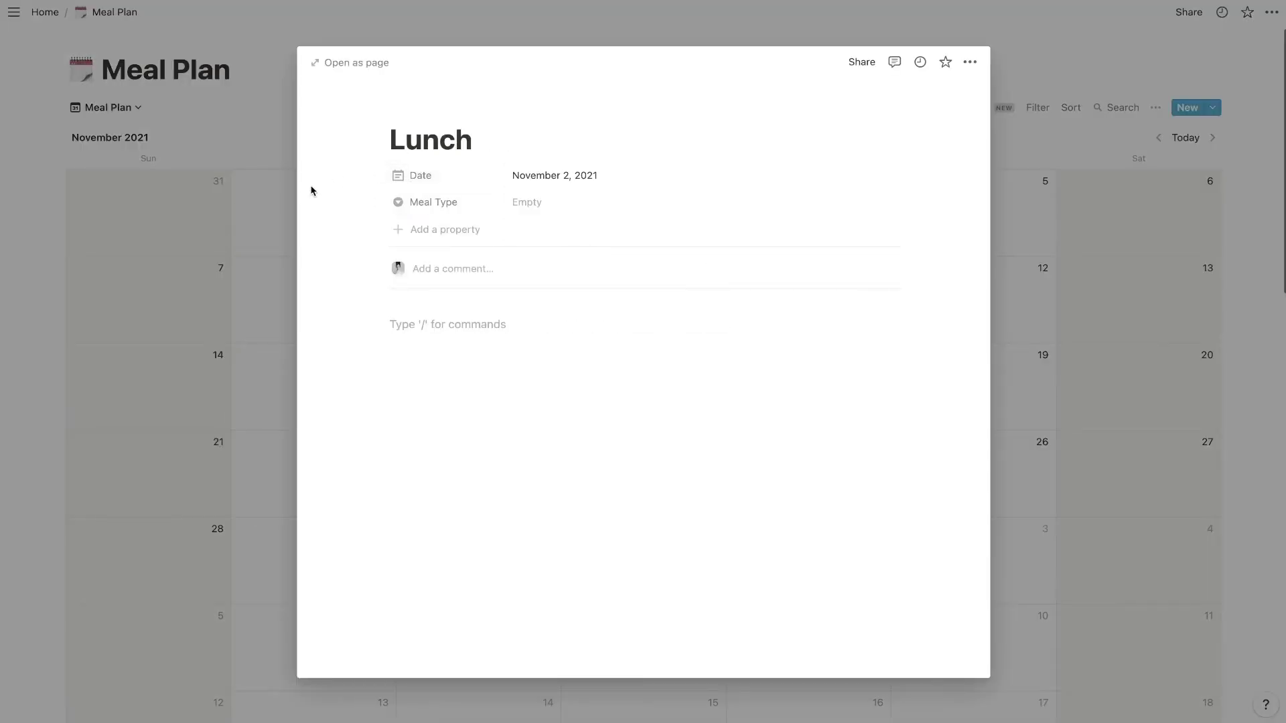
left_click(311, 189)
left_click(410, 185)
type("Dinner")
key("Return")
left_click(279, 185)
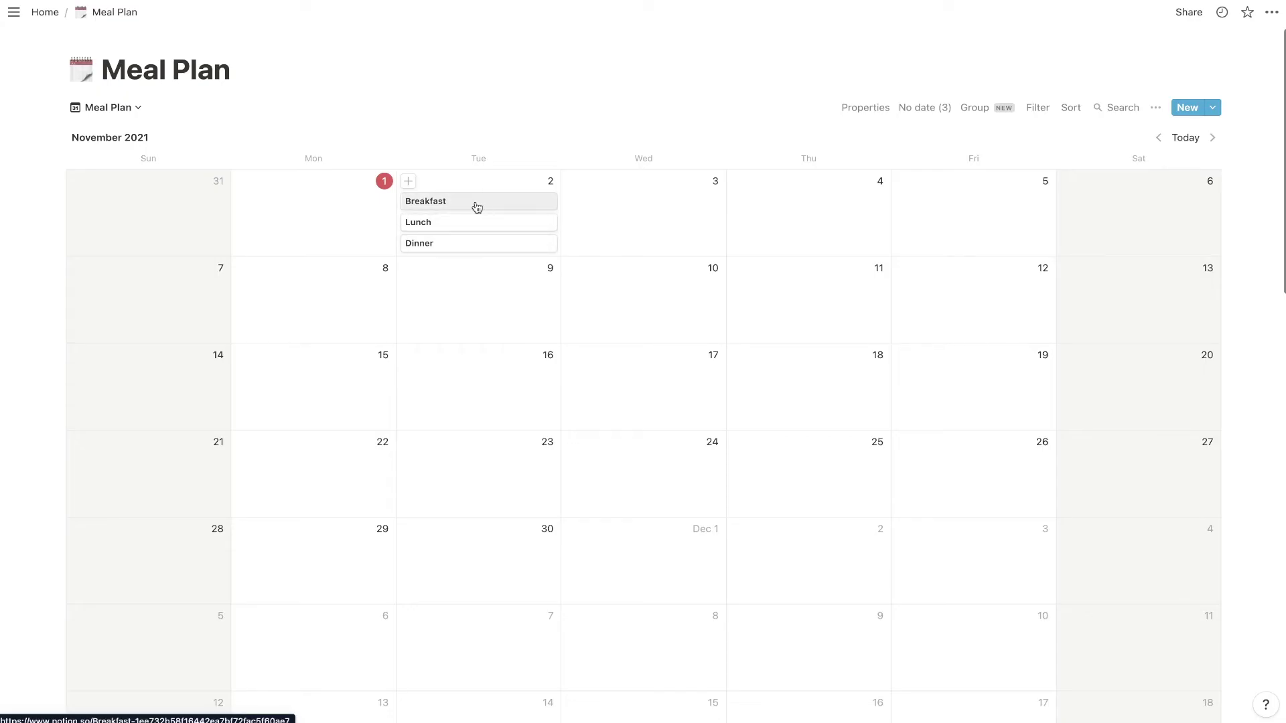
left_click(452, 243)
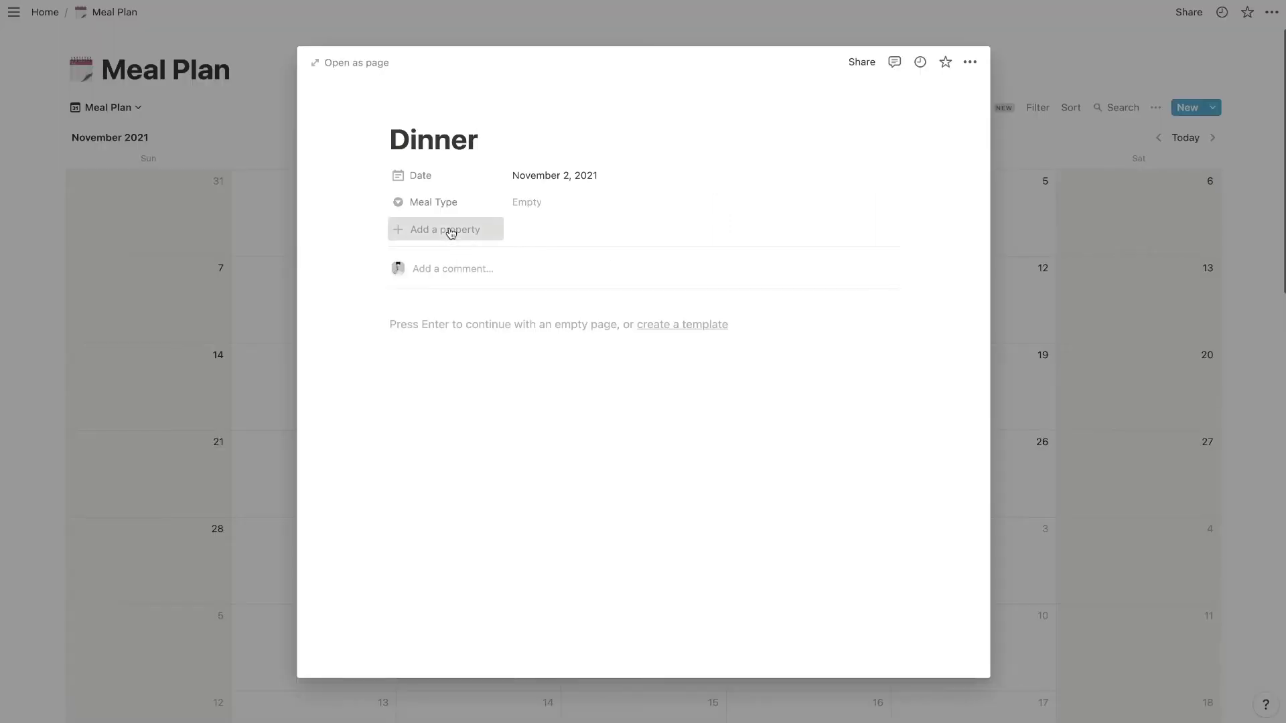
- Add a relation property to the Recipes database on the Dinner entry and name it Recipe
left_click(451, 231)
mouse_move(464, 308)
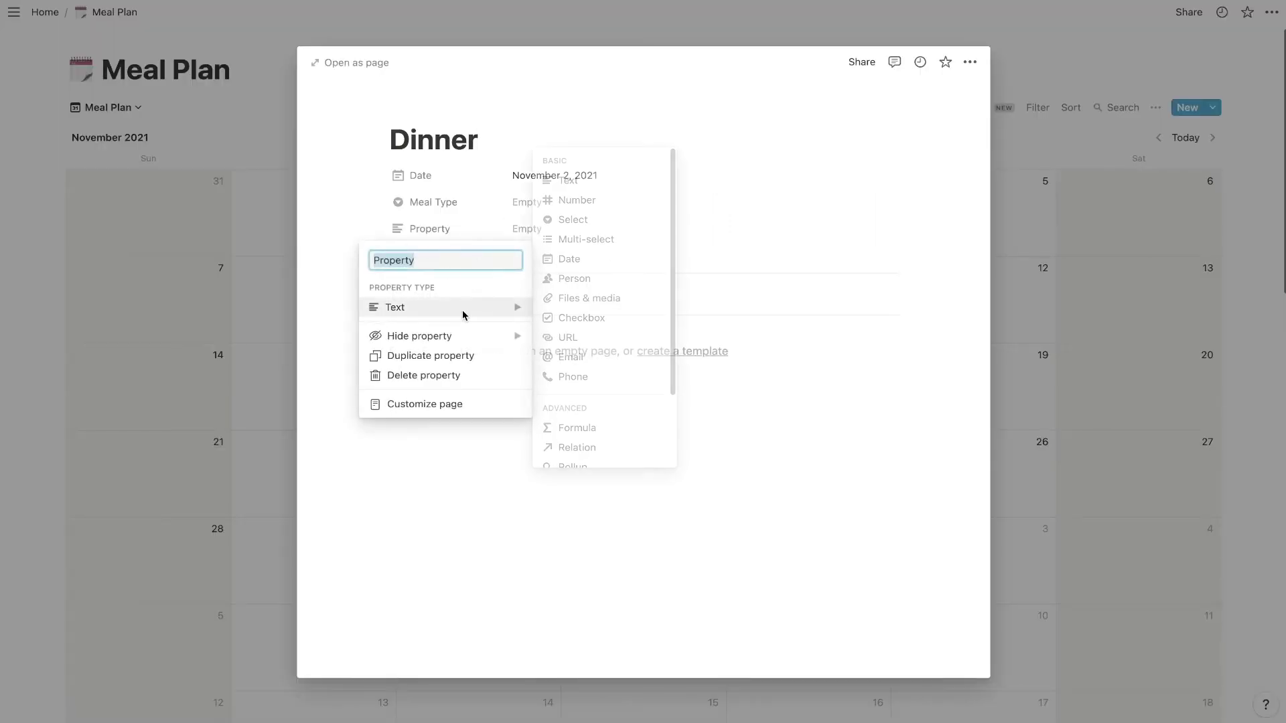
left_click(588, 448)
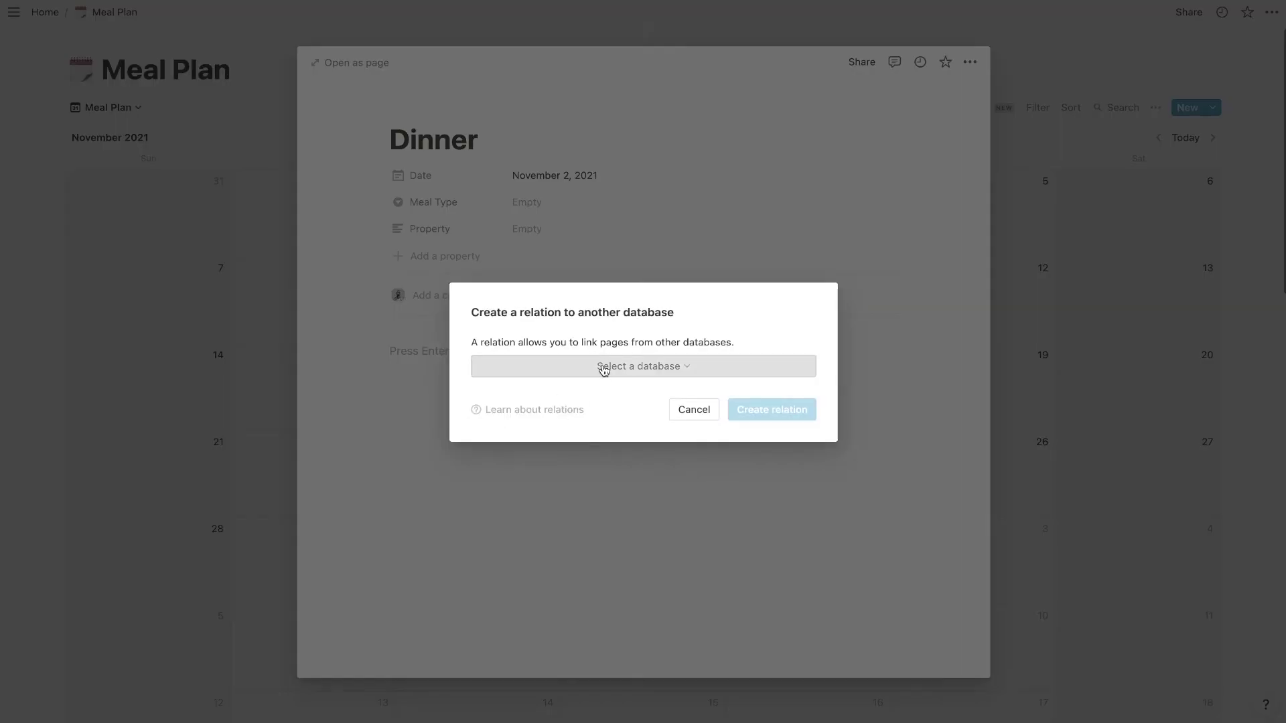
left_click(604, 369)
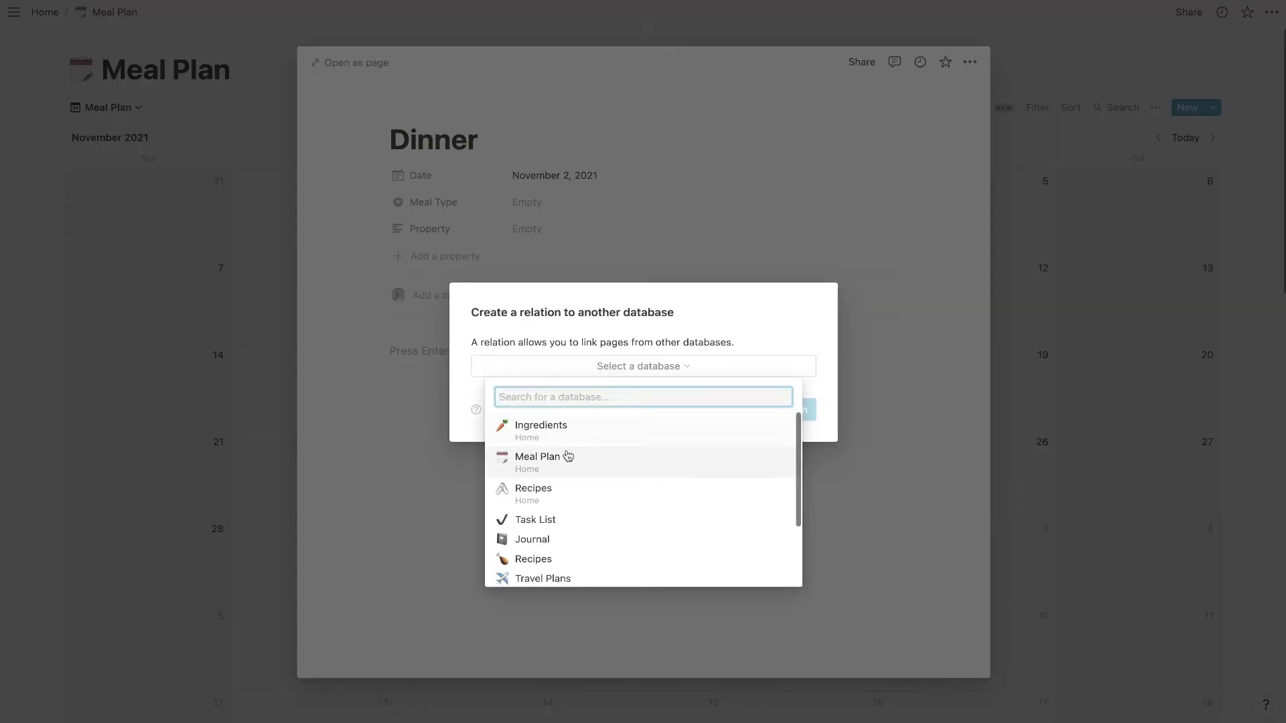
left_click(564, 491)
left_click(767, 402)
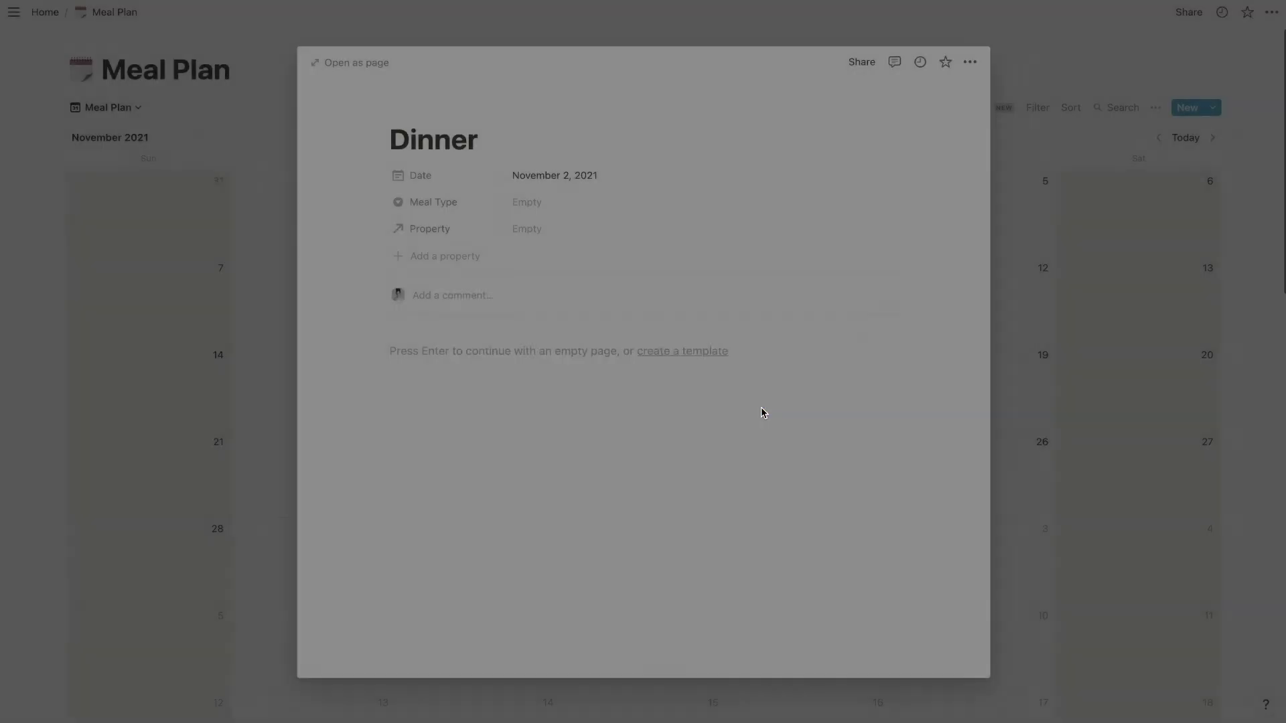
left_click(462, 229)
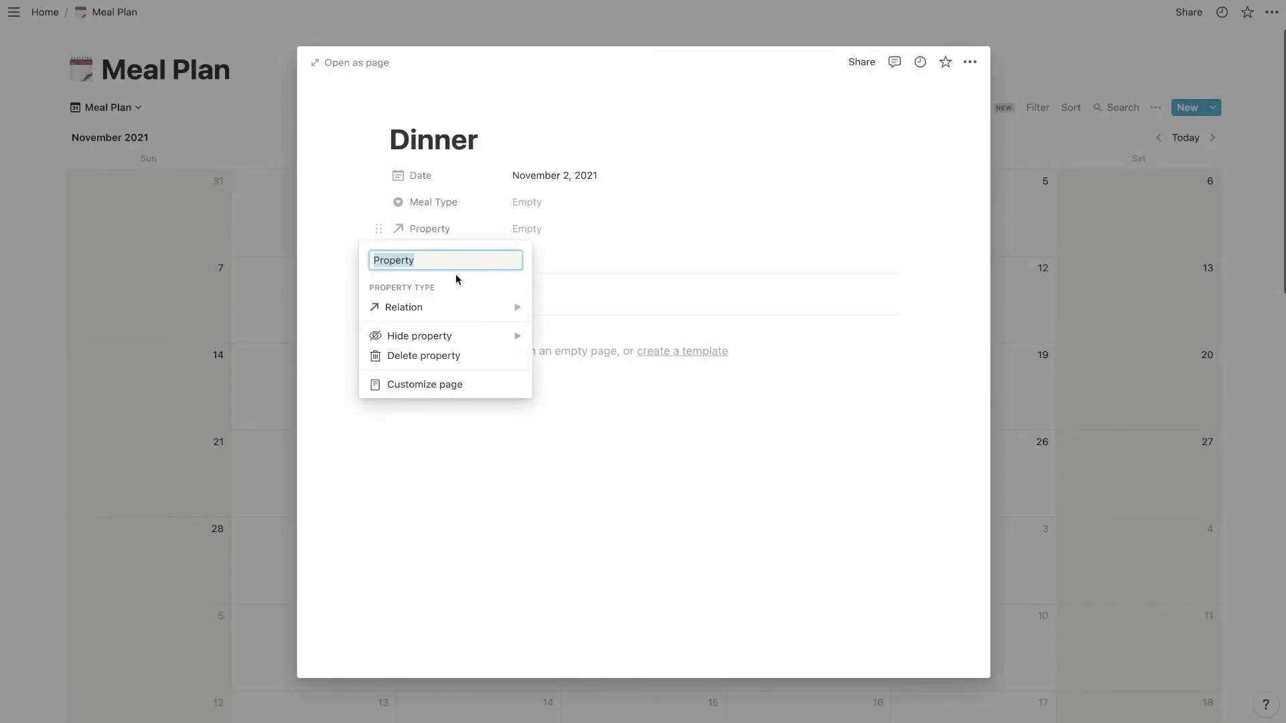
type("Recipe")
key("Return")
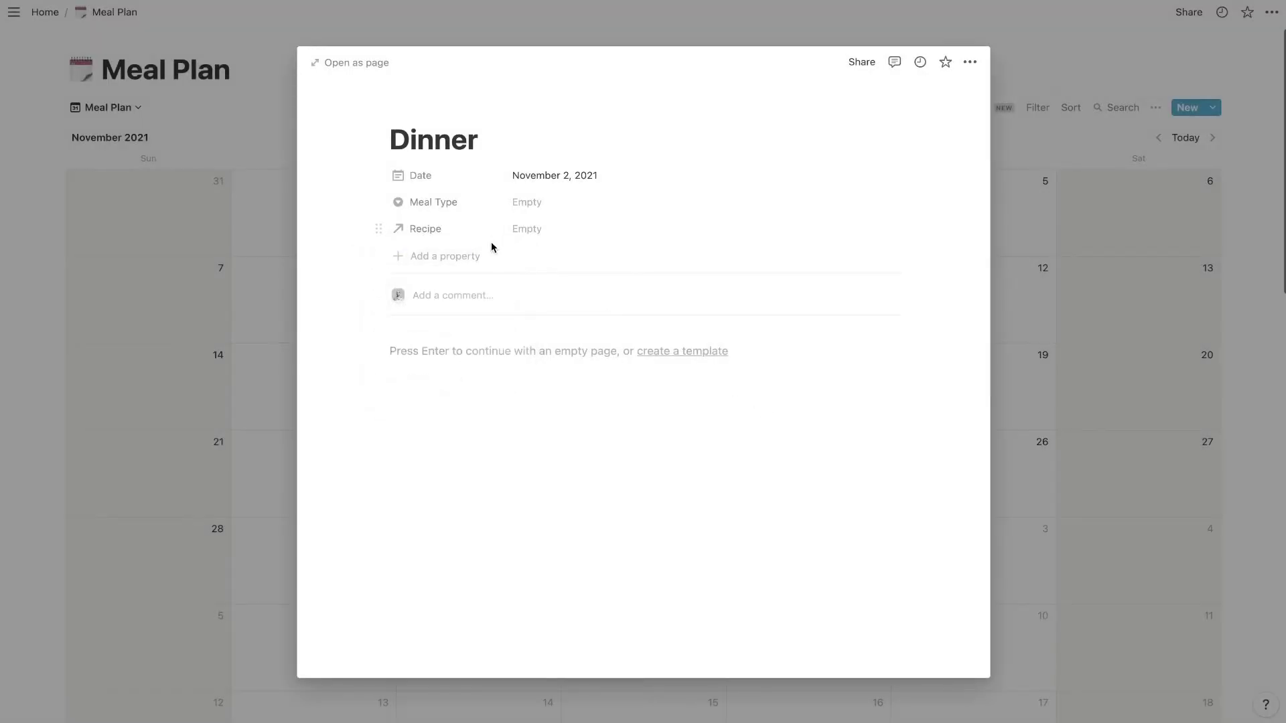
- Link Szechuan Beef Ramen Noodles as Dinner's recipe and return to the calendar
left_click(532, 228)
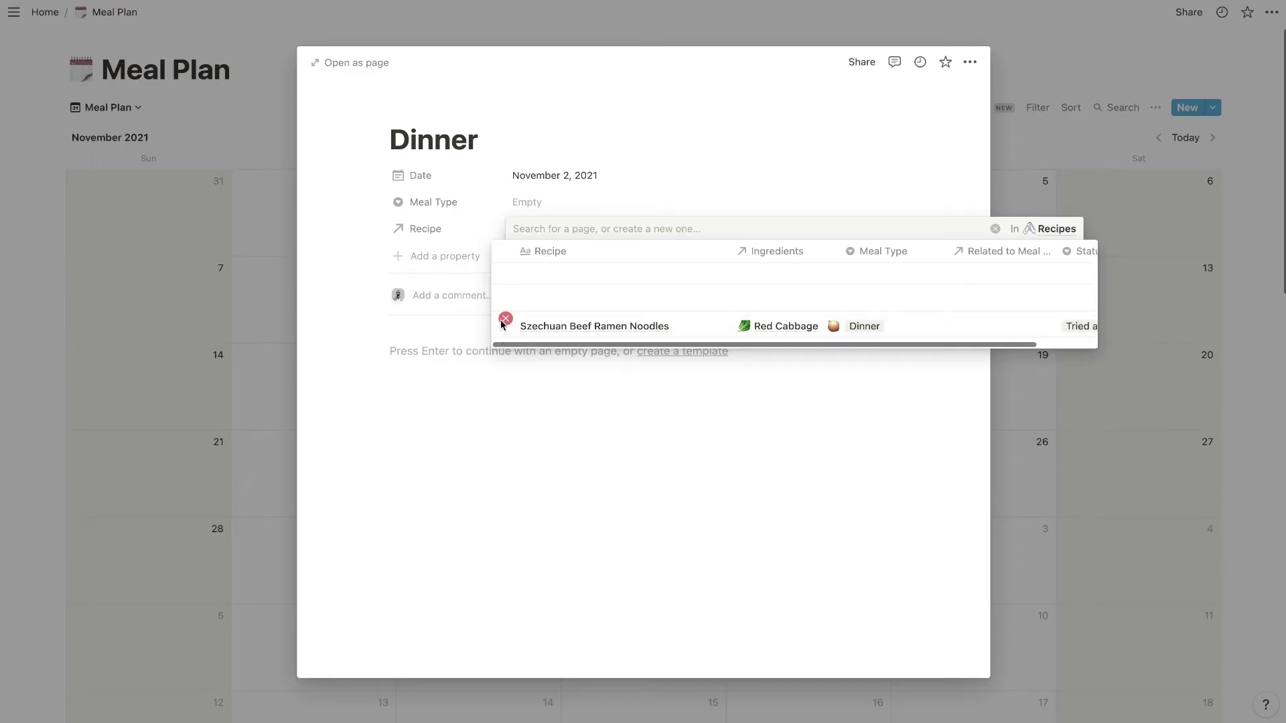
left_click(371, 355)
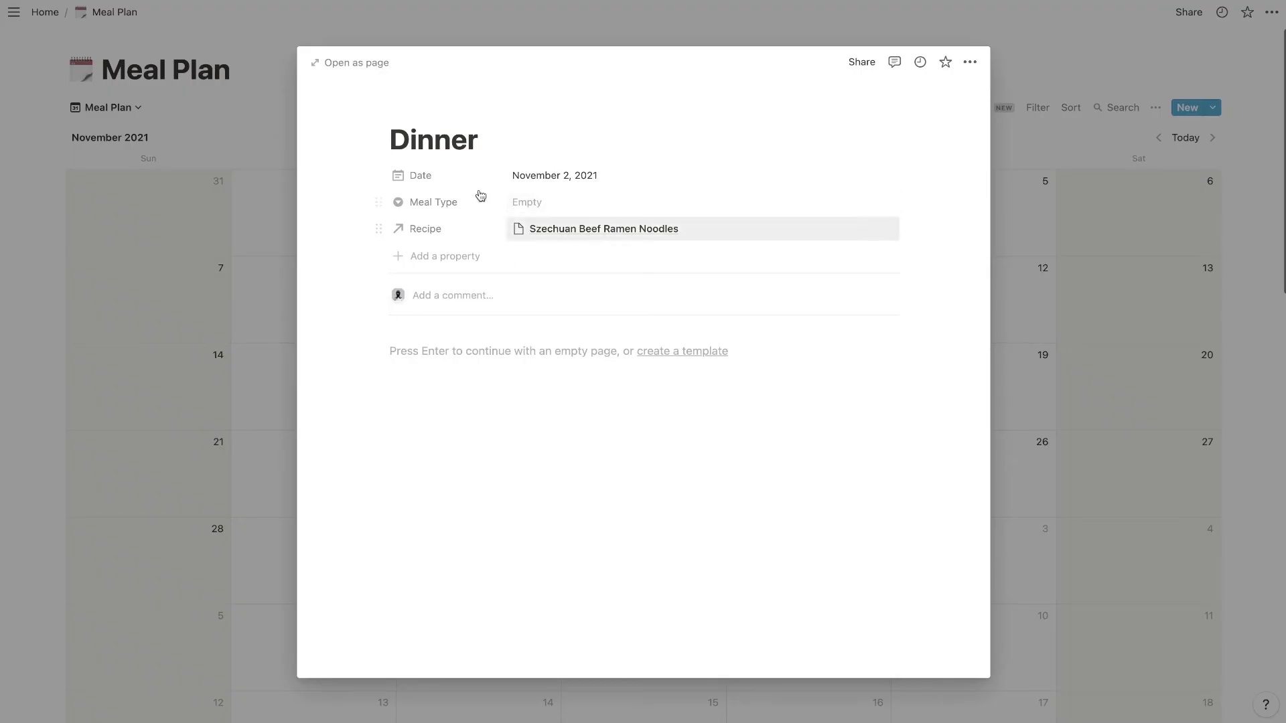
left_click(251, 210)
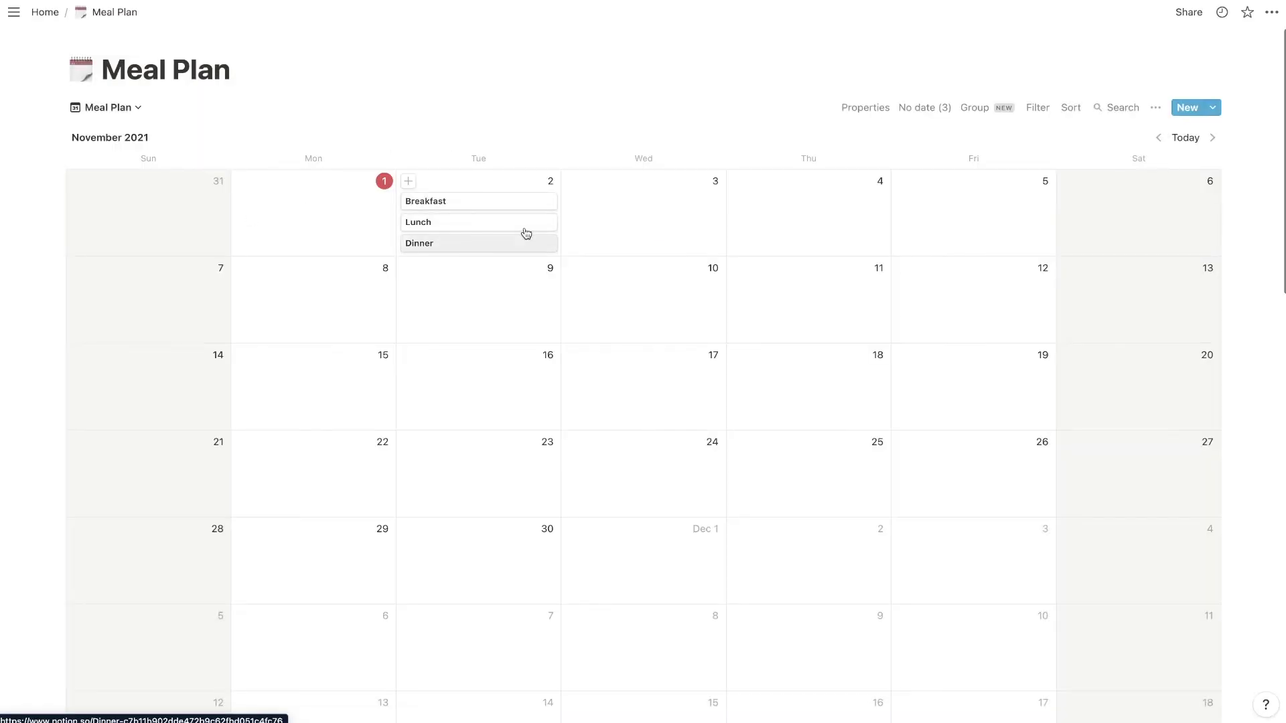
- Turn on the Recipe property for calendar cards, then return Home and add an empty line below the links
left_click(878, 109)
left_click(990, 226)
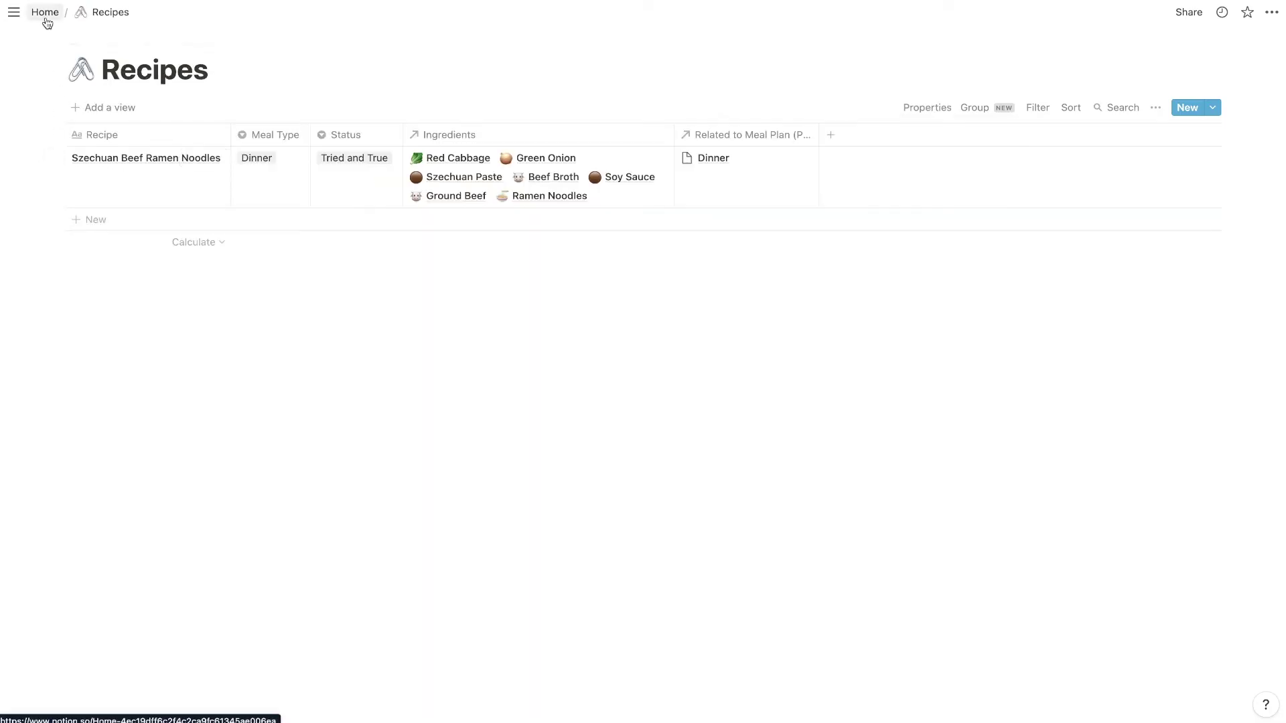
left_click(46, 14)
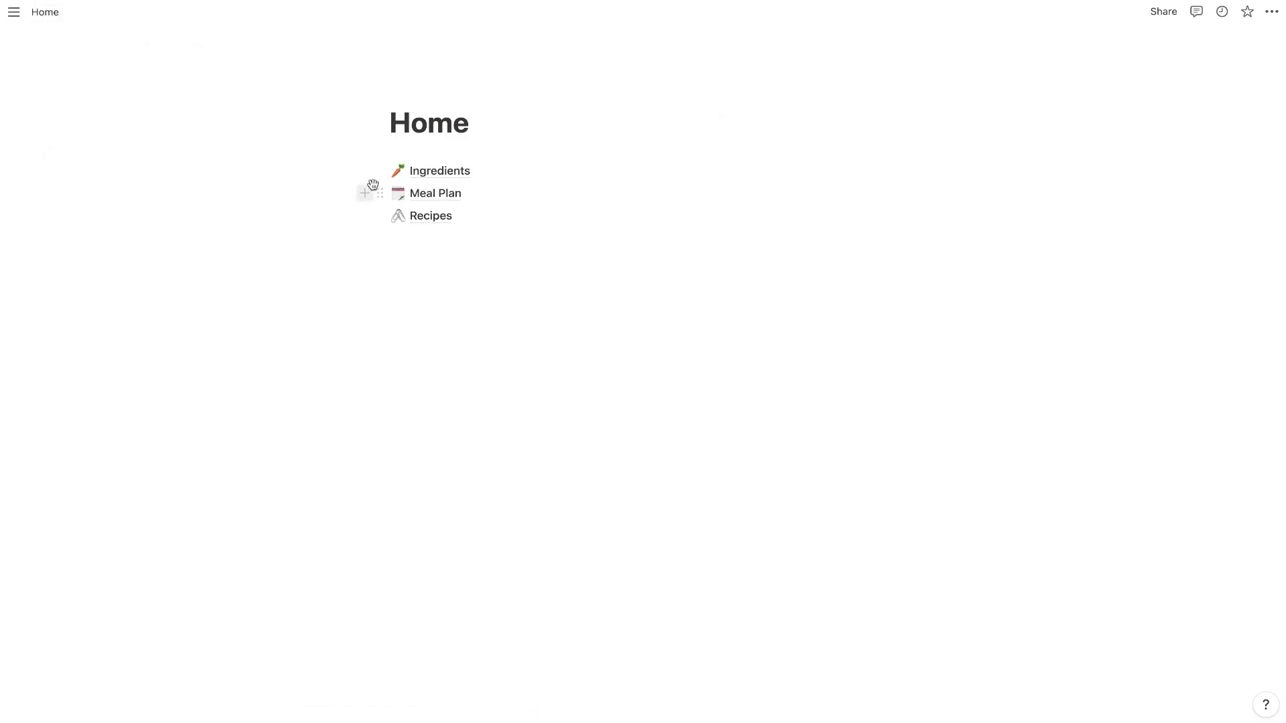
left_click(425, 172)
- Add --- dividers and place one above Ingredients so the page links sit between two dividers
type("---")
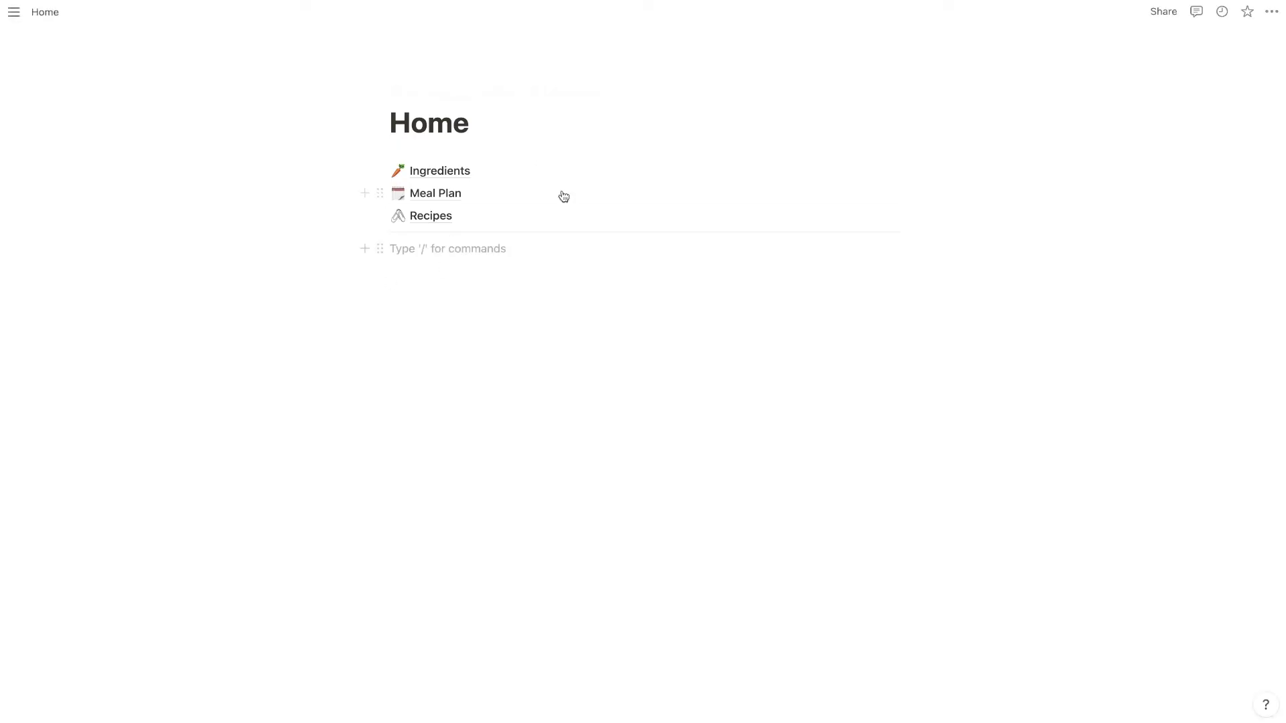
left_click(436, 146)
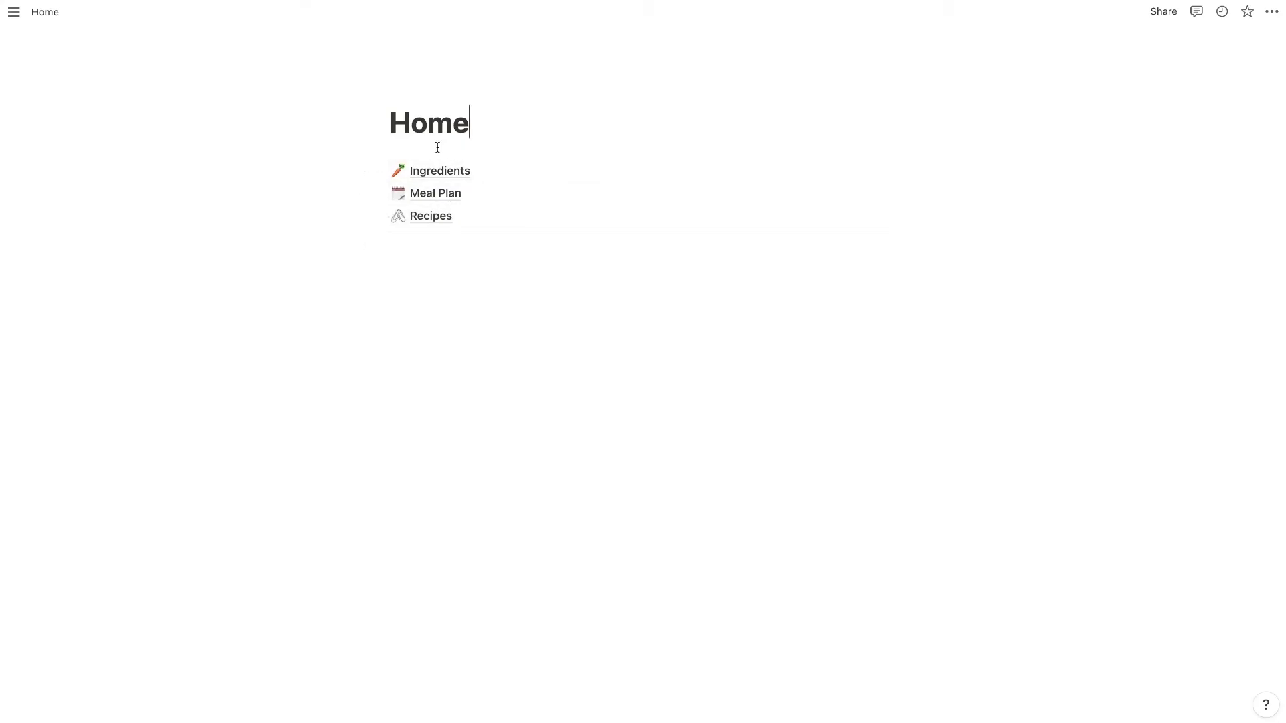
left_click(427, 246)
type("--")
key("BackSpace")
left_click_drag(378, 242, 390, 160)
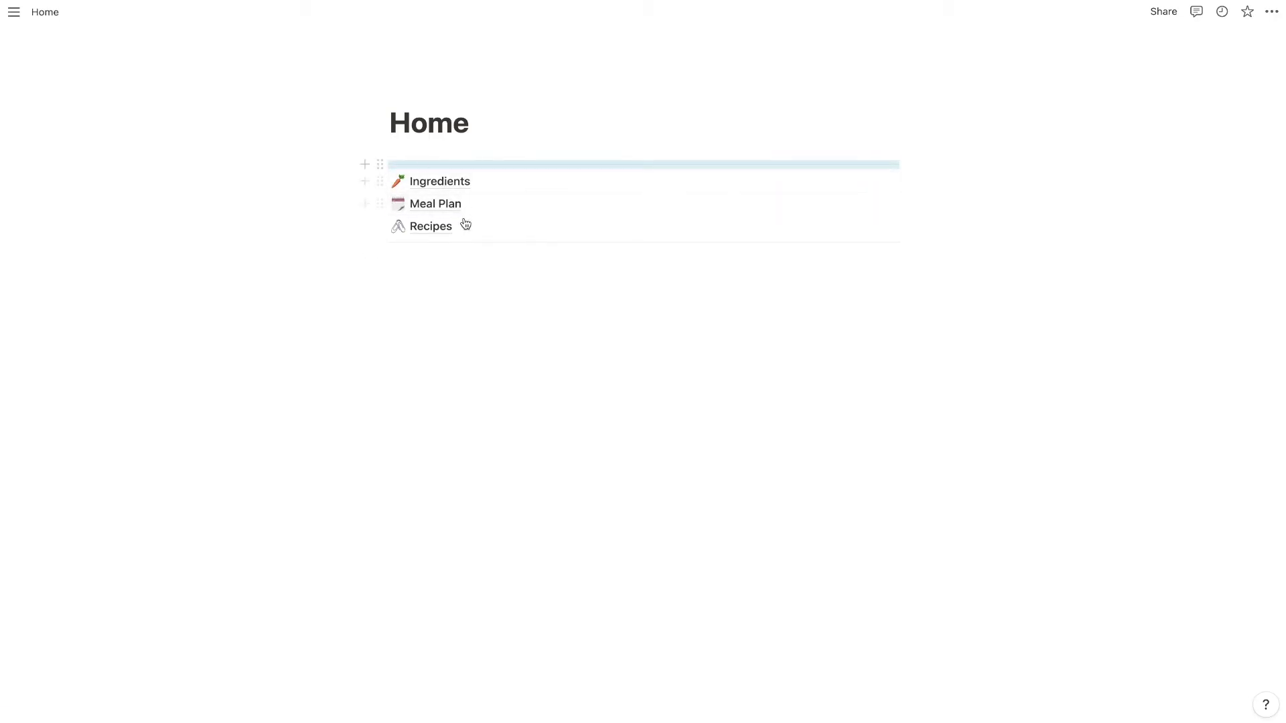
- Insert a Create linked database block on a new line below Recipes with /create
left_click(430, 261)
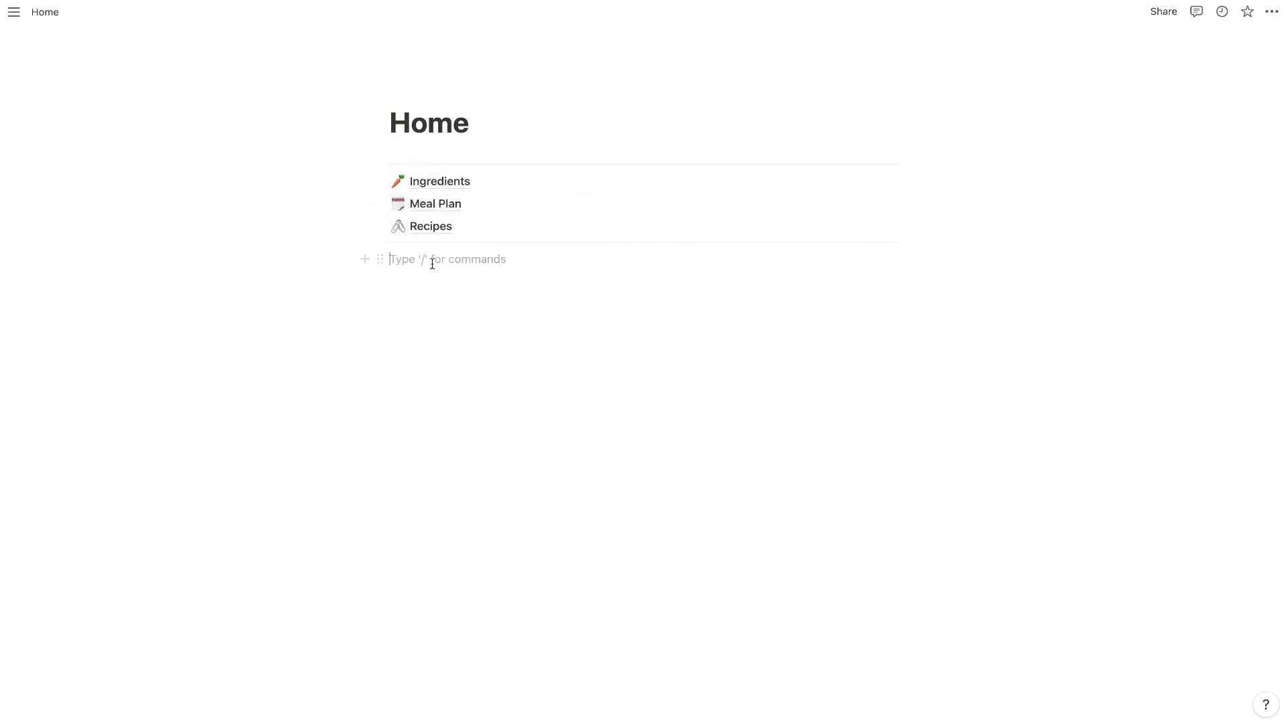
type("/create")
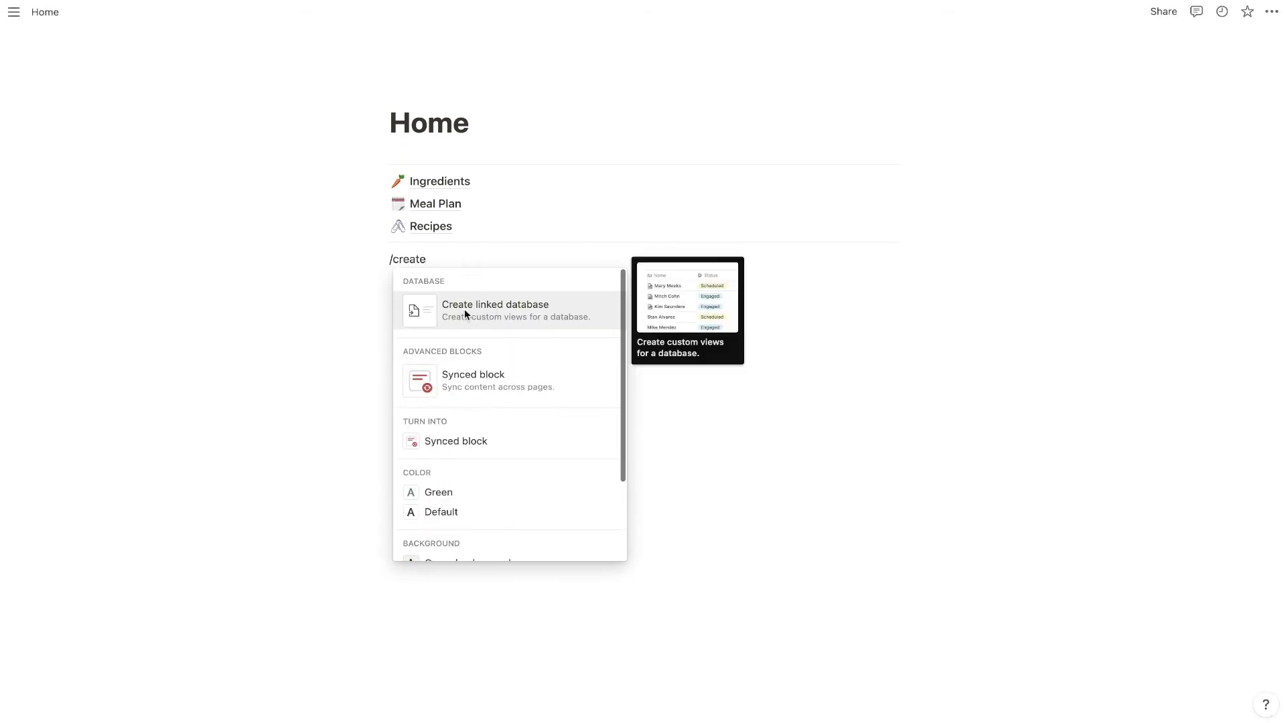
left_click(482, 311)
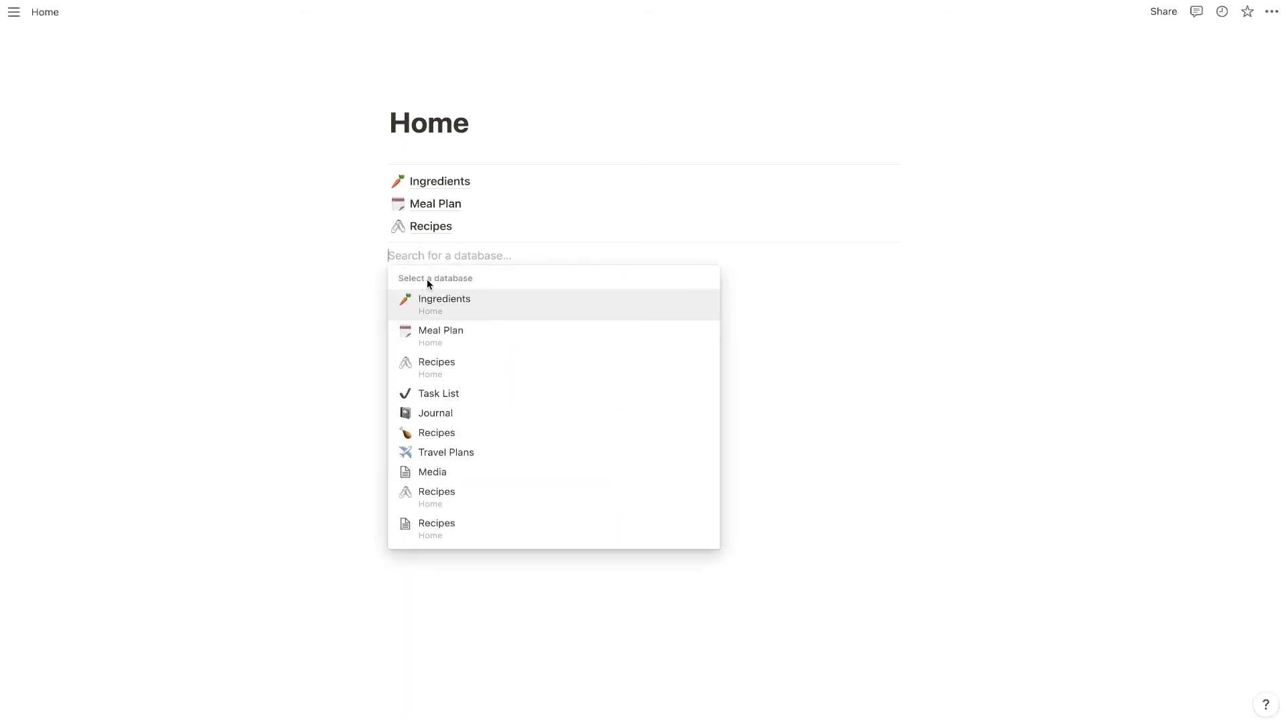
- Link the Ingredients database and add a List view named Shopping List
left_click(418, 314)
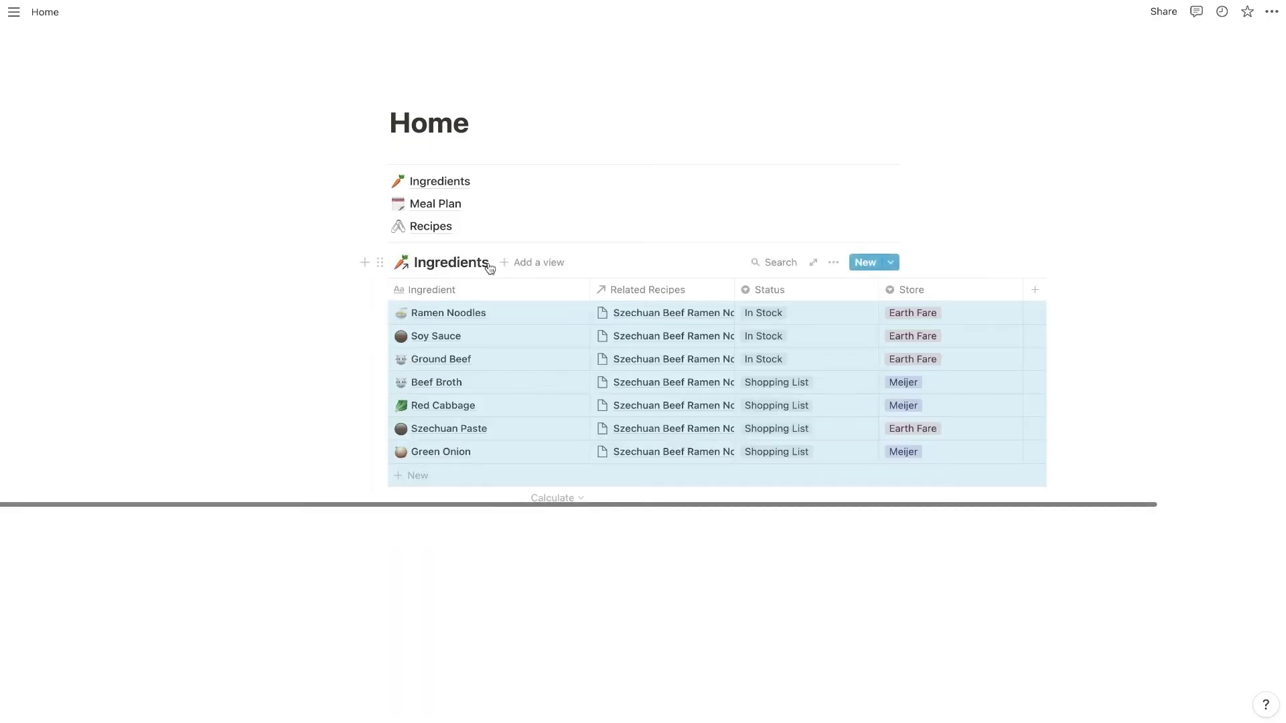
left_click(515, 262)
left_click(484, 484)
left_click(482, 290)
type("Sho")
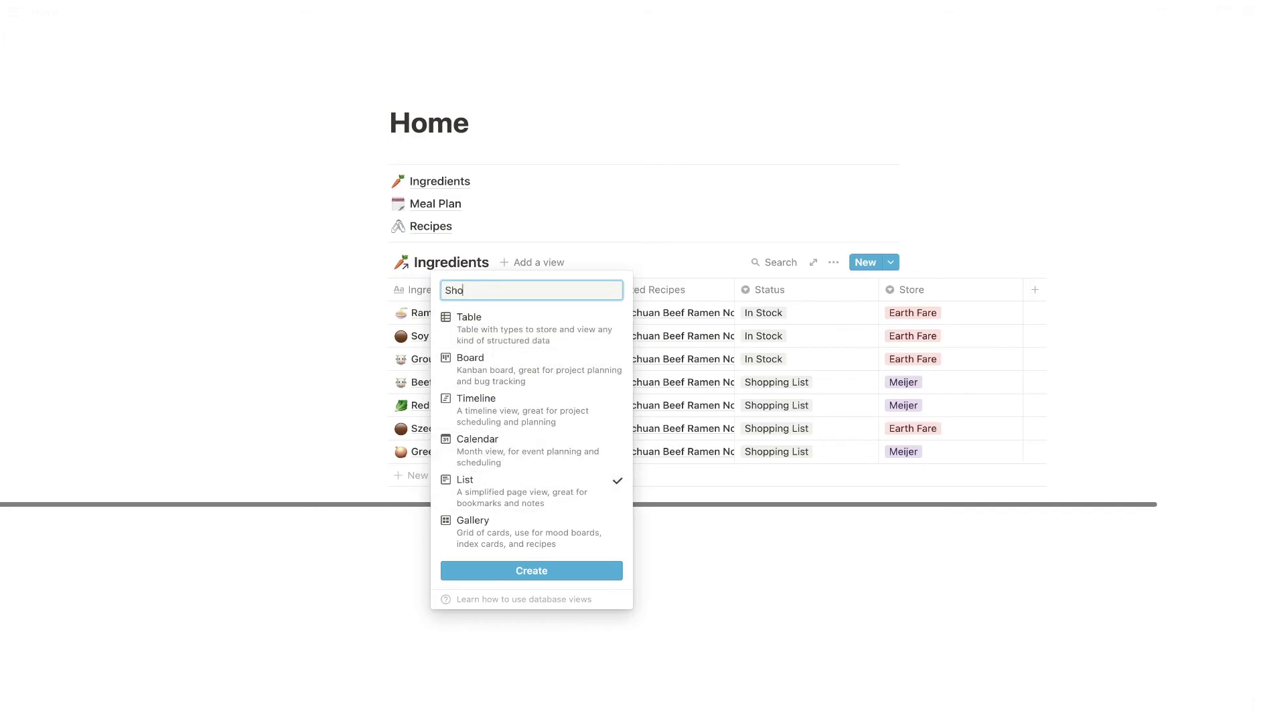
type("pping List")
left_click(533, 572)
- Filter the Shopping List view to items whose Status is Shopping List
left_click(834, 264)
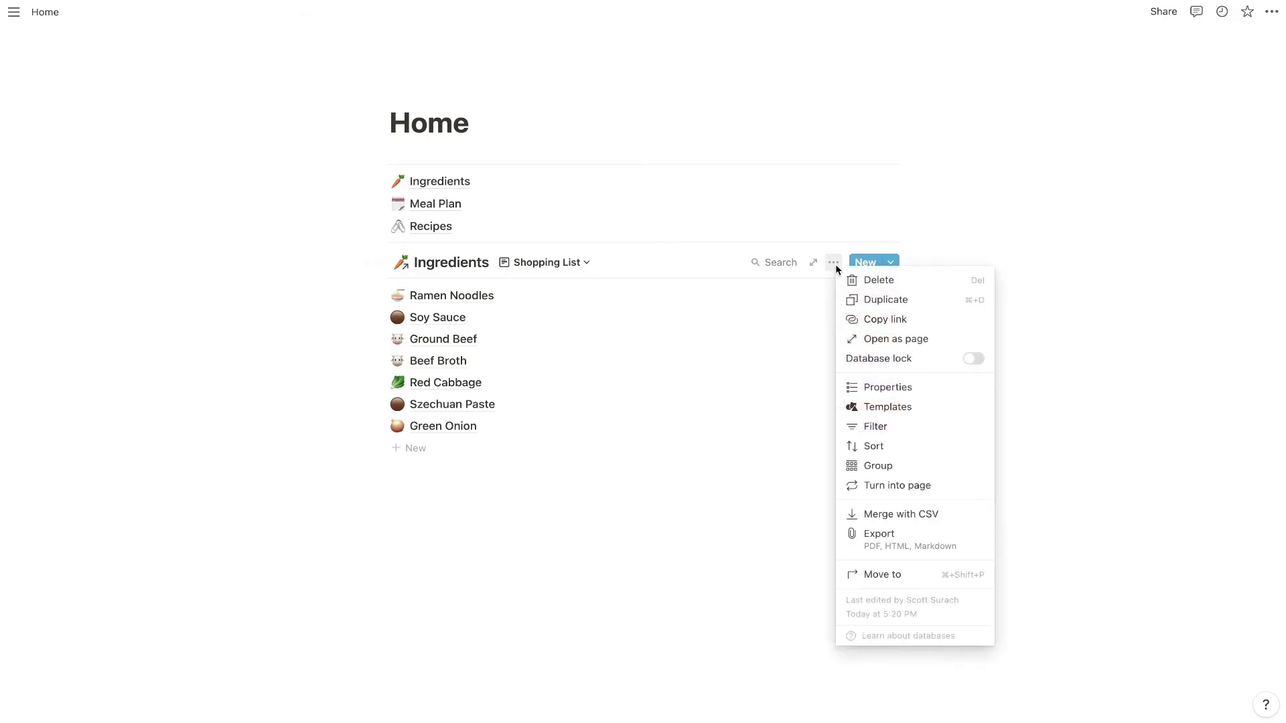
left_click(893, 427)
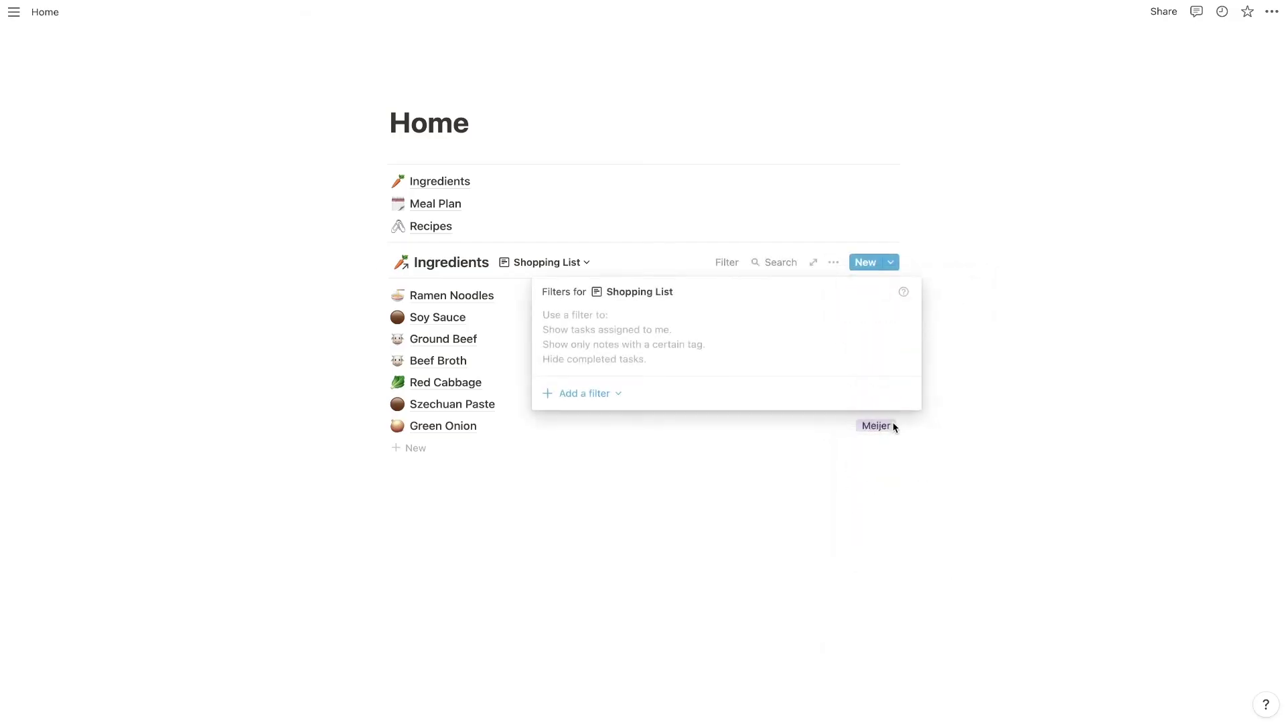
left_click(585, 395)
left_click(587, 420)
left_click(762, 311)
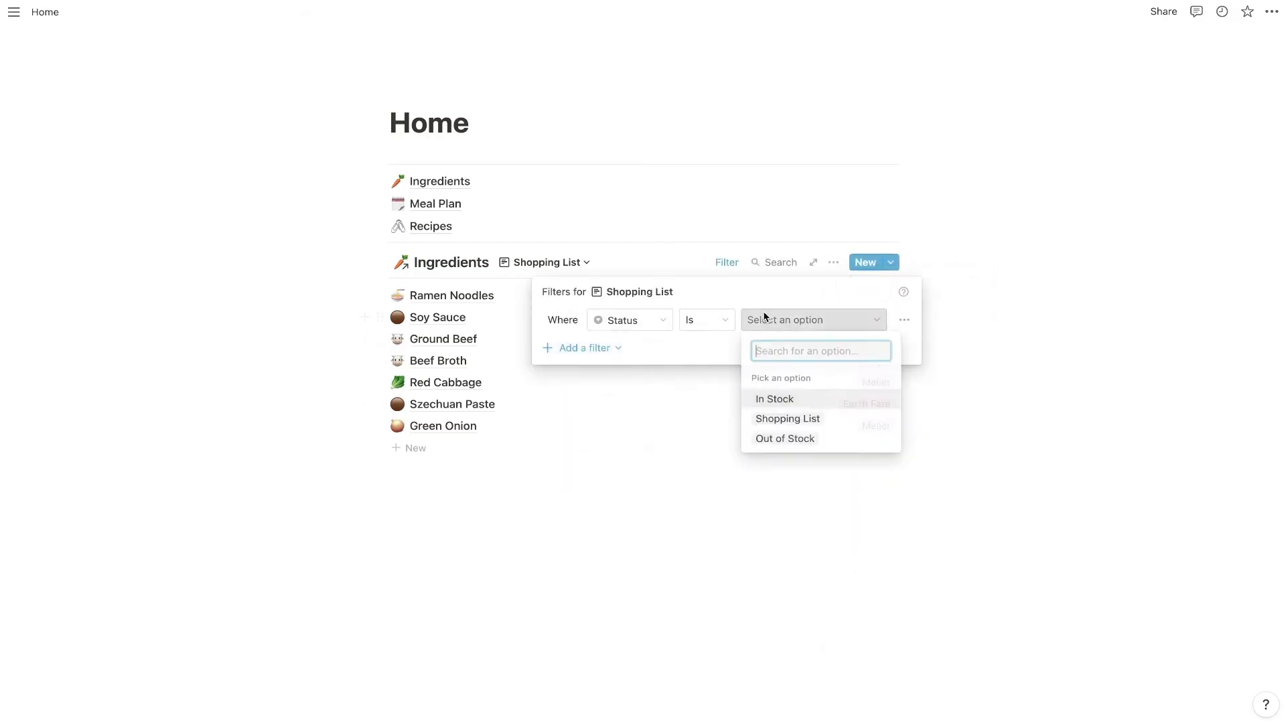
left_click(786, 416)
left_click(626, 422)
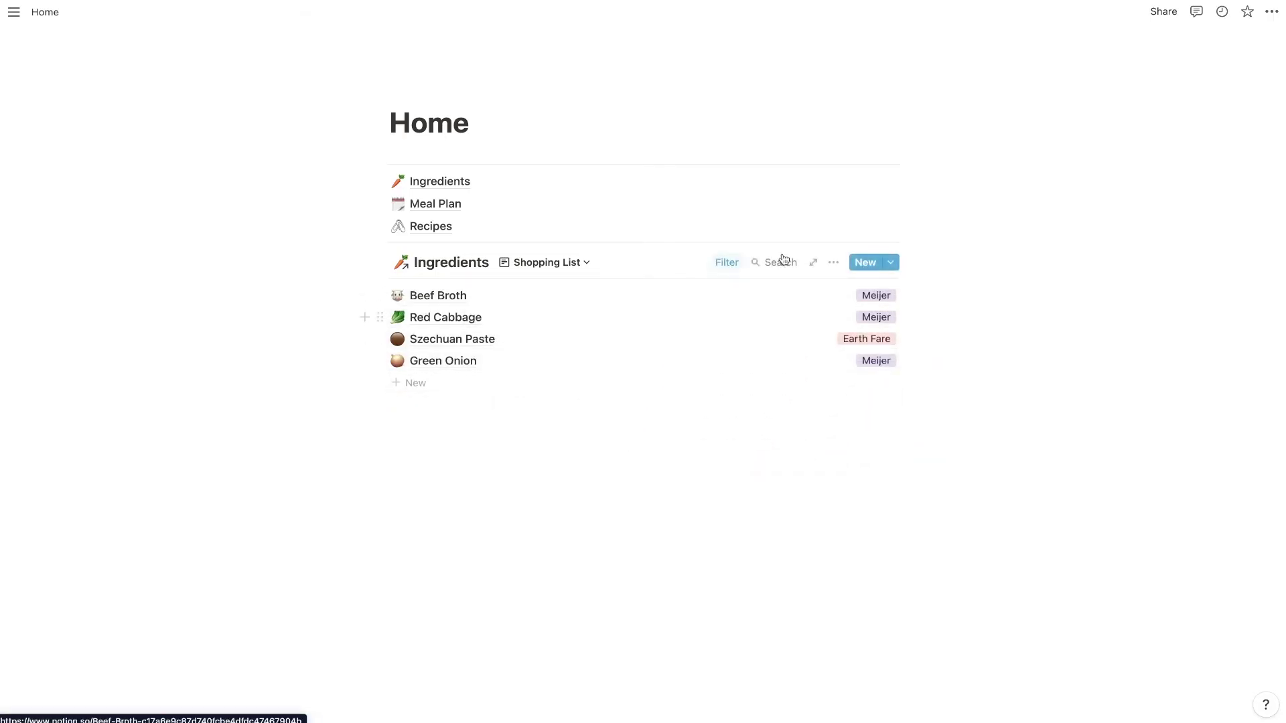
- Show the Status and Related Recipes properties in the list
left_click(833, 262)
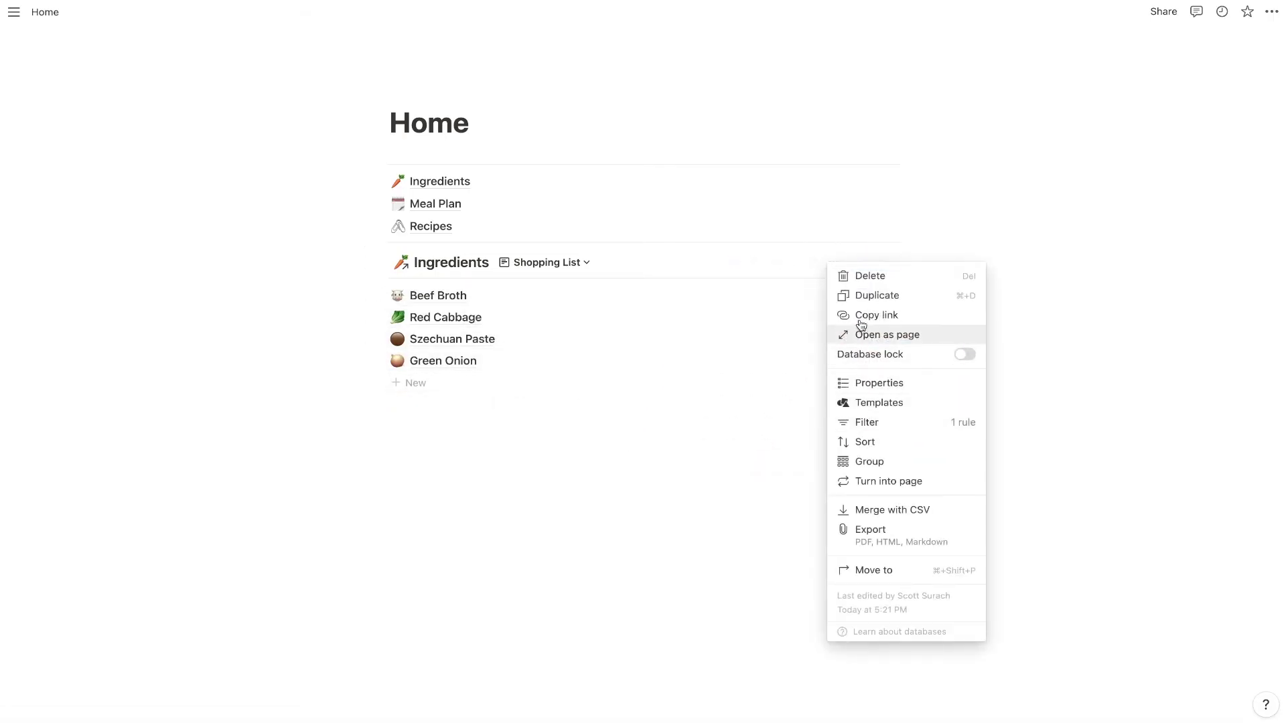
left_click(876, 382)
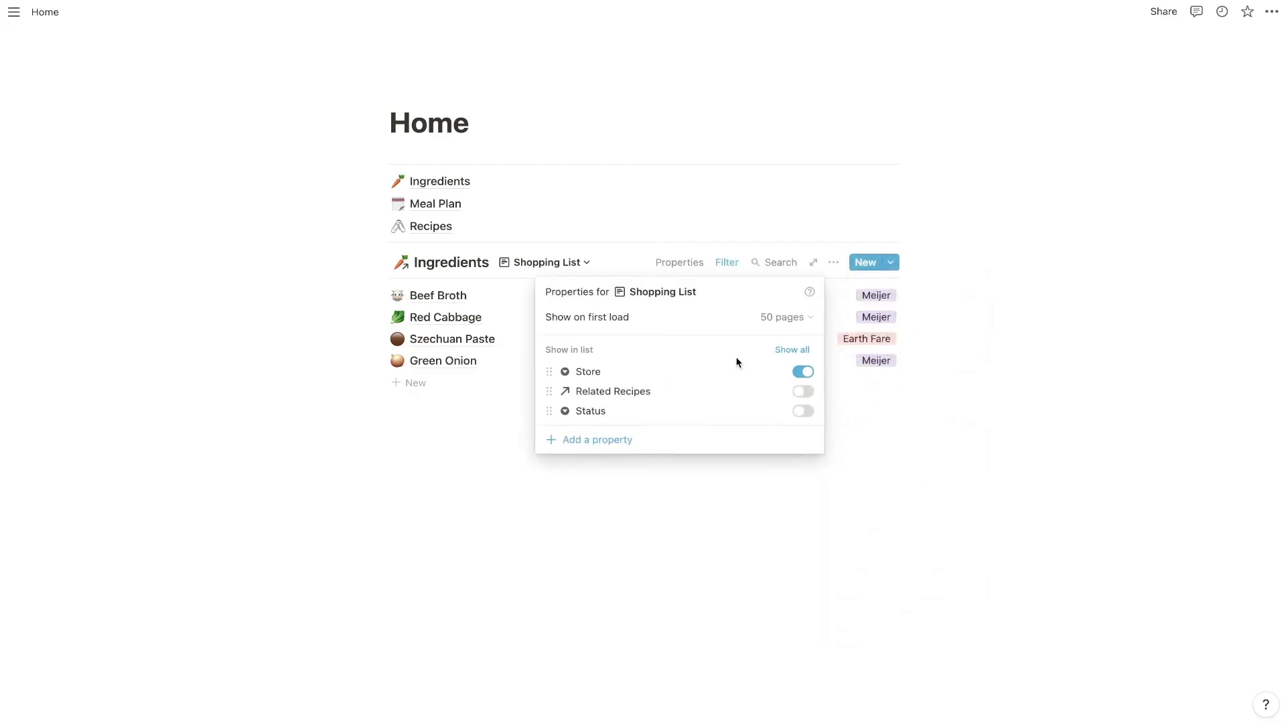
left_click(802, 411)
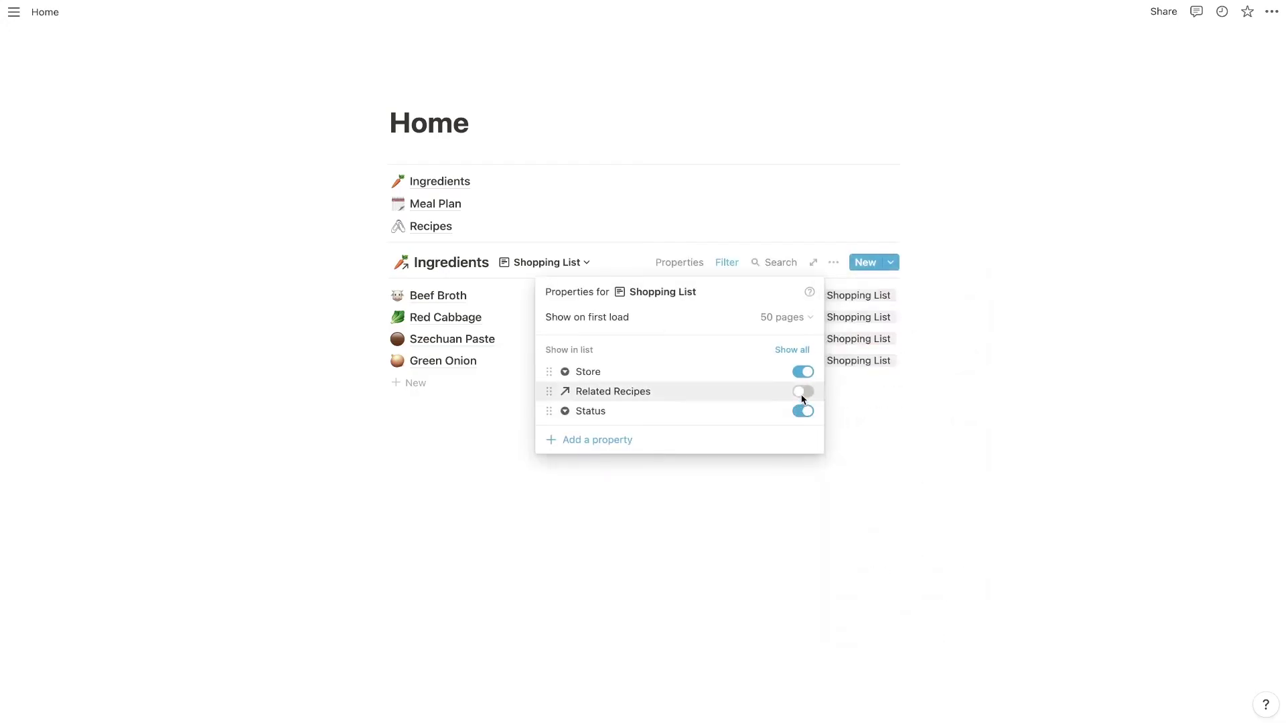
left_click(803, 391)
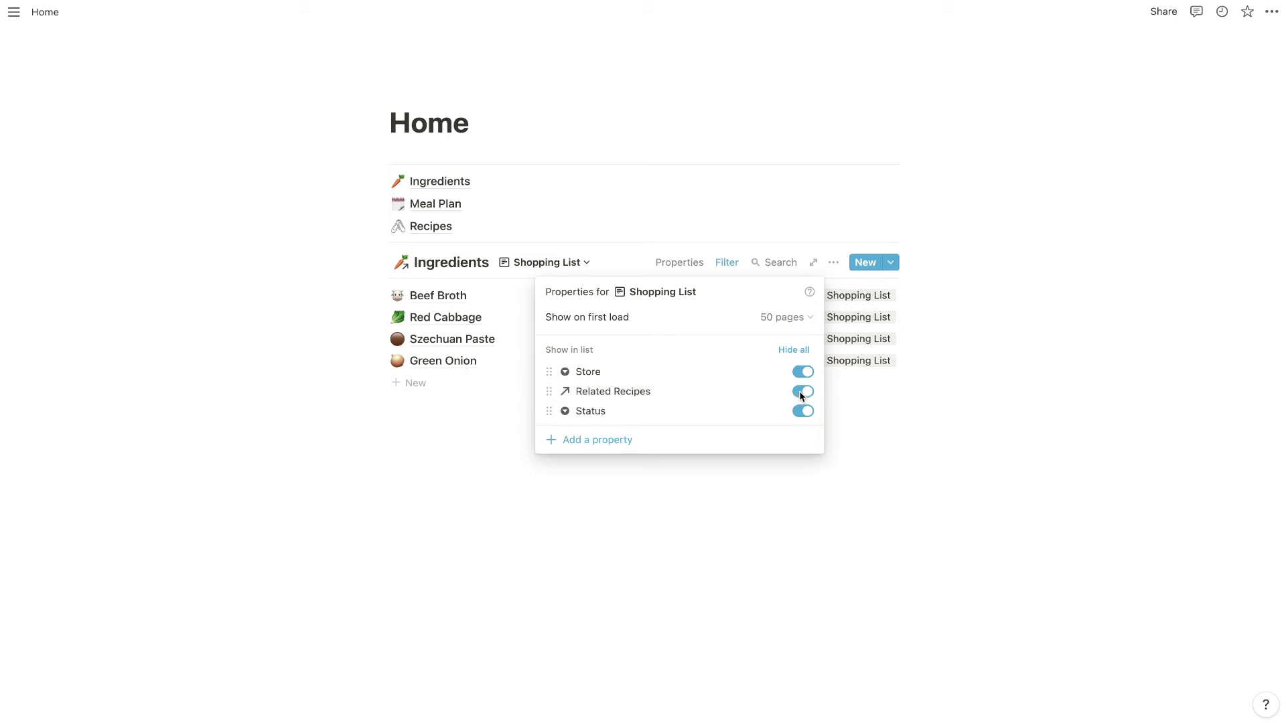
left_click(900, 403)
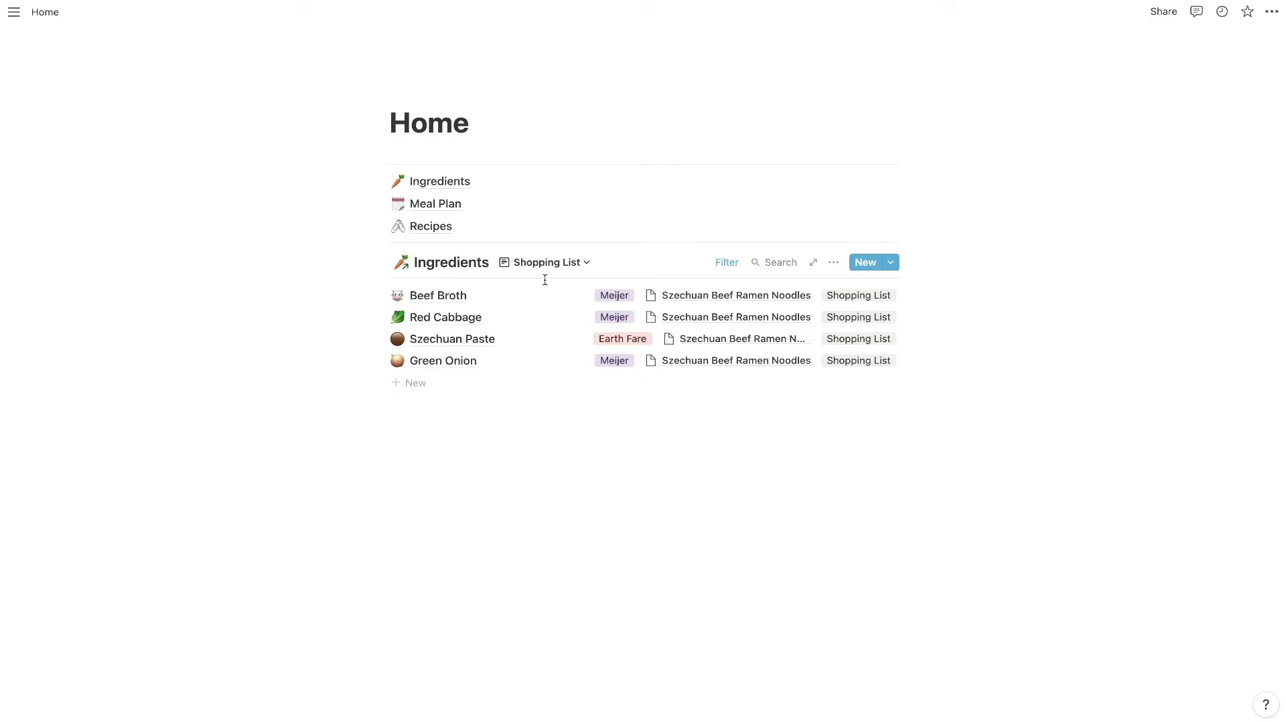
- Set Beef Broth's status to In Stock so it drops off the shopping list
left_click(874, 299)
left_click(606, 305)
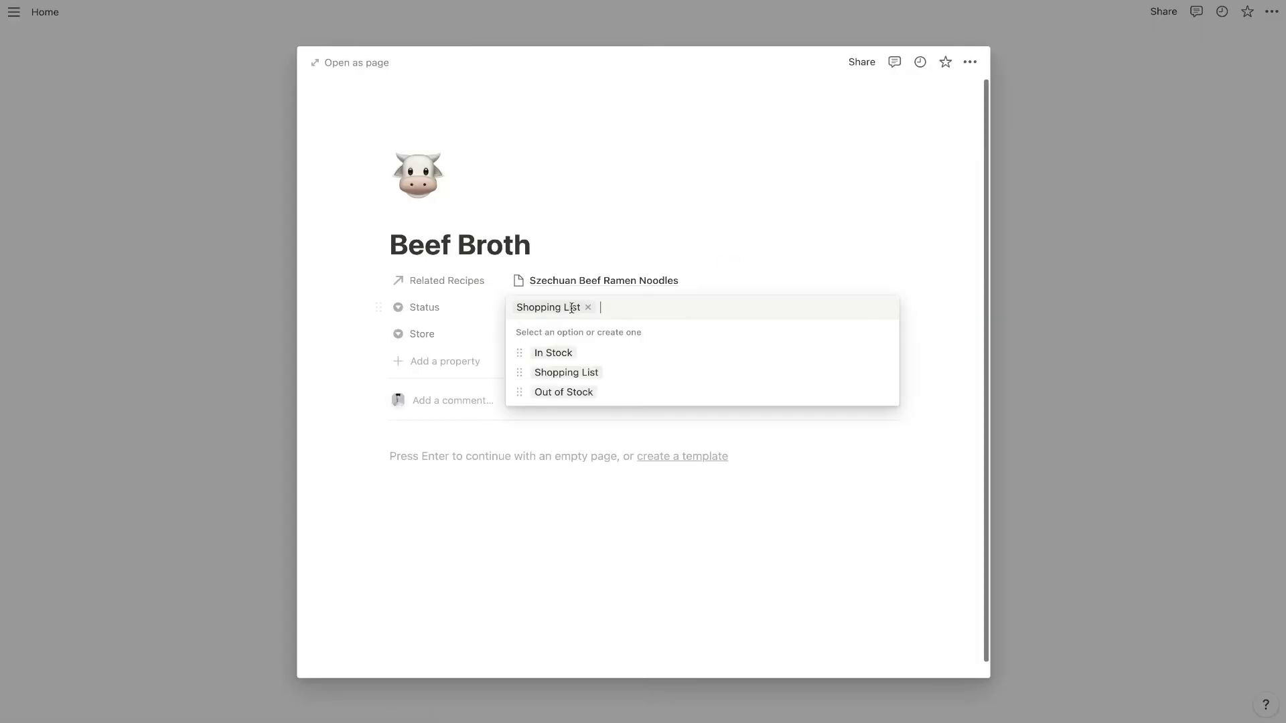
left_click(575, 355)
left_click(189, 353)
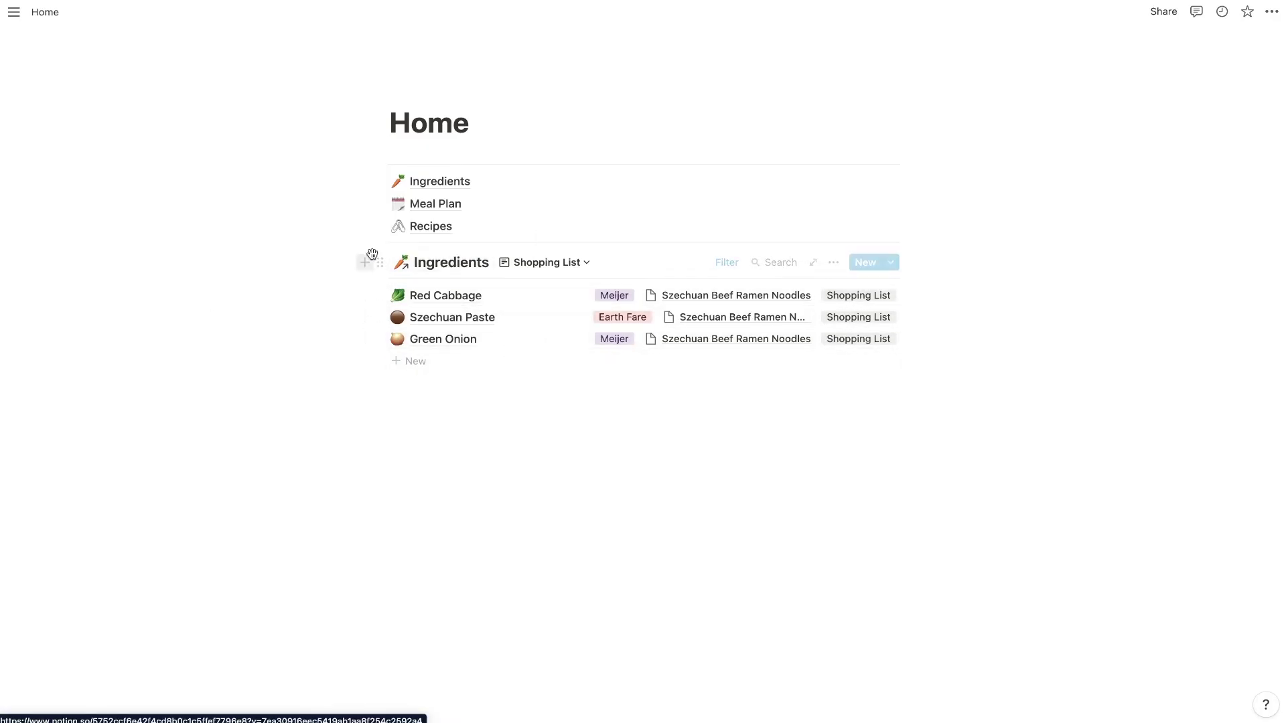
left_click(426, 423)
- Insert a linked Meal Plan database with a Calendar view named Calendar Meal Plan View
type("/create")
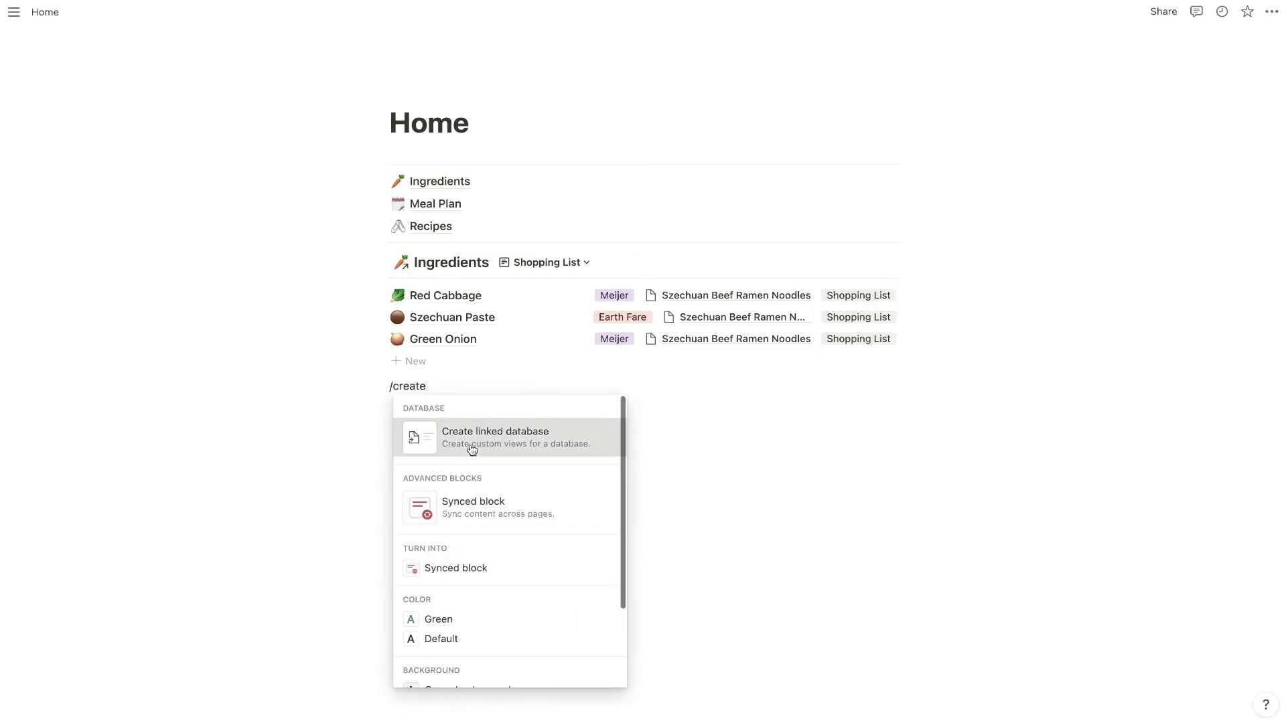
left_click(470, 444)
left_click(473, 458)
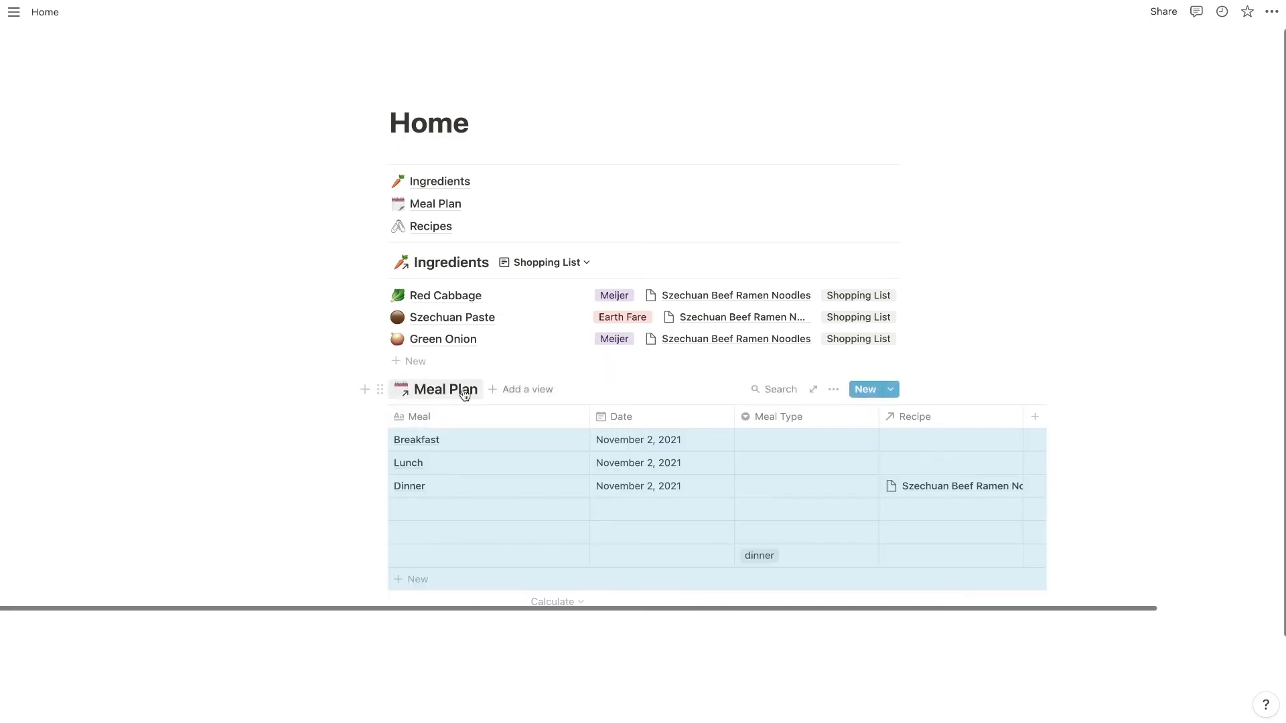
left_click(505, 391)
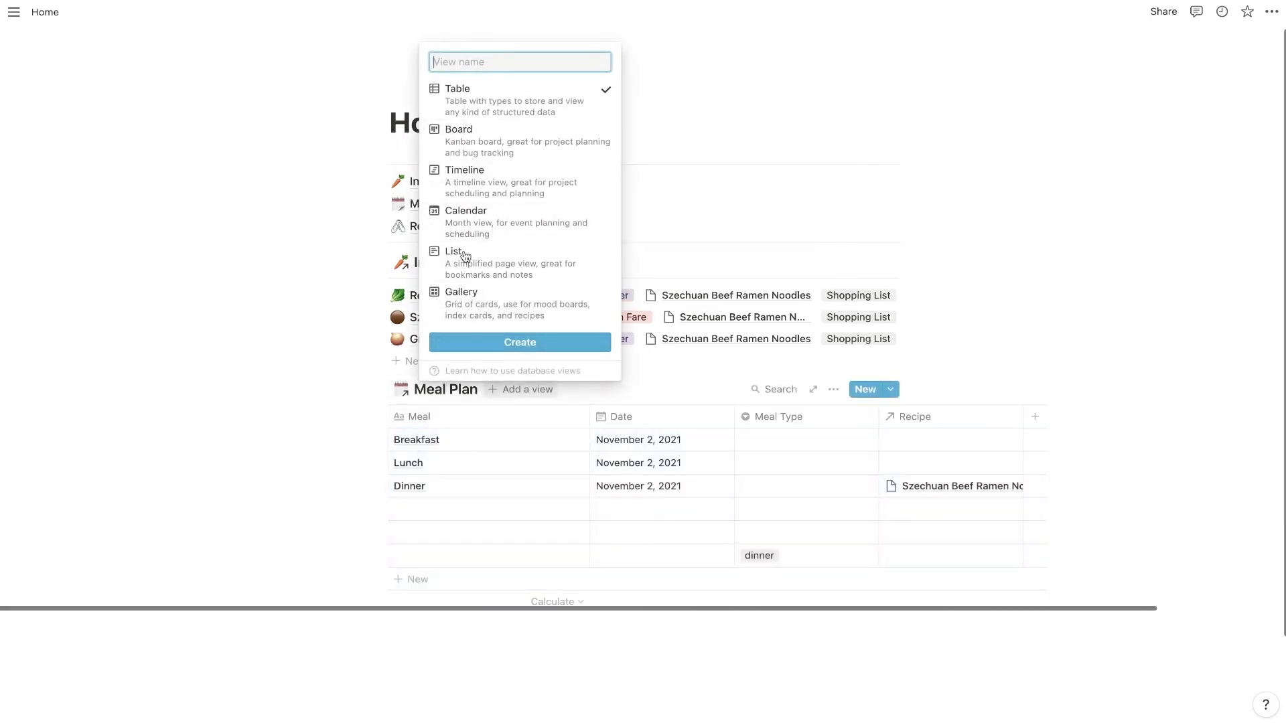
left_click(472, 214)
left_click(471, 61)
type("Calendar Me")
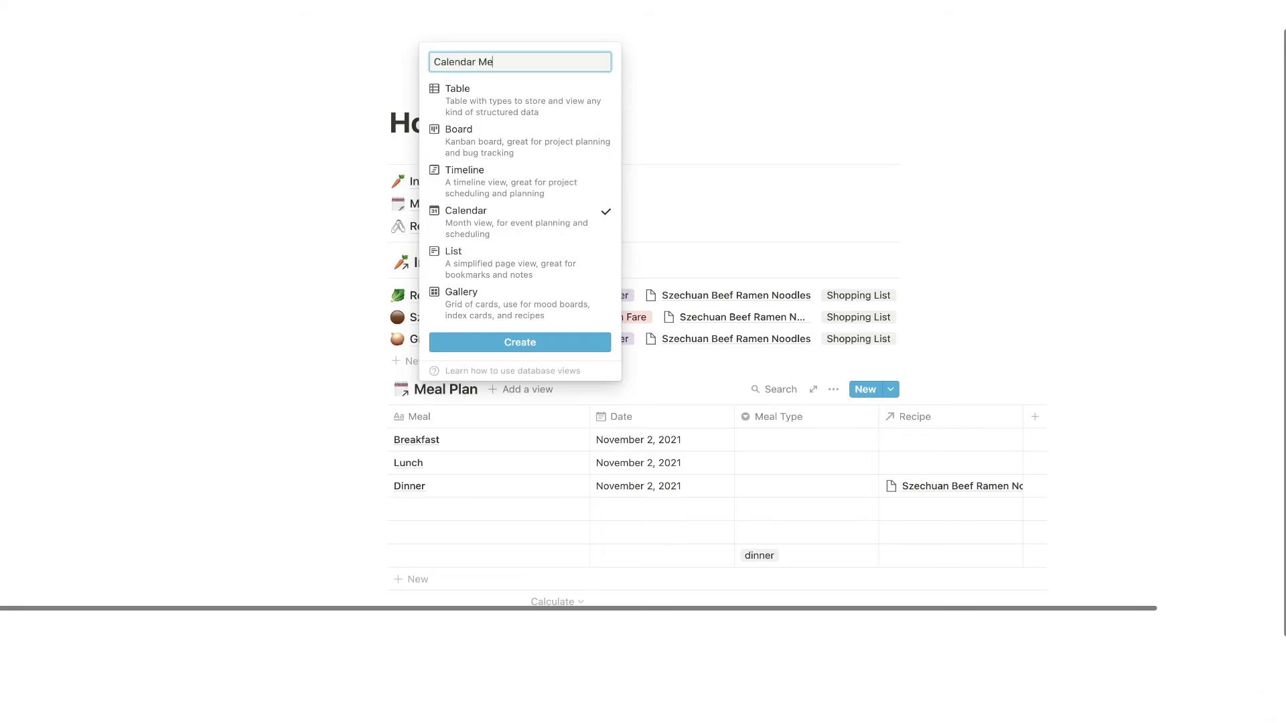
type("al Plan View")
left_click(524, 343)
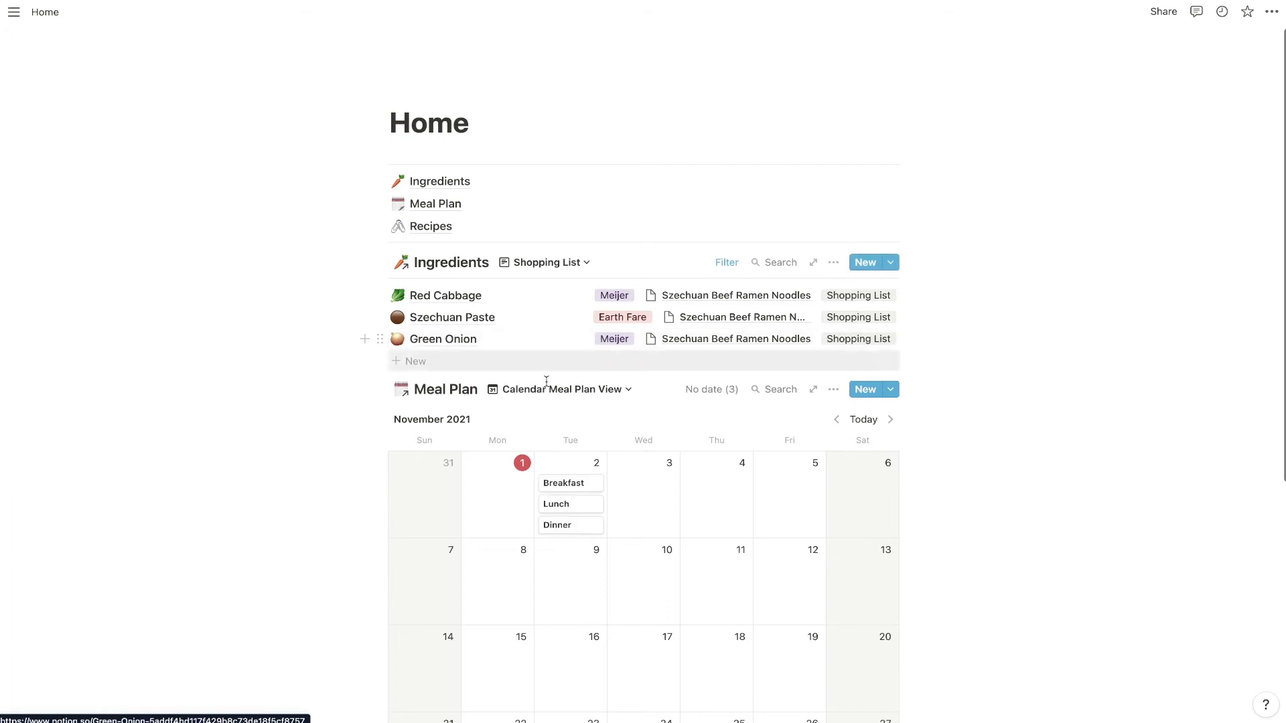
scroll(550, 415, "down", 3)
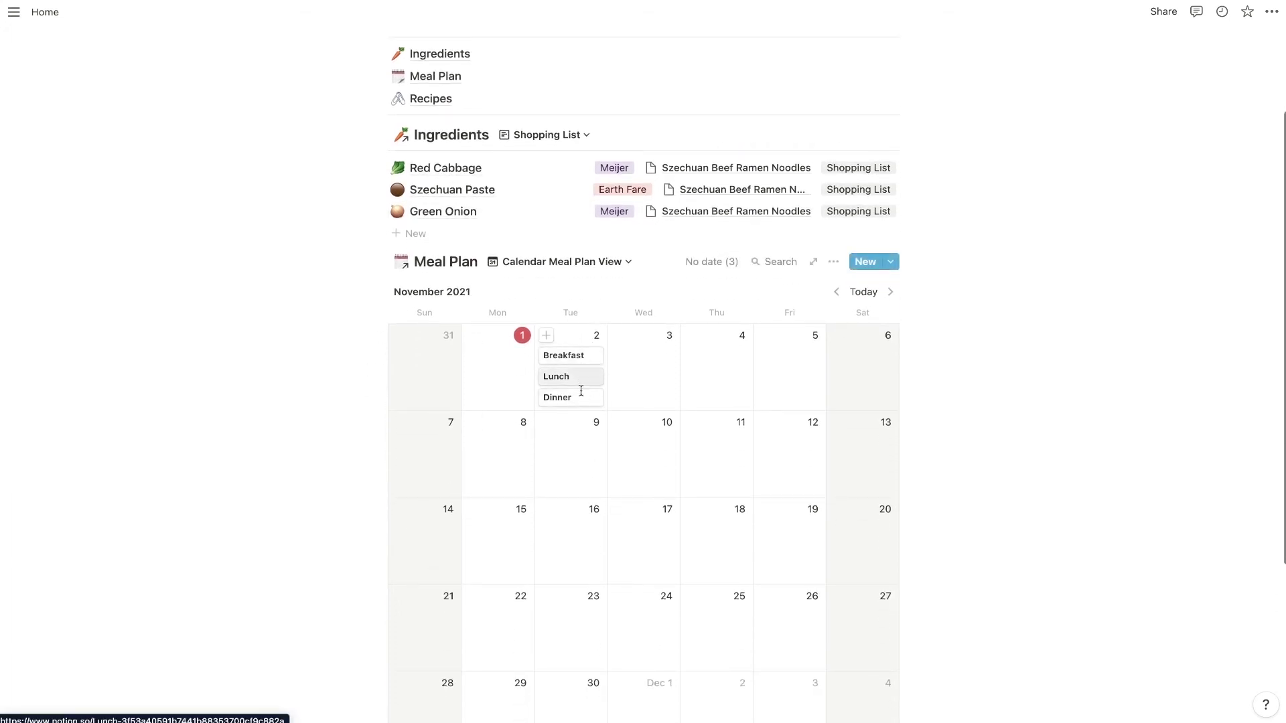
- Turn on the Recipe property so calendar cards show each meal's recipe
left_click(833, 262)
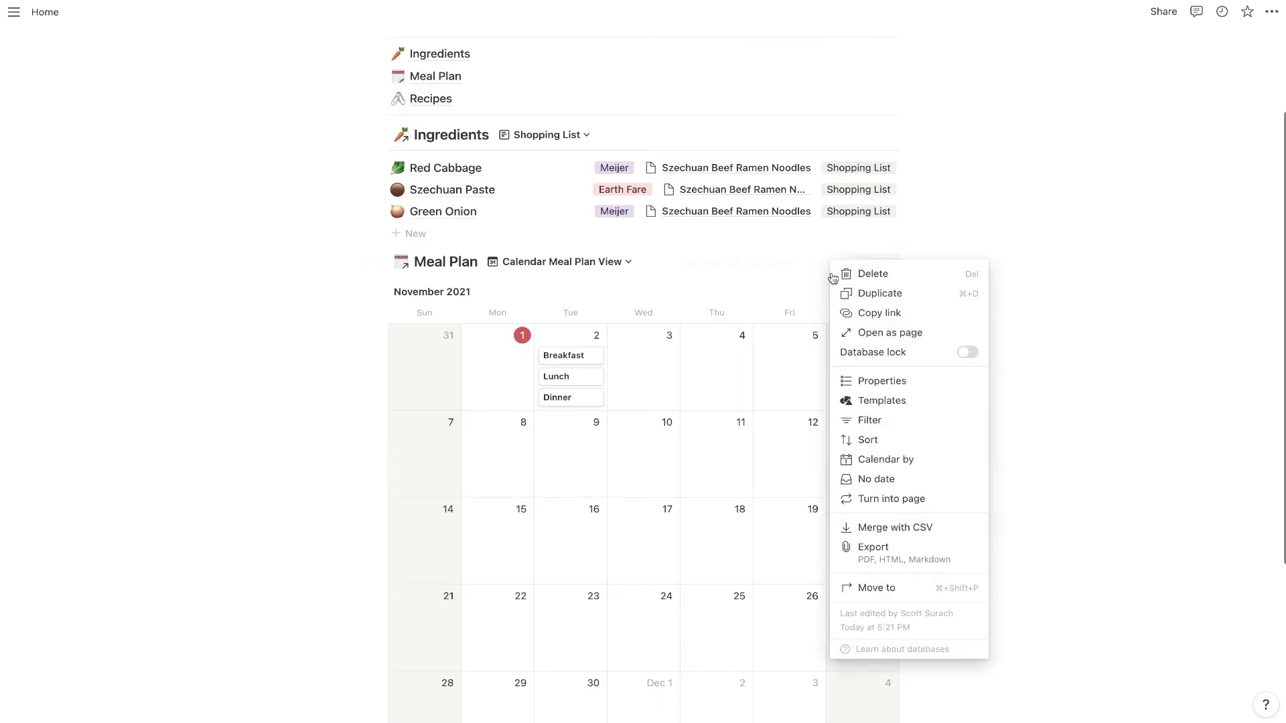
left_click(886, 381)
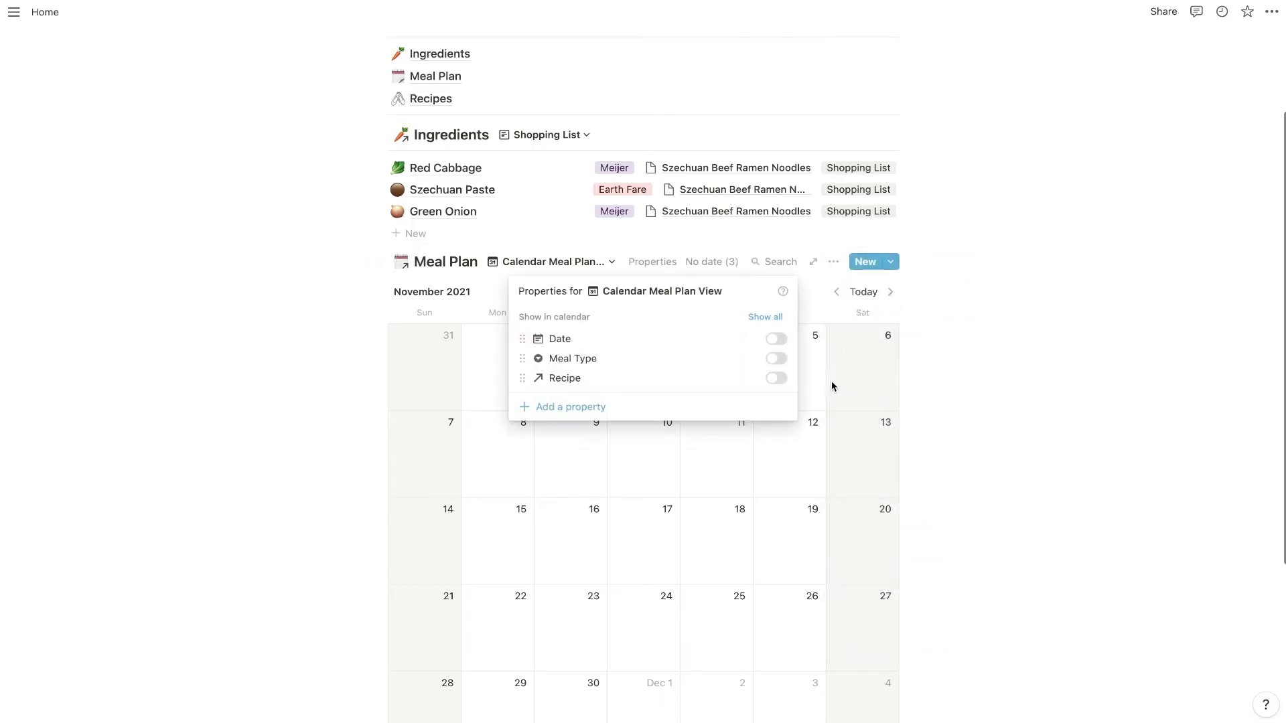
left_click(778, 379)
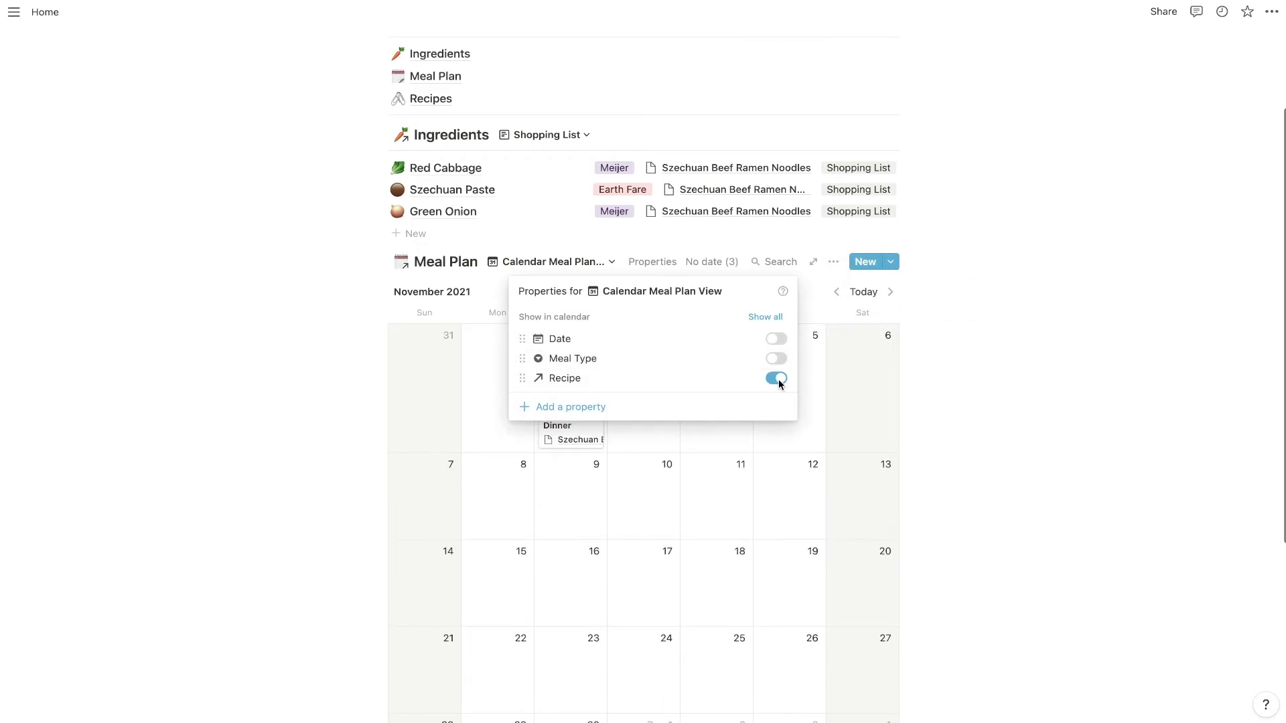
left_click(979, 359)
mouse_move(605, 353)
left_mouse_down()
mouse_move(635, 361)
mouse_move(588, 368)
left_mouse_up()
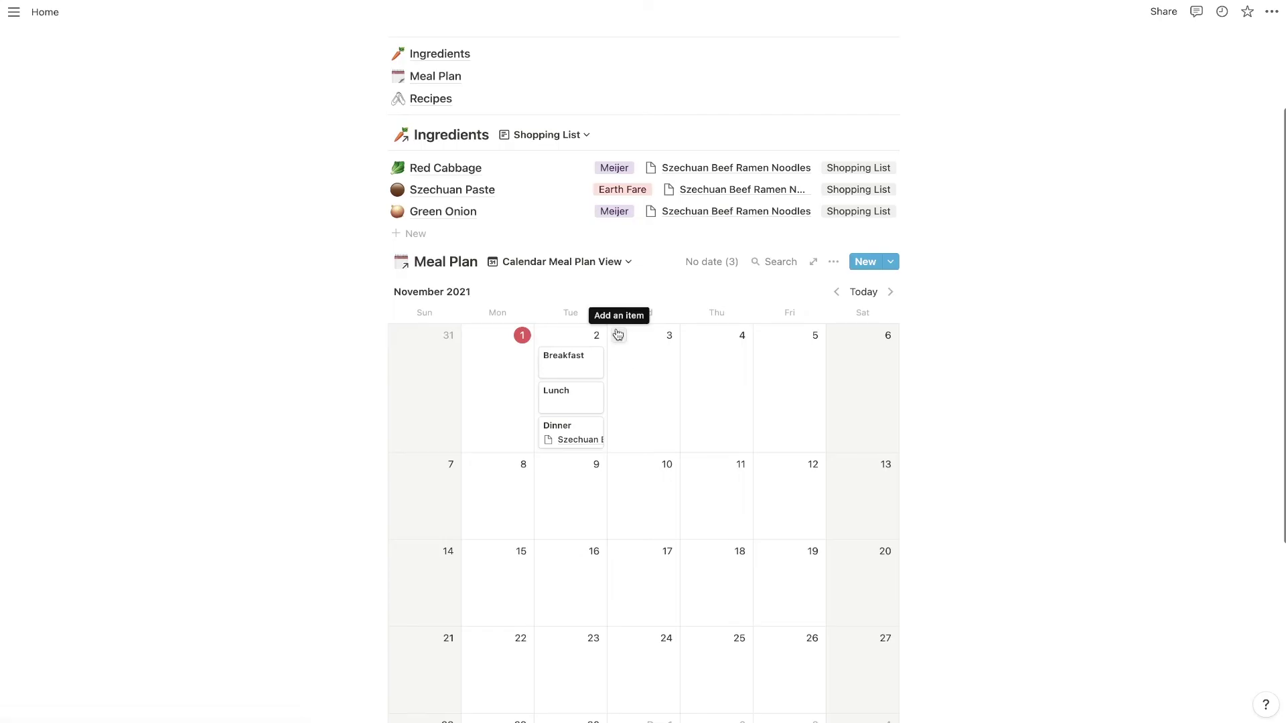
- Create a November 3 Breakfast meal page with its Recipe set to Szechuan Beef Ramen Noodles
left_click(617, 336)
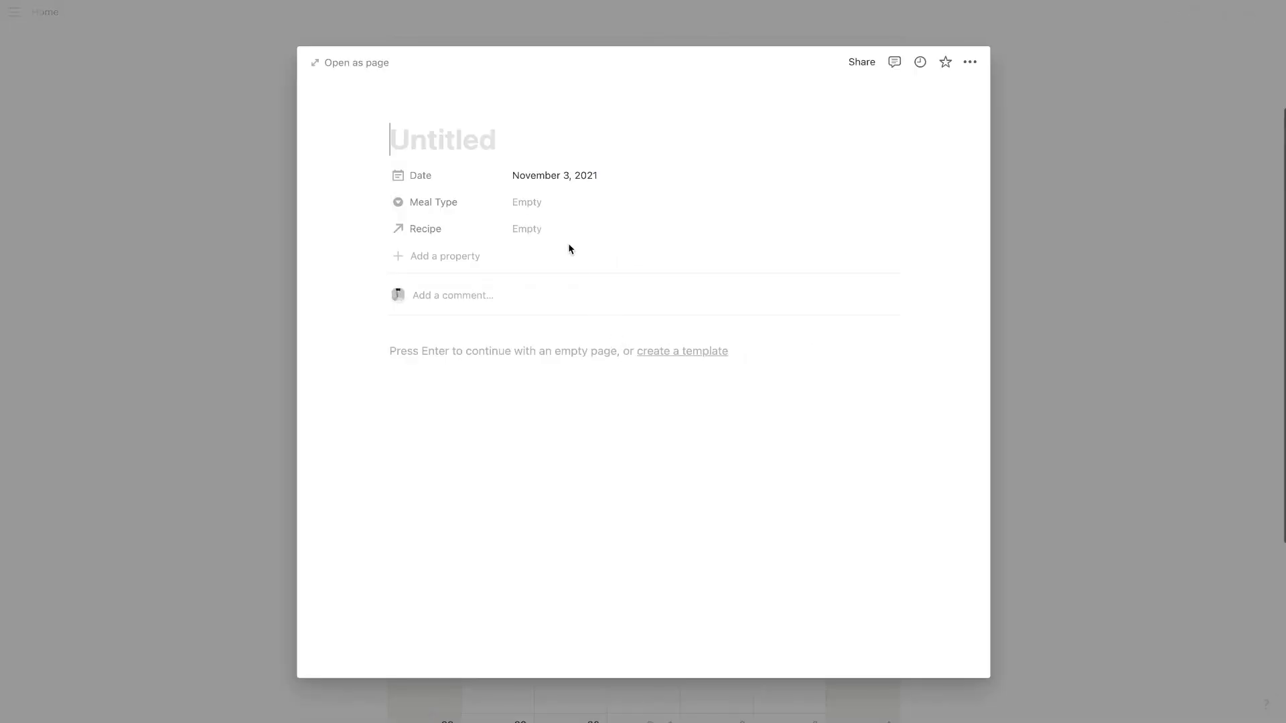
type("Breakfast")
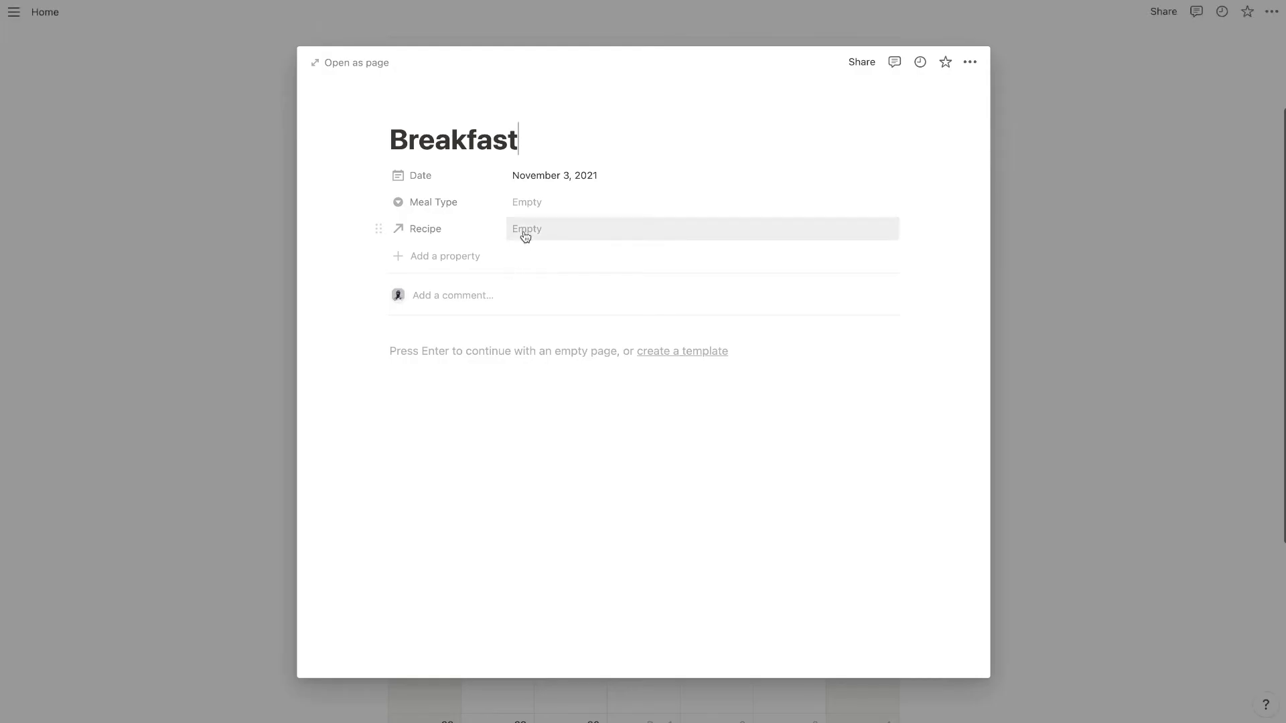
left_click(526, 231)
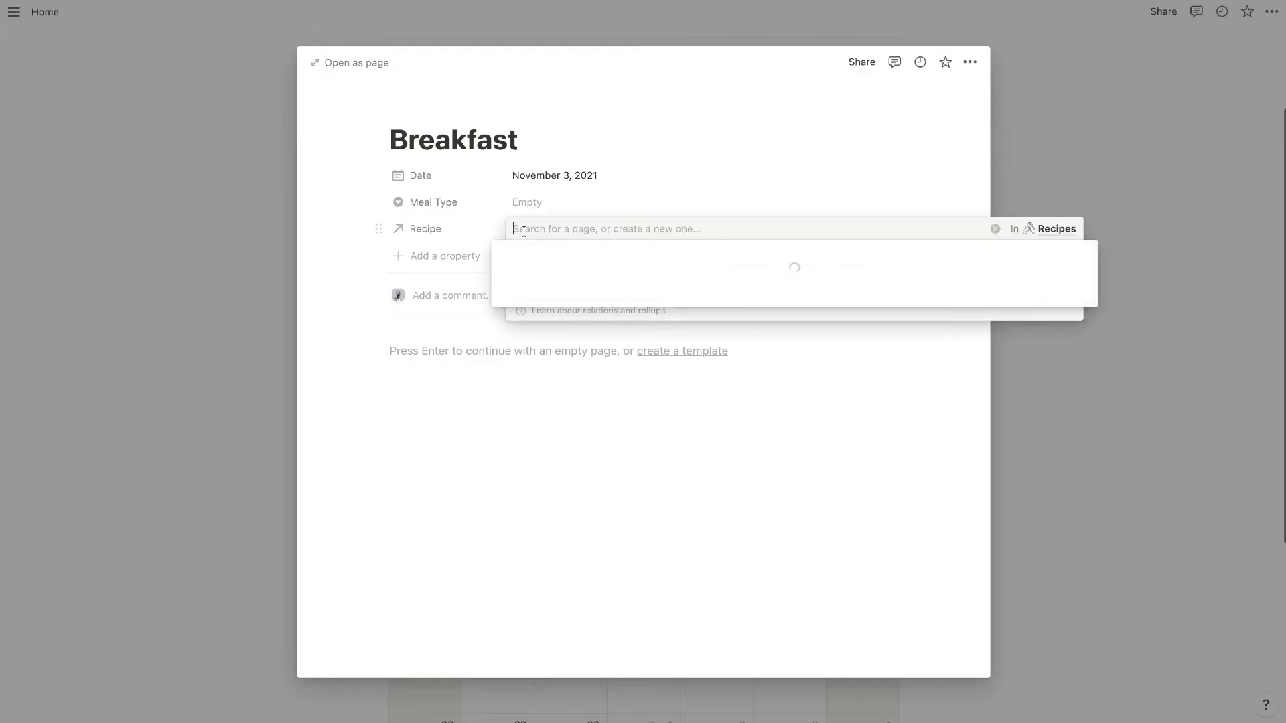
left_click(516, 274)
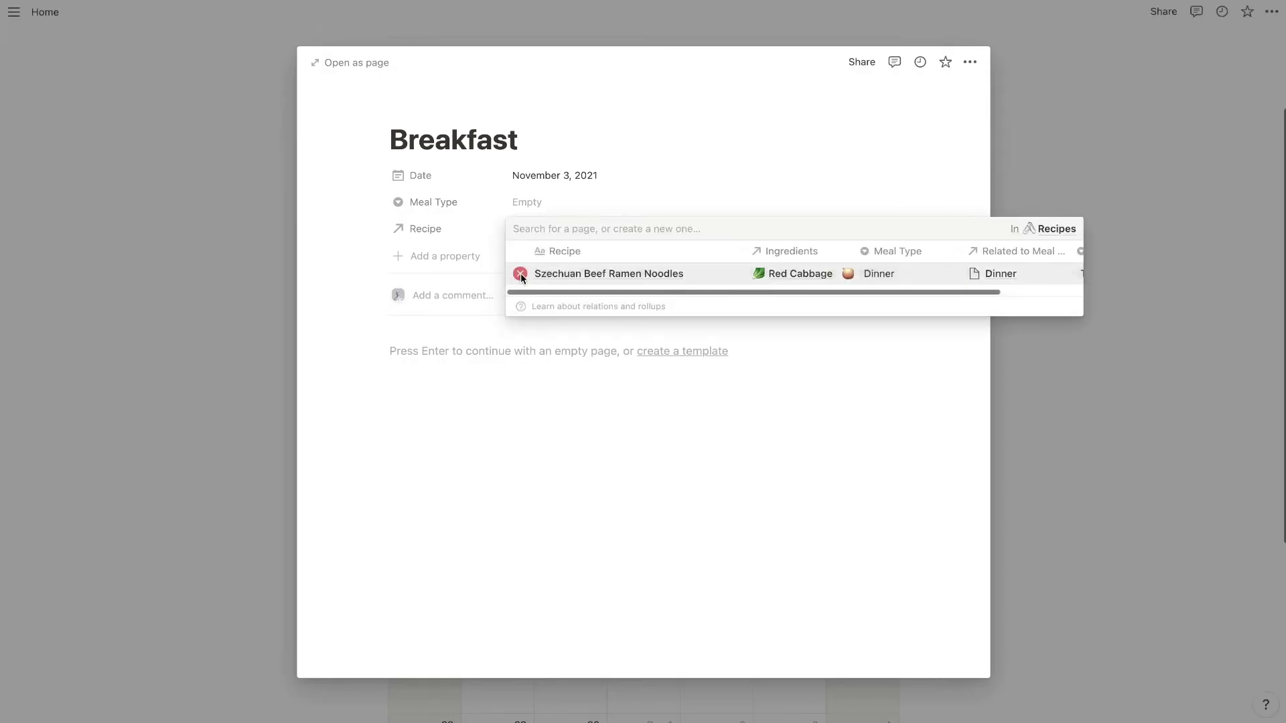
left_click(354, 270)
key("Escape")
left_click(547, 547)
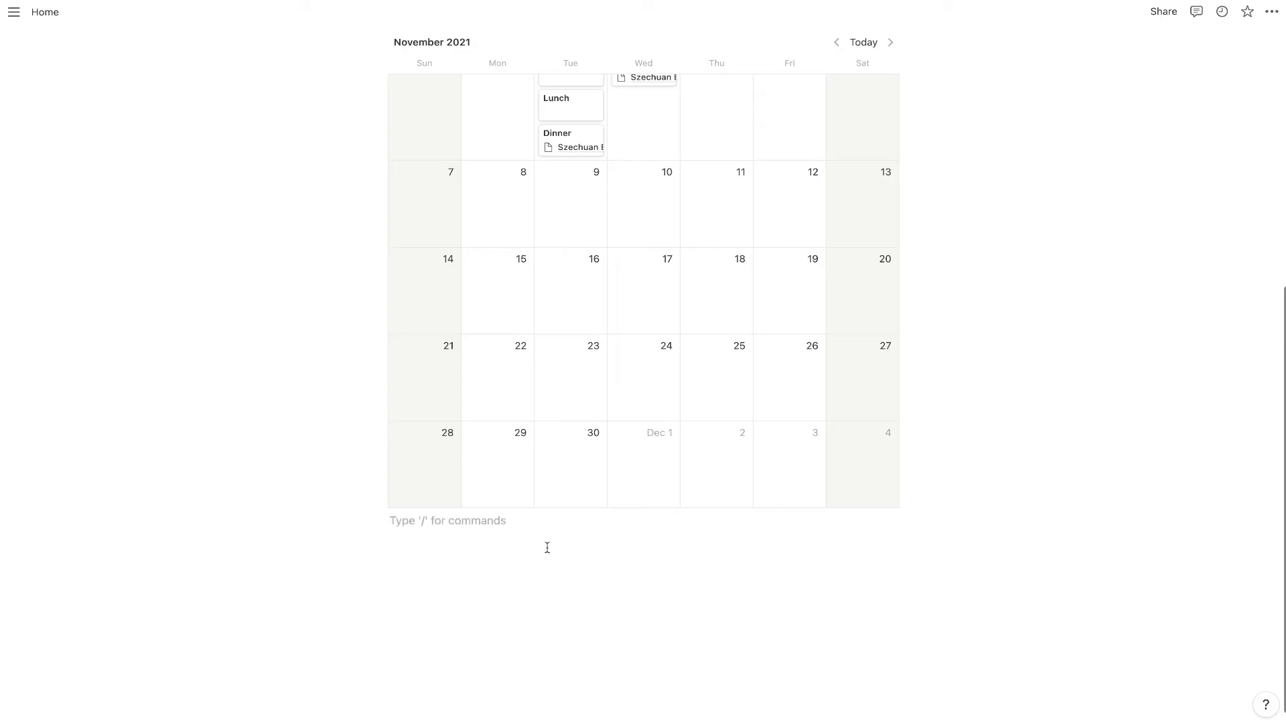
- Insert a linked Recipes (Home) database via /create and give it a Gallery view
type("/create")
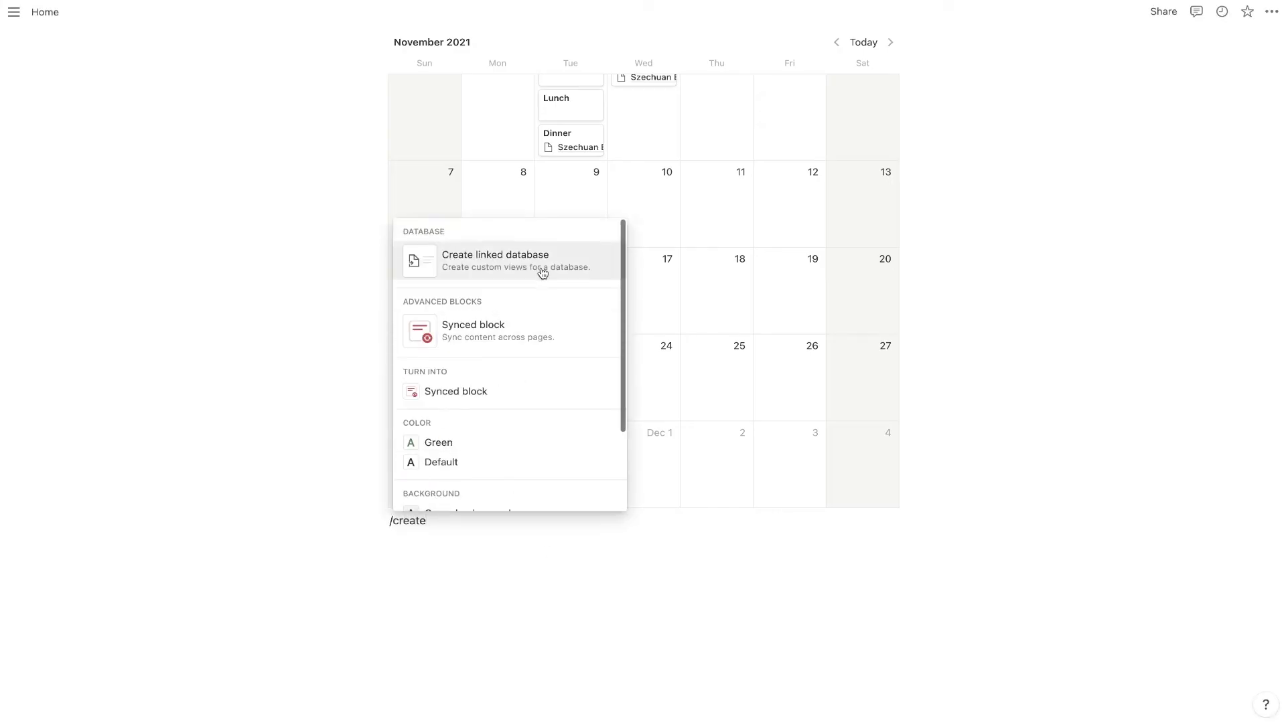
left_click(543, 272)
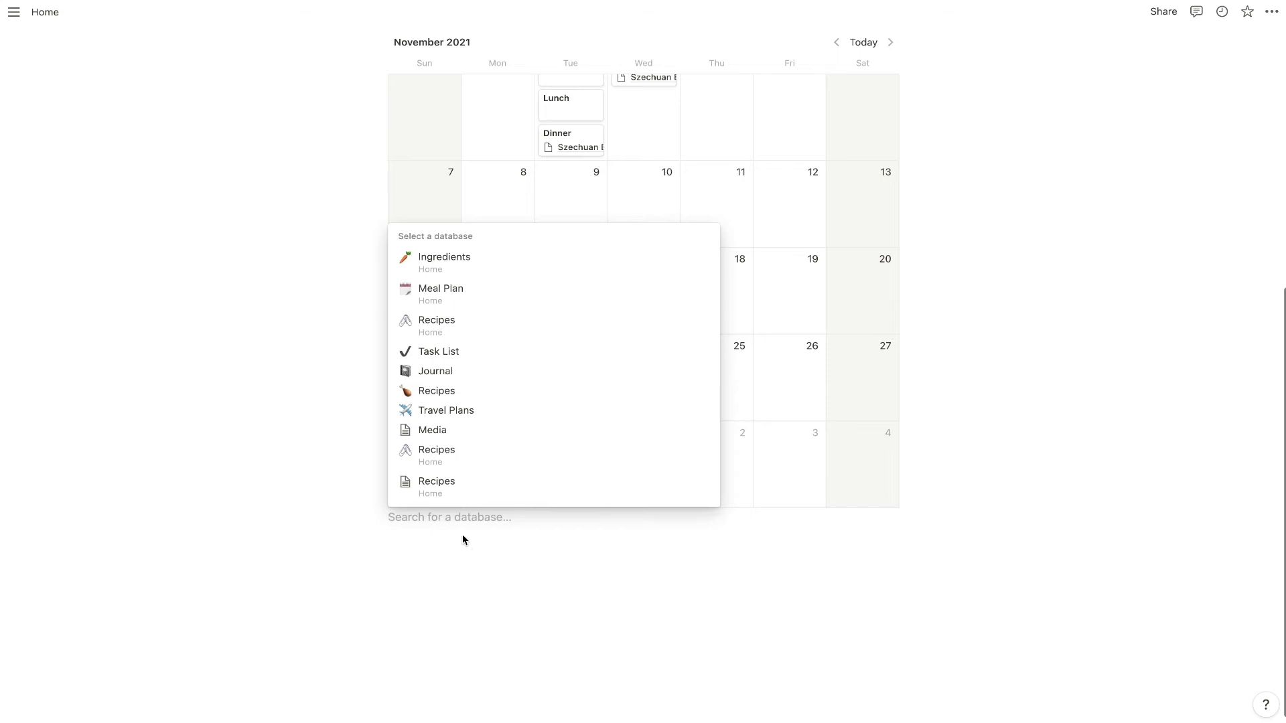
left_click(440, 326)
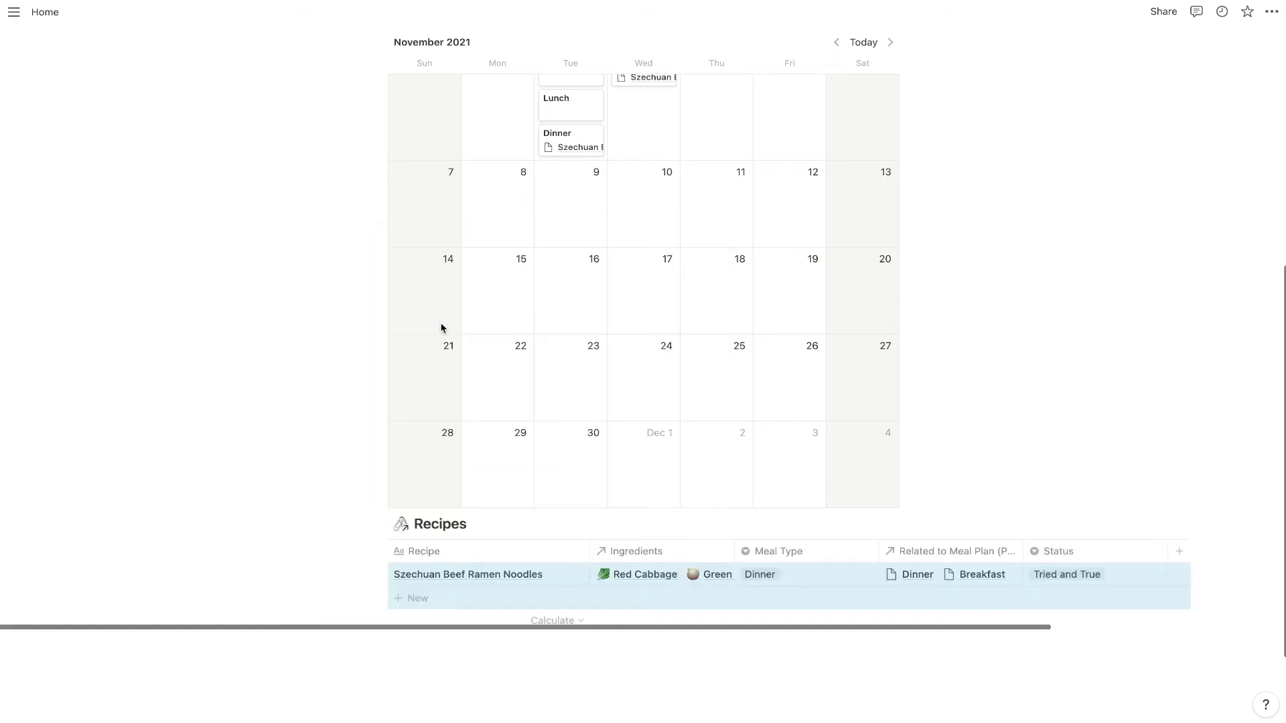
scroll(563, 494, "down", 3)
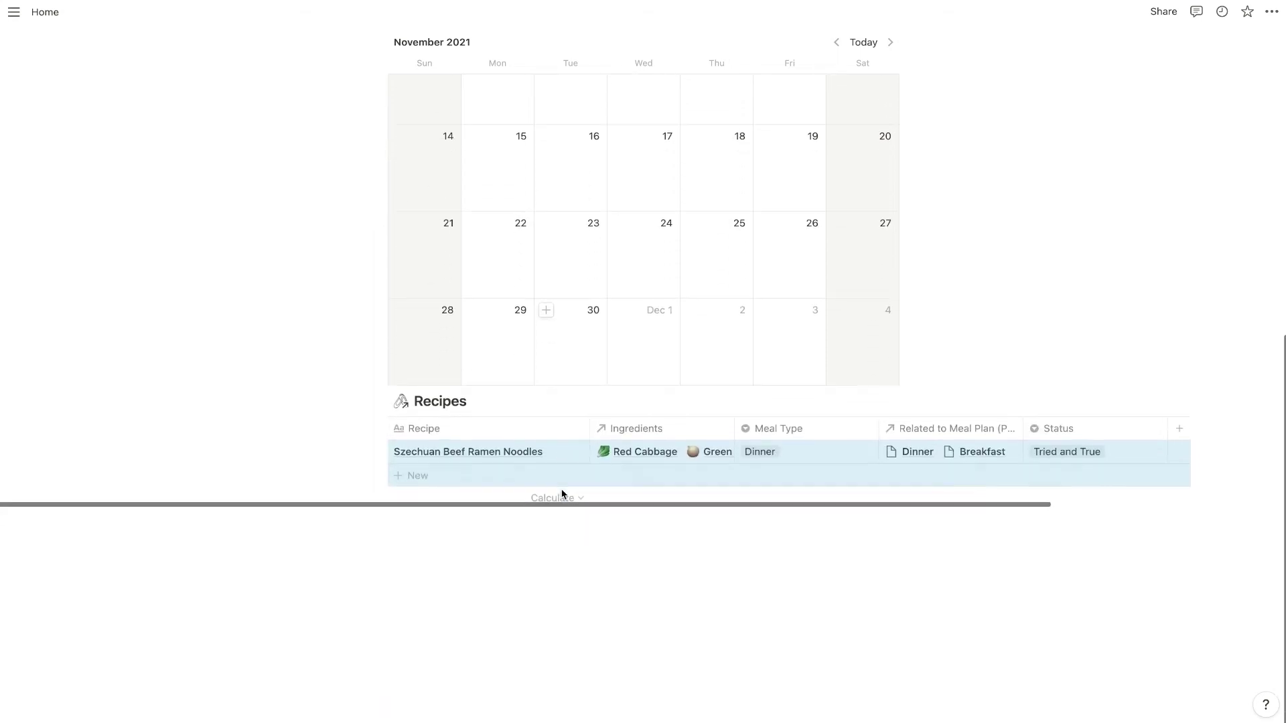
left_click(489, 402)
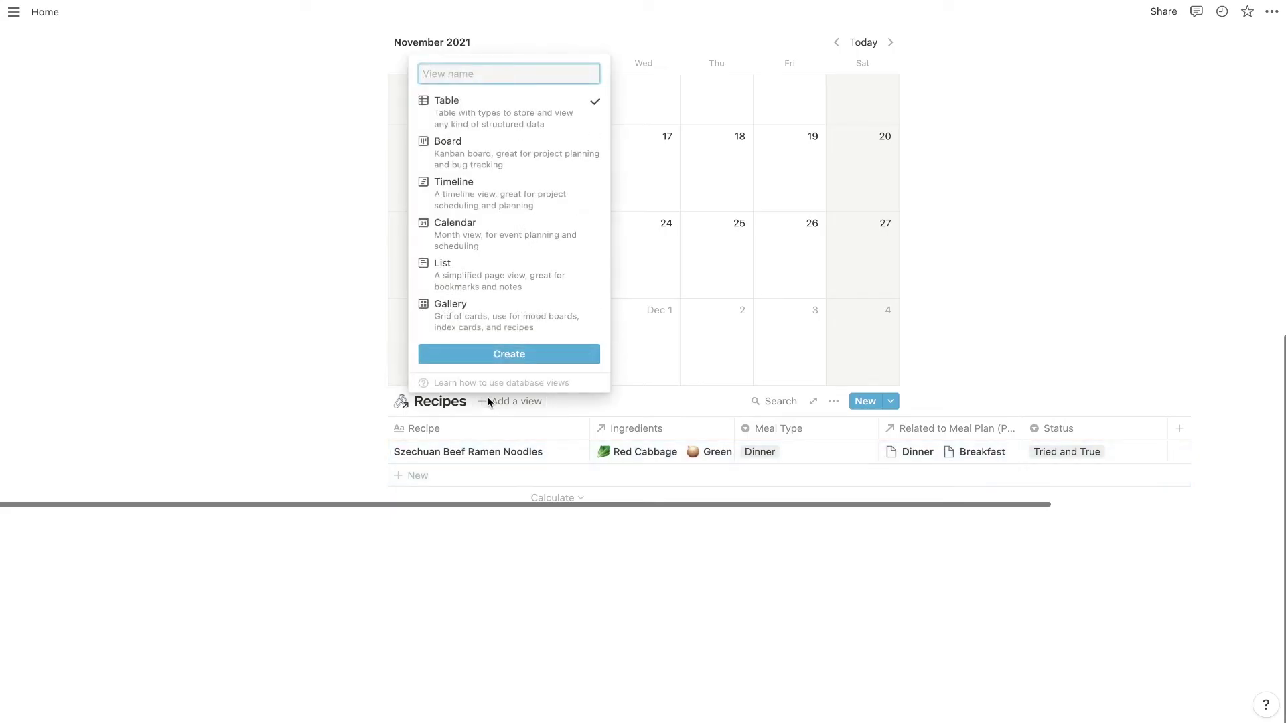
left_click(455, 314)
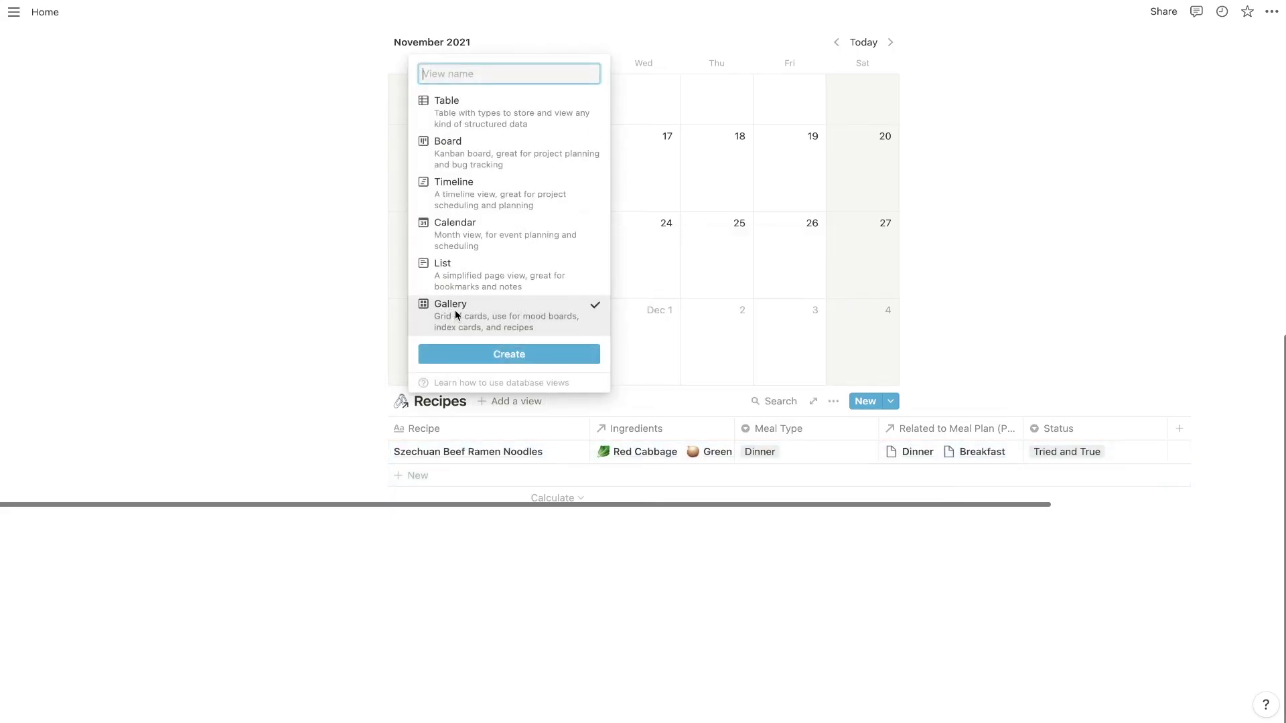
left_click(484, 356)
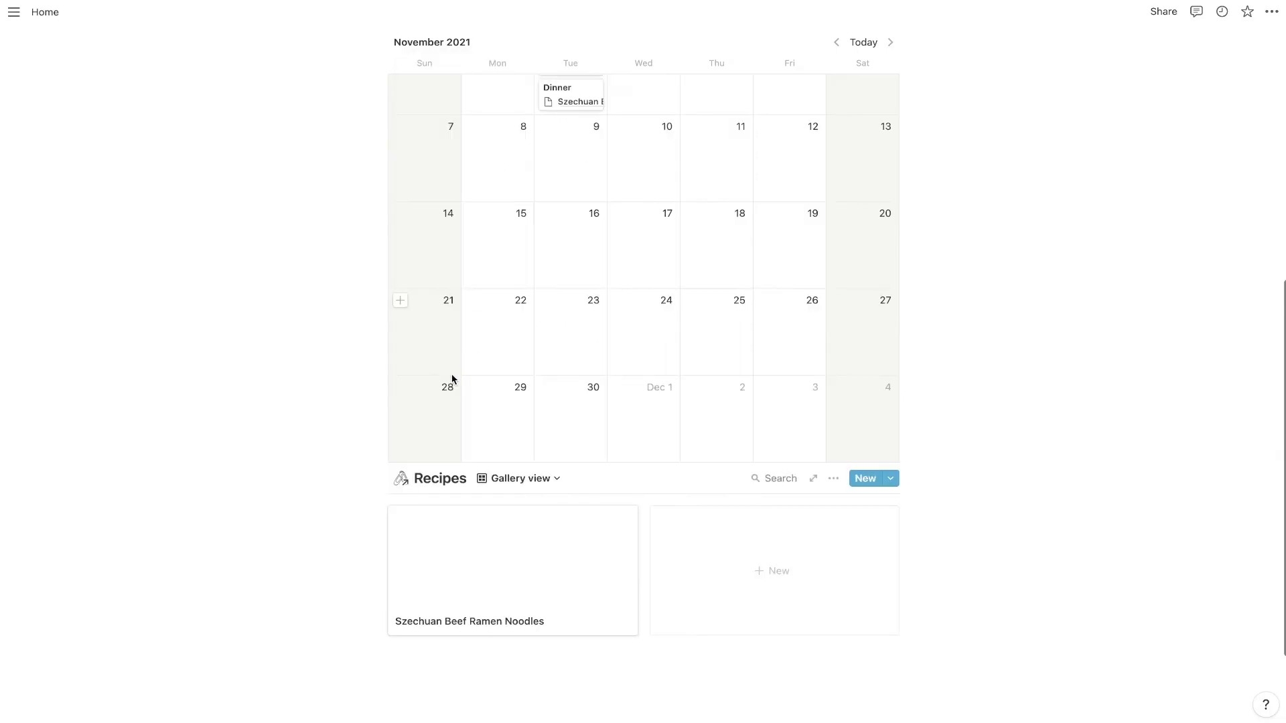
scroll(452, 379, "down", 3)
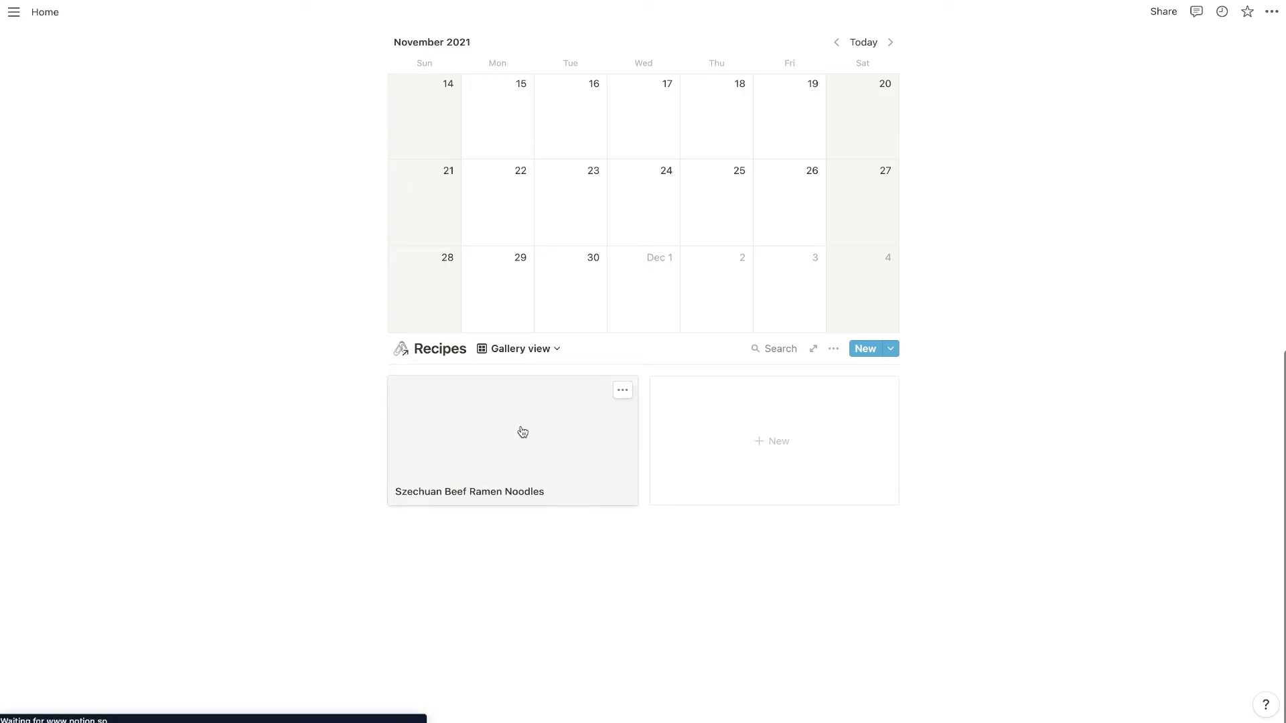
- Add an Unsplash beef noodle photo as an image block on the Szechuan Beef Ramen Noodles page
left_click(515, 431)
left_click(444, 394)
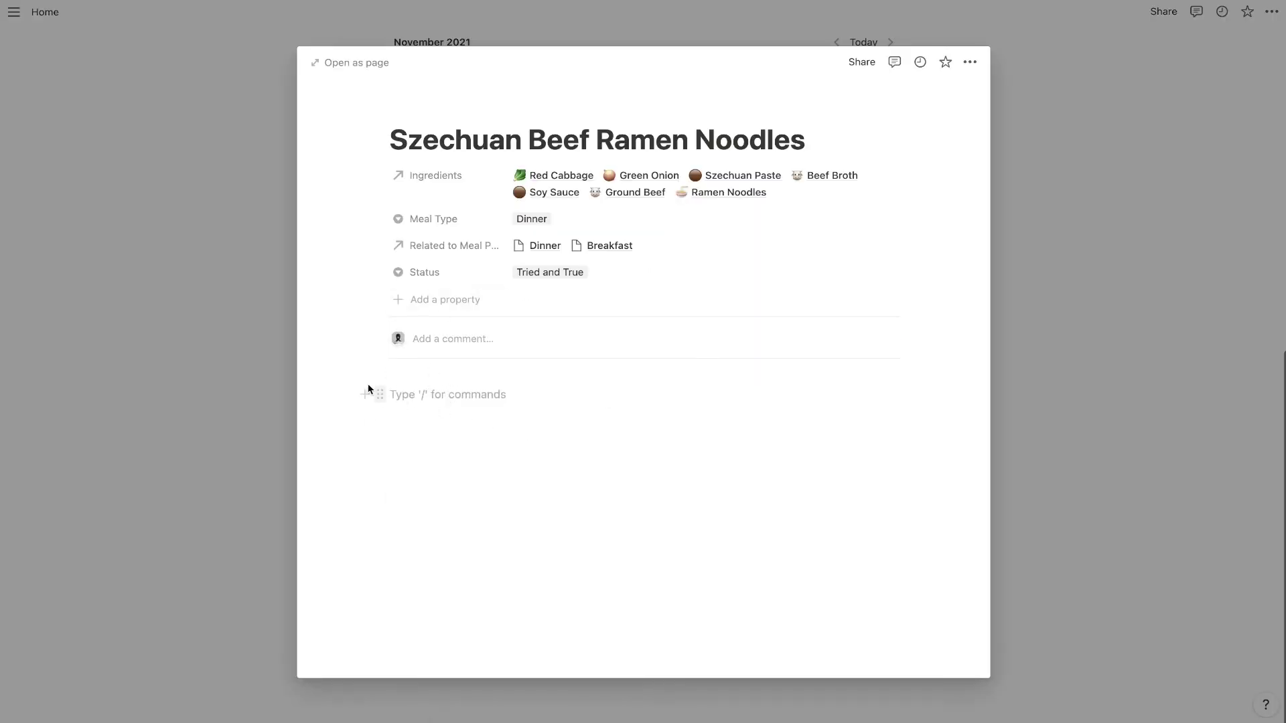
type("/un")
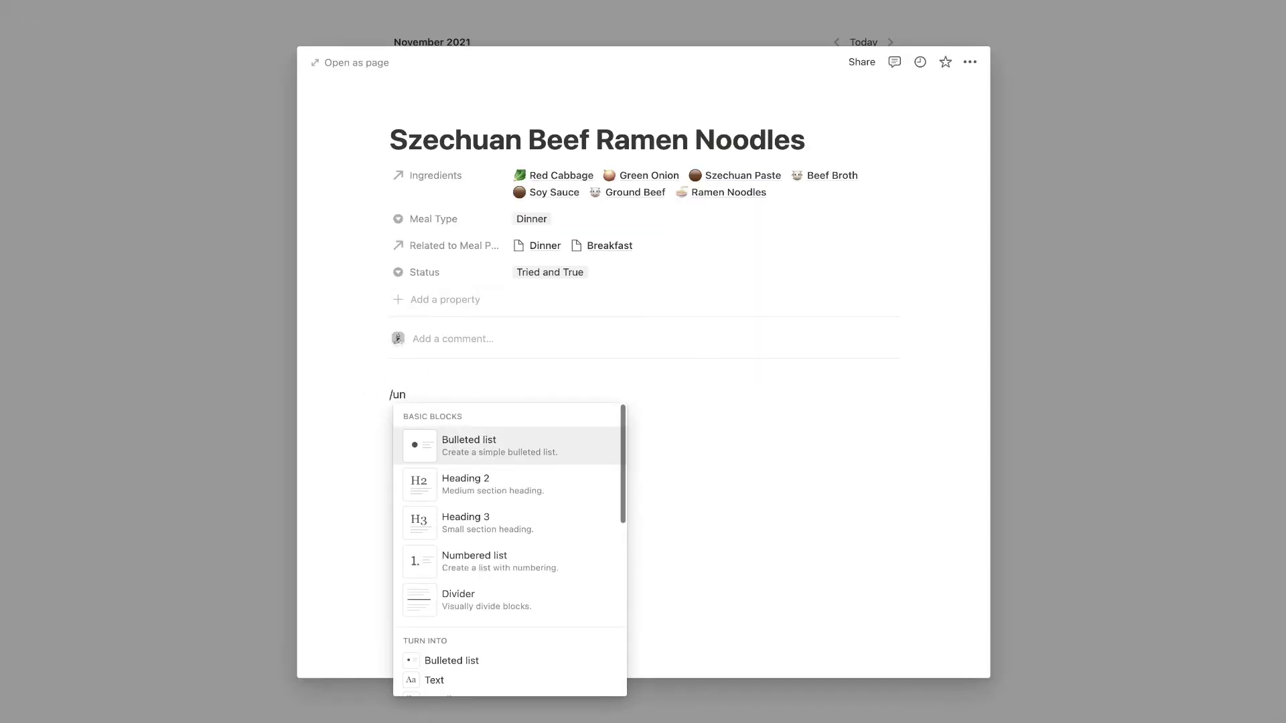
type("spl")
key("BackSpace")
key("BackSpace")
key("BackSpace")
key("BackSpace")
key("BackSpace")
type("image")
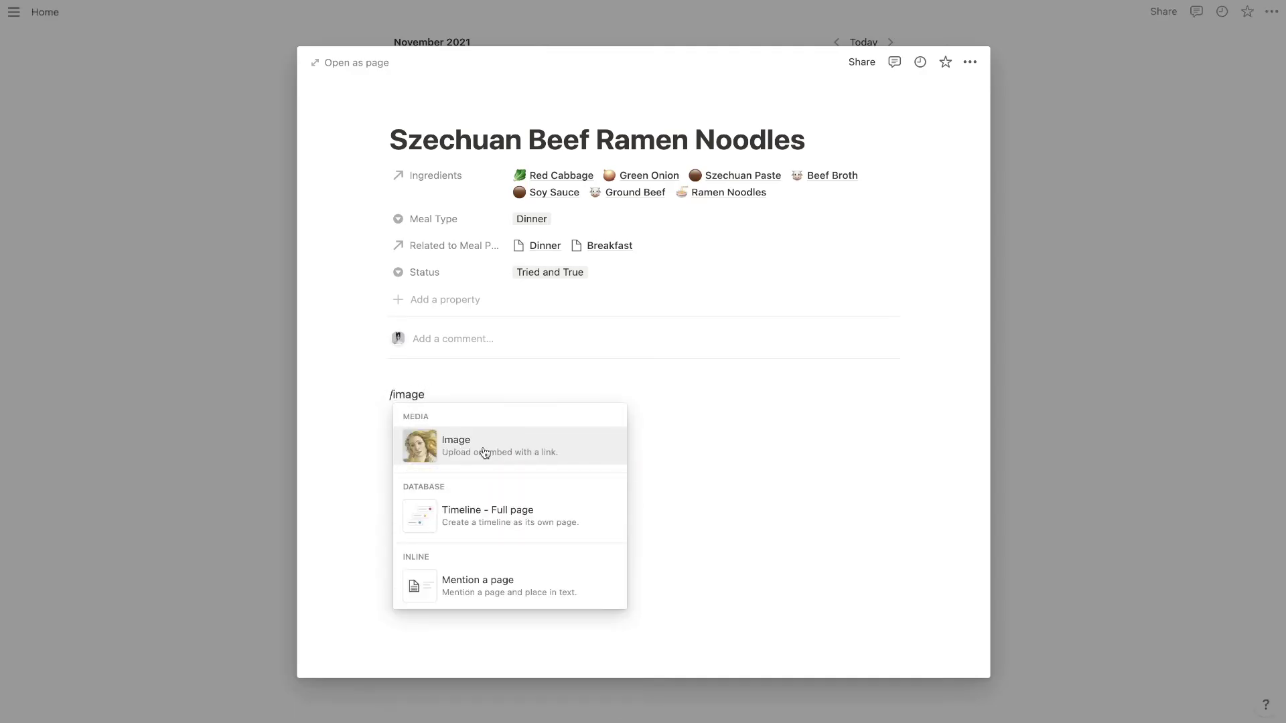
left_click(483, 447)
left_click(582, 429)
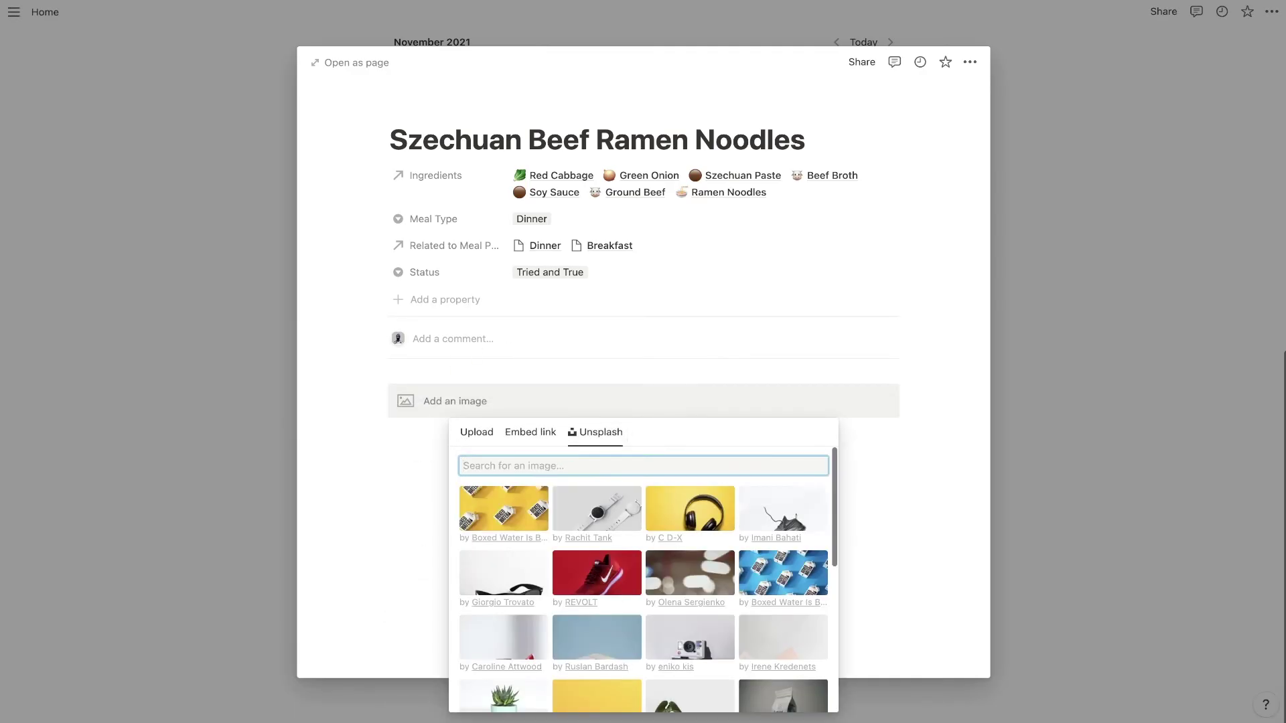
type("beef noodle")
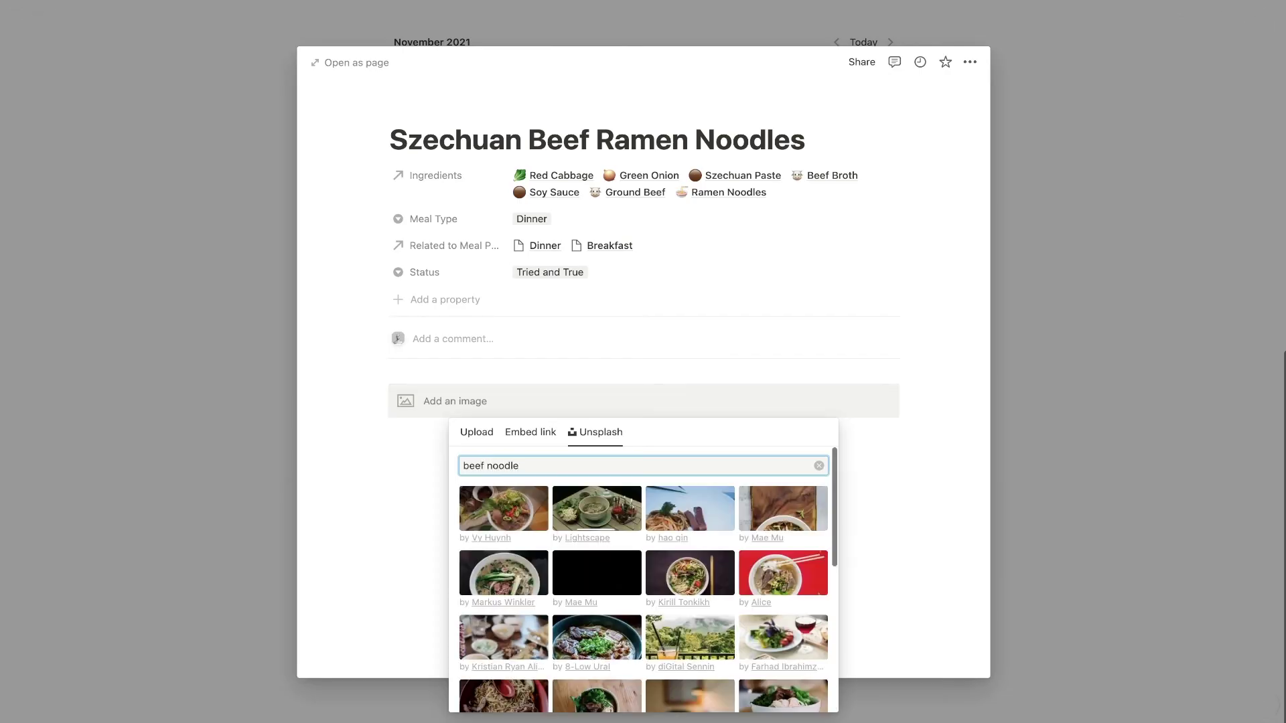
left_click(616, 460)
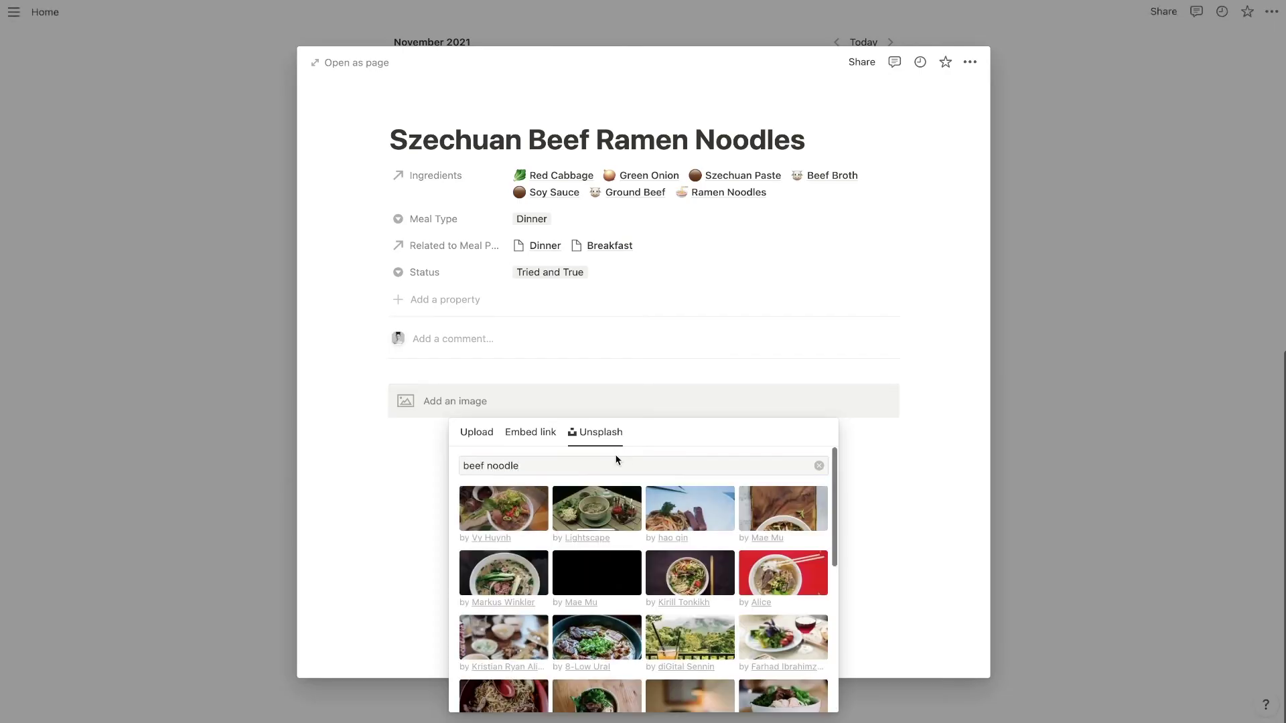
key("Escape")
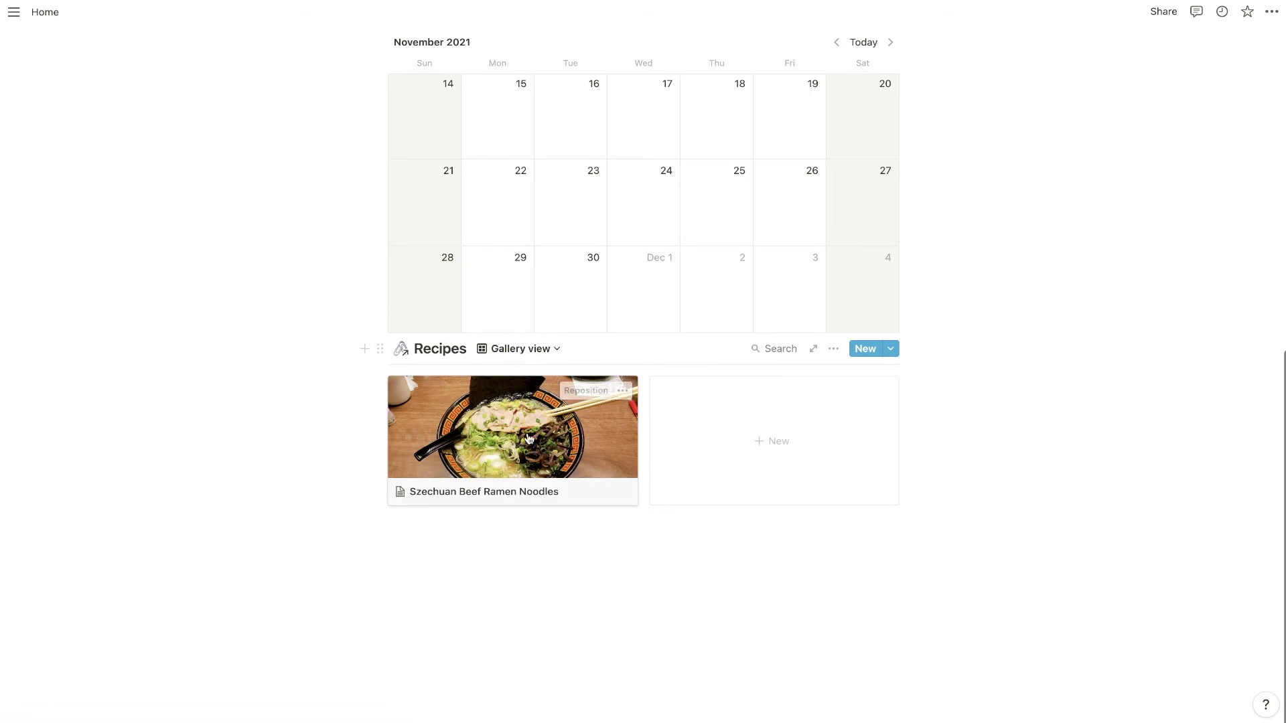
- Reposition the ramen photo within the recipe card's cover and save the new framing
scroll(566, 424, "up", 1)
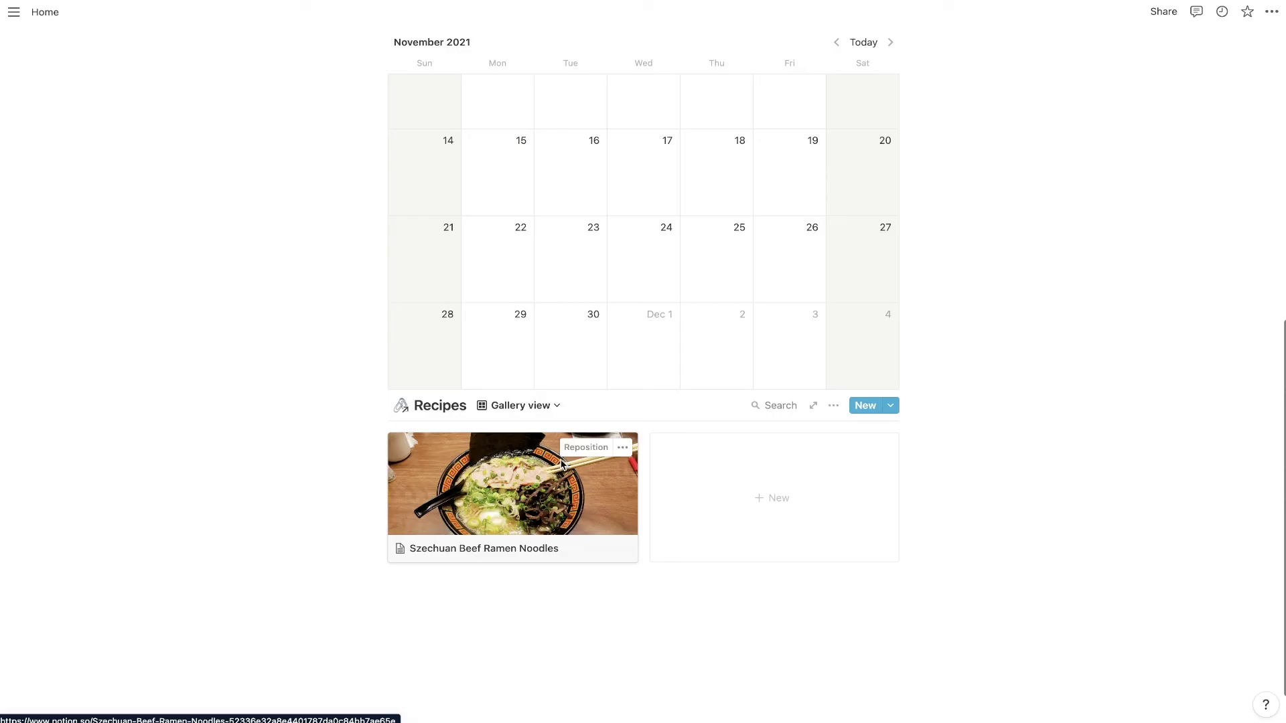
left_click(530, 531)
scroll(563, 436, "down", 2)
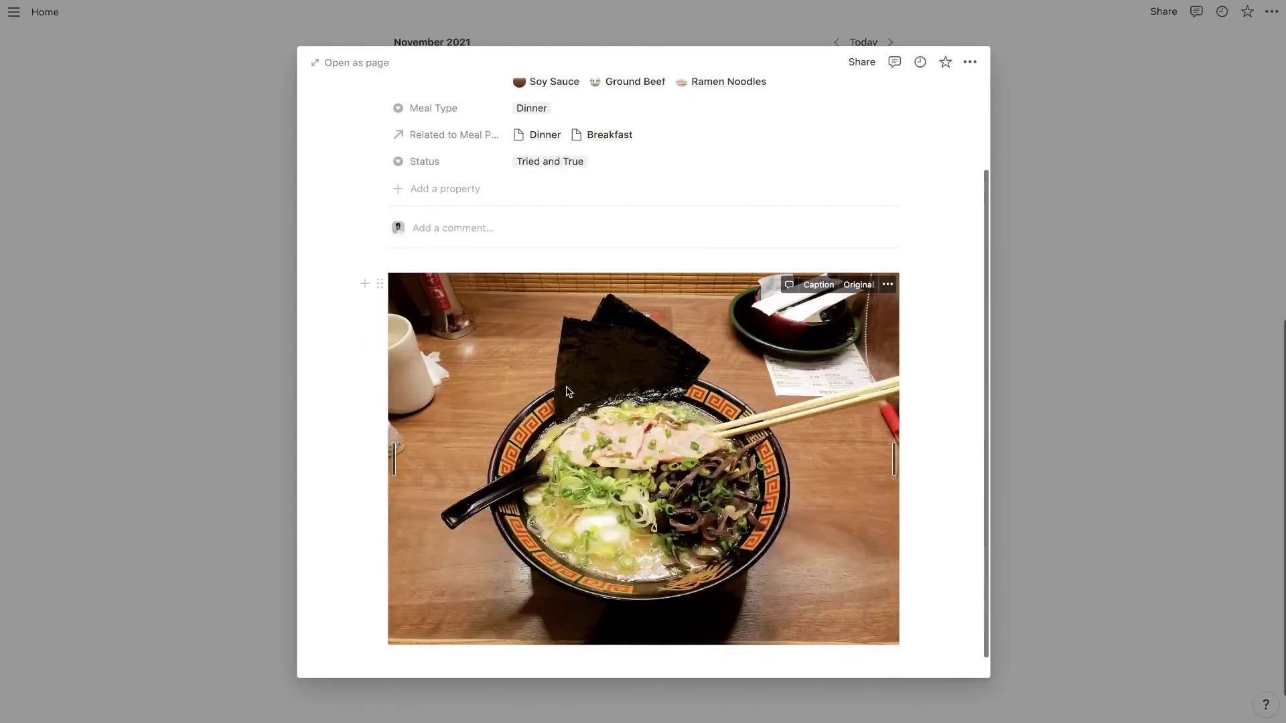
scroll(568, 391, "up", 2)
left_click(260, 271)
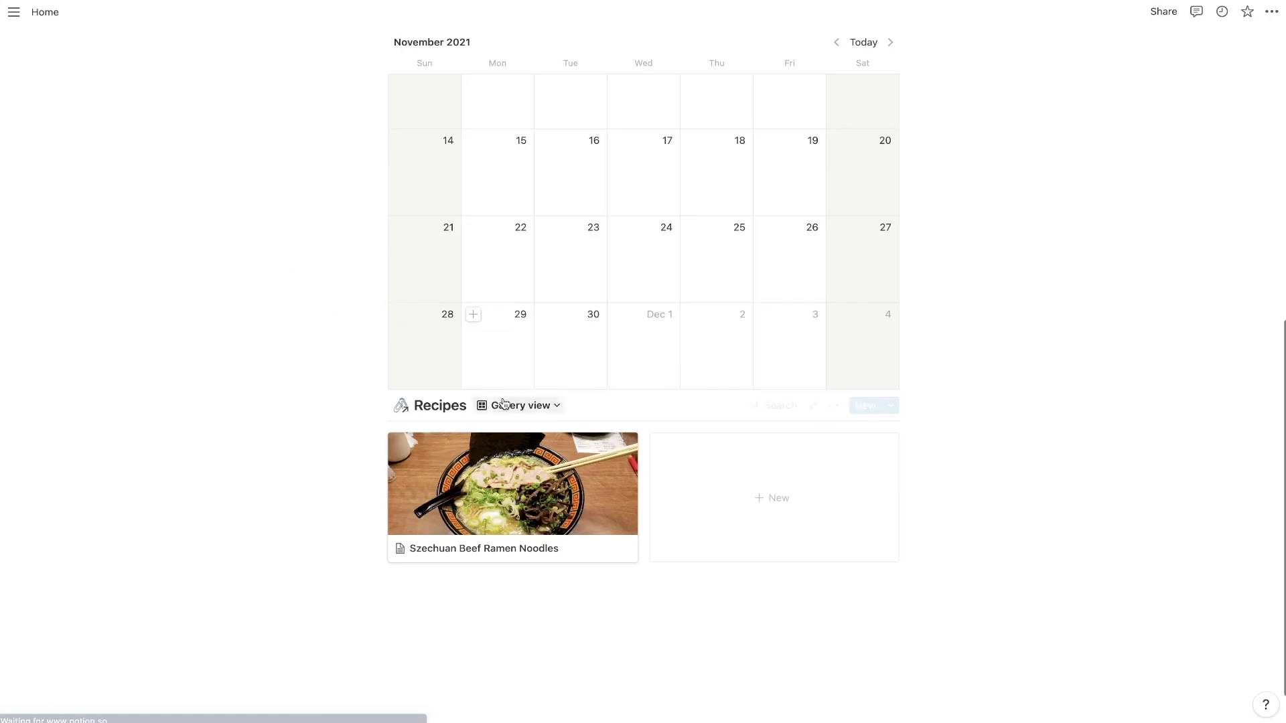
left_click(582, 450)
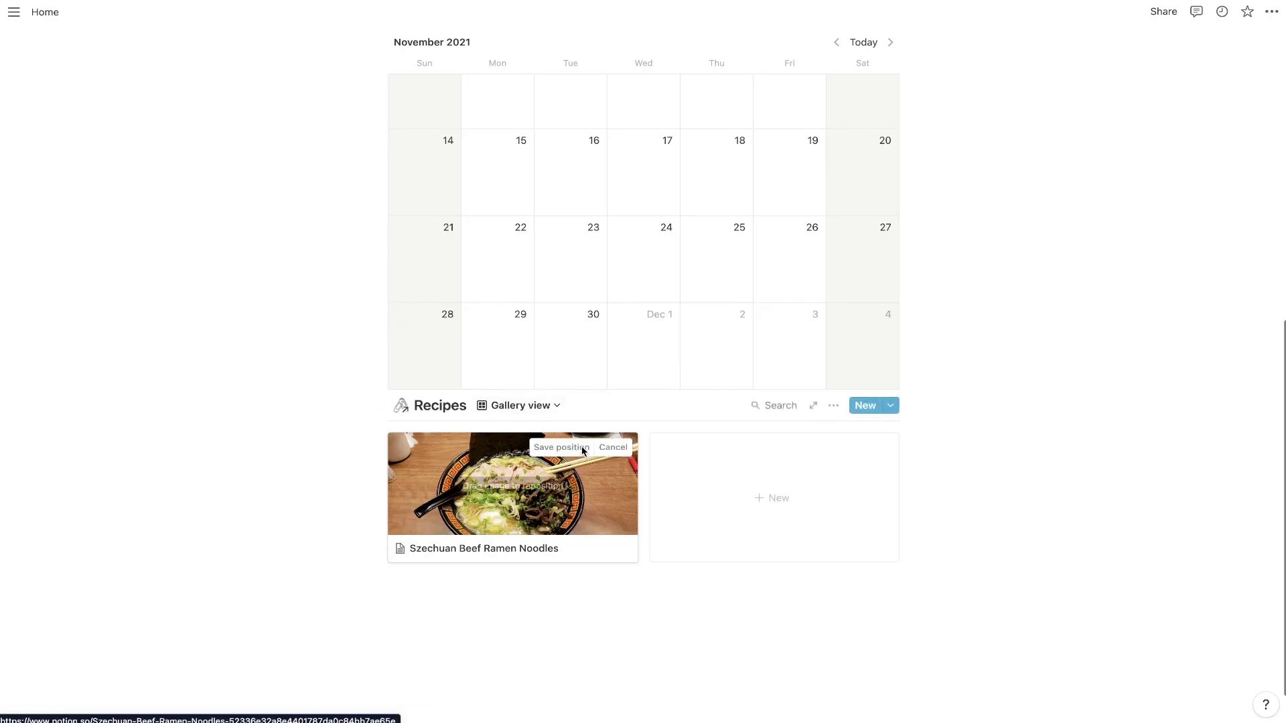
mouse_move(513, 492)
left_mouse_down()
mouse_move(509, 476)
mouse_move(511, 493)
left_mouse_up()
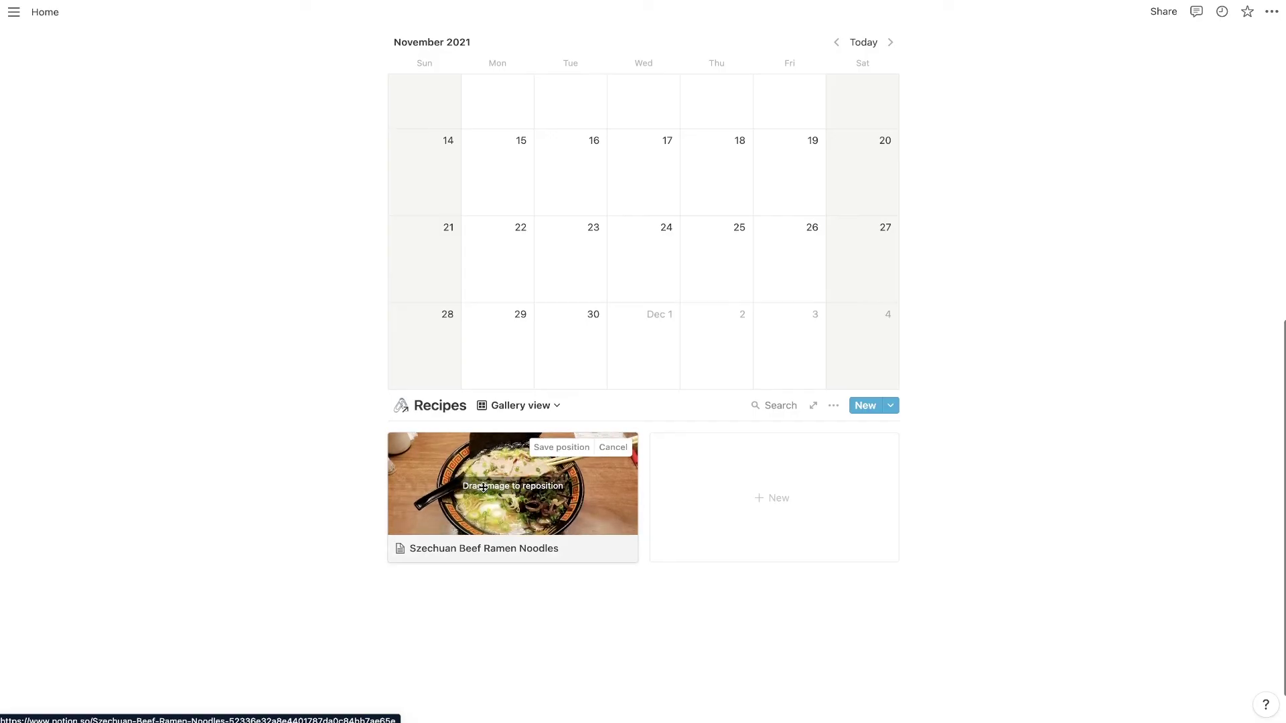
left_click(554, 449)
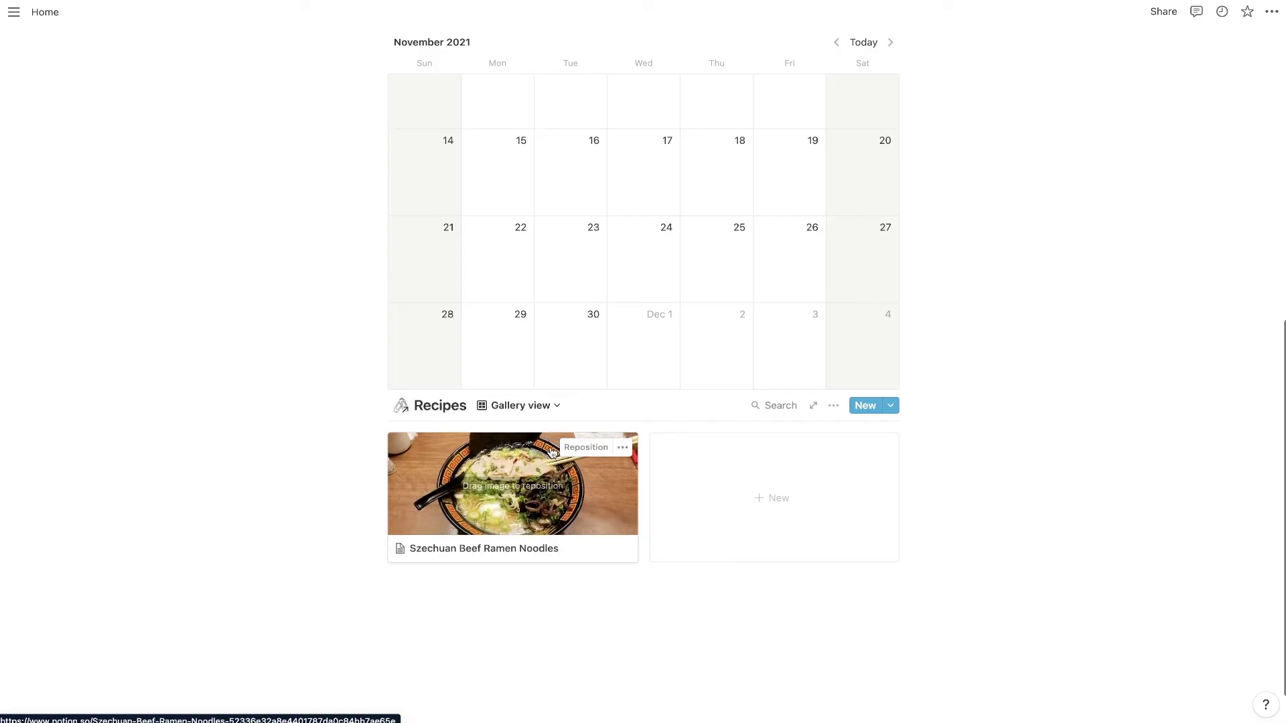
- Give the Szechuan Beef Ramen Noodles page a ramen bowl emoji icon
left_click(527, 550)
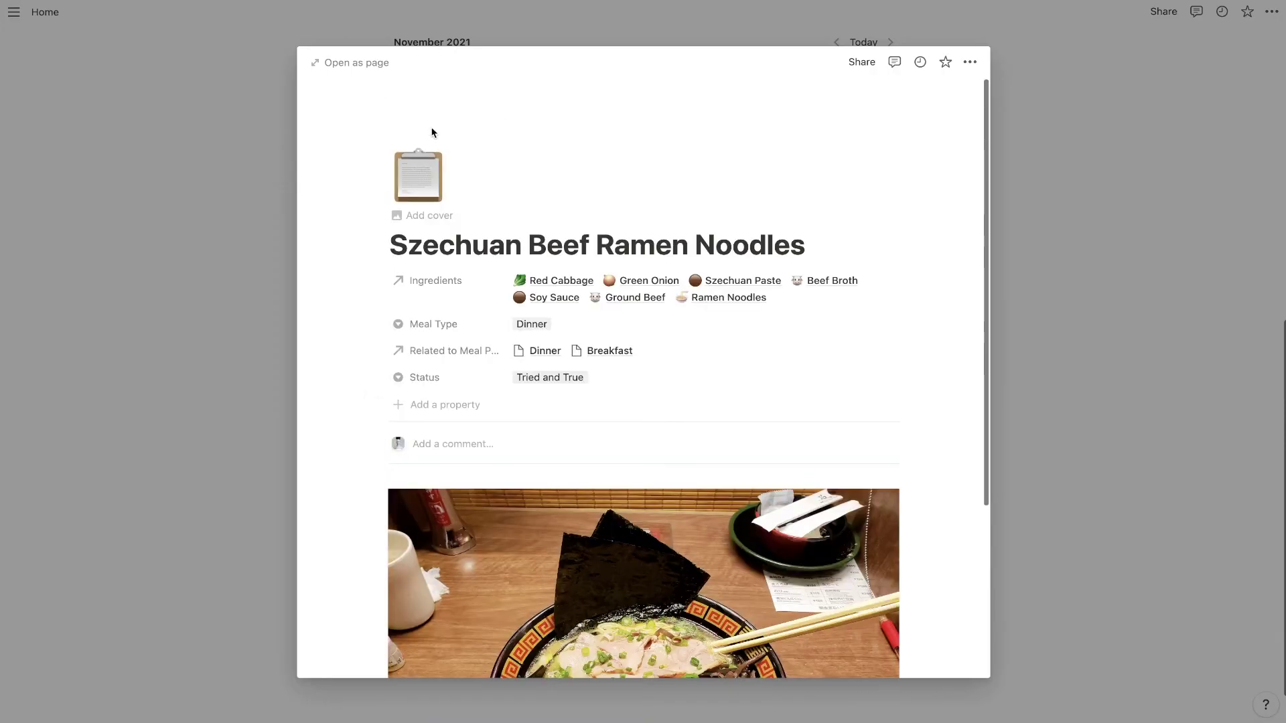
left_click(418, 175)
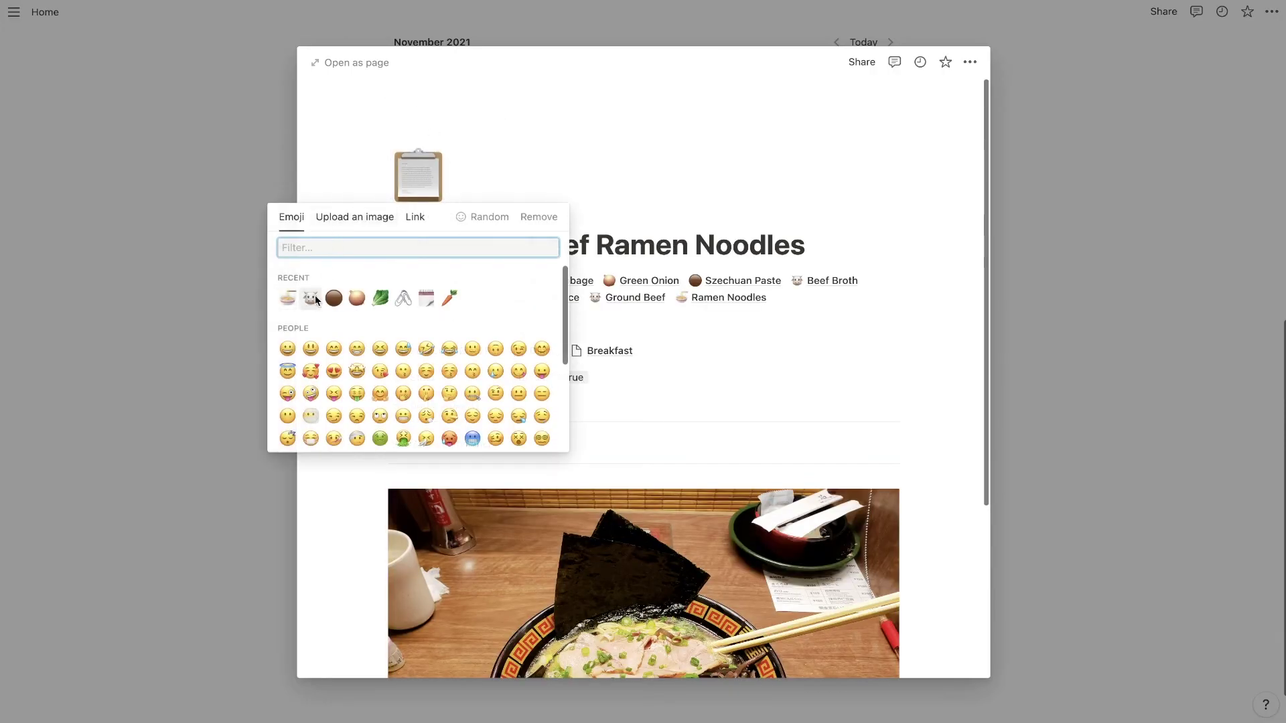
left_click(311, 298)
left_click(418, 176)
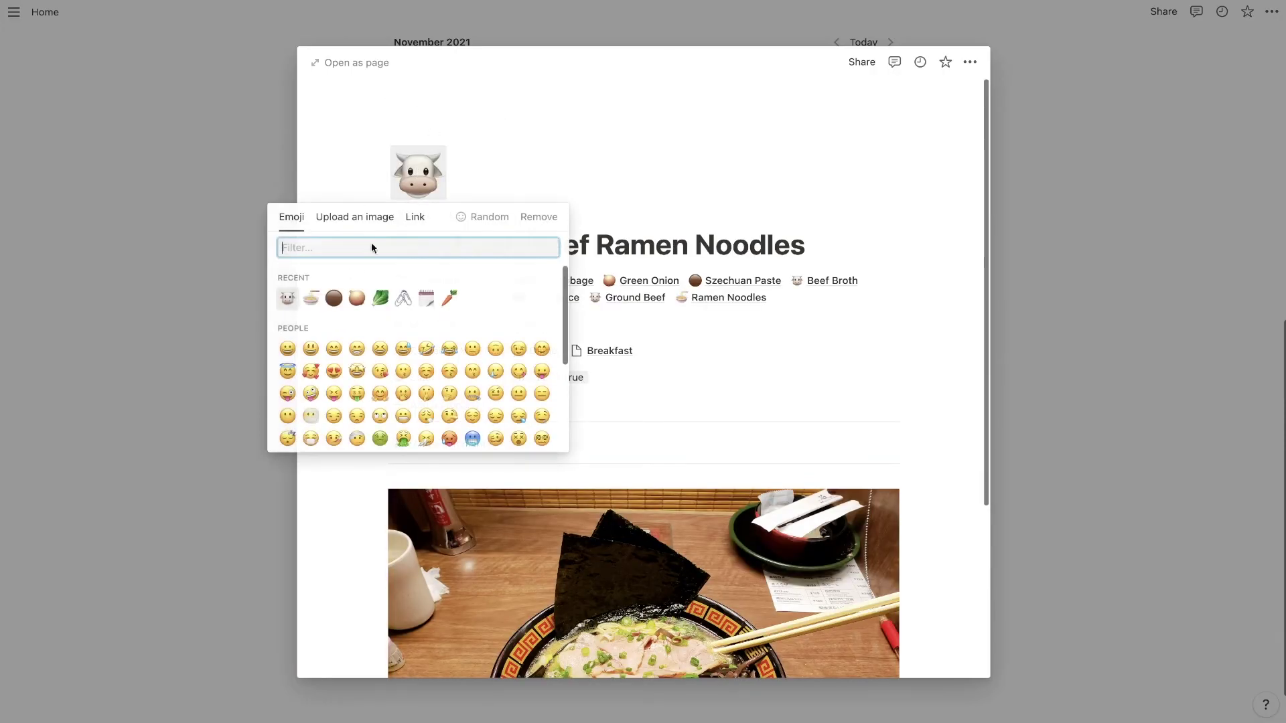
left_click(312, 298)
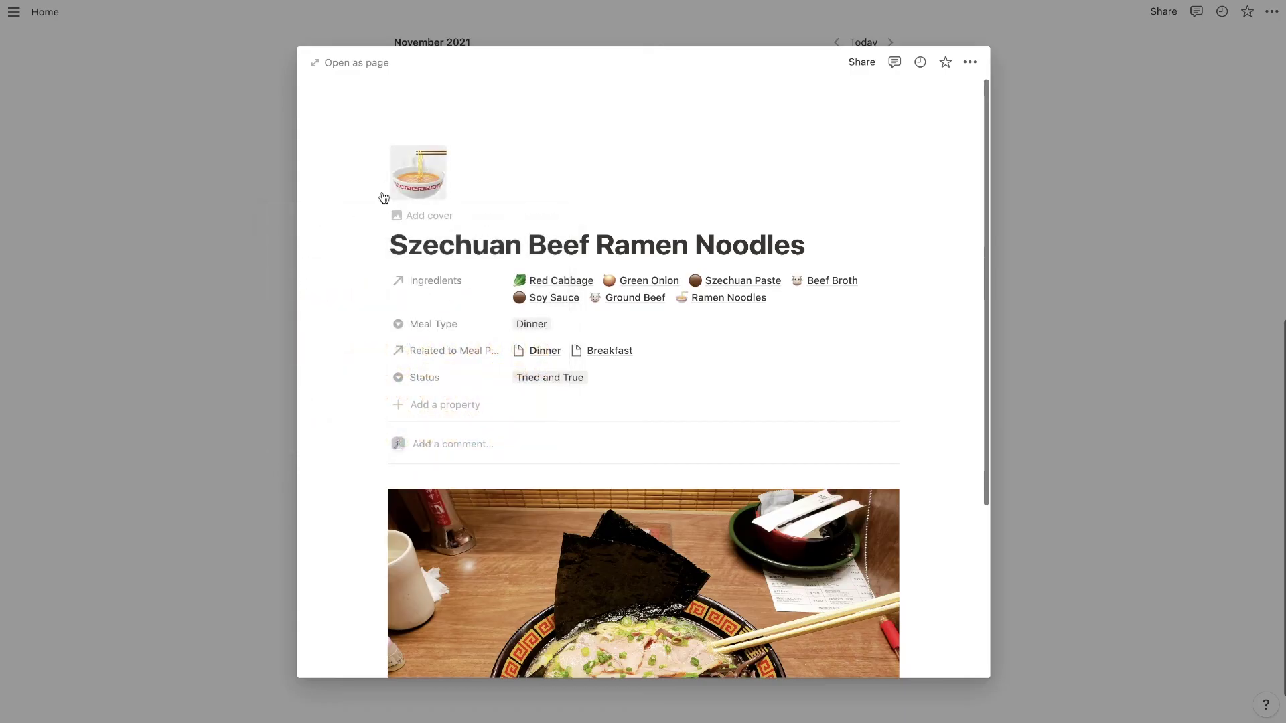
left_click(199, 247)
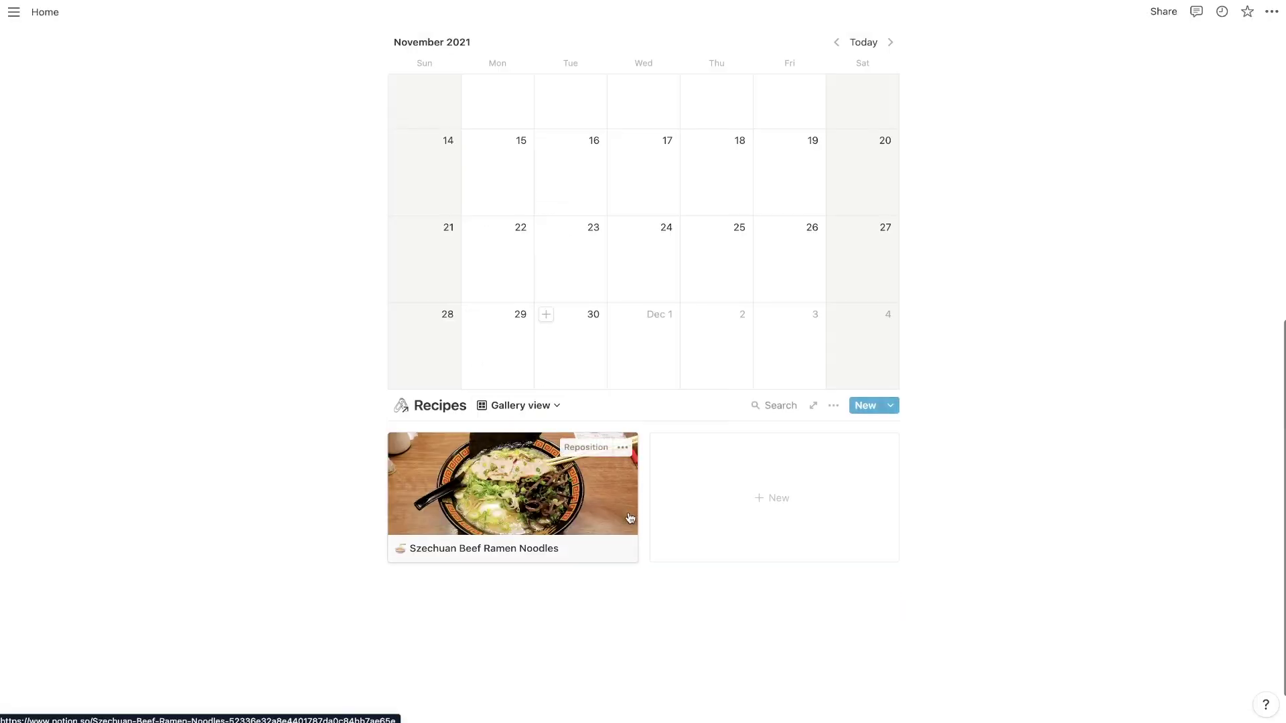
- Show the Meal Type and Ingredients properties on the Recipes gallery cards
scroll(628, 508, "up", 8)
scroll(628, 508, "down", 9)
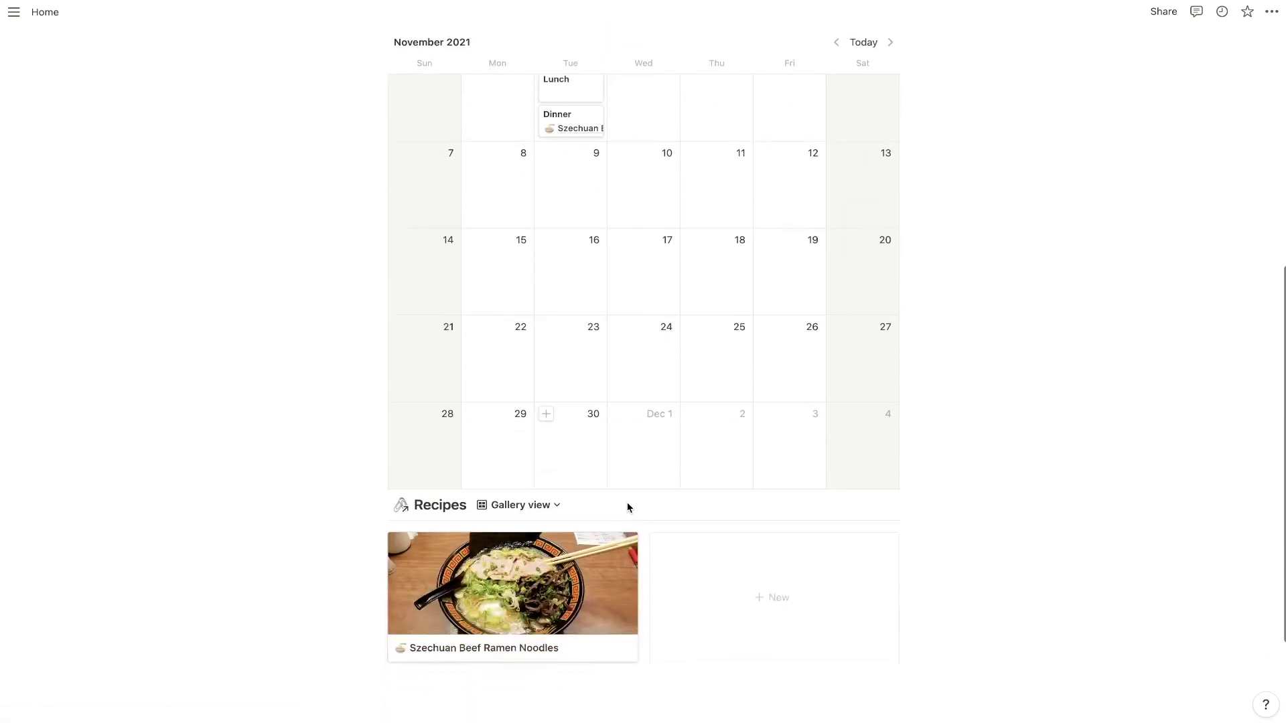
scroll(626, 505, "up", 10)
scroll(625, 505, "down", 10)
left_click(833, 395)
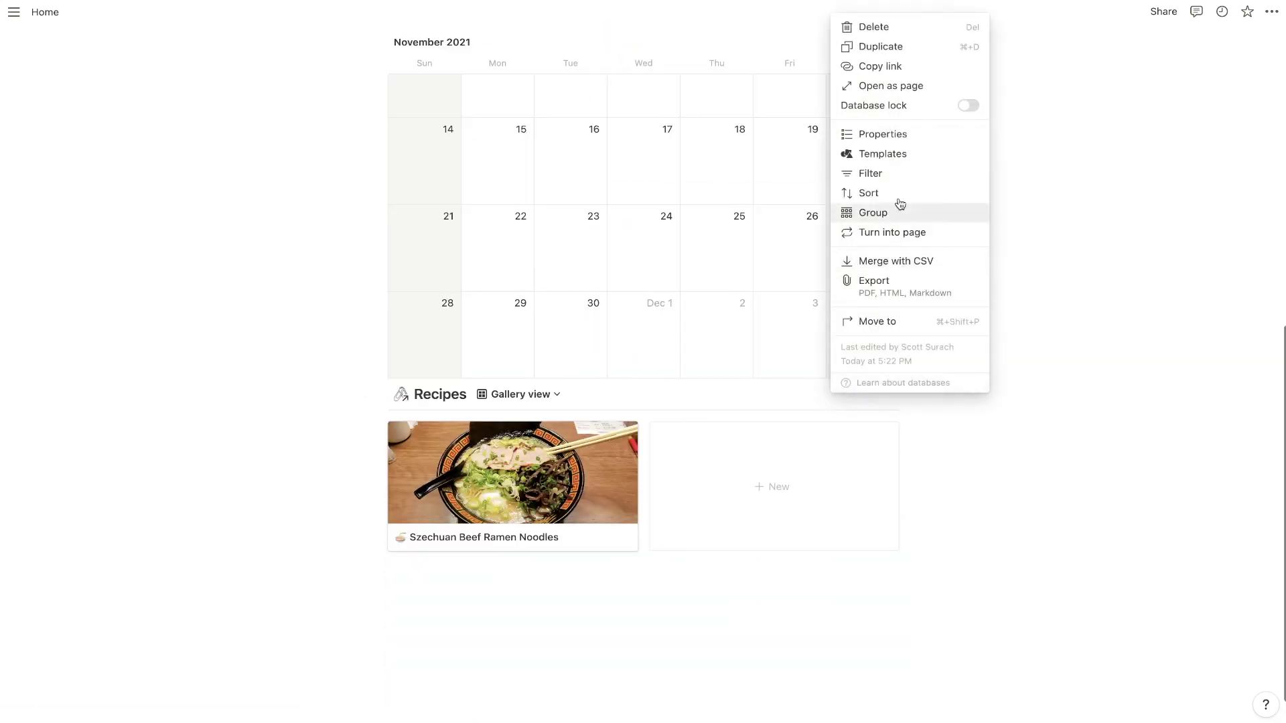
left_click(901, 136)
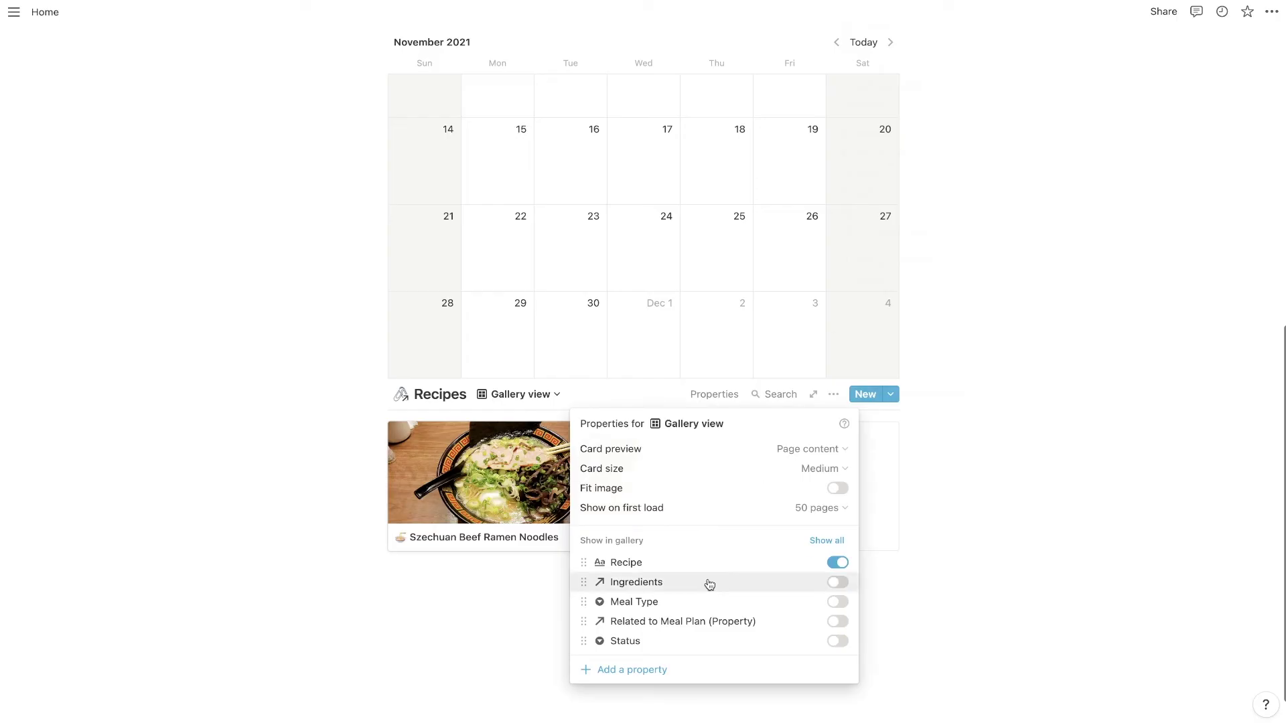
left_click(838, 602)
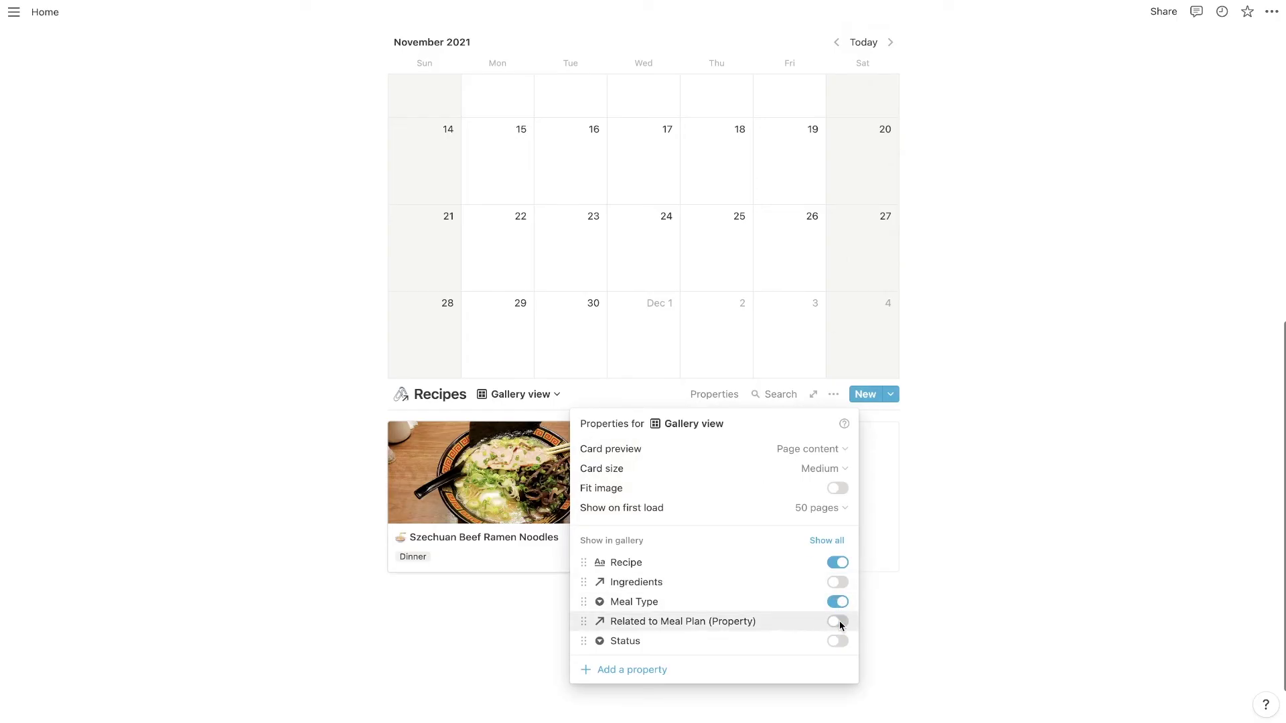
left_click(838, 583)
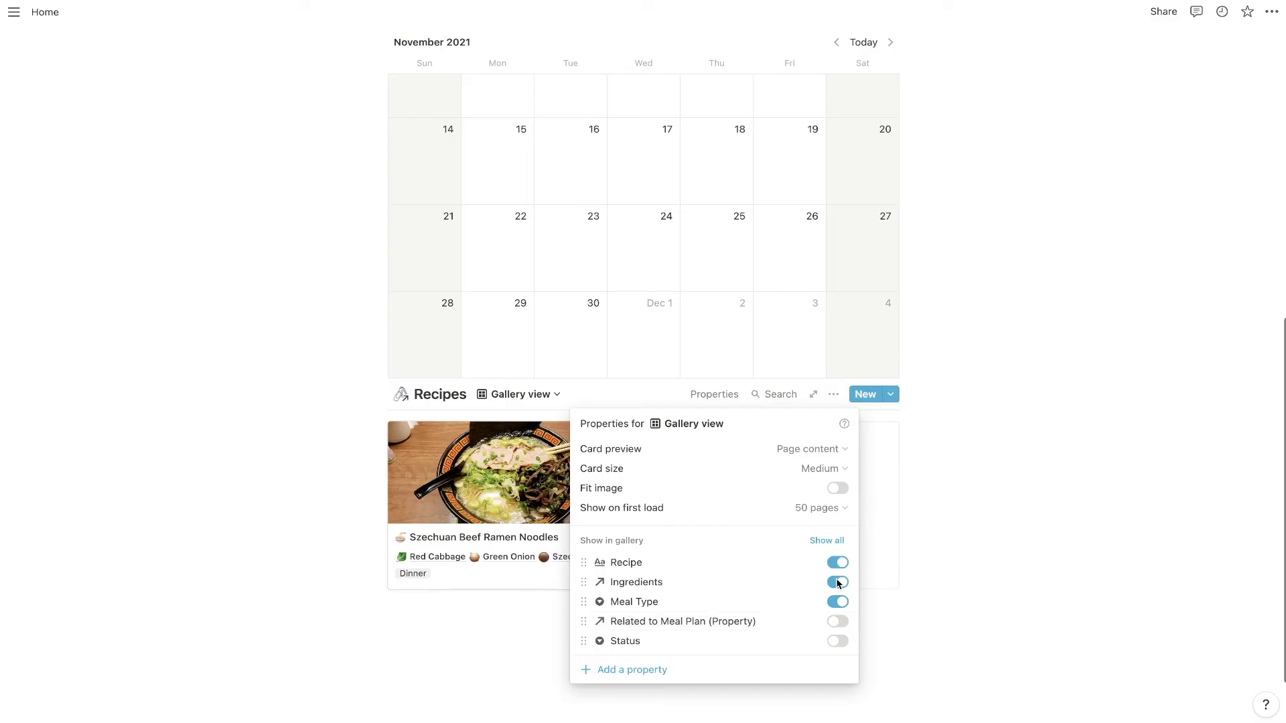
- Add a Rollup property named 'Planned for' to the Recipes database
left_click(650, 666)
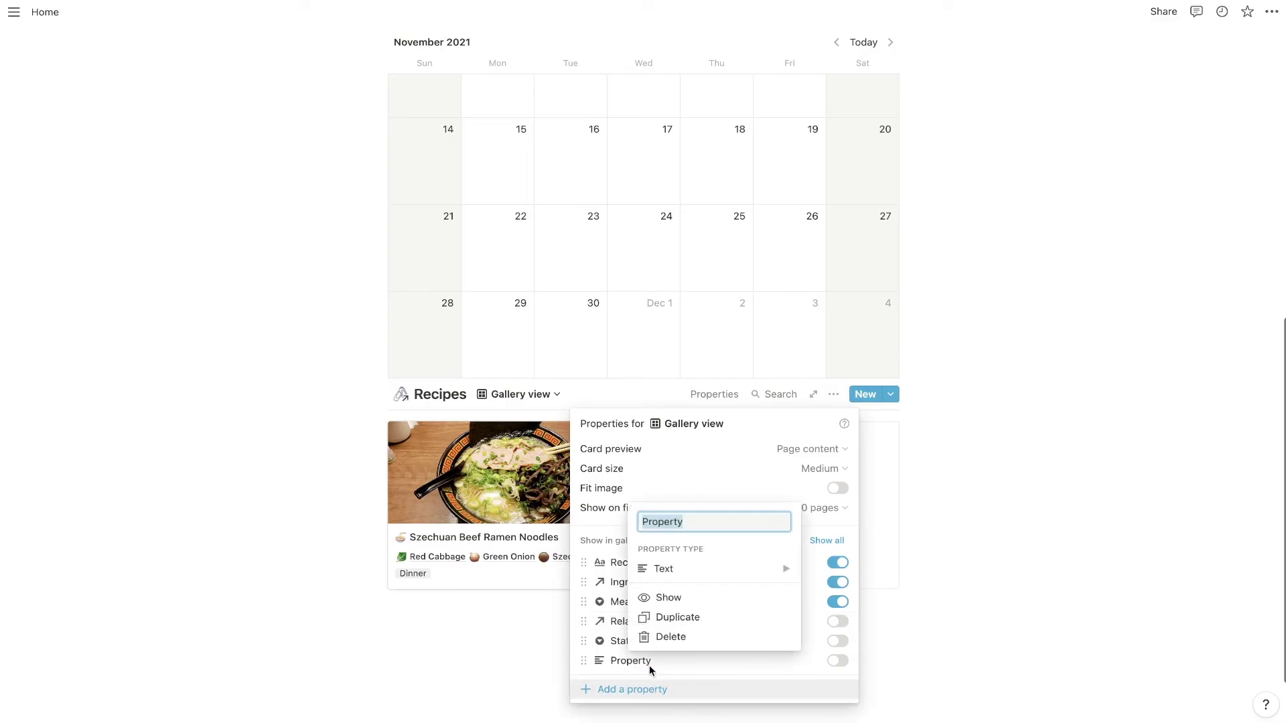
mouse_move(693, 568)
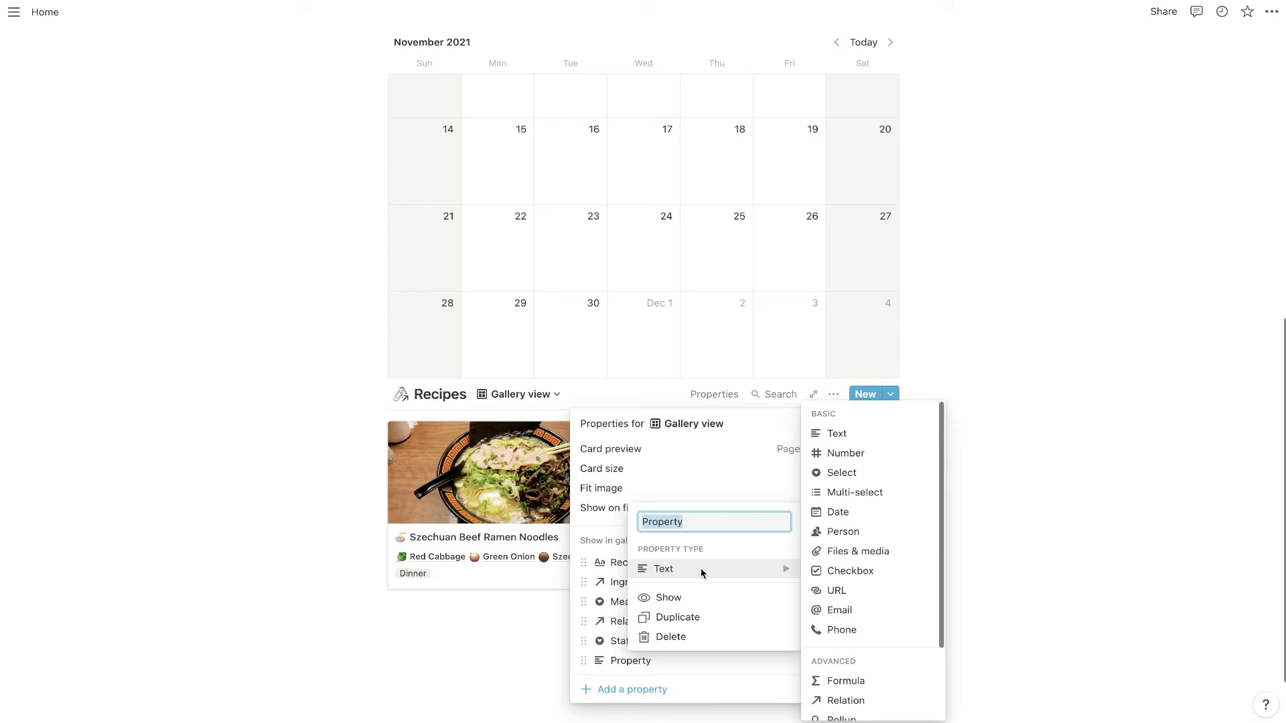
scroll(863, 570, "down", 2)
left_click(841, 647)
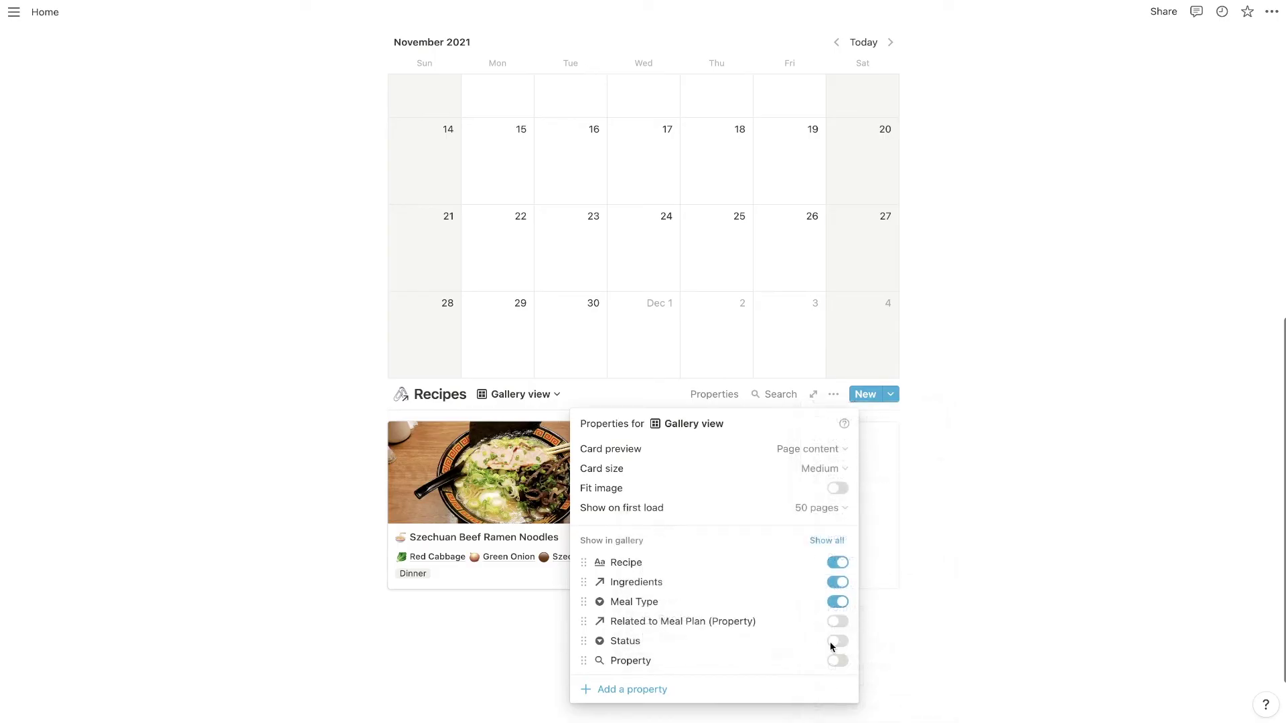
left_click(670, 661)
type("PL")
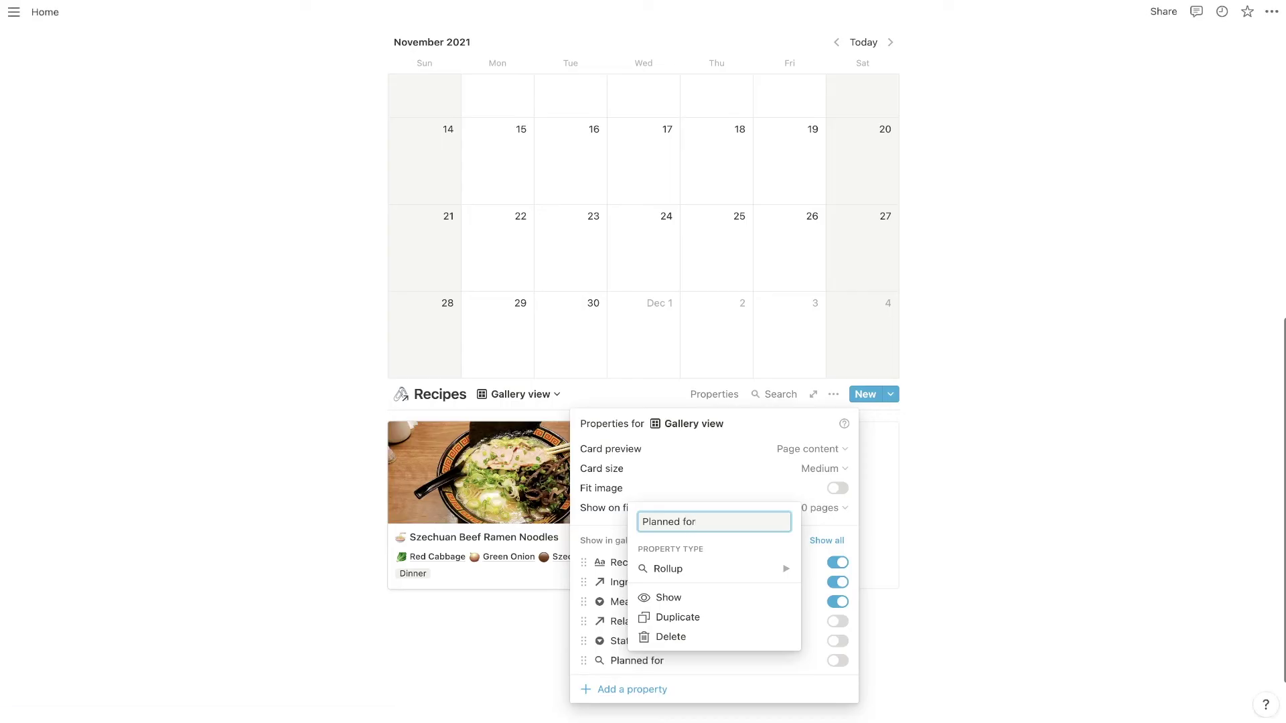
key("Escape")
key("Escape")
left_click(462, 534)
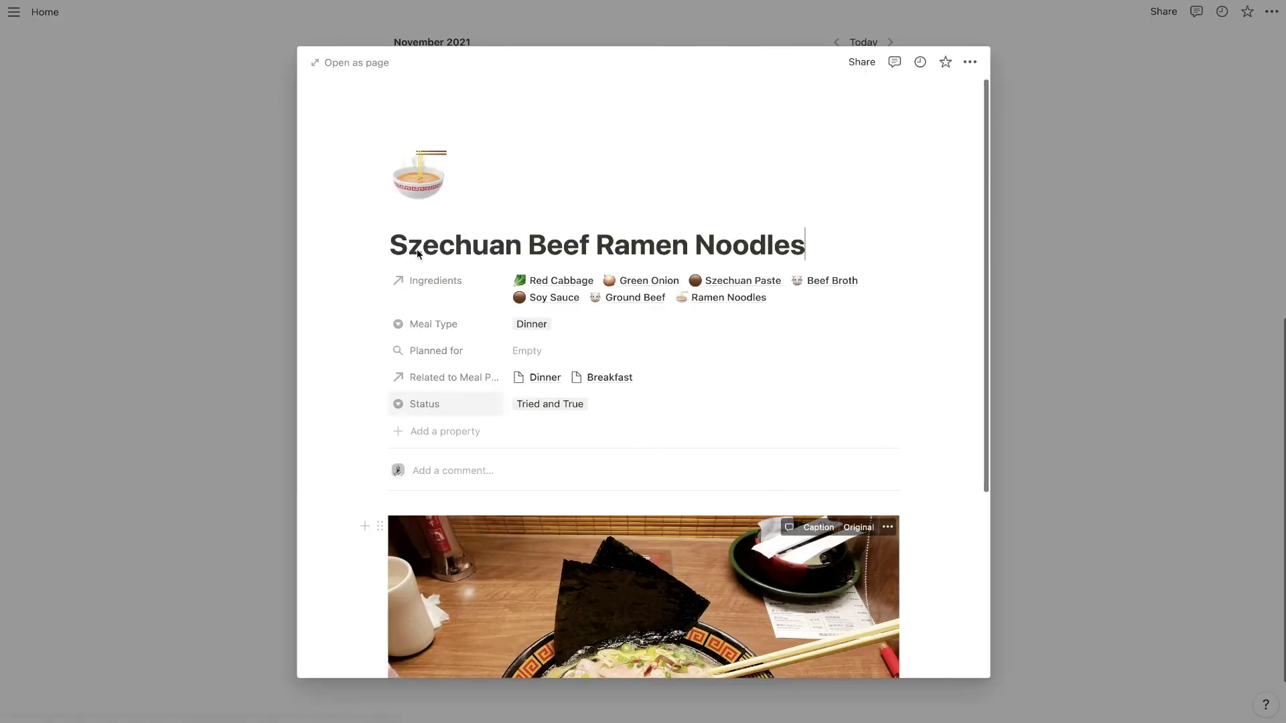
- Set the Planned for rollup to use Related to Meal Plan and its Date property
left_click(561, 346)
left_click(573, 395)
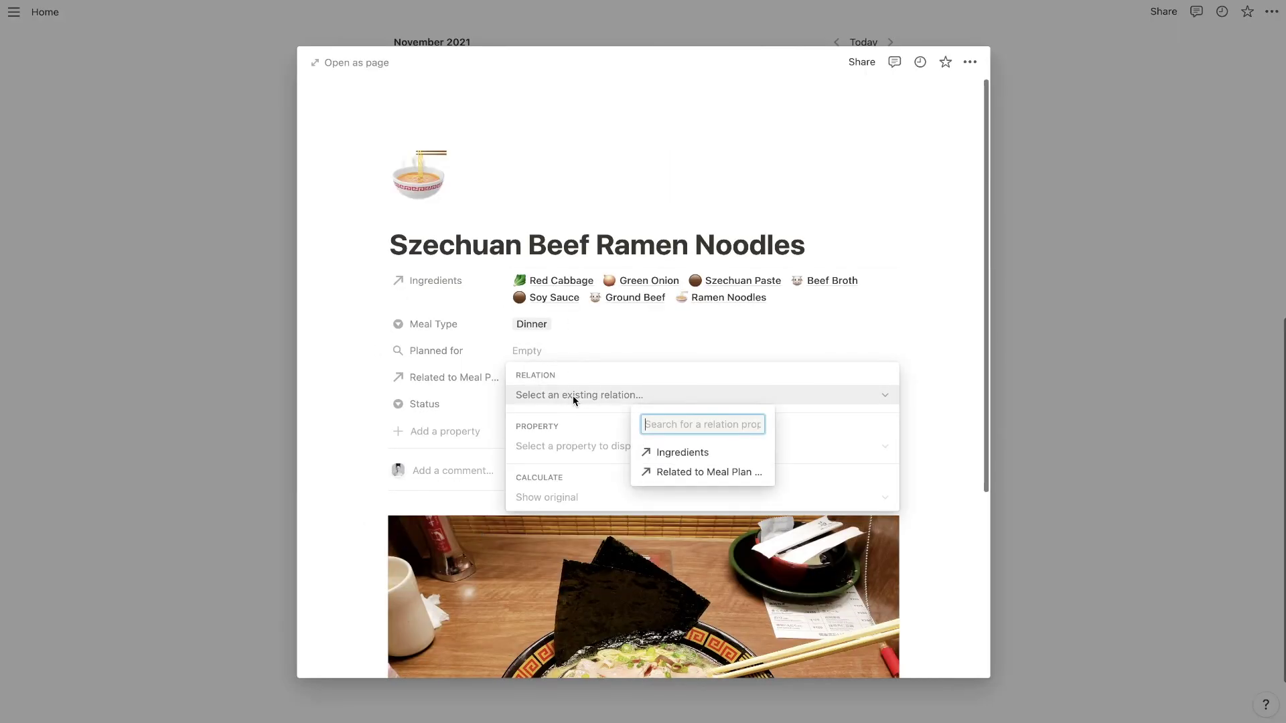
left_click(677, 472)
left_click(611, 447)
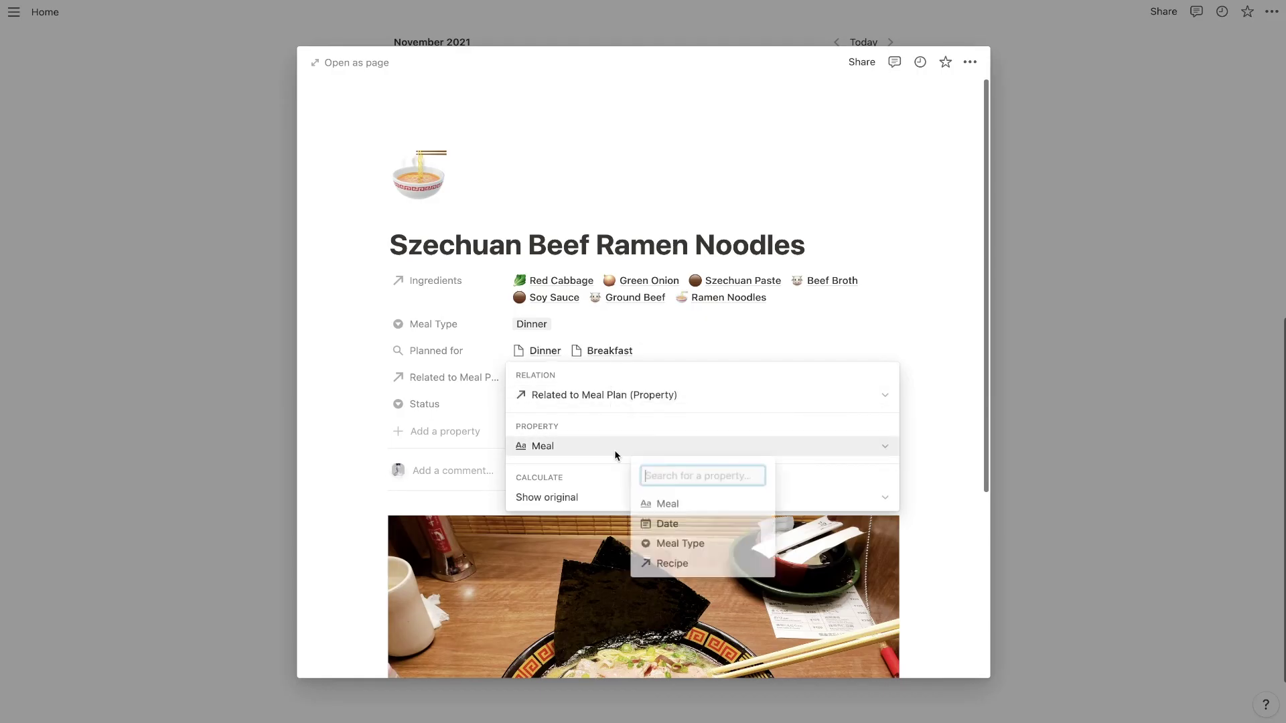
left_click(670, 524)
left_click(496, 359)
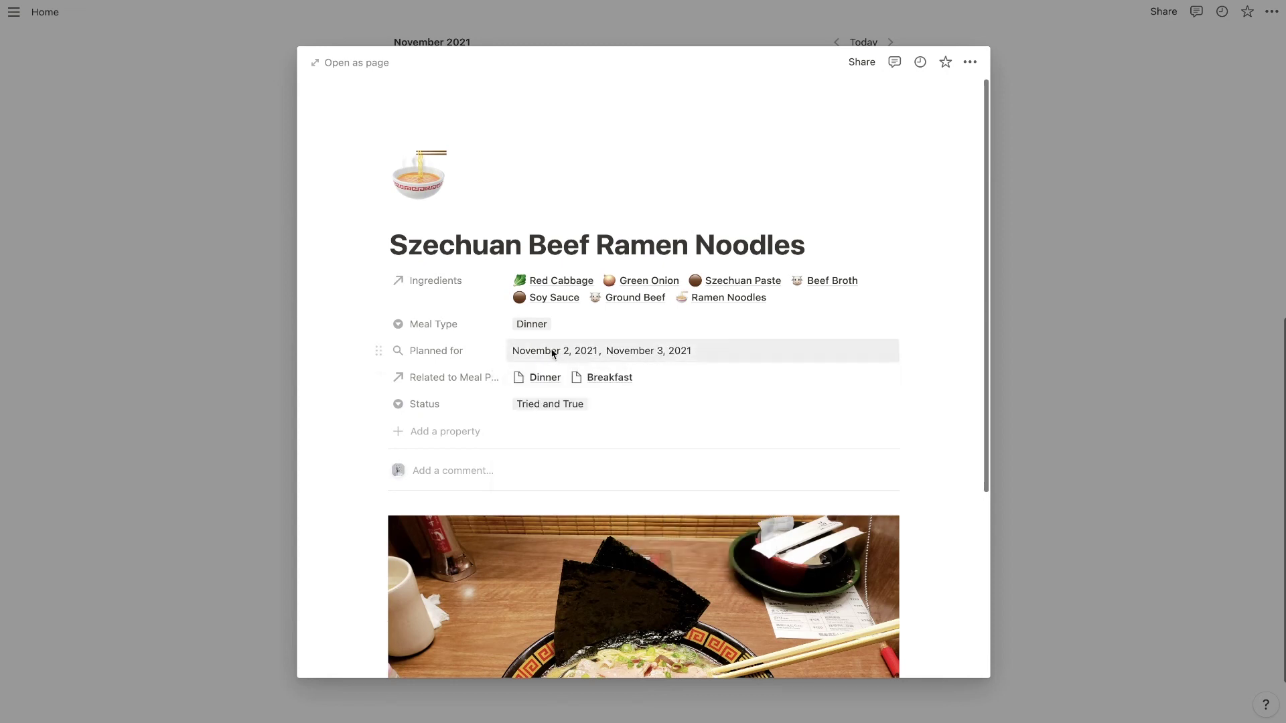
- Show the Related to Meal Plan property on the Recipes gallery cards
left_click(155, 362)
scroll(439, 342, "down", 2)
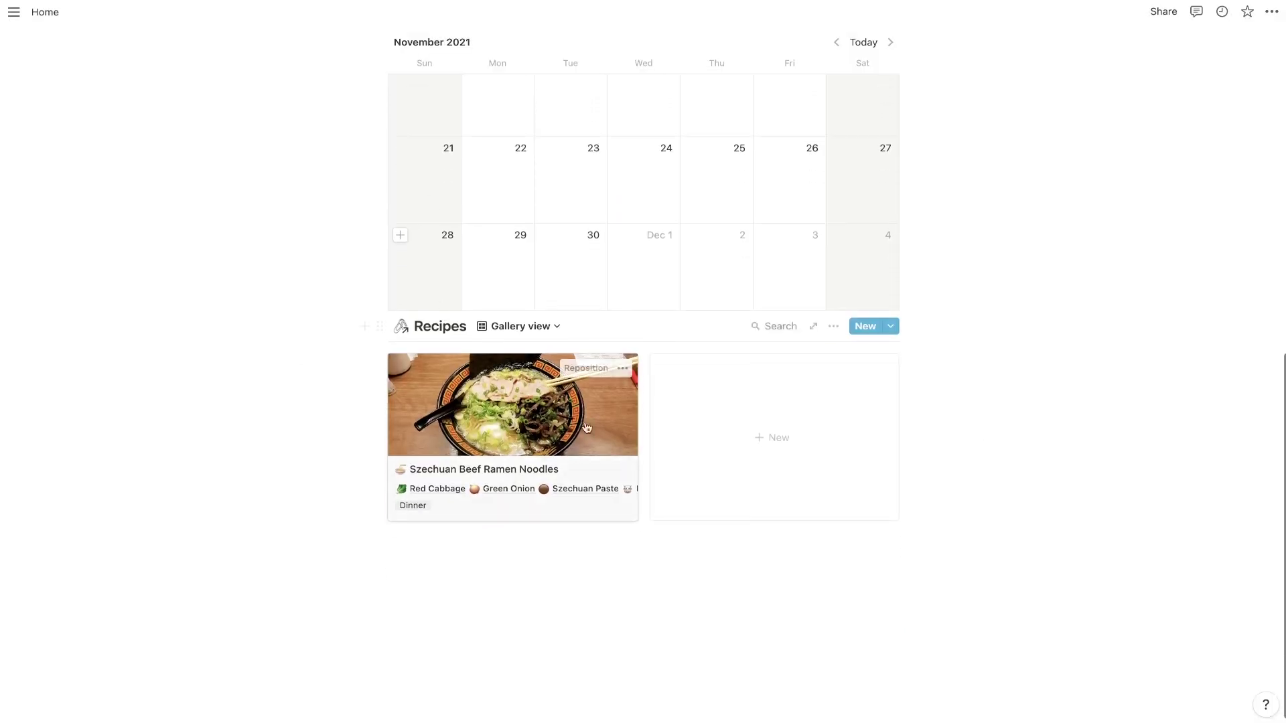
left_click(833, 326)
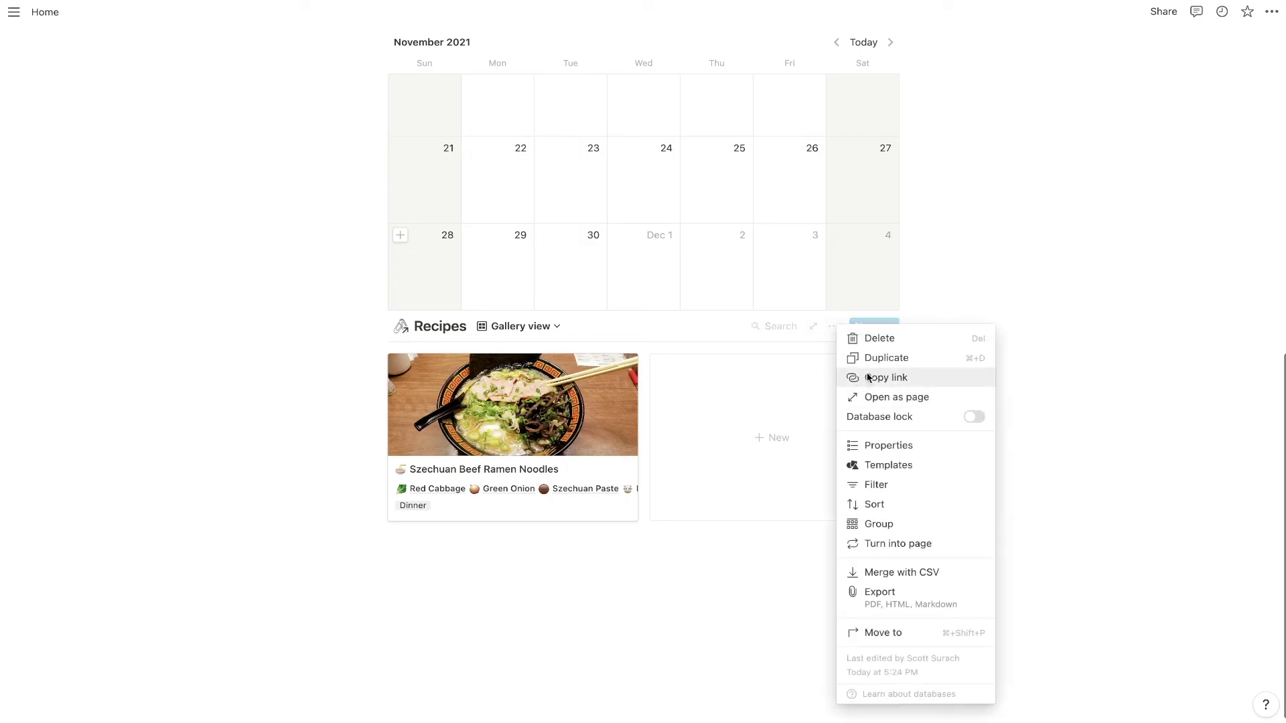
left_click(870, 446)
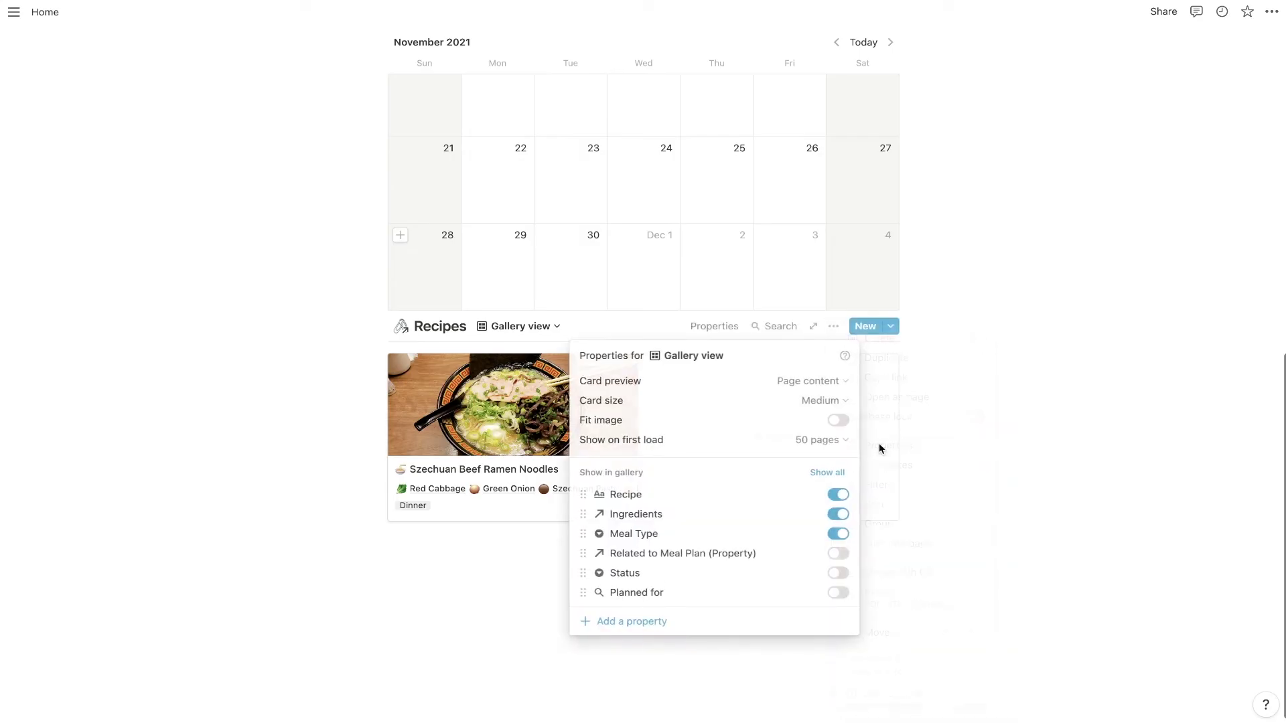
left_click(838, 553)
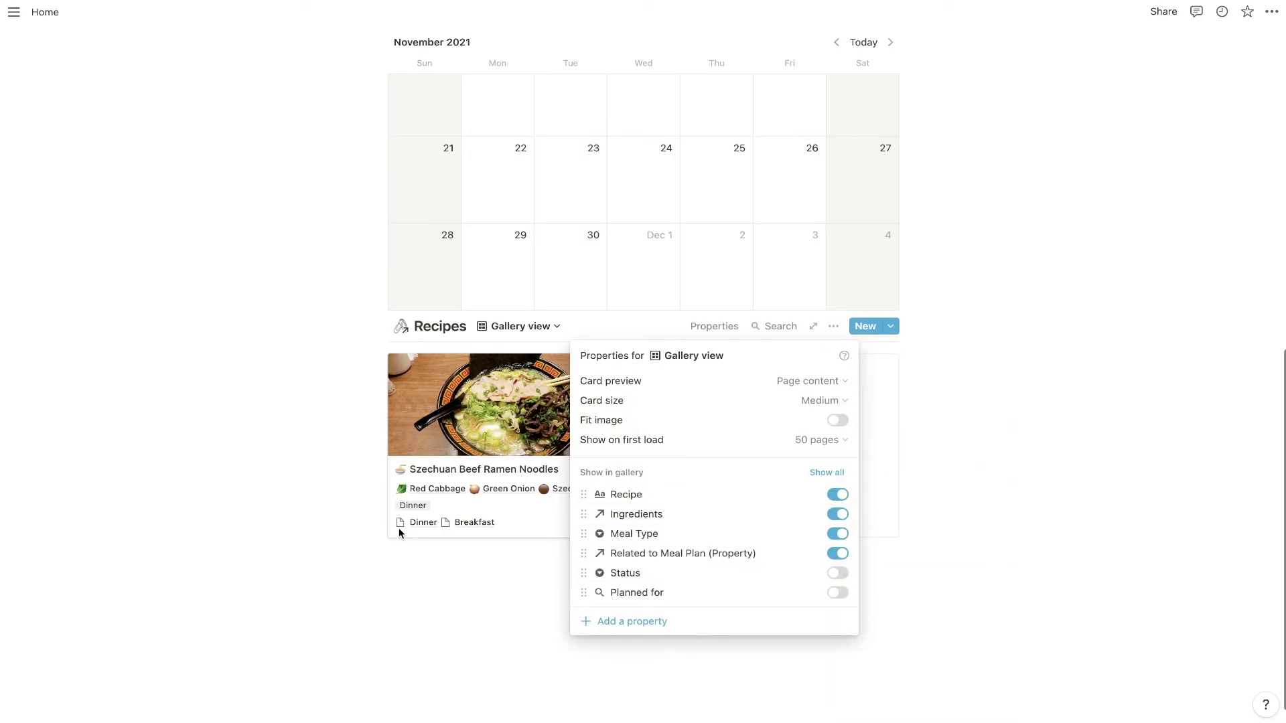
- Swap Related to Meal Plan for the Planned for dates on the recipe cards
left_click(829, 560)
left_click(829, 559)
left_click(838, 553)
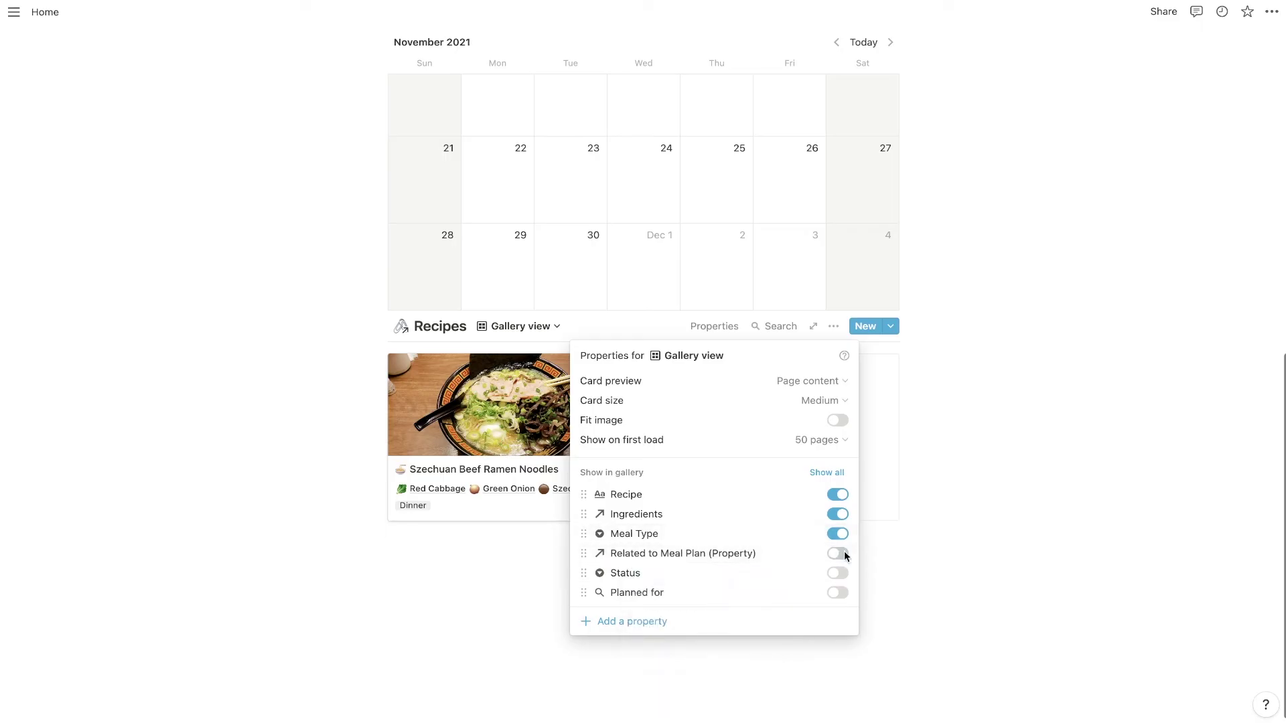
left_click(837, 593)
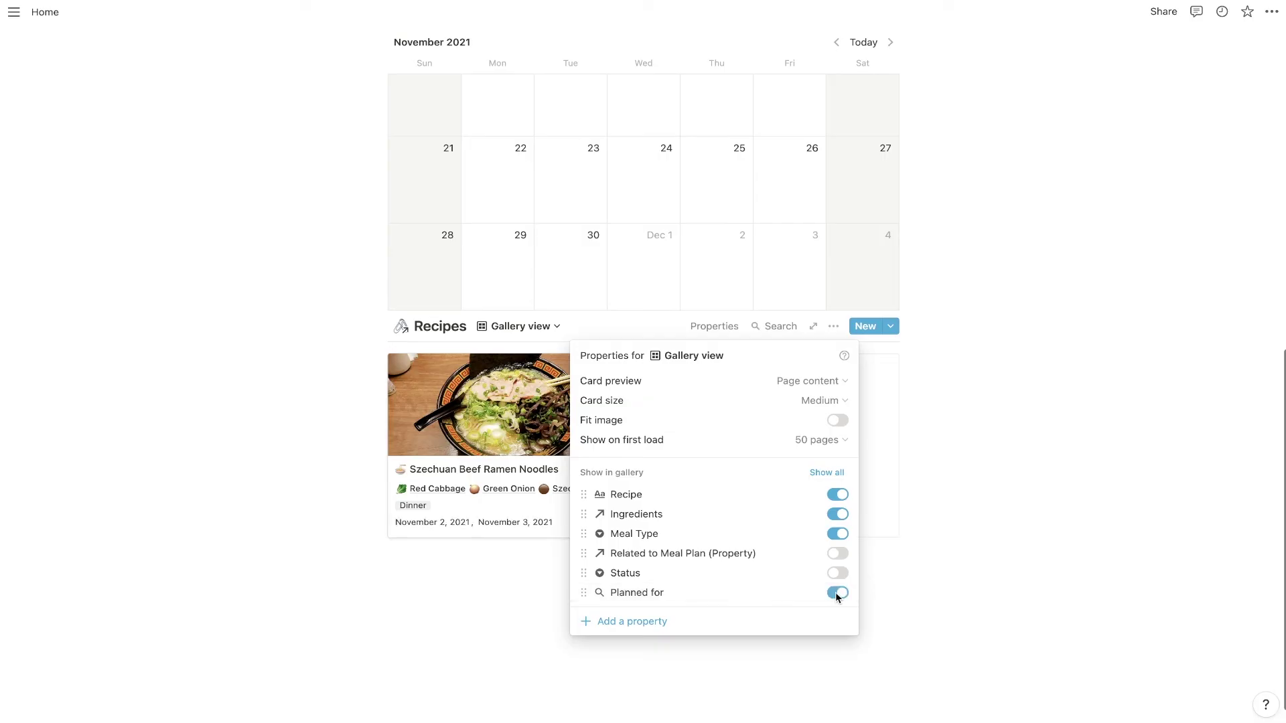
left_click(445, 548)
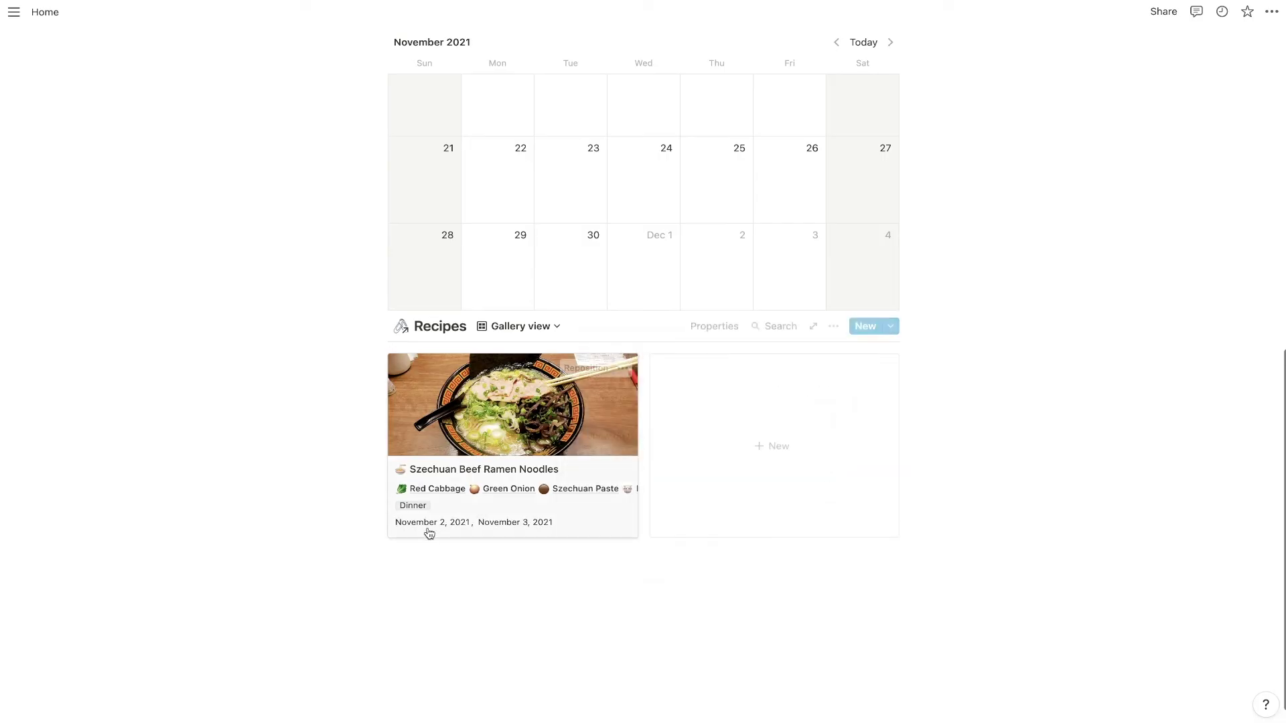
left_click(530, 524)
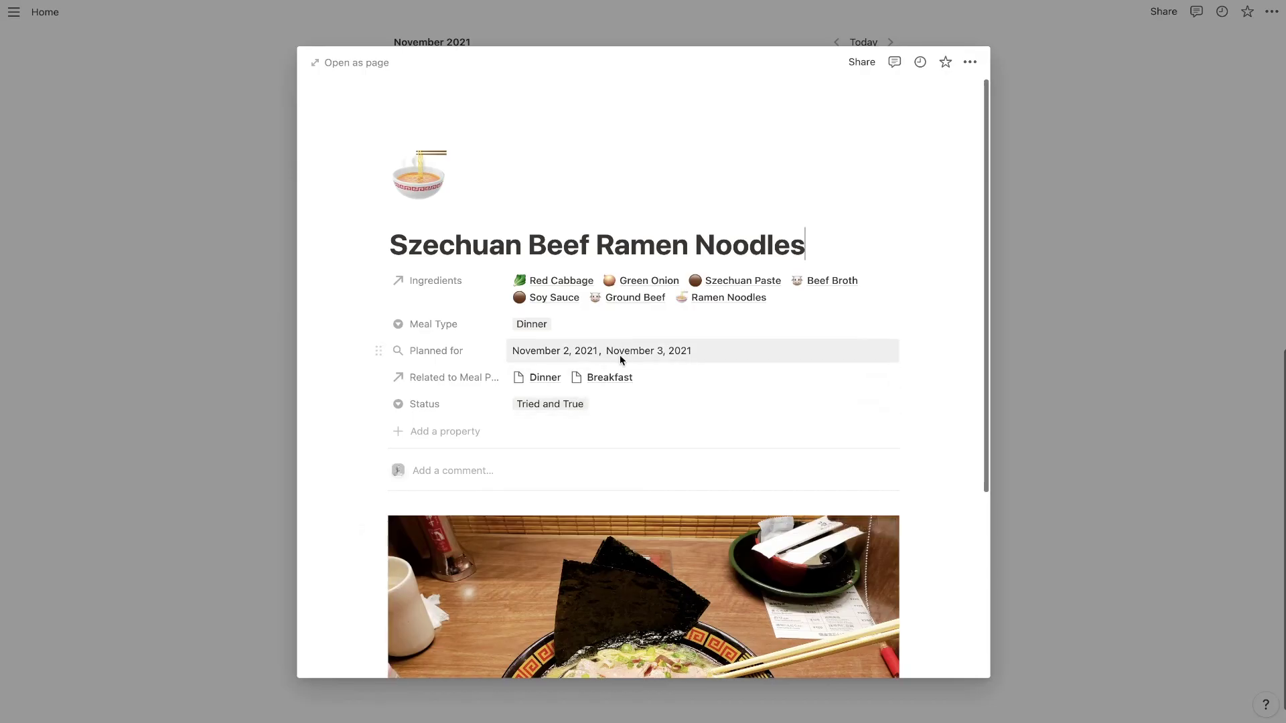
- Remove Szechuan Beef Ramen Noodles from the November 3 Breakfast entry's Recipe property
left_click(230, 386)
scroll(397, 283, "up", 5)
scroll(546, 300, "down", 3)
left_click(640, 315)
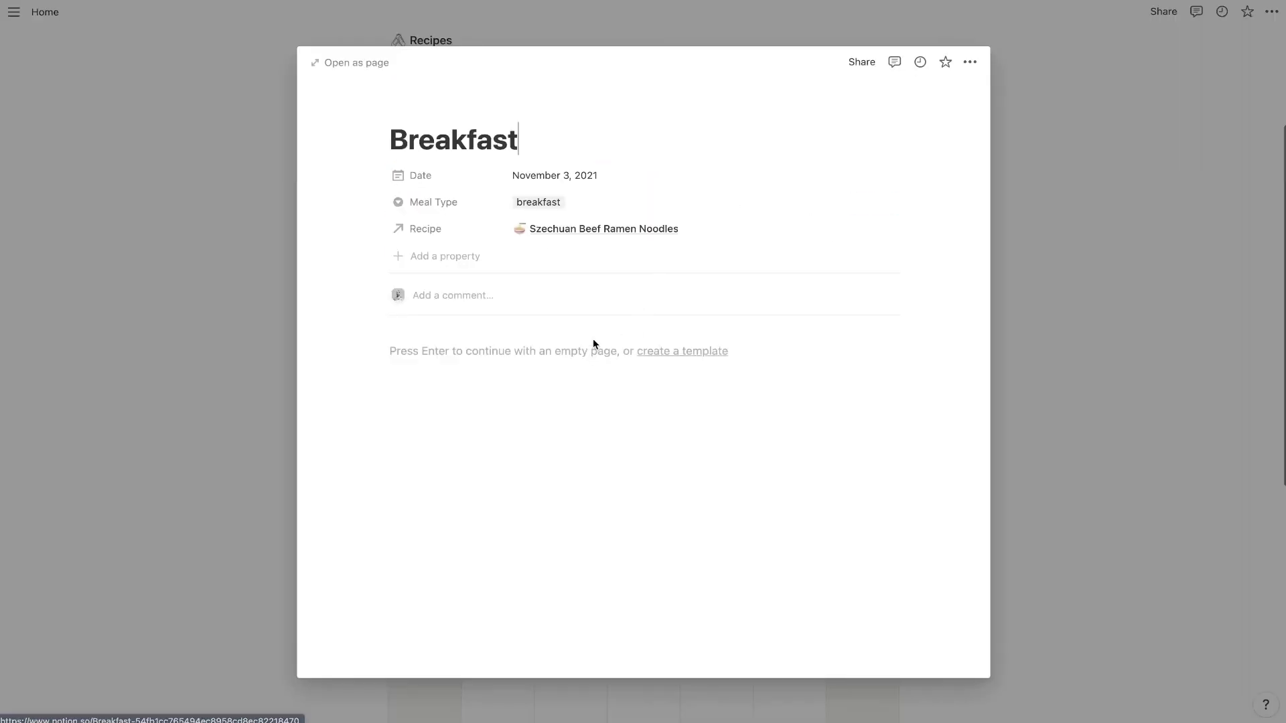
left_click(686, 227)
left_click(513, 274)
left_click(352, 260)
left_click(187, 270)
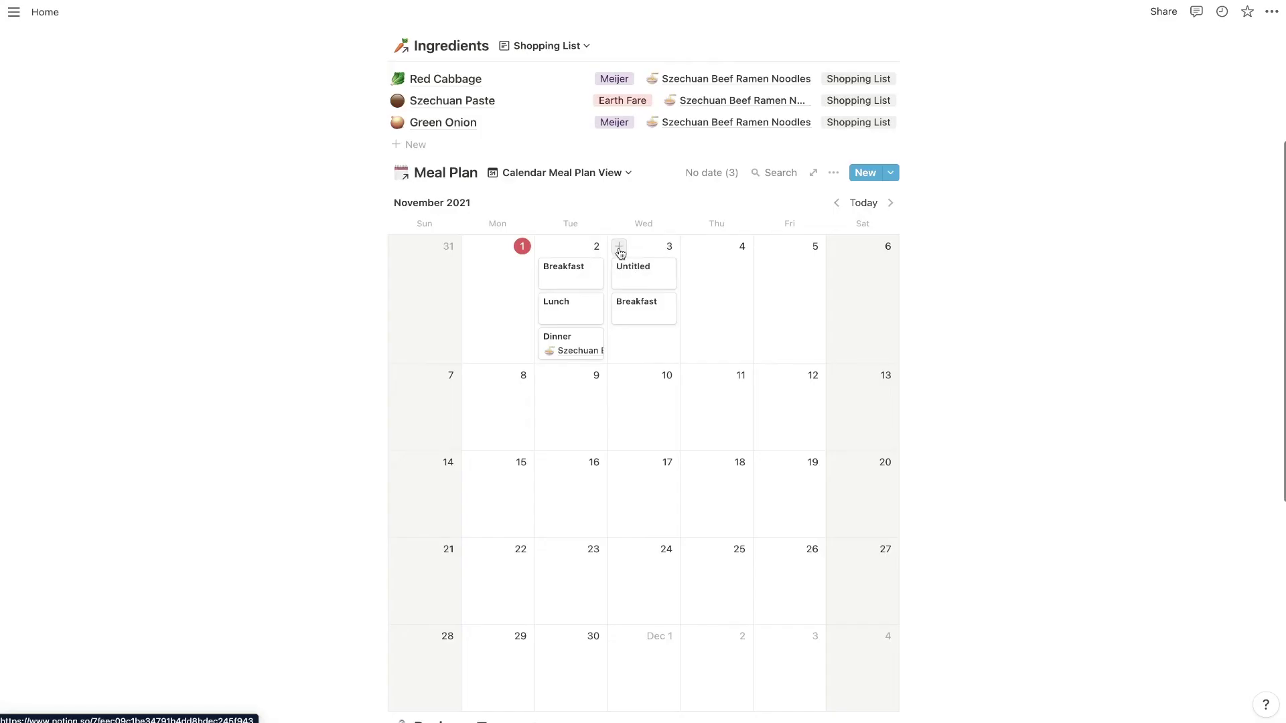
- Create a new Meal Plan page in the November 3 calendar cell
left_click(618, 250)
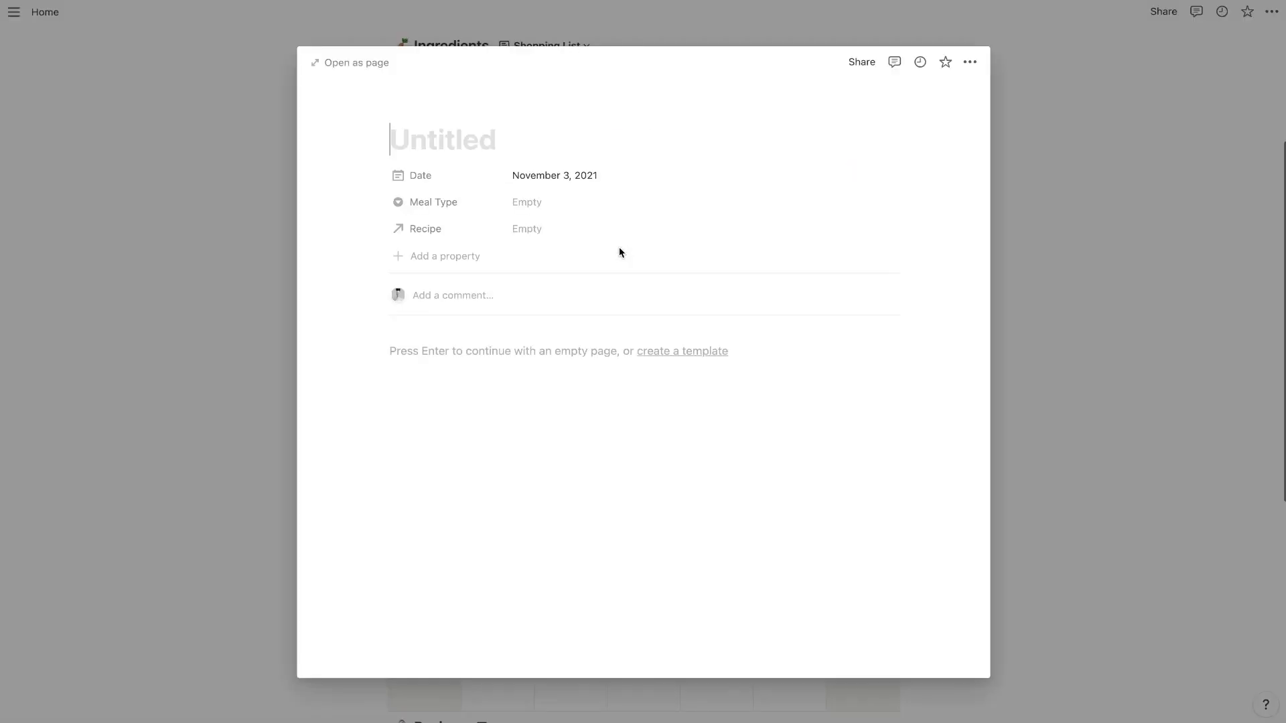
- Create November 3 meal entries titled Lunch and Dinner
left_click(467, 140)
type("Lunch")
left_click(203, 183)
left_click(647, 298)
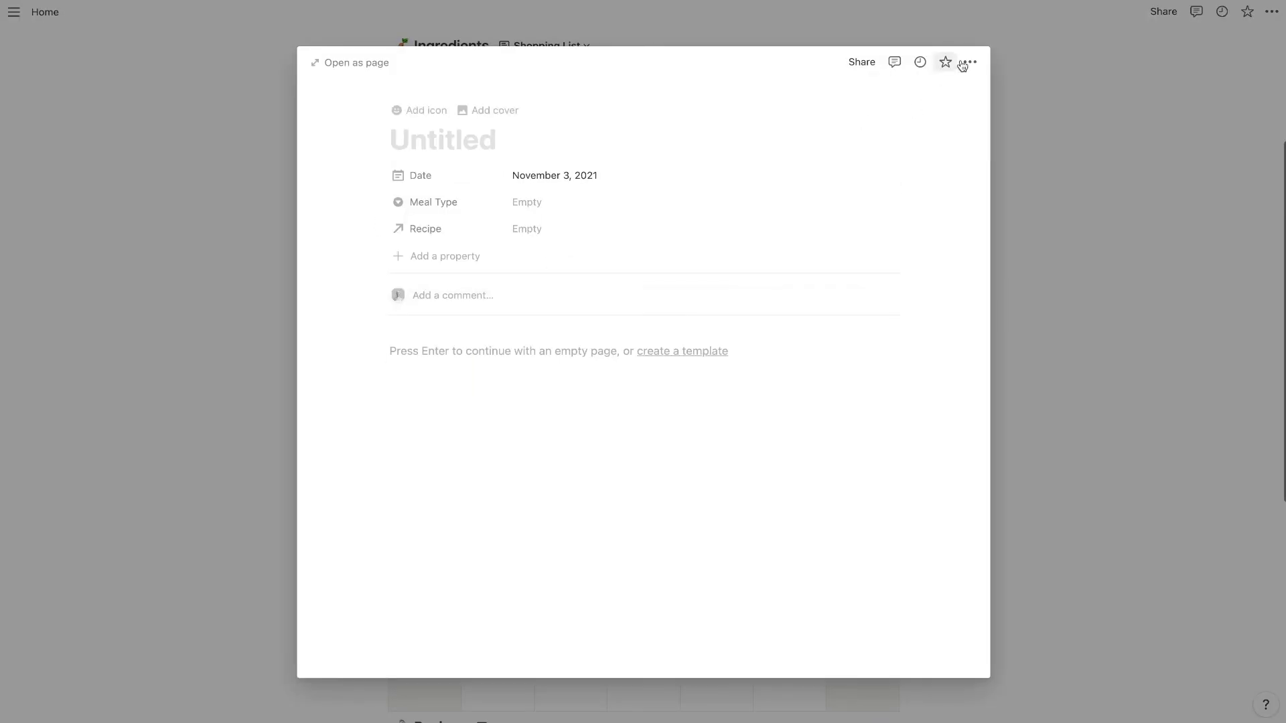
left_click(969, 62)
key("Escape")
type("Dinne")
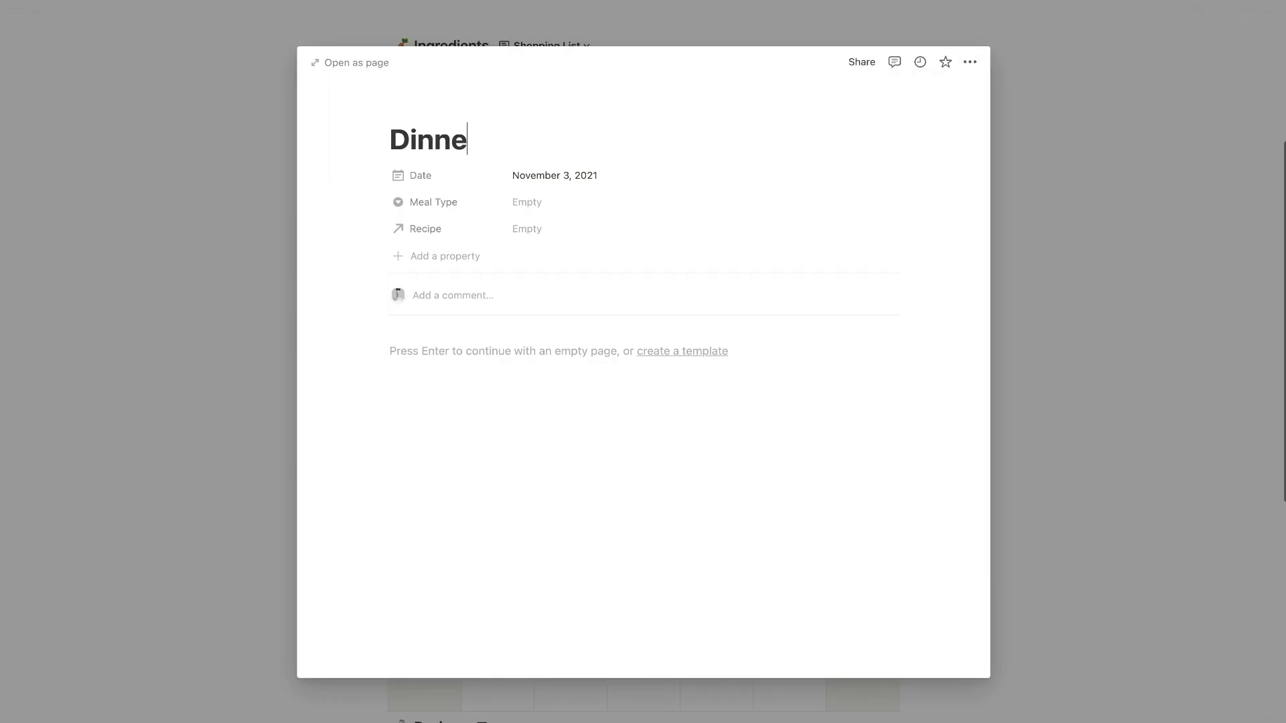
left_click(284, 290)
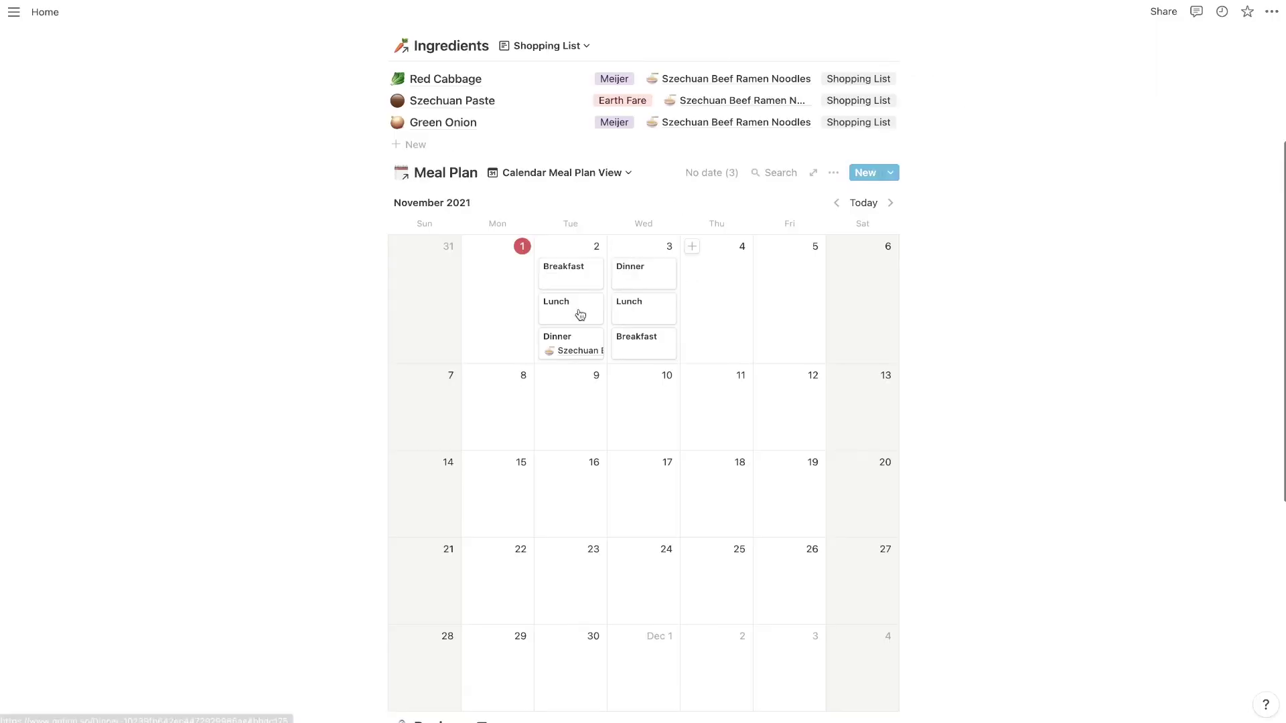
- Add an 8:00 PM time to the Dinner entry's date
left_click(654, 284)
left_click(564, 177)
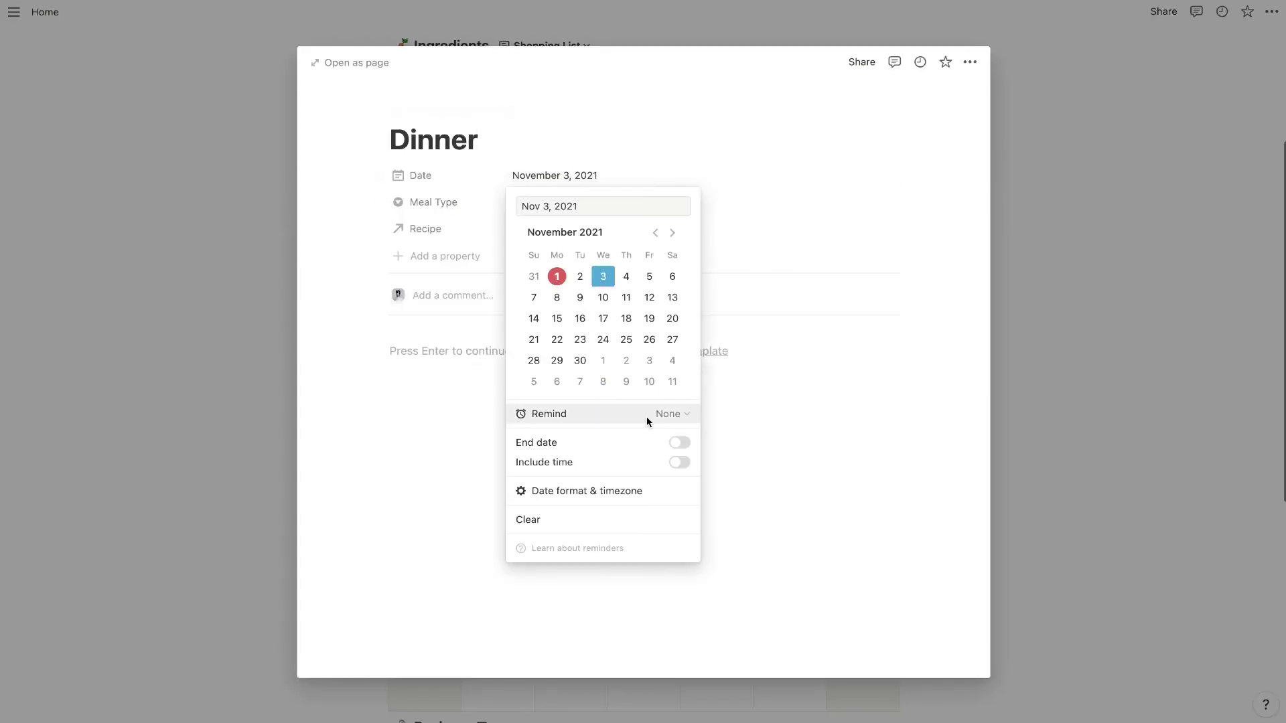
left_click(679, 463)
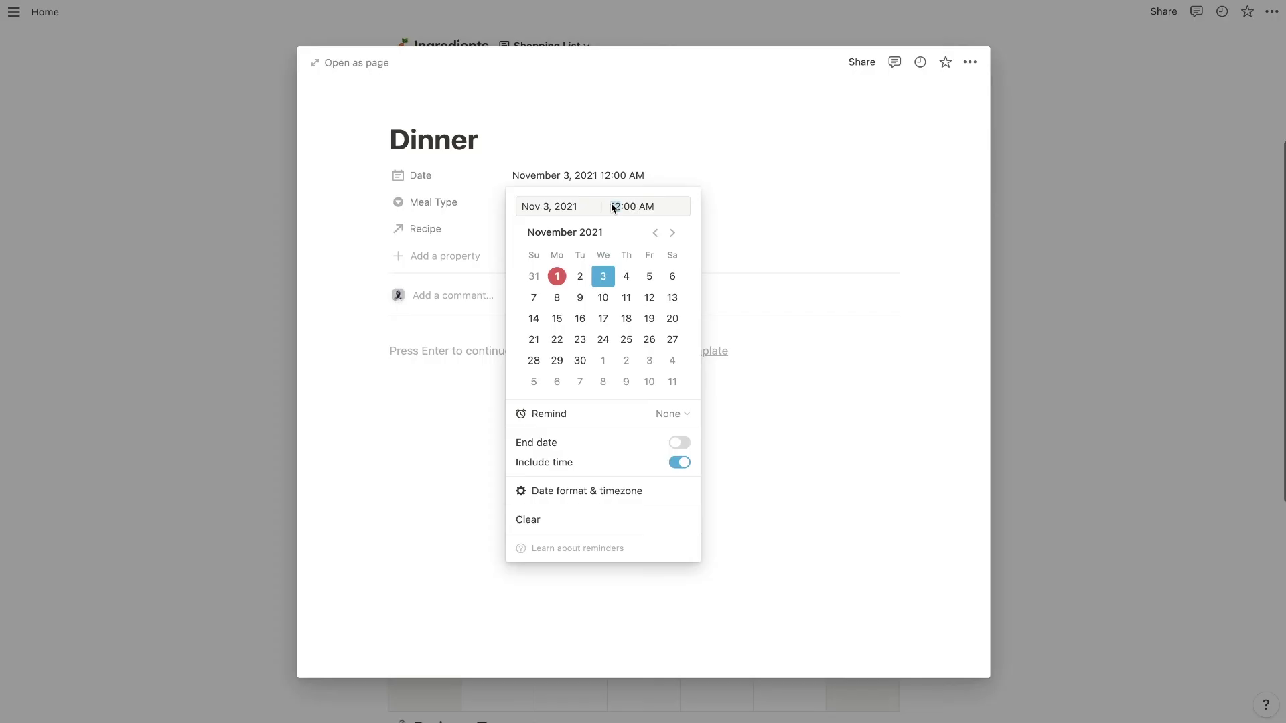
left_click_drag(612, 205, 647, 209)
type("8:00 AMP")
key("Return")
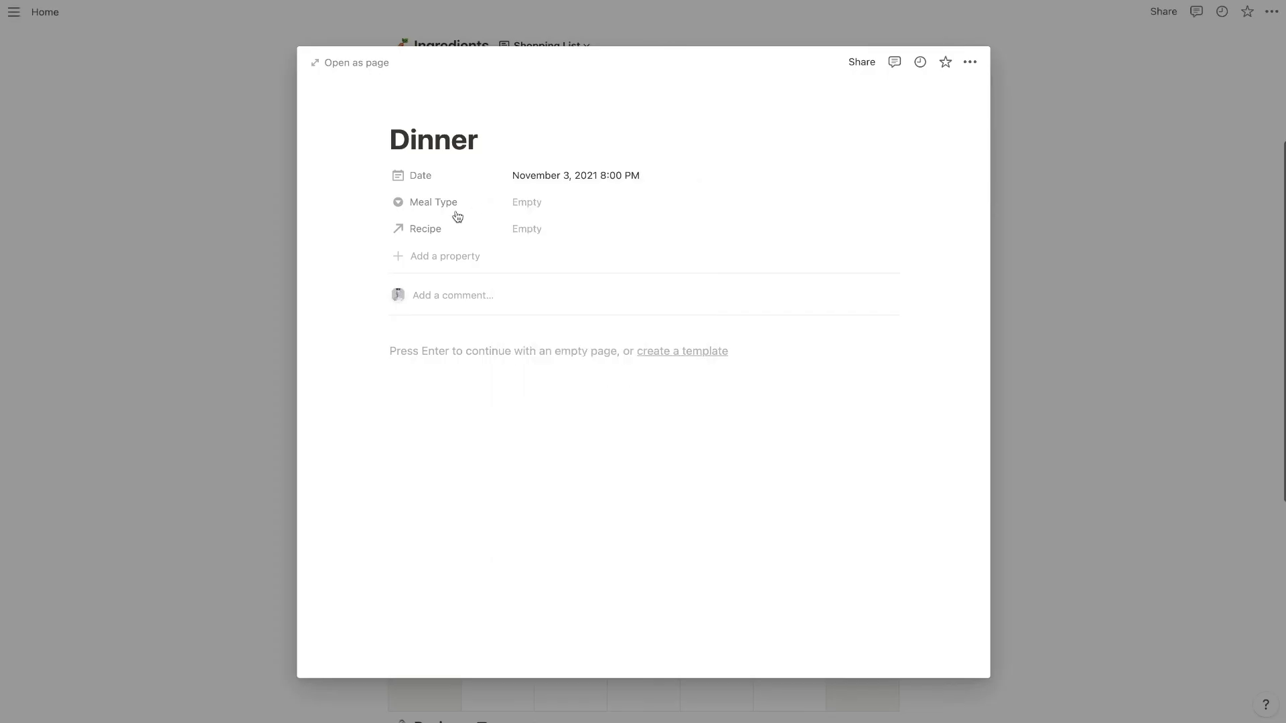
left_click(292, 228)
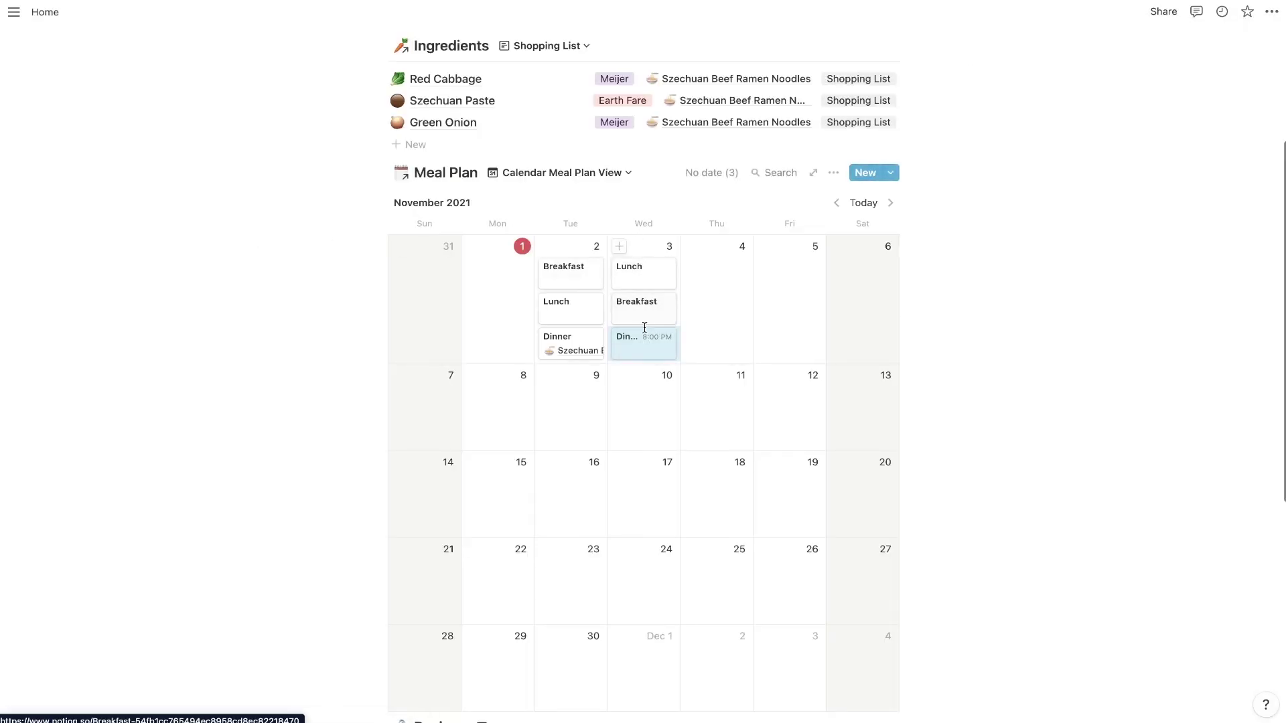
- Time Wednesday's Breakfast at 8:00 AM and Lunch at 12:00 PM
left_click(646, 303)
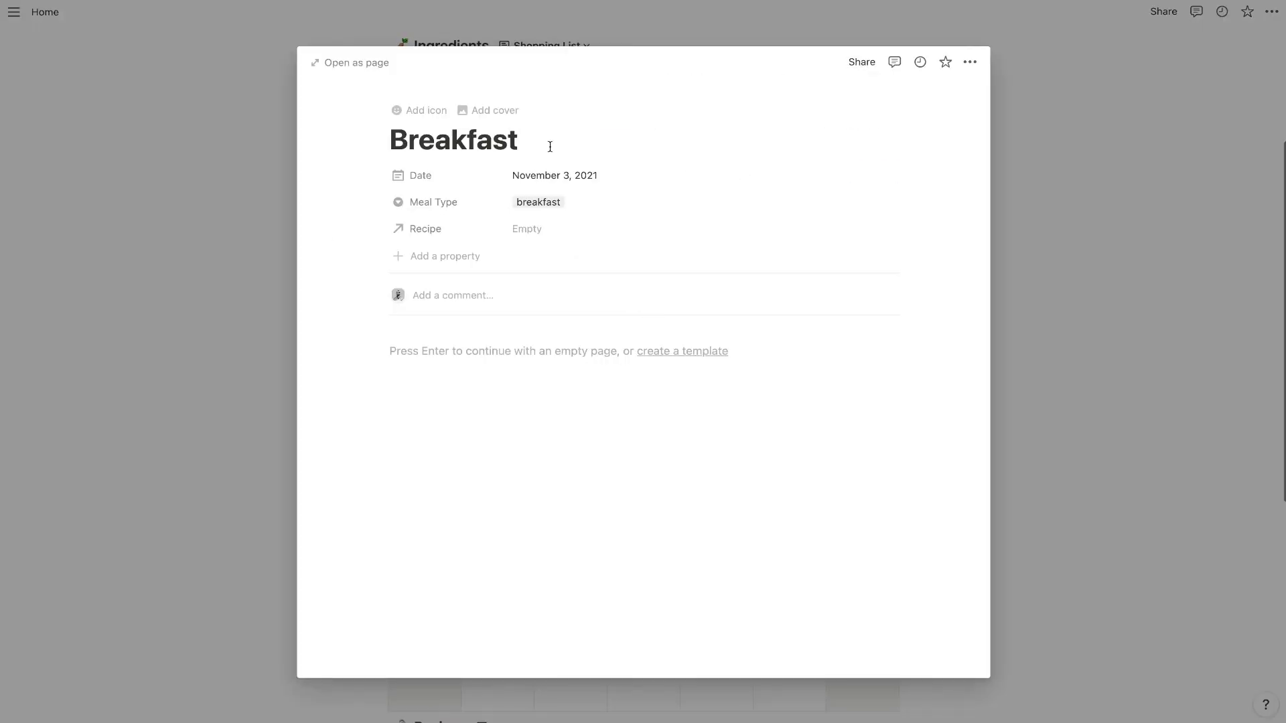
left_click(564, 173)
left_click(680, 463)
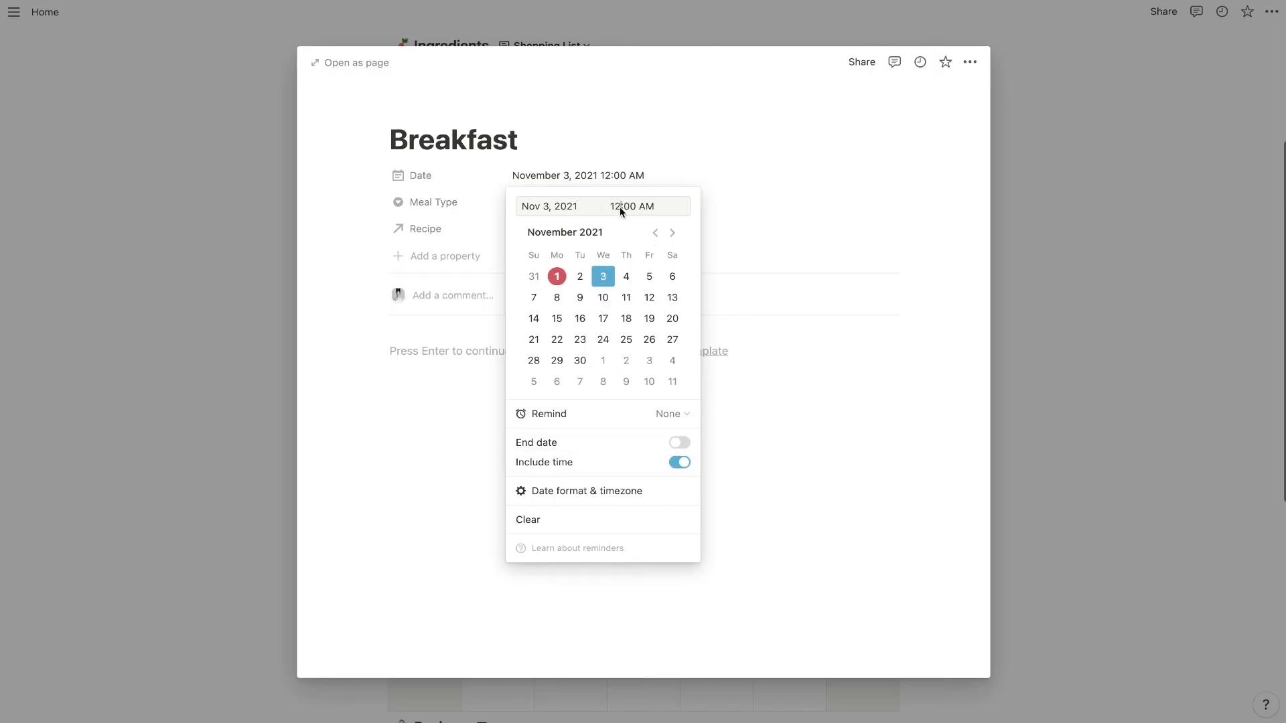
left_click(332, 258)
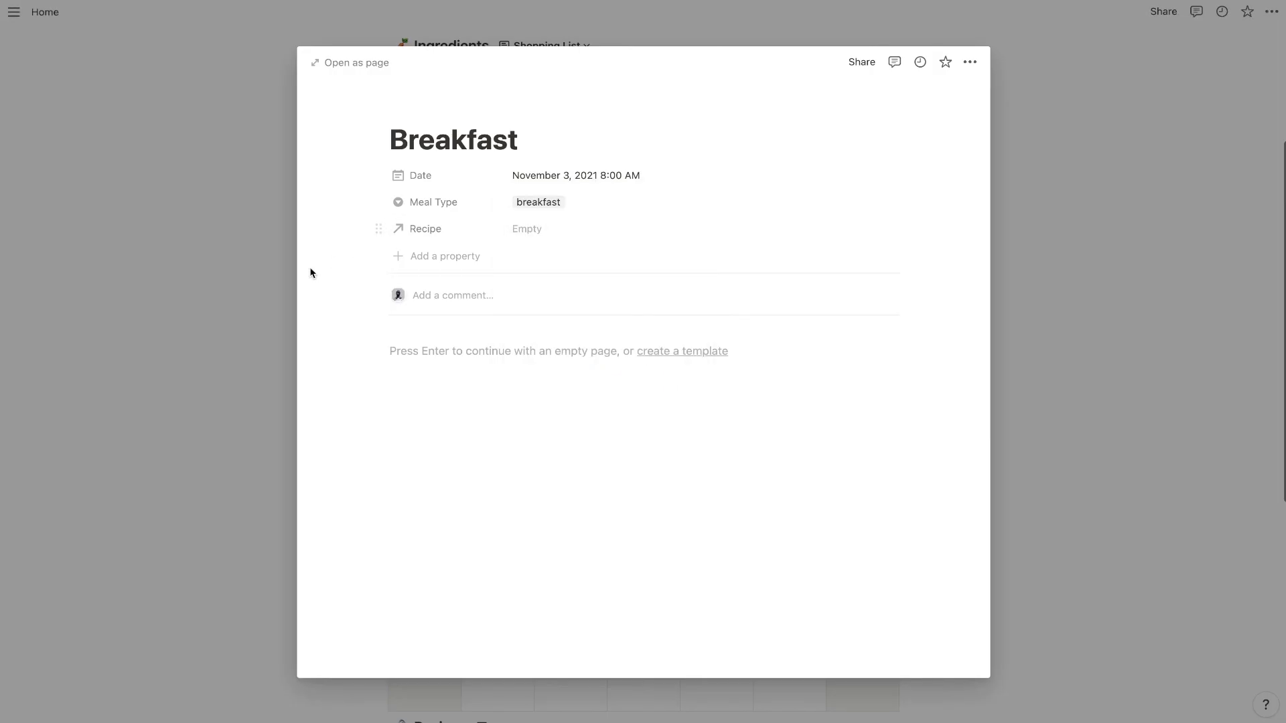
left_click(293, 290)
left_click(653, 273)
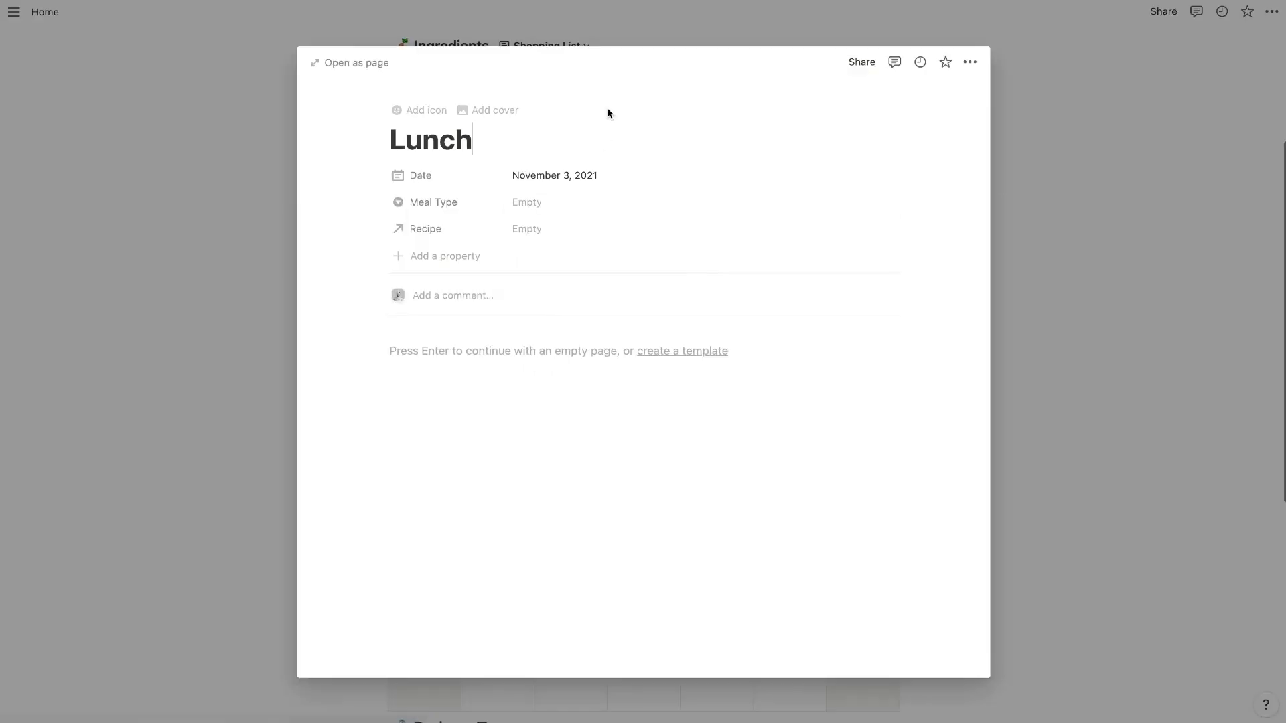
left_click(581, 177)
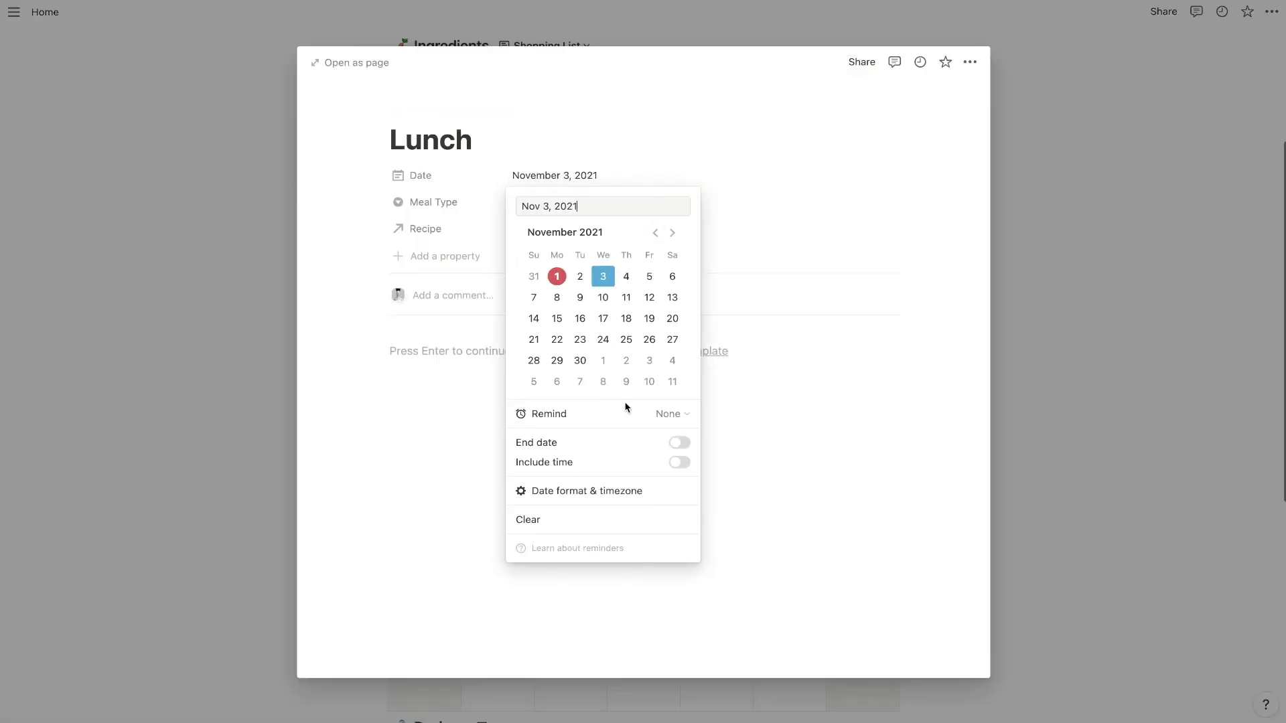
left_click(680, 462)
left_click(313, 239)
left_click(313, 239)
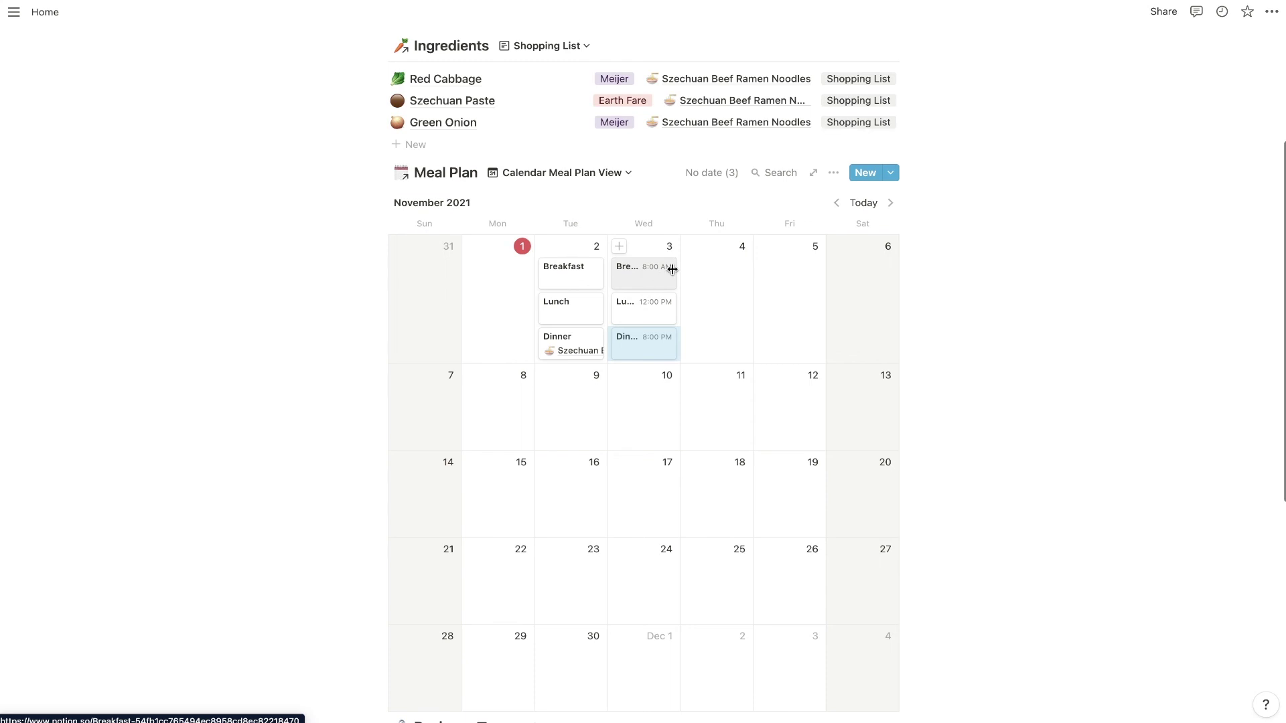
- Check Wednesday's Dinner recipe list and close it without linking a recipe
left_click(625, 337)
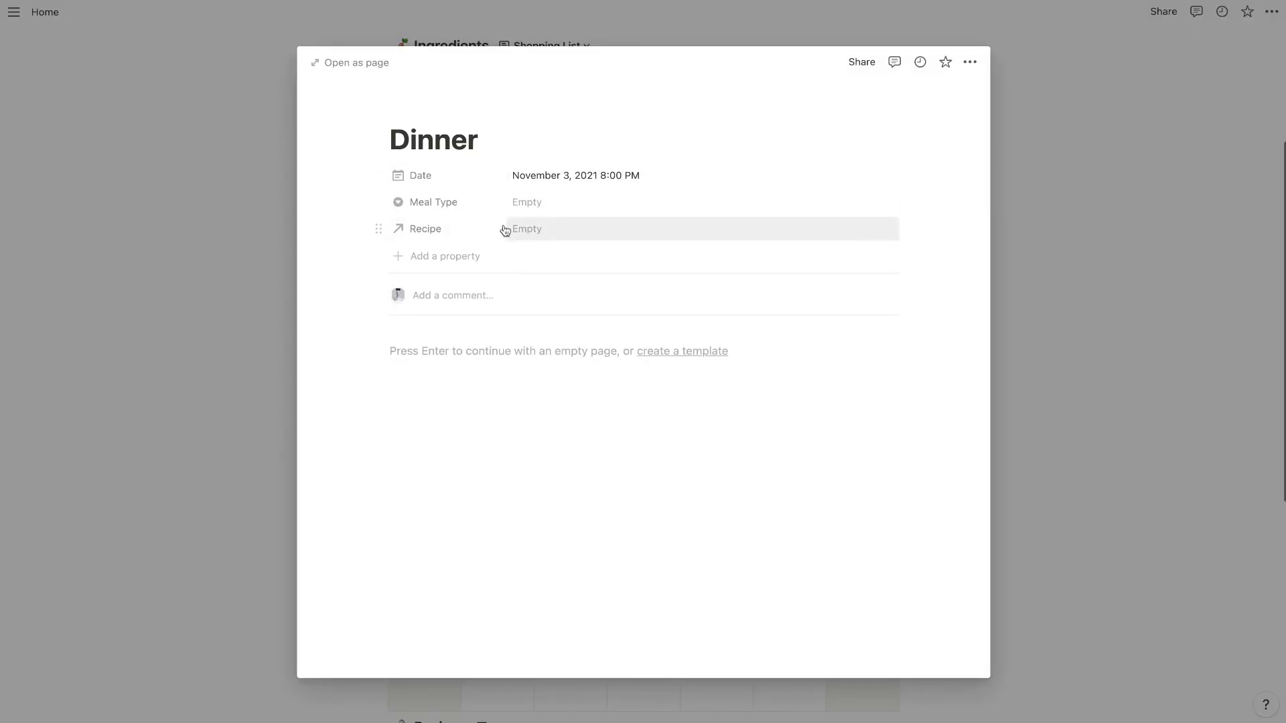
left_click(539, 231)
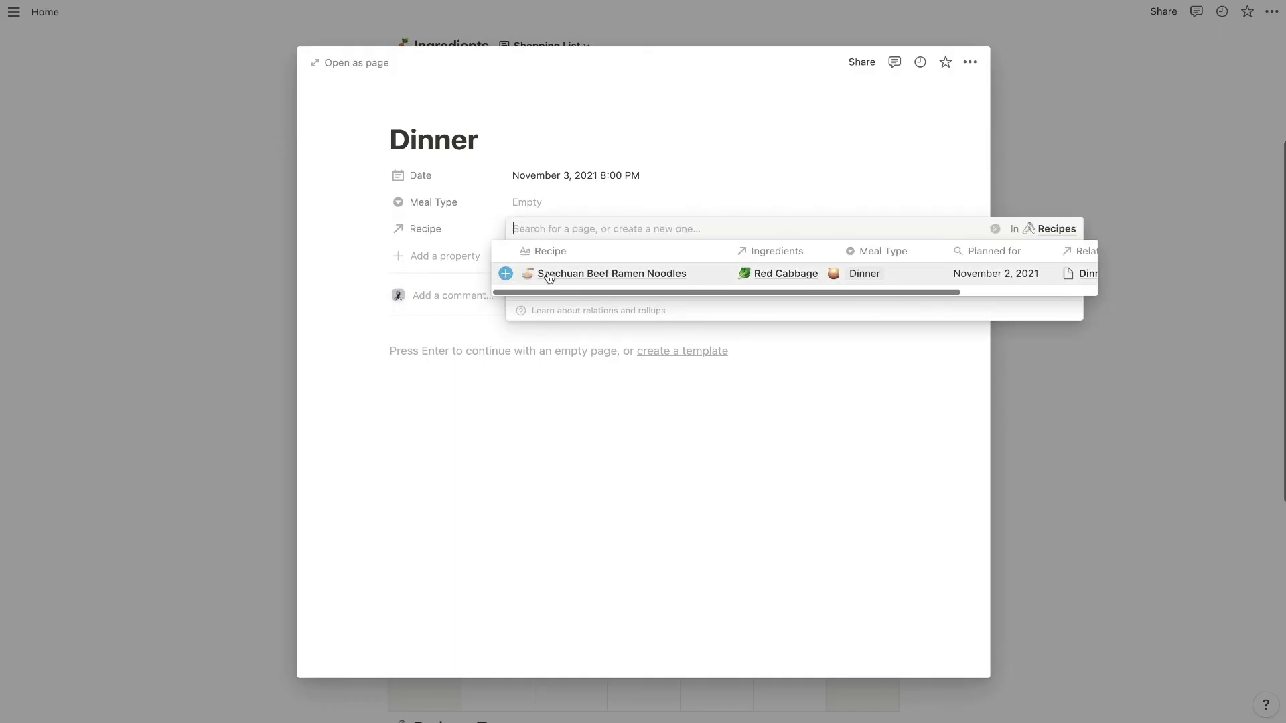
left_click(301, 172)
left_click(293, 201)
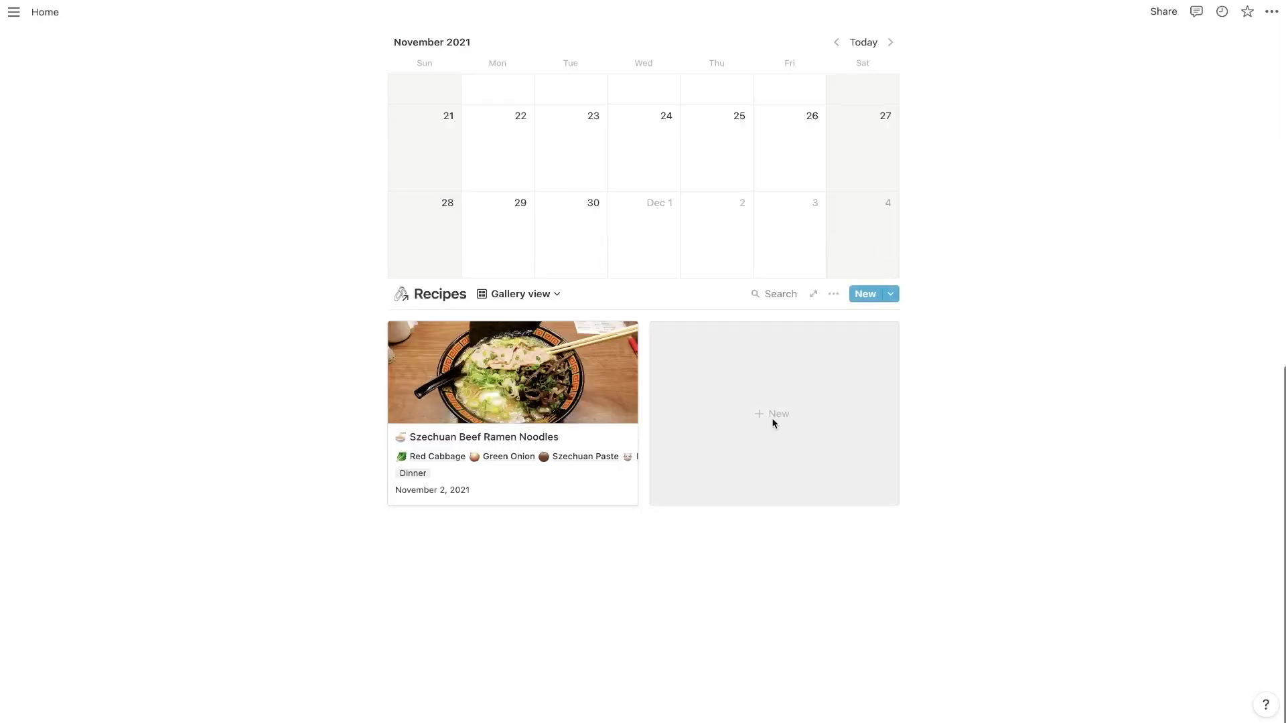
- Create a recipe titled 'Name For Your Recipe' with no ingredients linked yet
left_click(772, 419)
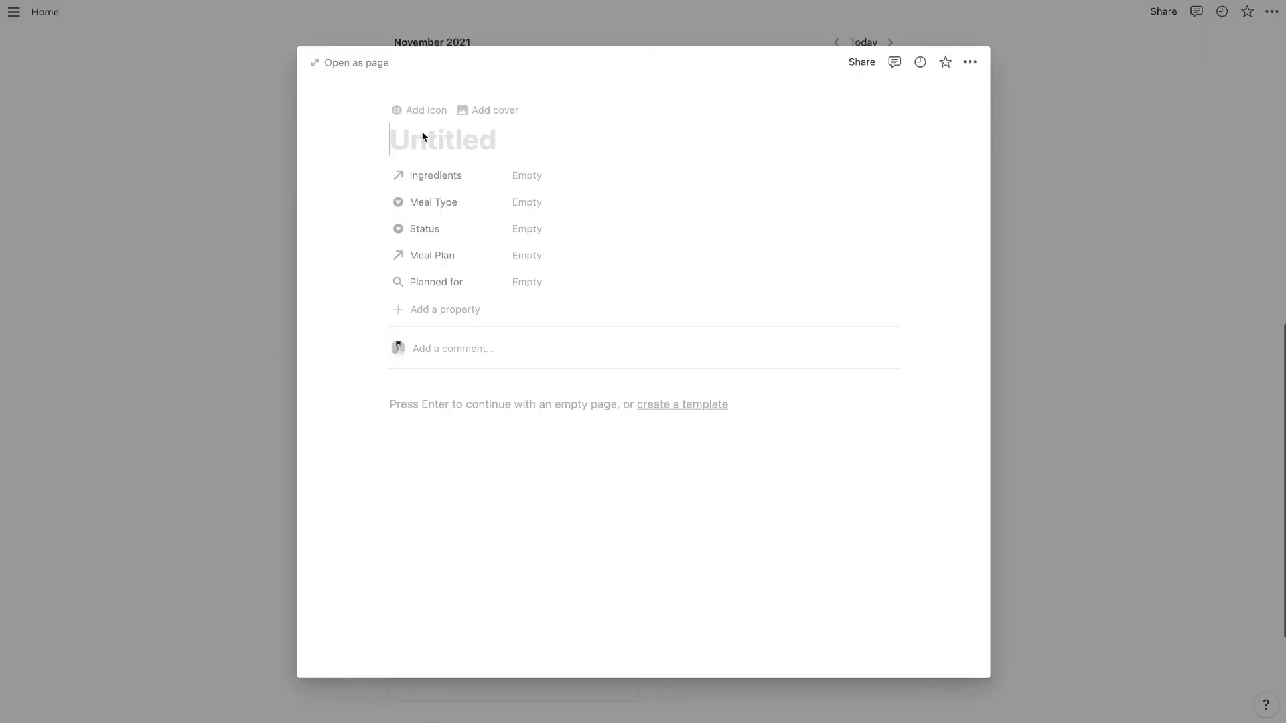
type("Name For Yo")
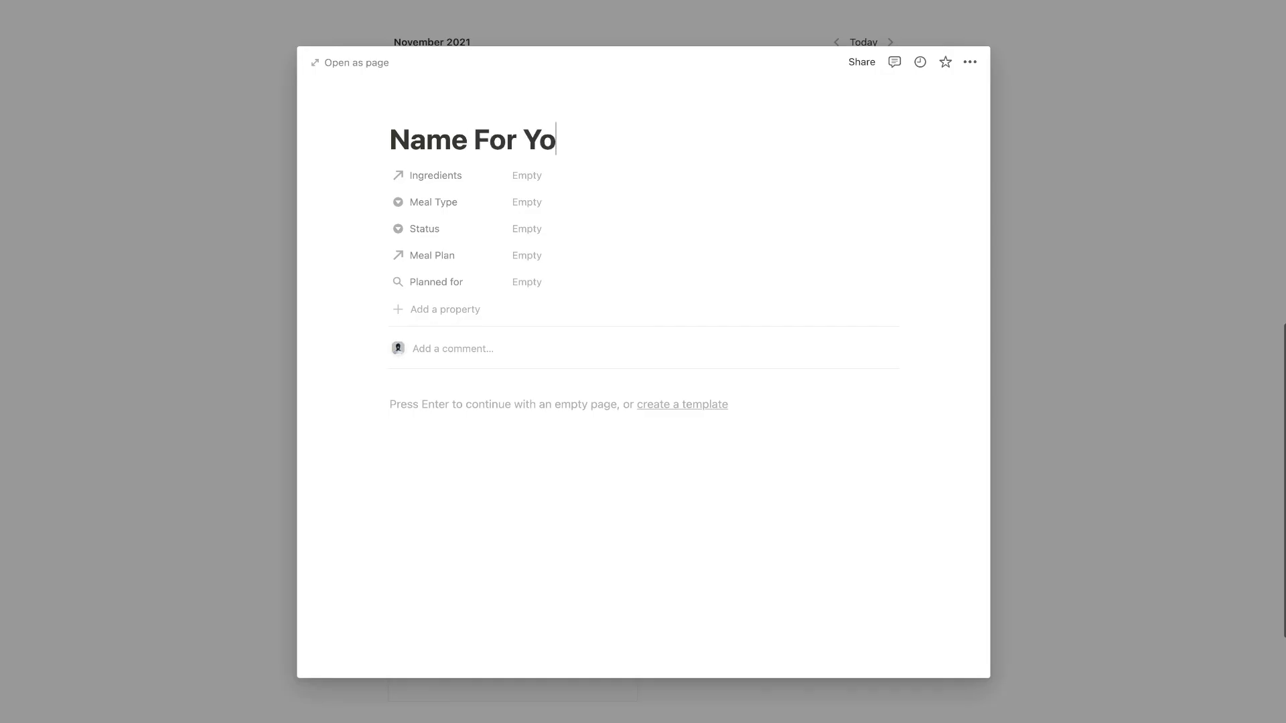
type("ur Recipe")
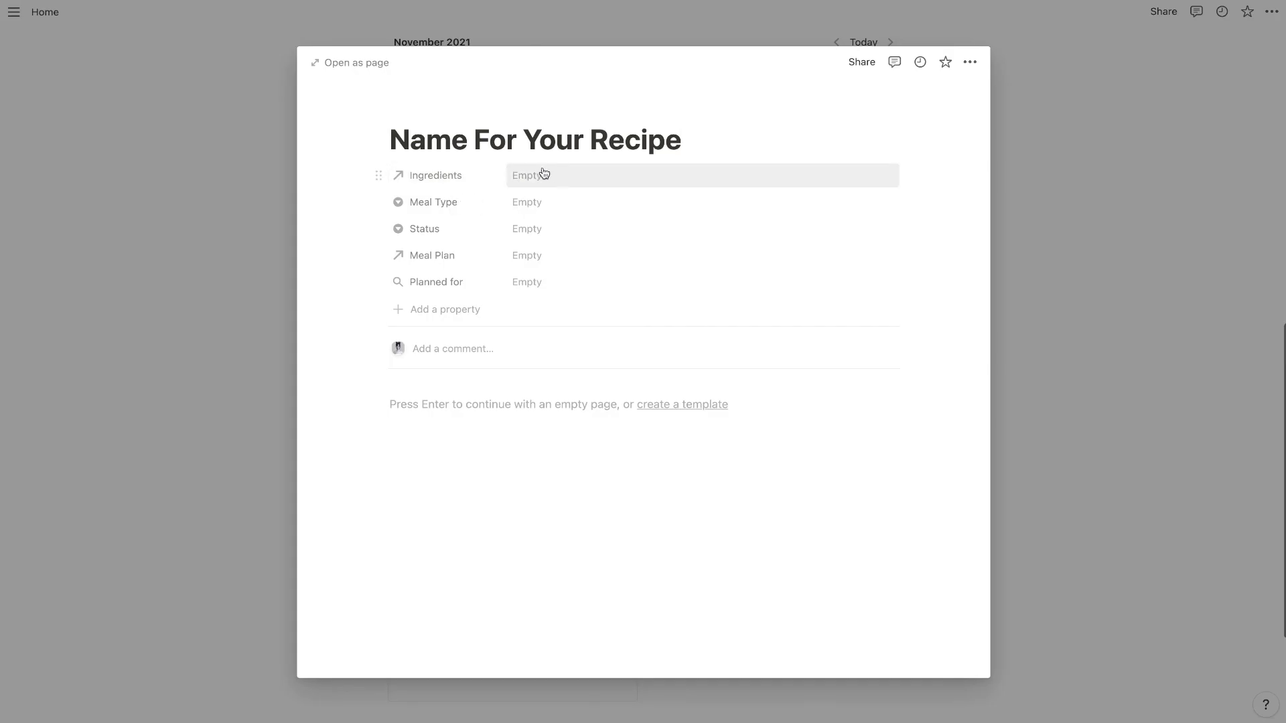
left_click(564, 170)
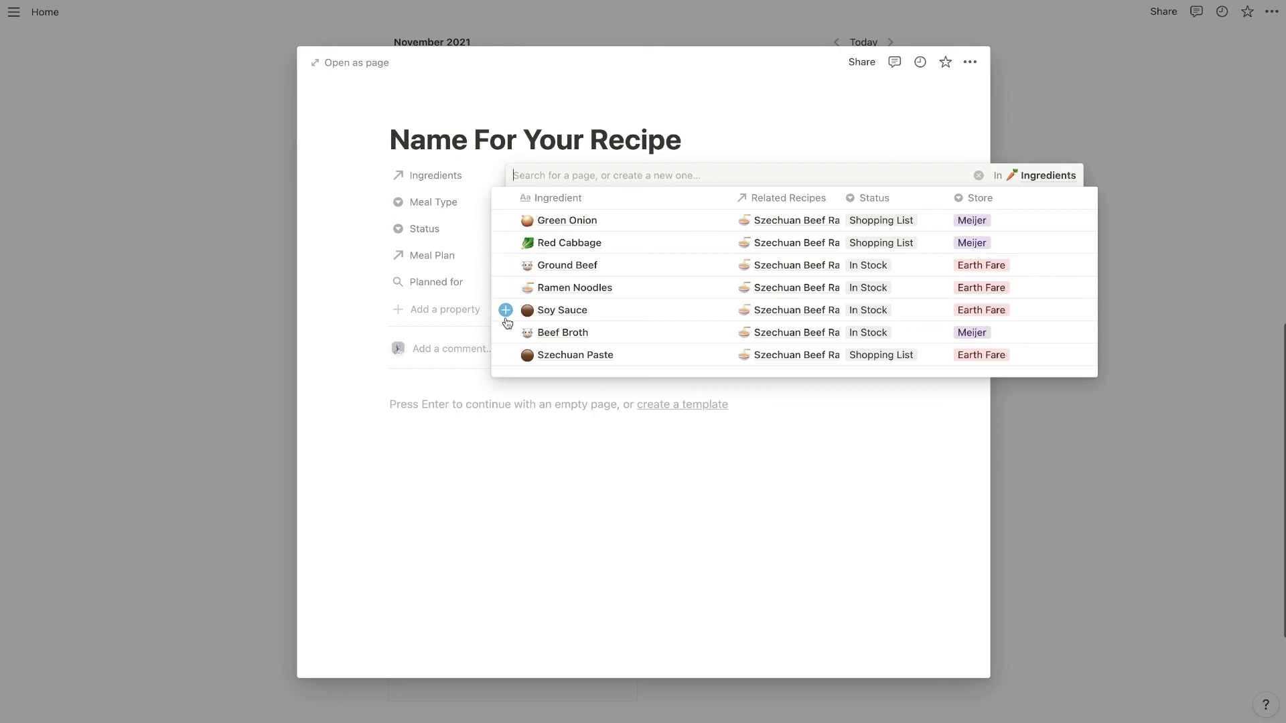
left_click(334, 282)
left_click(255, 290)
scroll(414, 298, "up", 10)
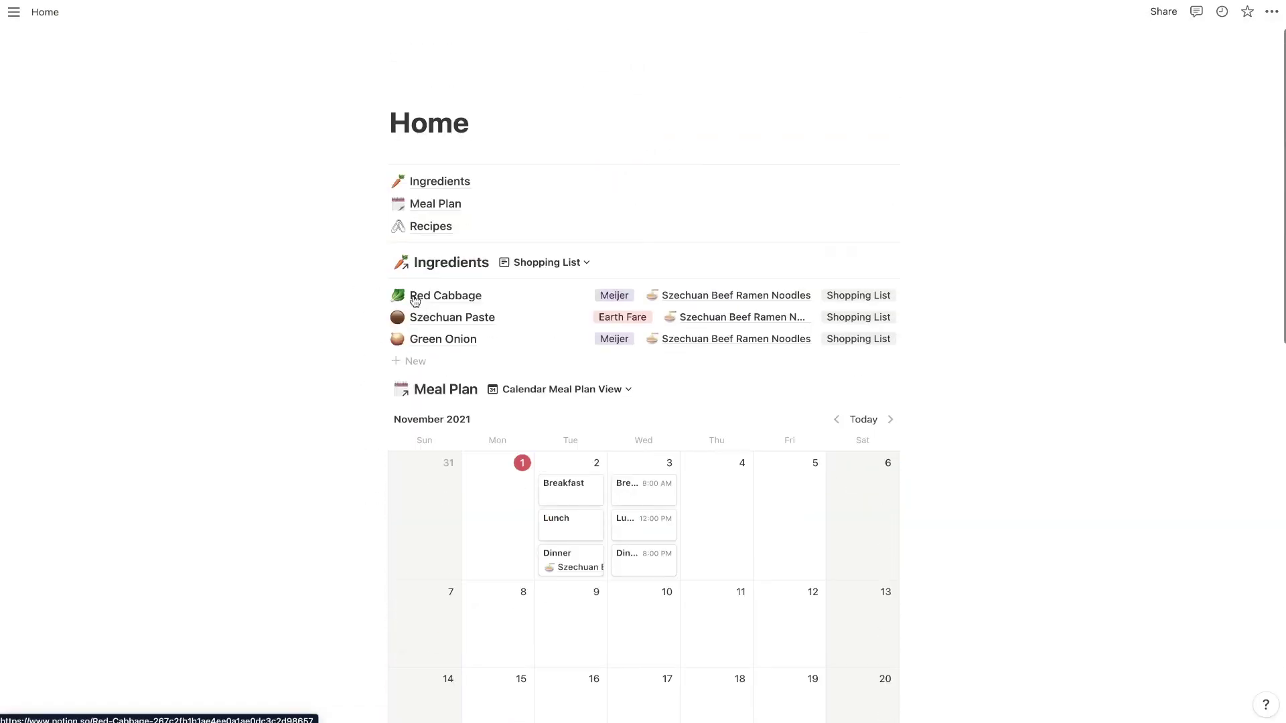
- Add an ingredient below Red Cabbage titled Carrots with a carrot icon
left_click(365, 295)
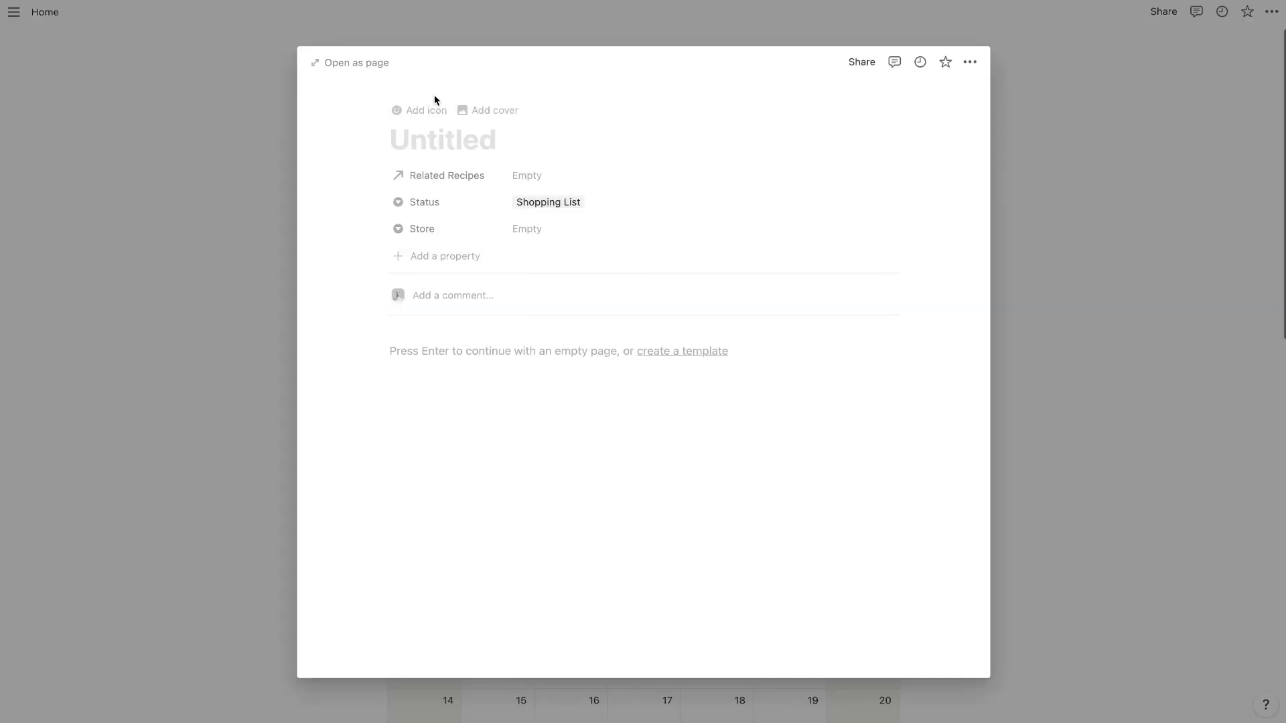
left_click(418, 109)
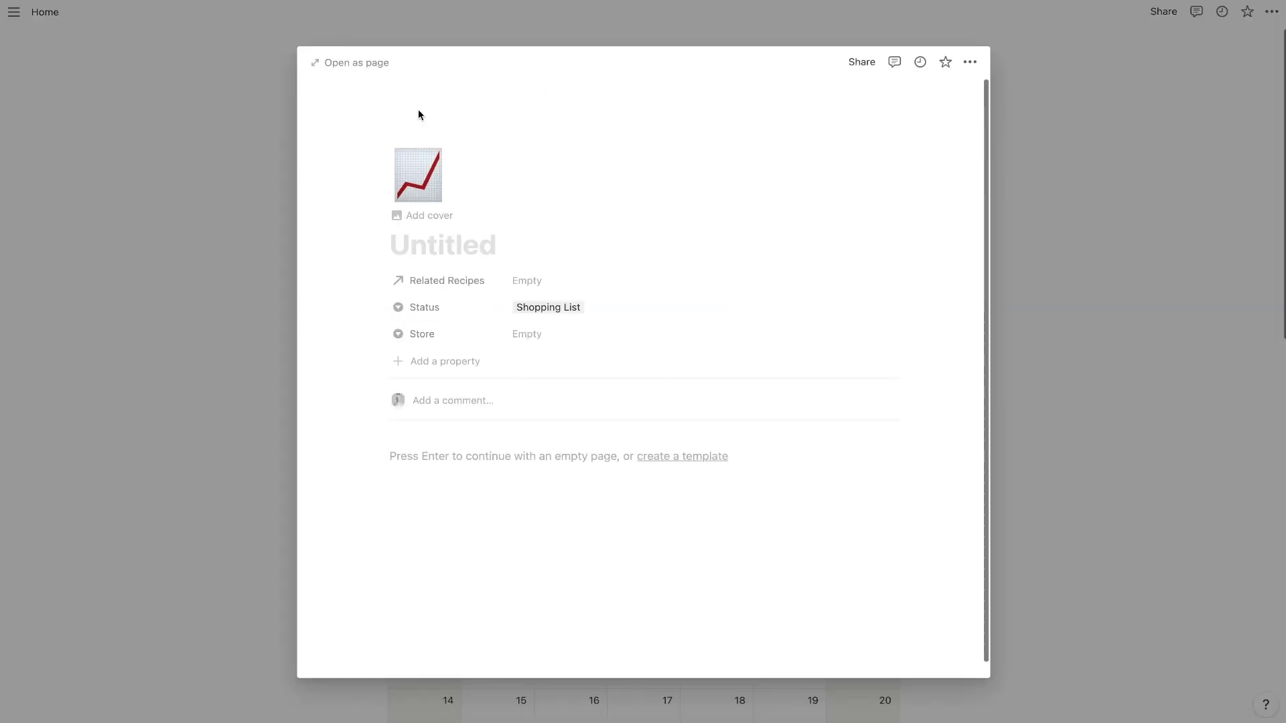
left_click(417, 175)
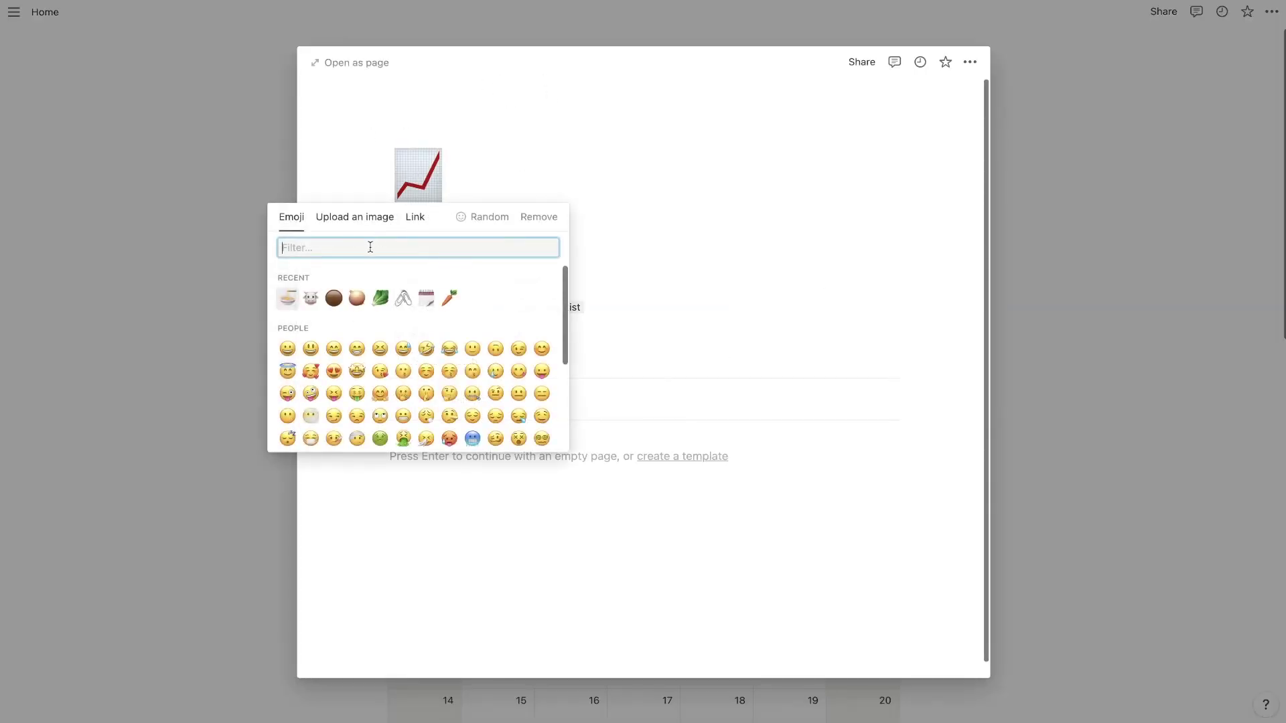
left_click(449, 298)
left_click(413, 247)
type("Carrots")
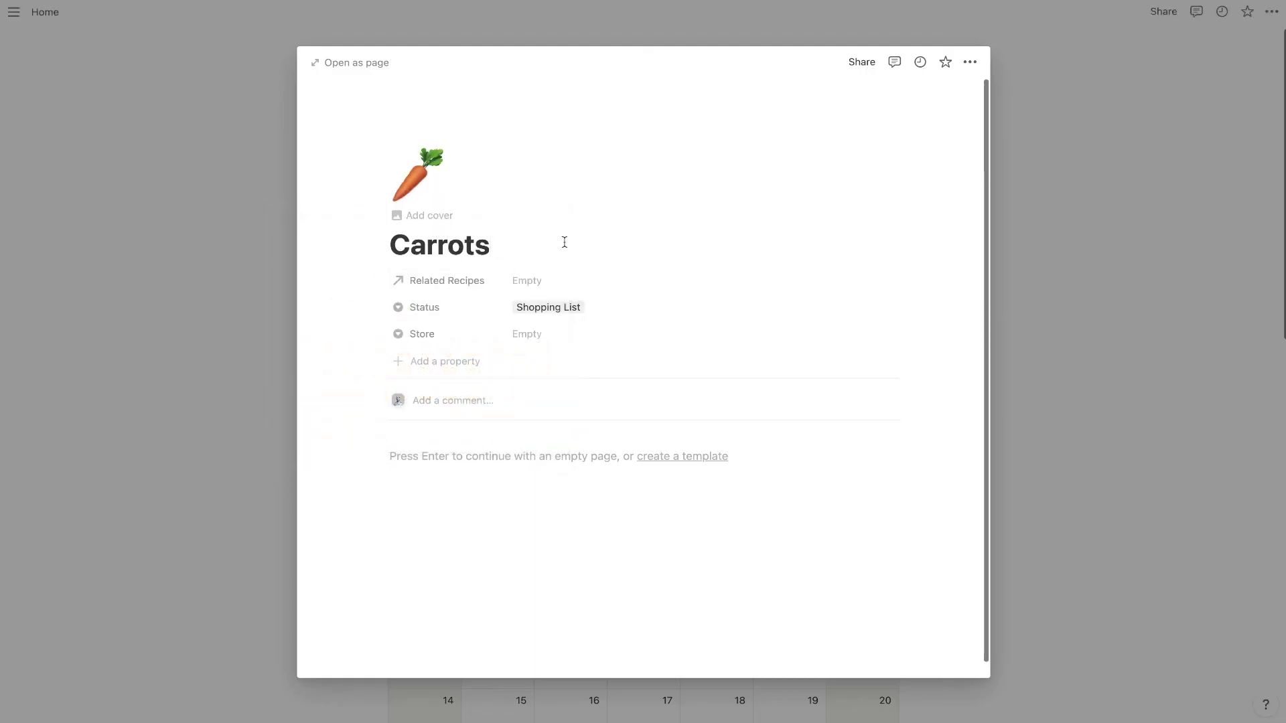
- Link Carrots to Name For Your Recipe and set its Store to Meijer
left_click(531, 282)
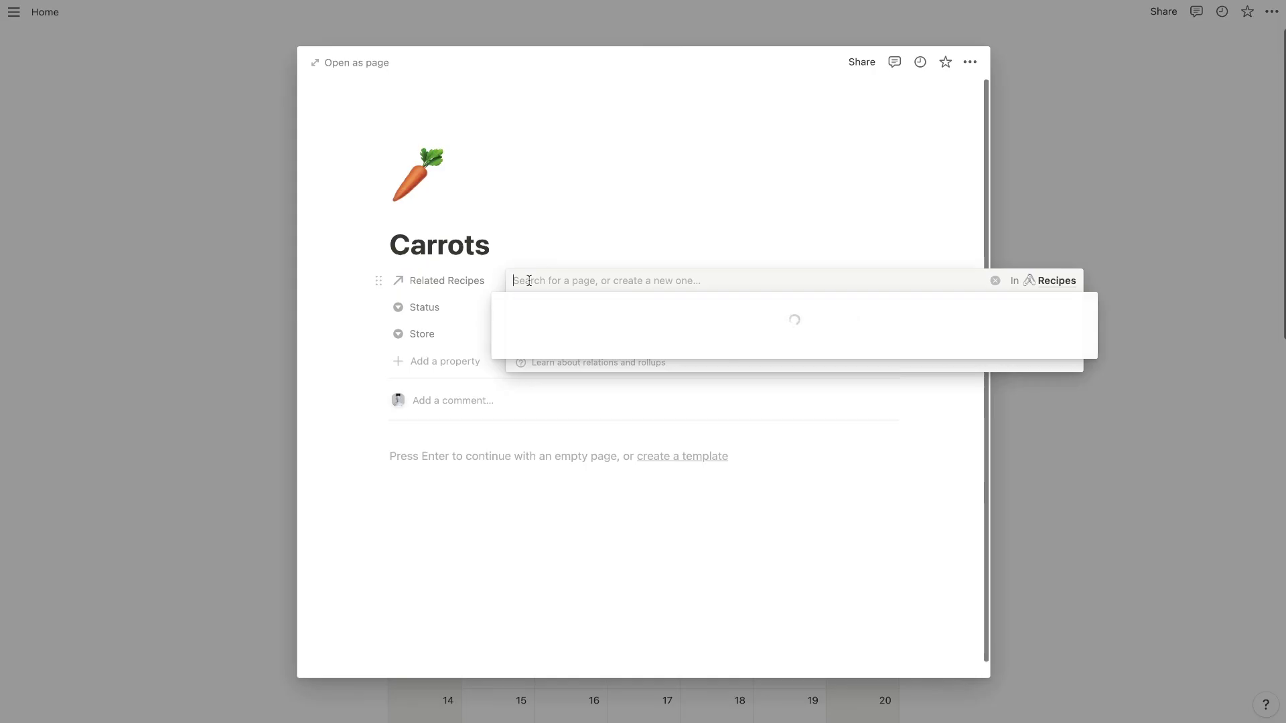
left_click(506, 326)
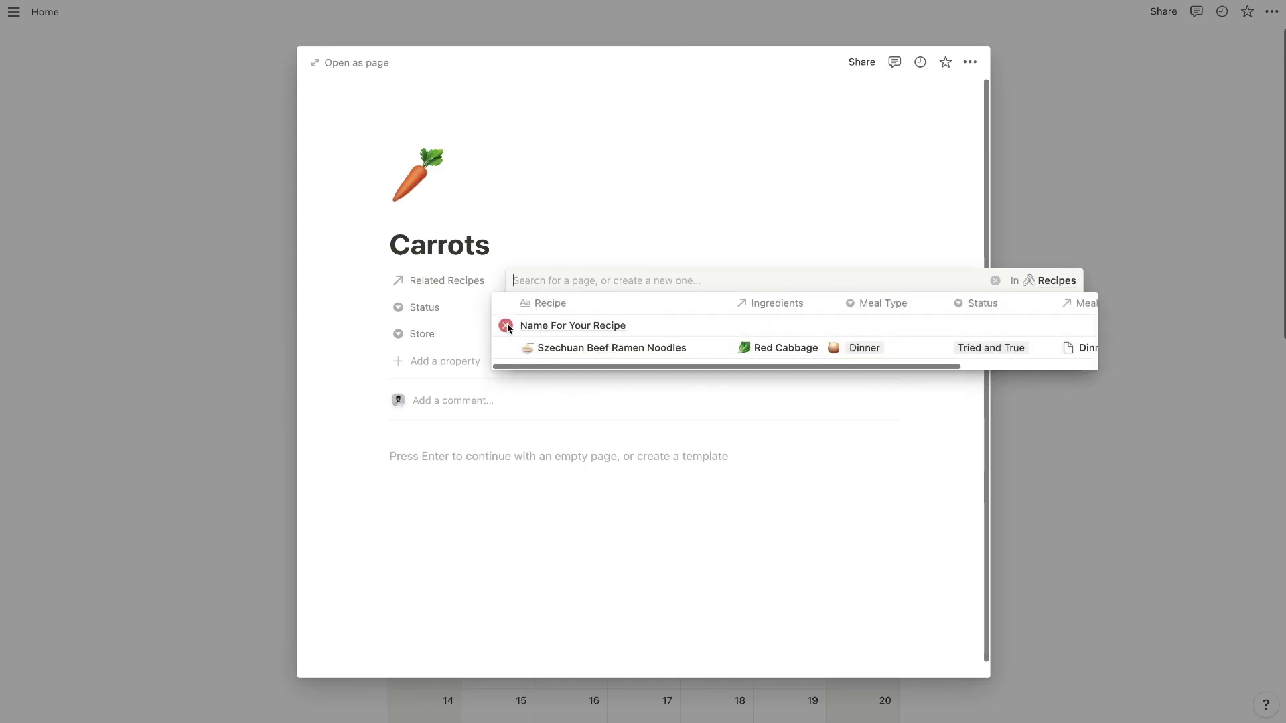
left_click(356, 308)
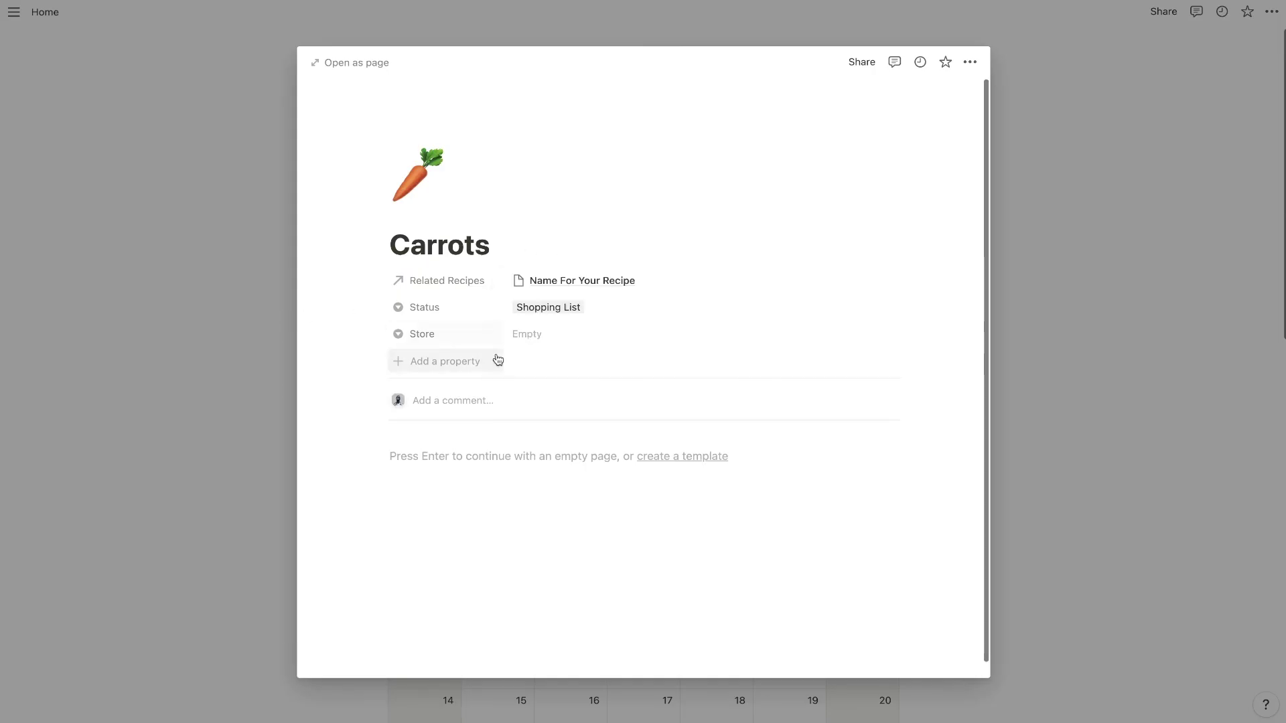
left_click(554, 336)
left_click(550, 380)
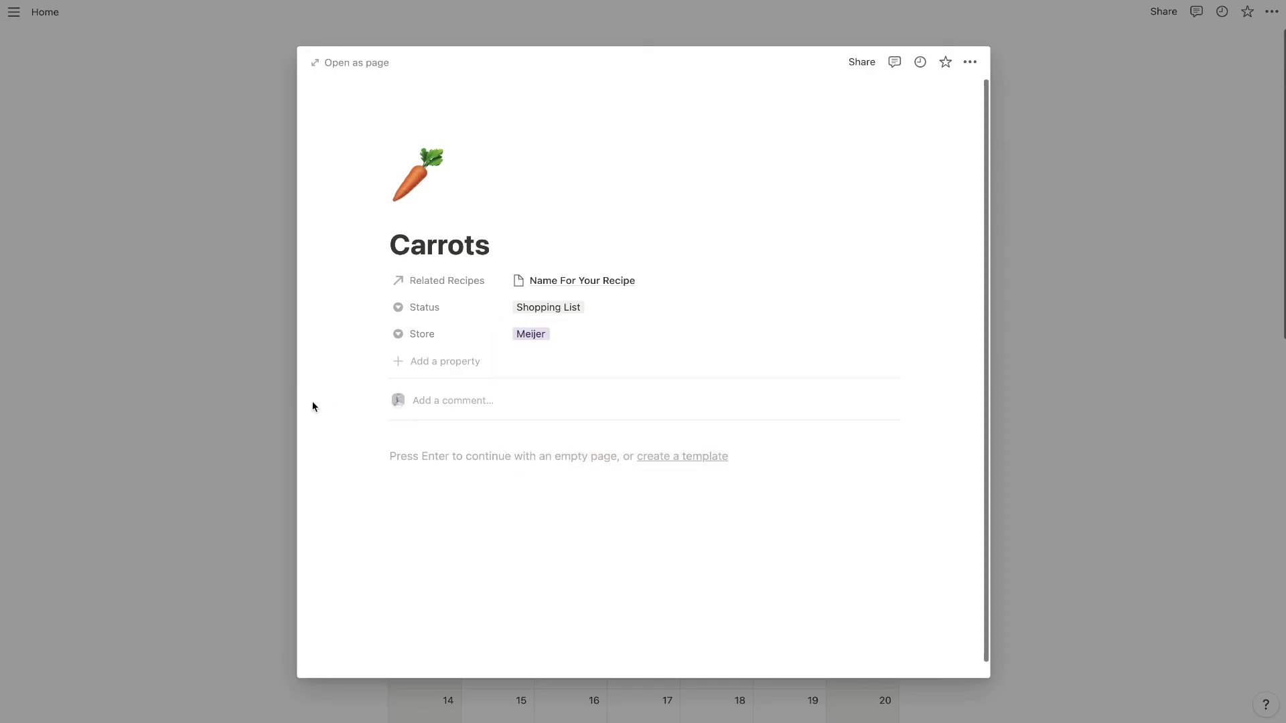
key("Escape")
scroll(589, 383, "down", 10)
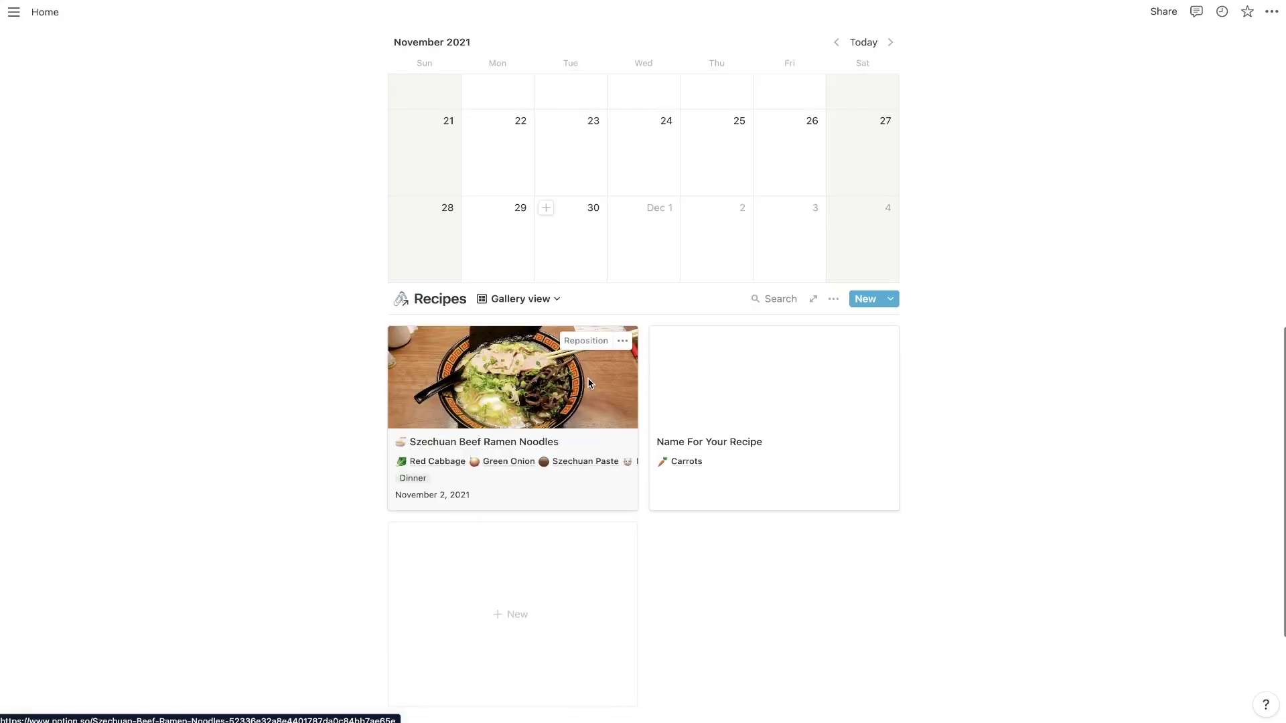
- In the Szechuan Beef Ramen Noodles recipe, type Ingredients & Portion Sizes bullets and Instructions below the photo
left_click(589, 383)
scroll(610, 254, "down", 5)
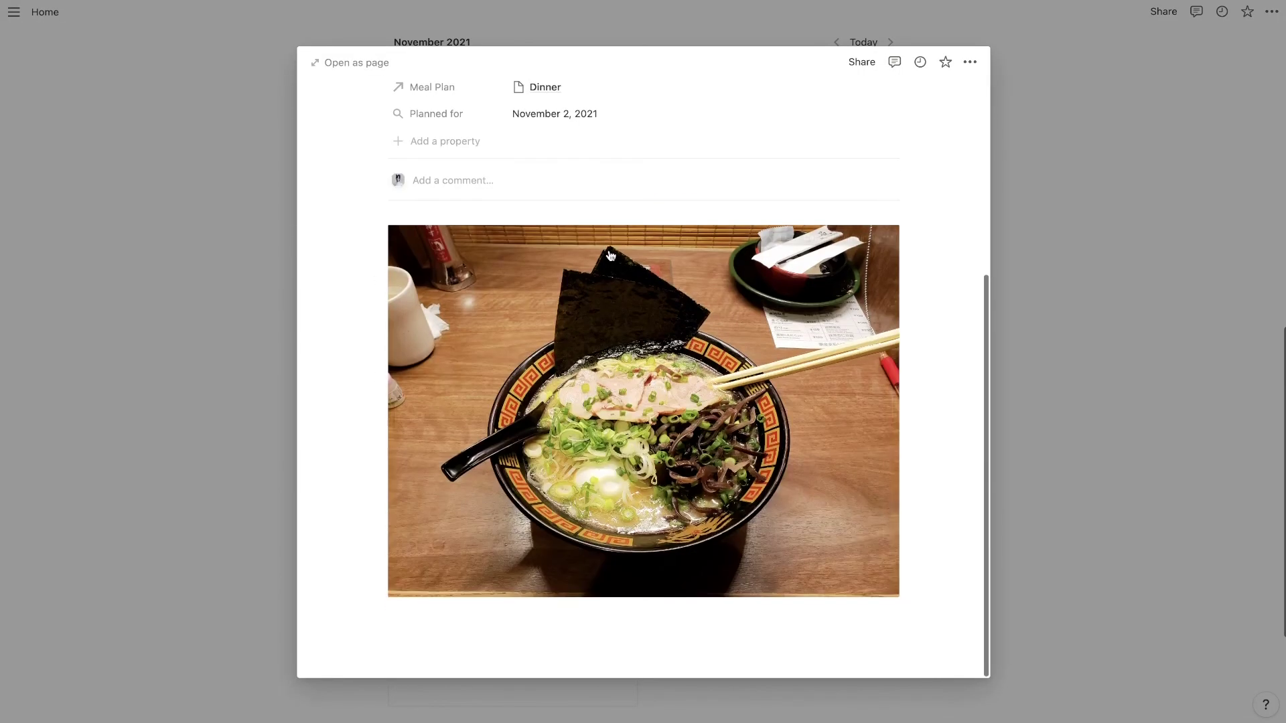
left_click(493, 613)
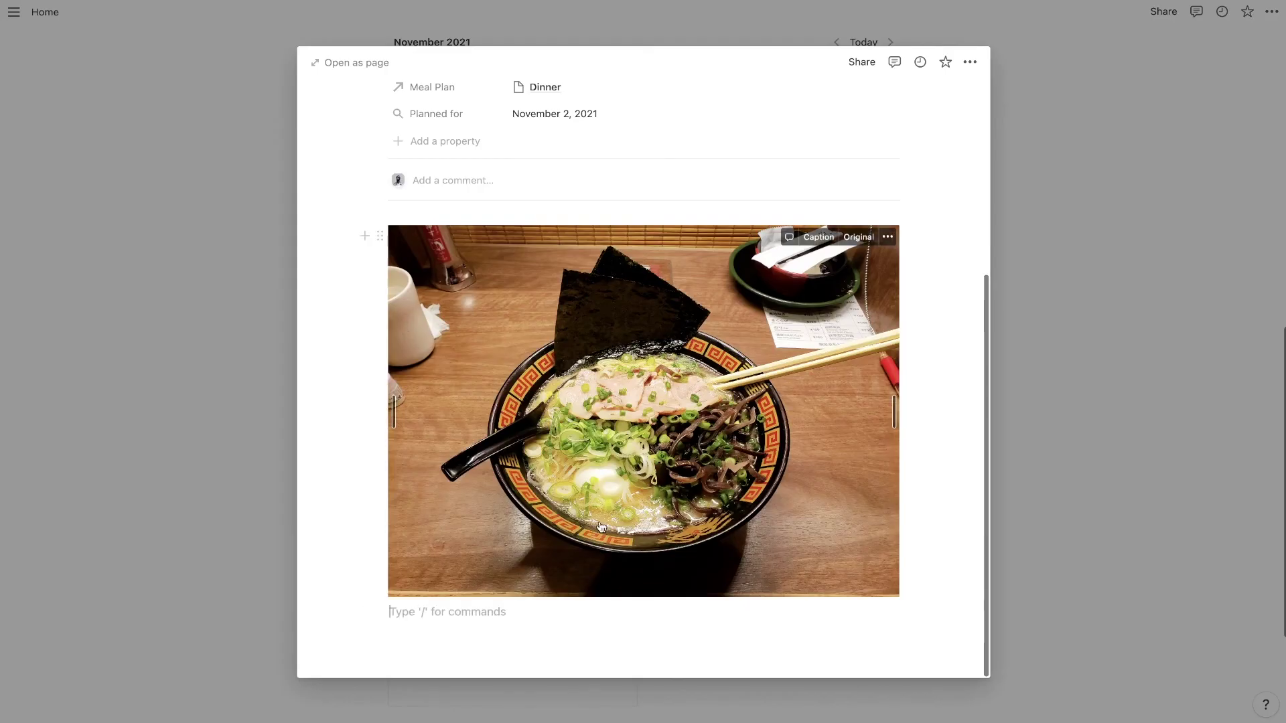
type("Ingredients & Portion Sizes")
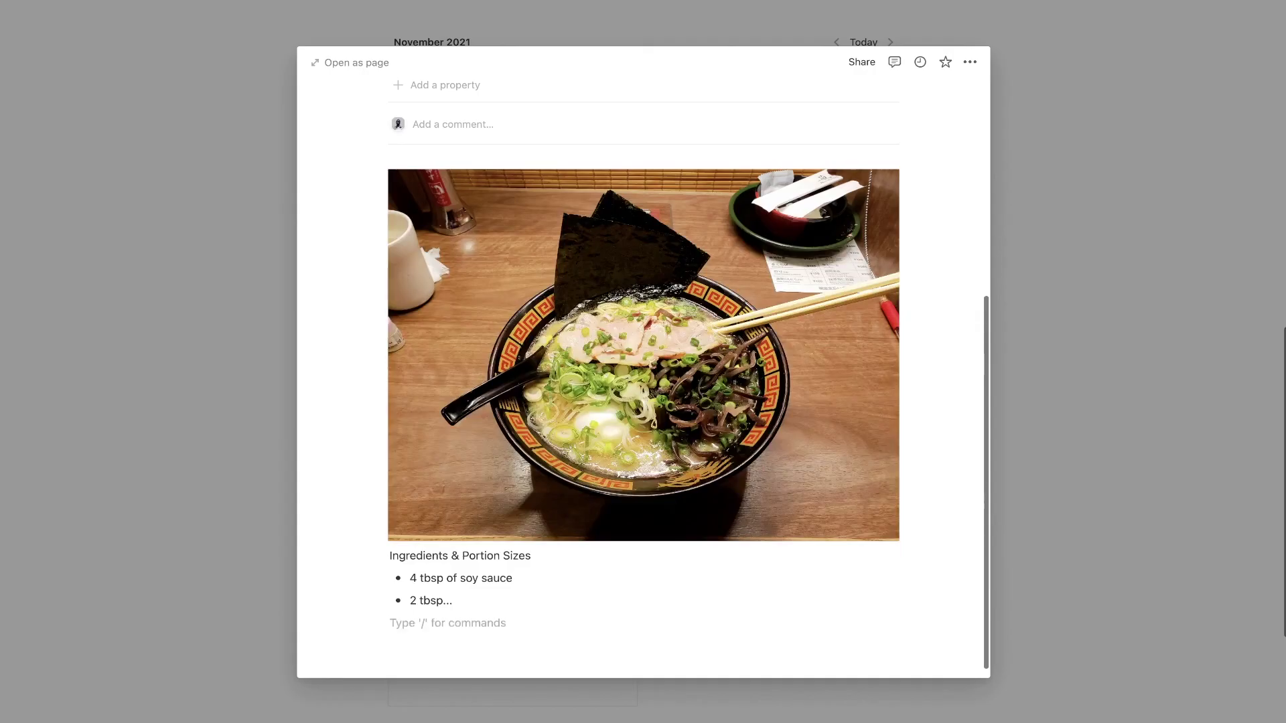
key("Return")
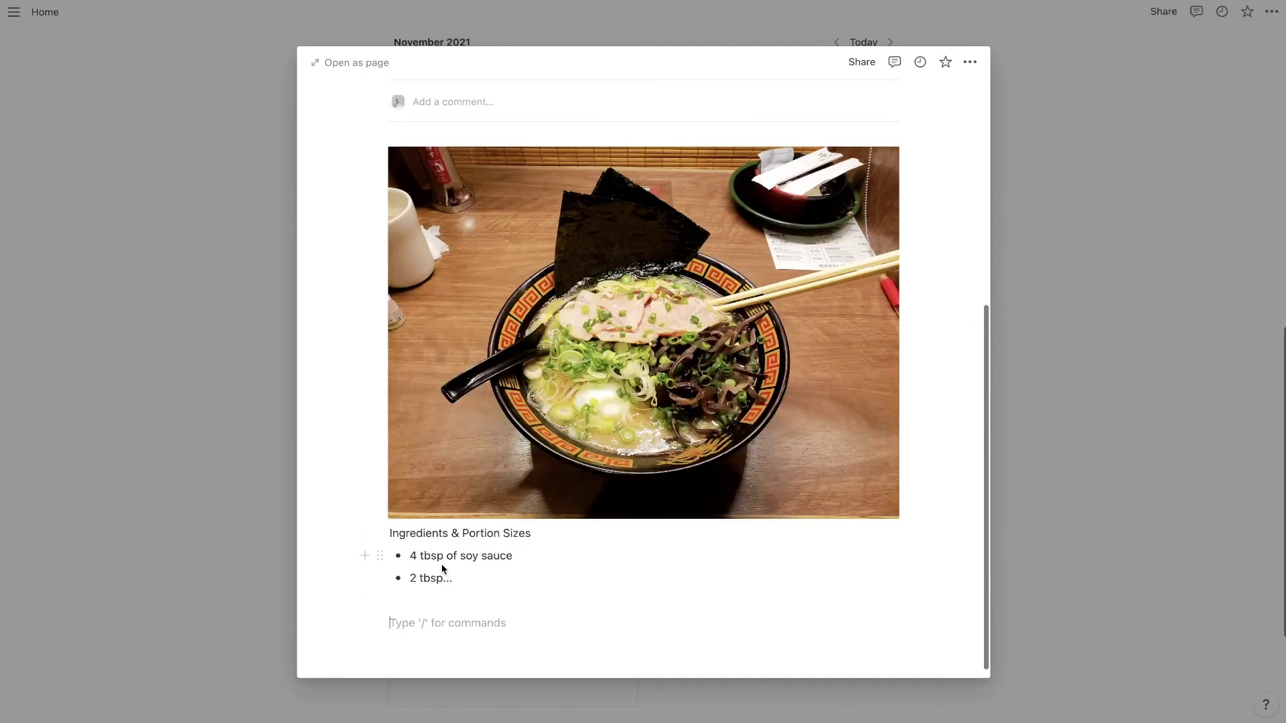
type("Instruc")
scroll(393, 536, "up", 5)
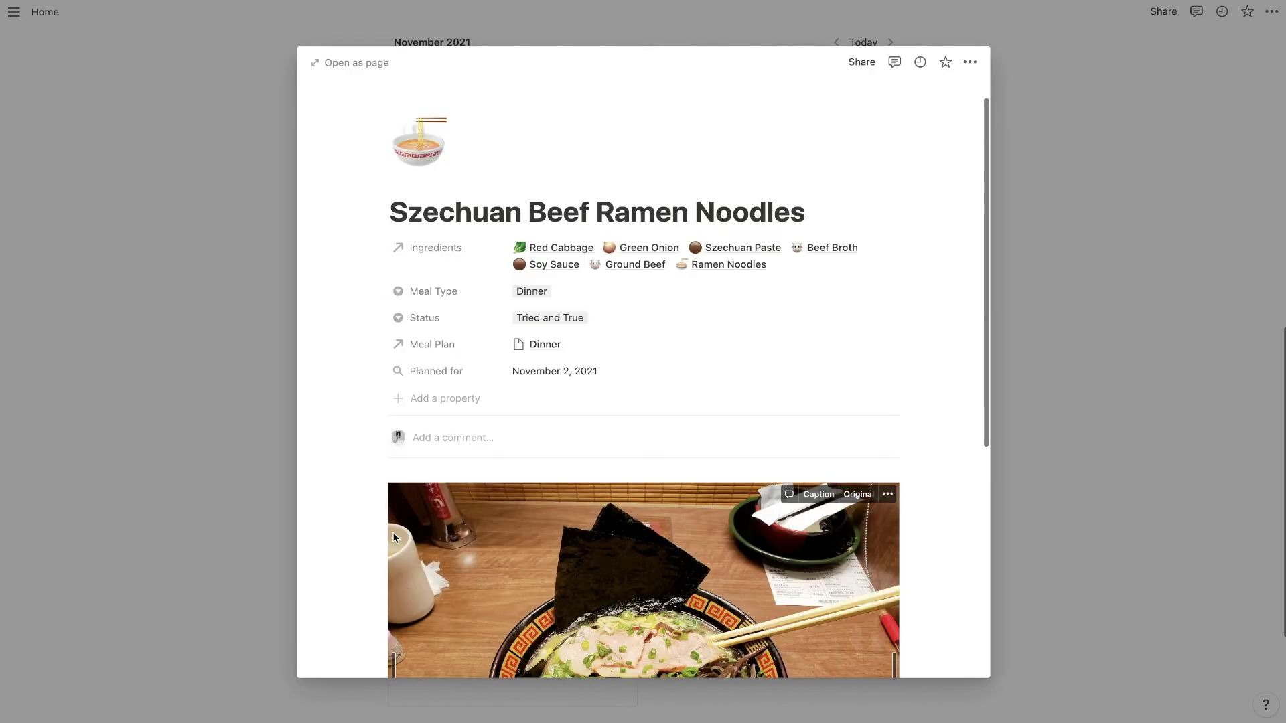
scroll(393, 534, "down", 1)
scroll(393, 532, "down", 4)
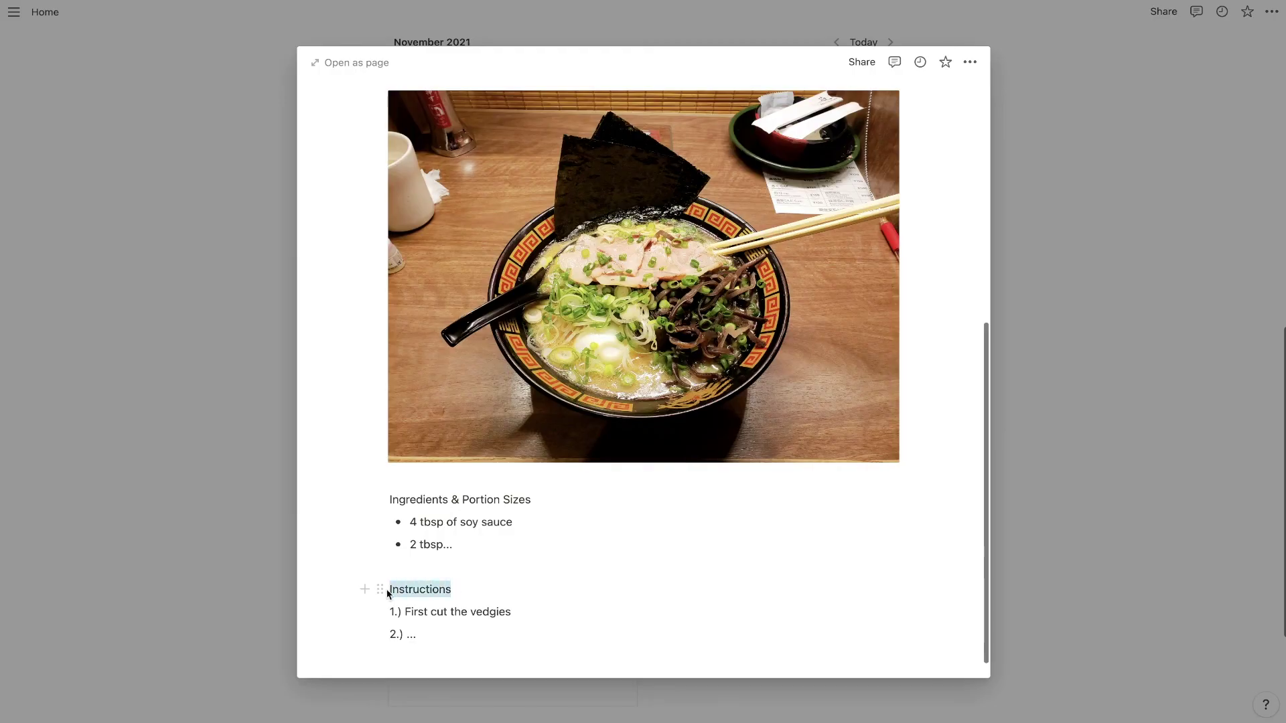
- Turn the Instructions and Ingredients & Portion Sizes titles into headings
left_click(379, 589)
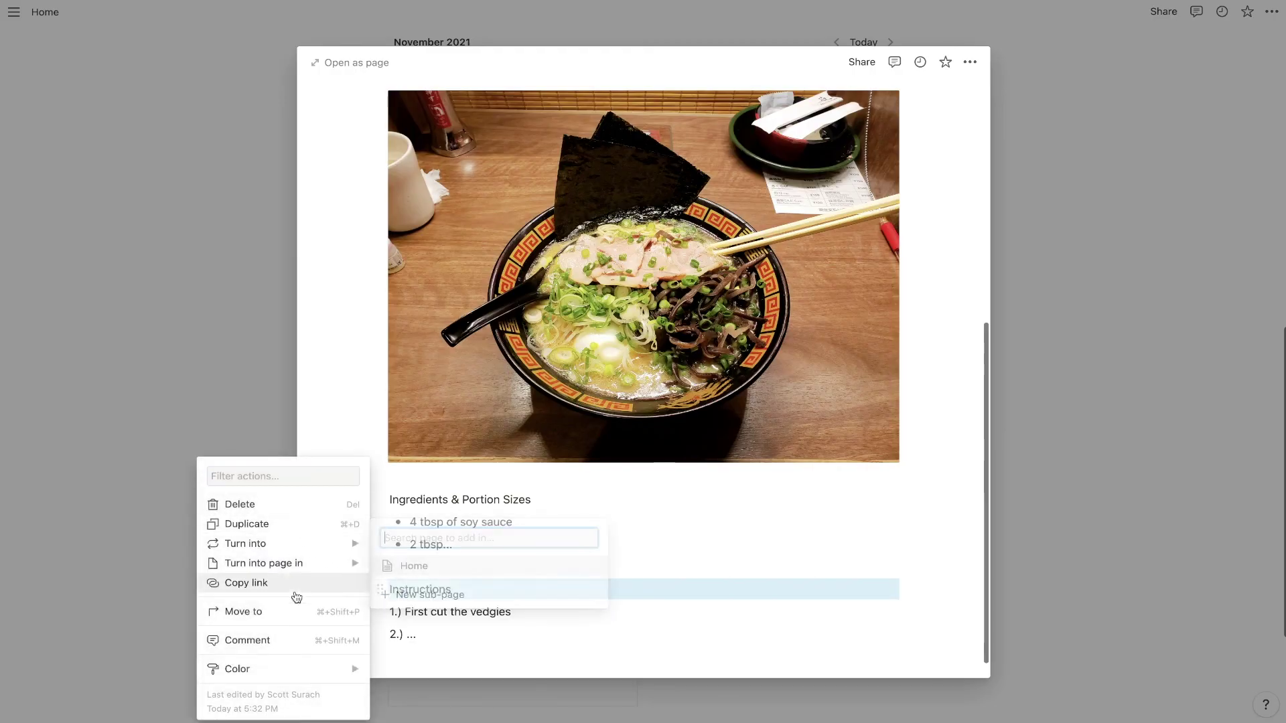
mouse_move(341, 552)
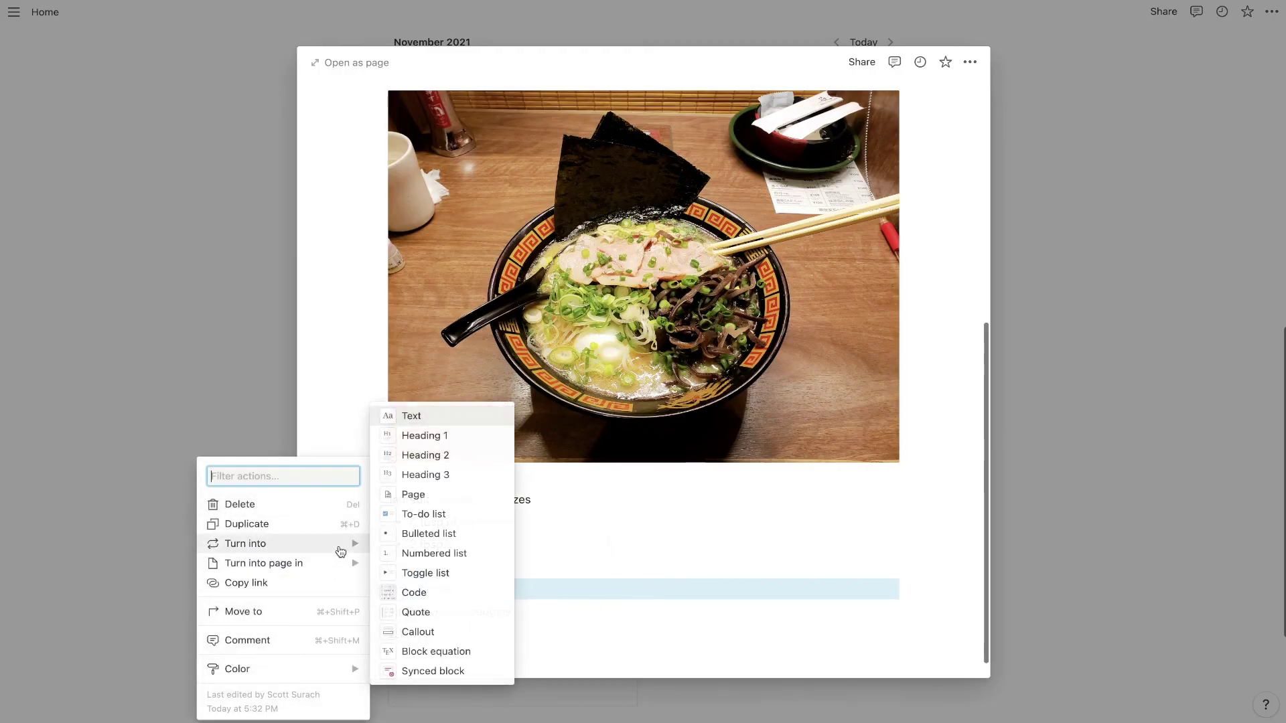
left_click(443, 471)
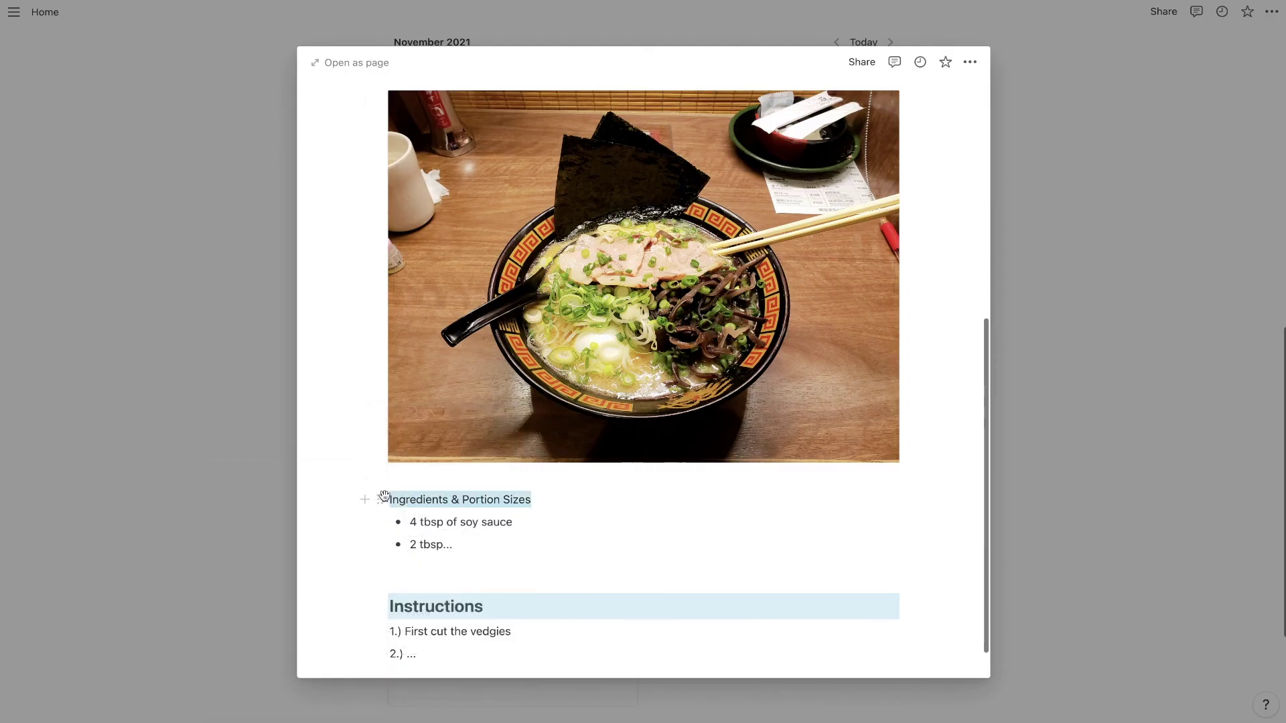
left_click(380, 499)
mouse_move(307, 456)
left_click(454, 365)
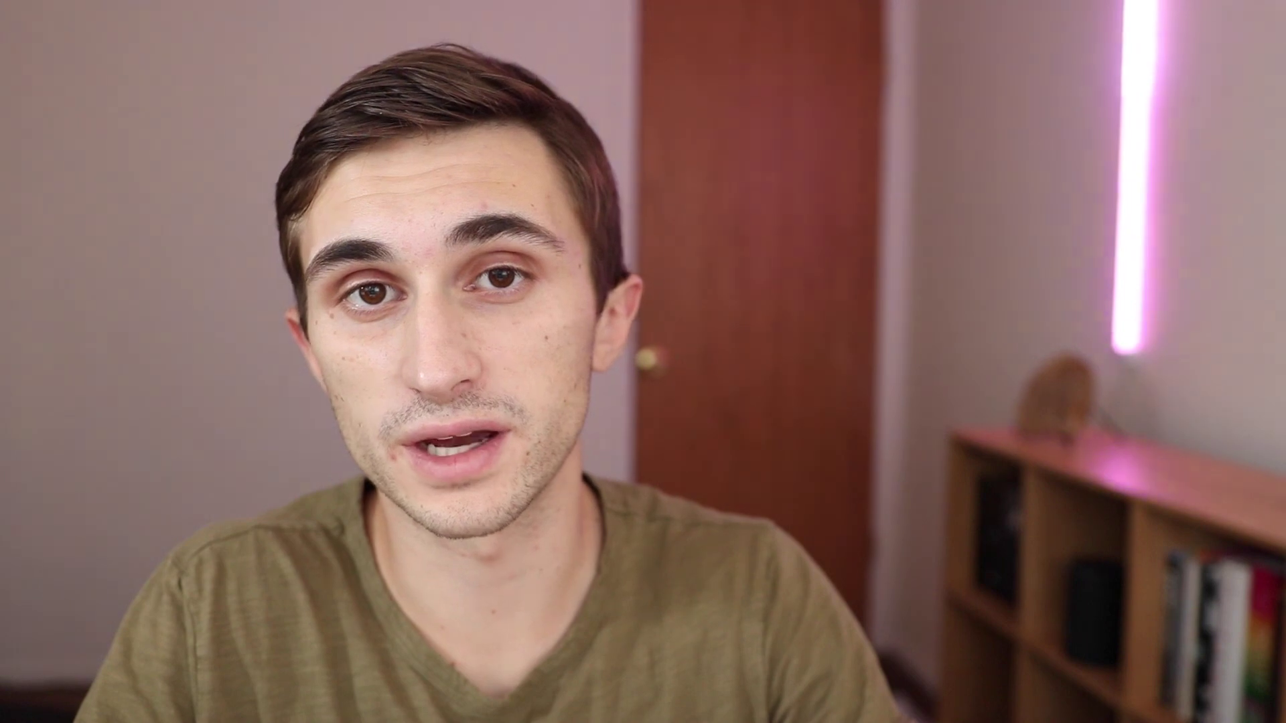